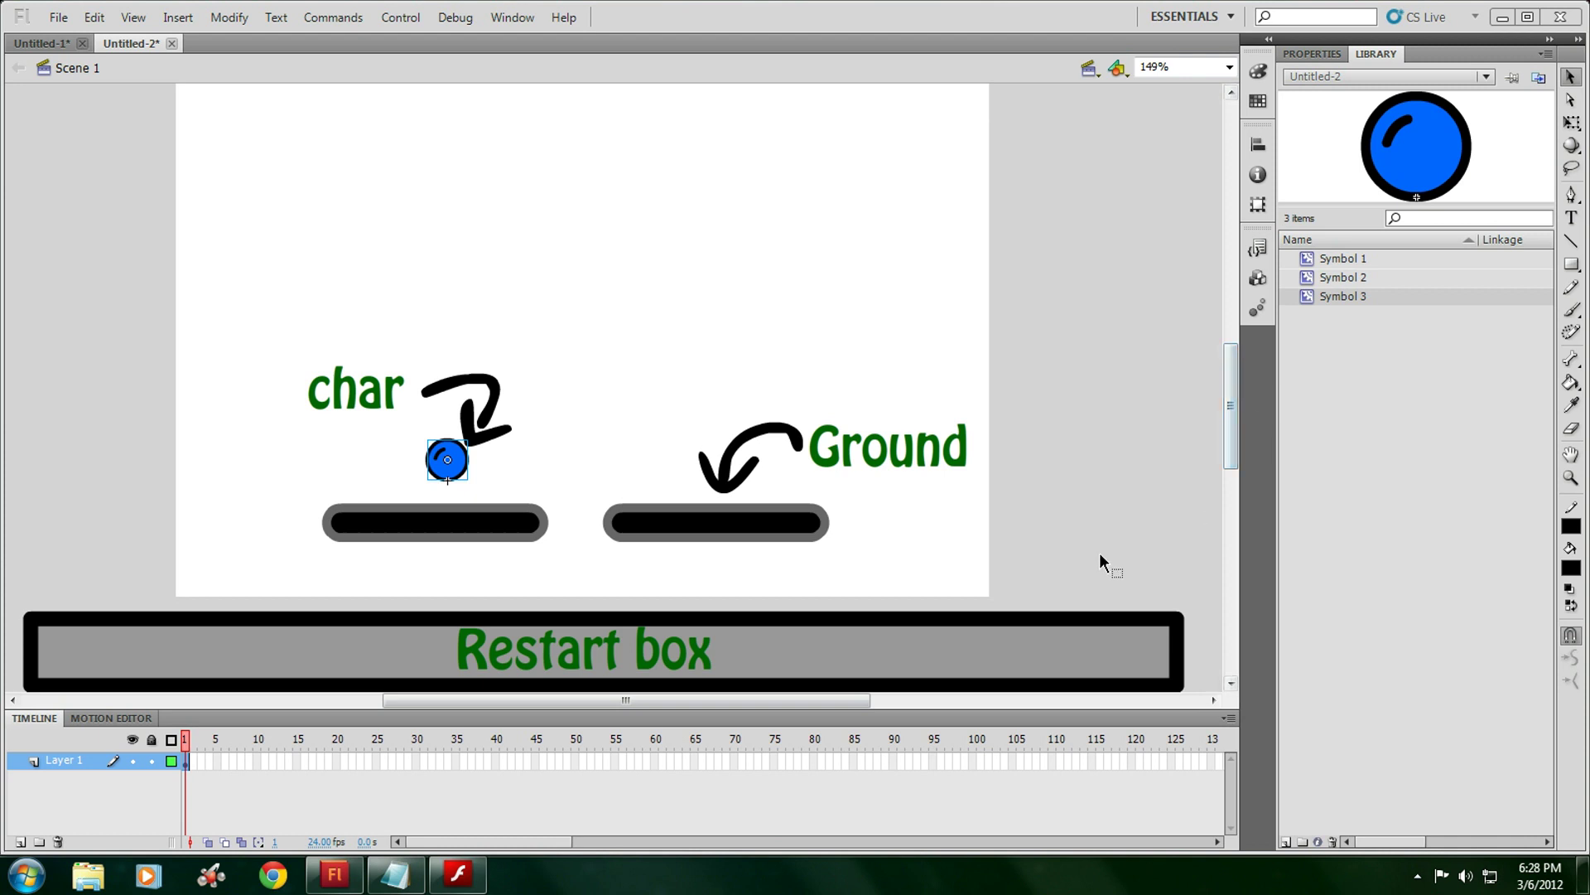
Select the ground platforms on the stage and switch to the Text tool
click(339, 462)
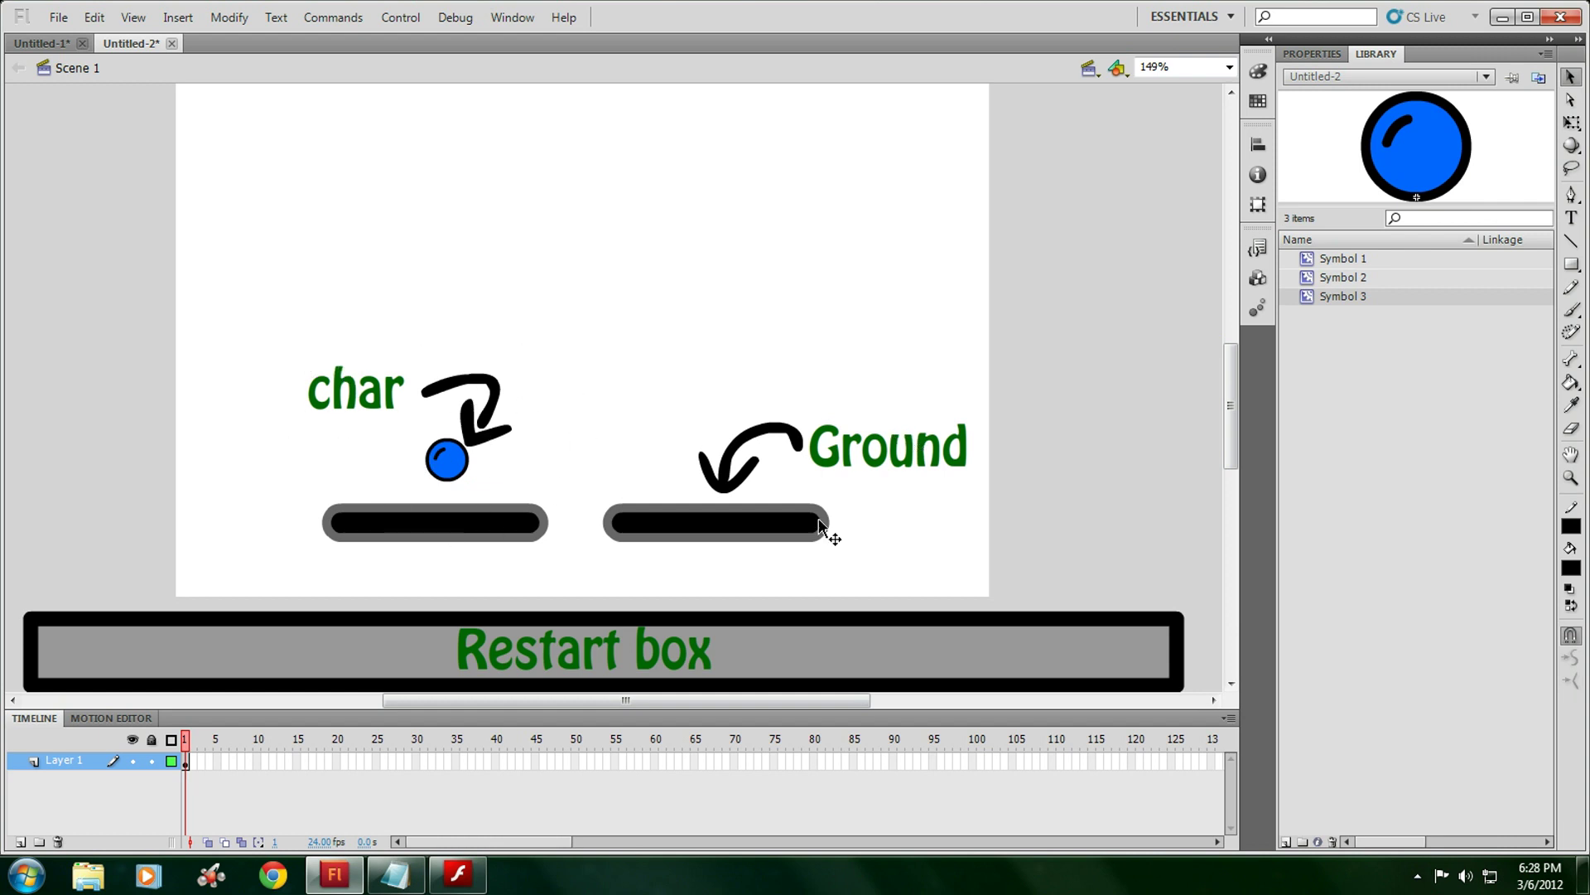
click(684, 524)
key(ctrl+shift+a)
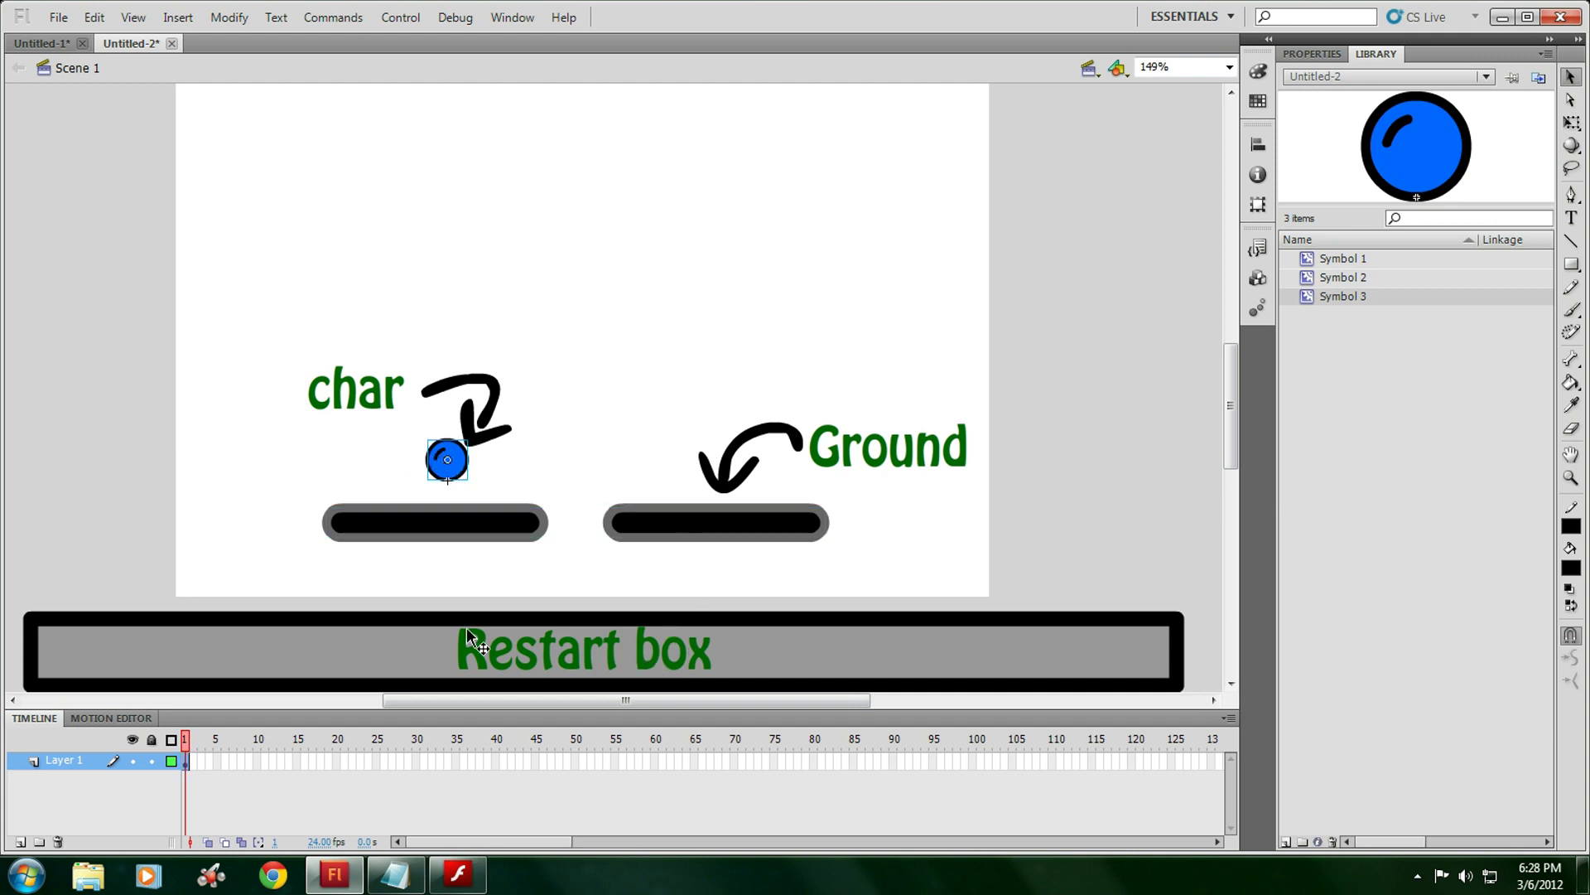
key(t)
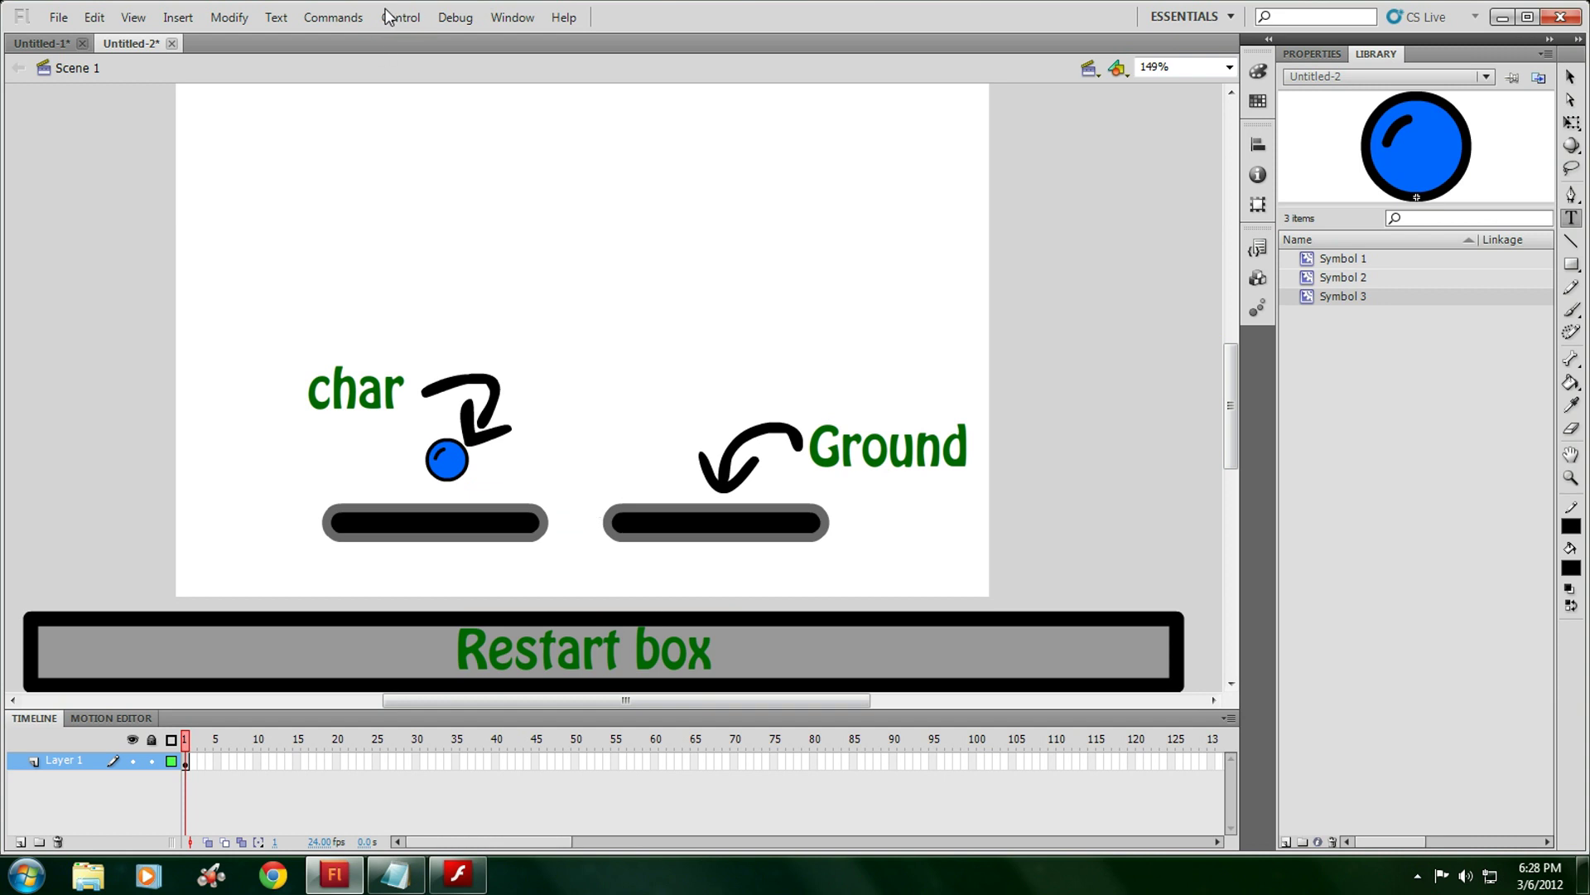
Run Test Movie from the Control menu
click(400, 23)
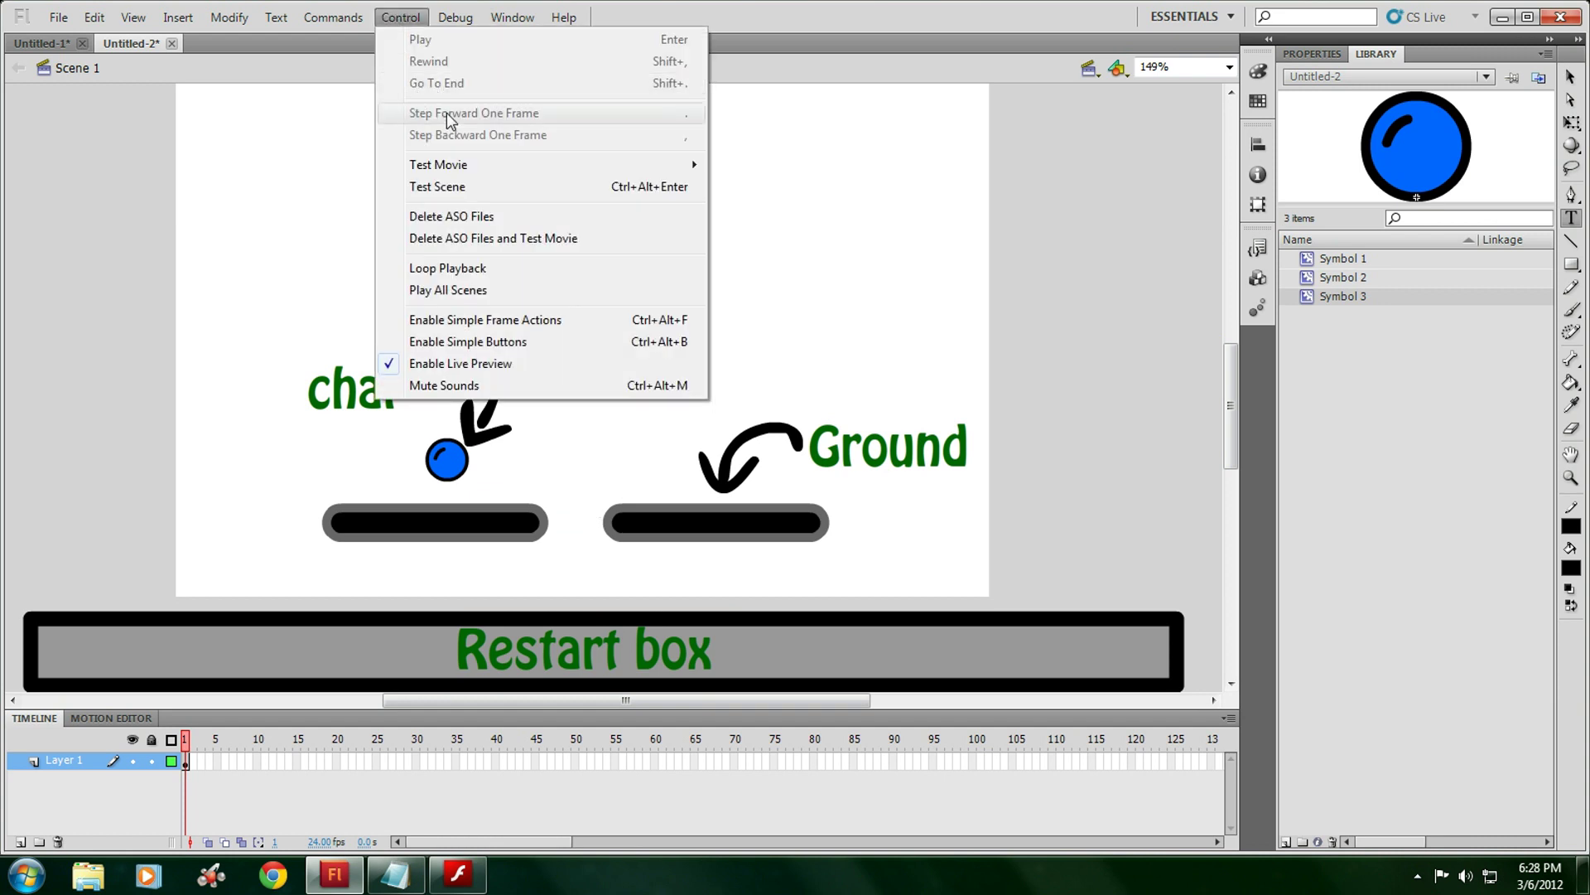
mouse_move(545, 168)
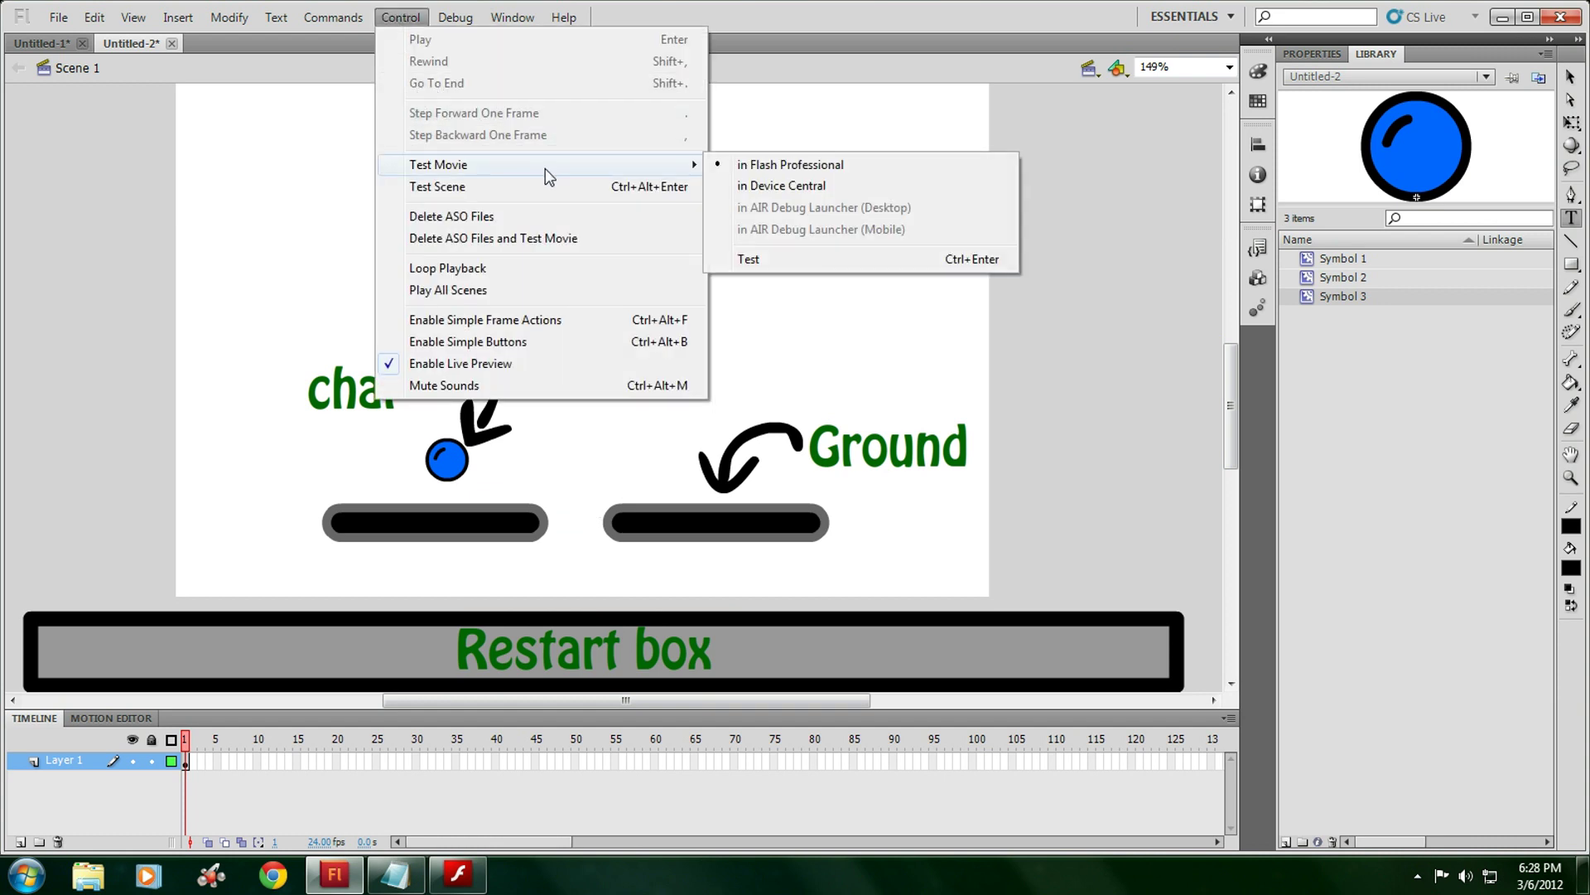
click(818, 262)
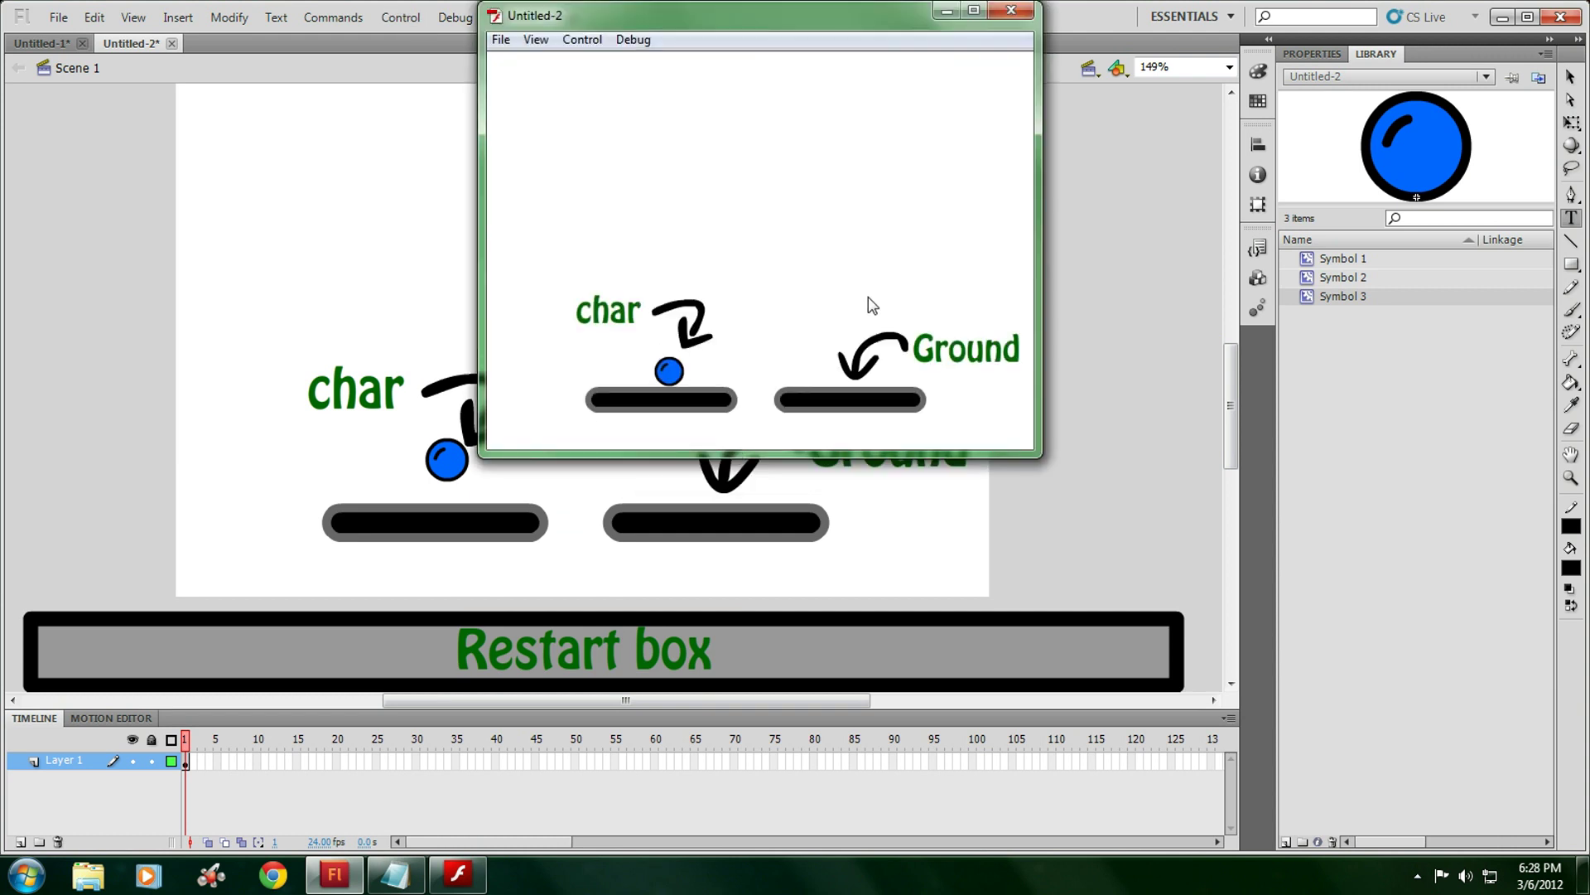
Jump the ball across the gap onto the right platform, then close the test window
key(Right)
key(Up)
key(Left)
key(Up)
key(Right)
key(Up)
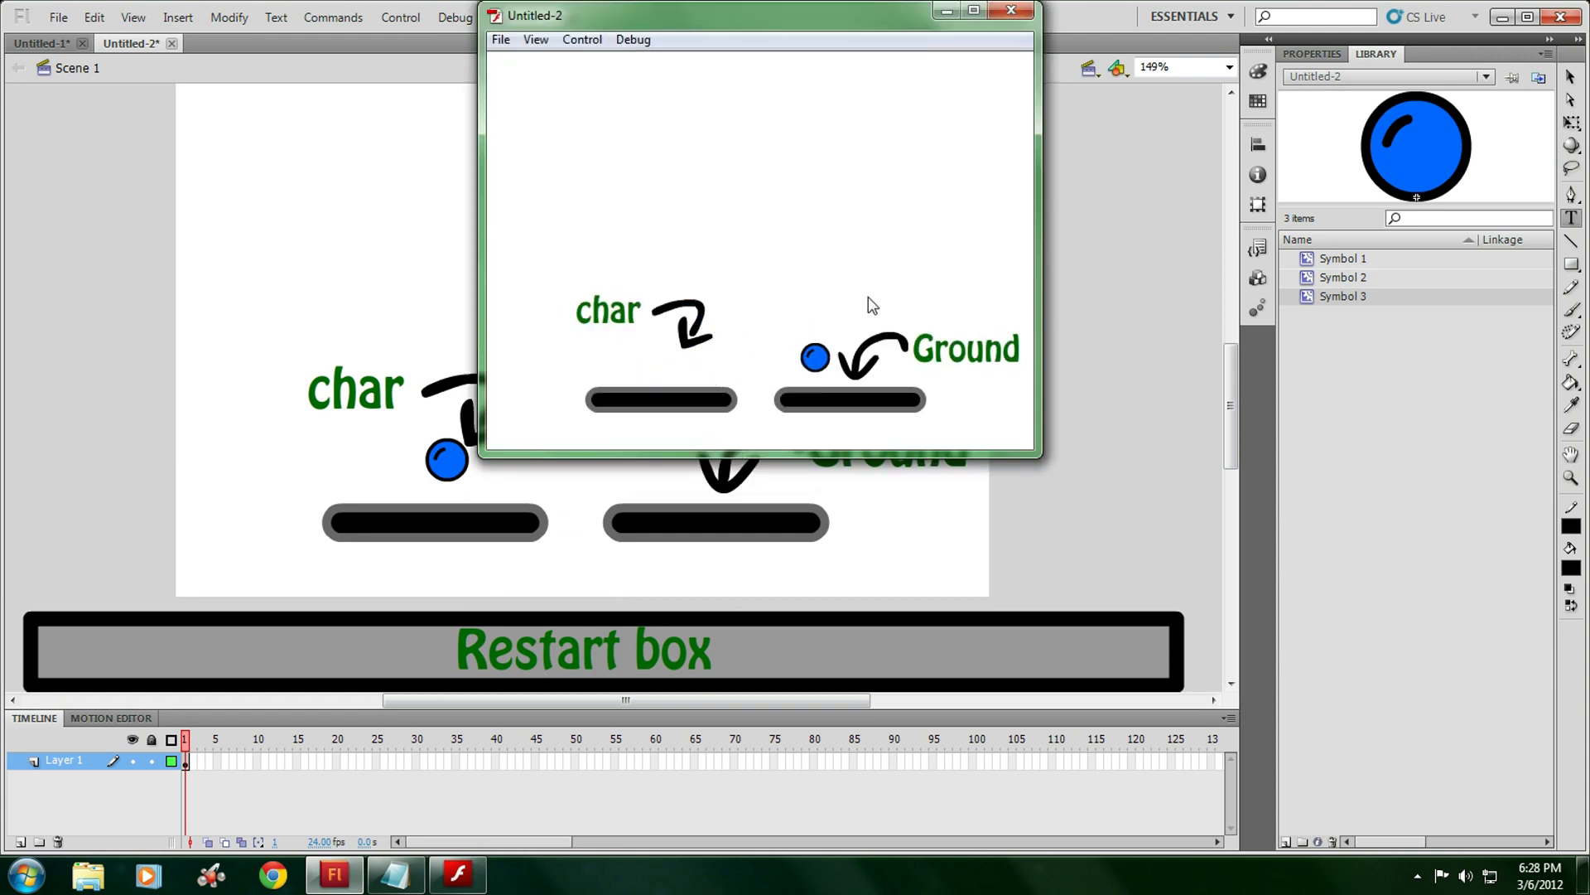
key(Right)
click(1024, 12)
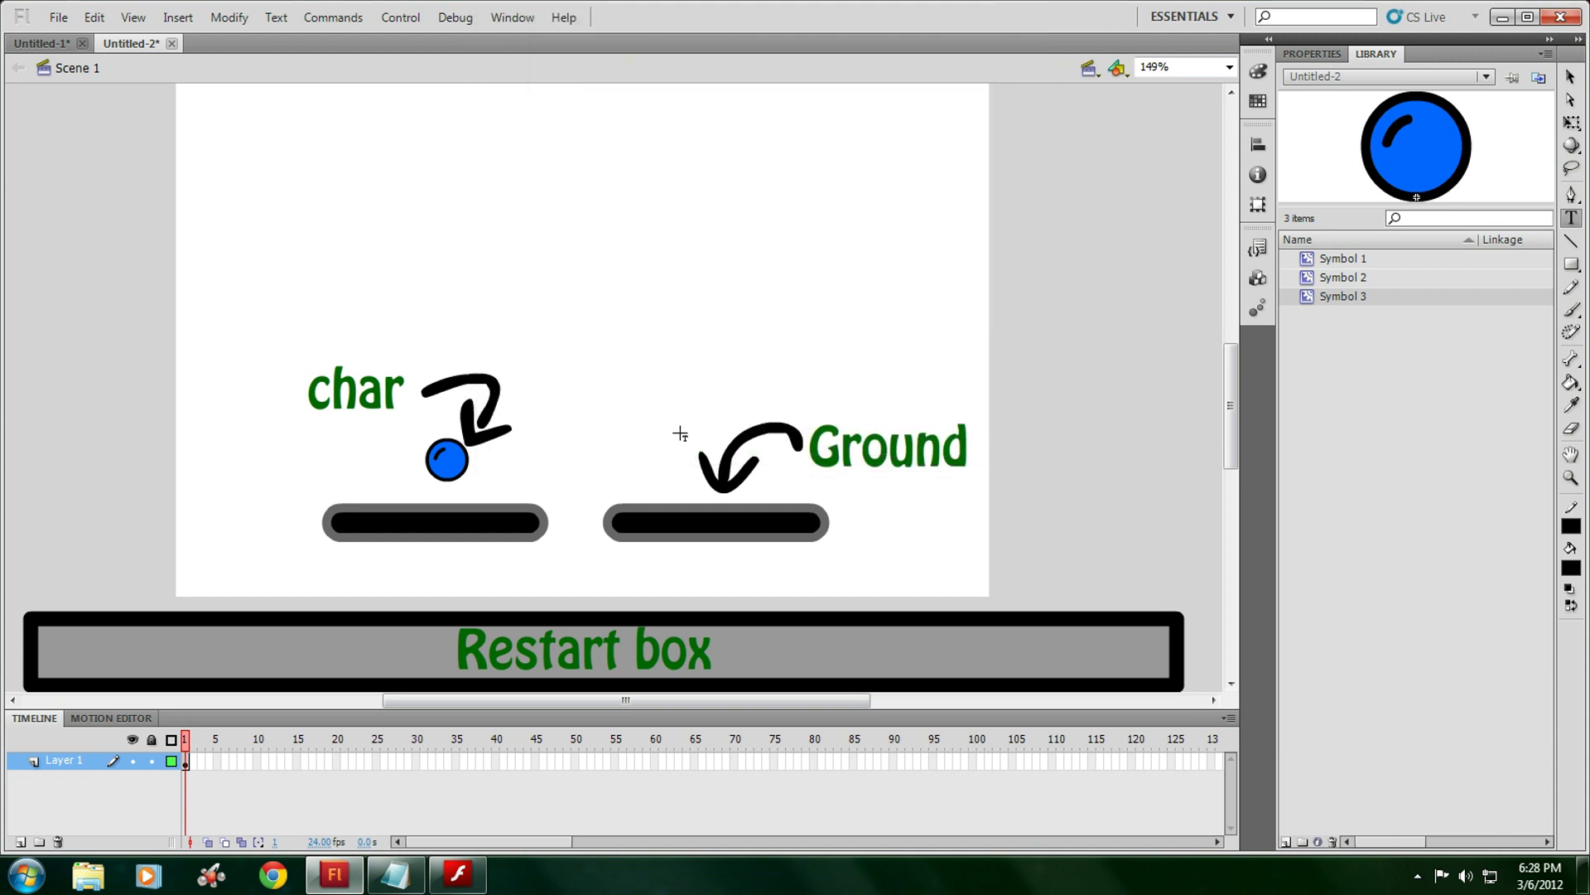
Restore and maximize the Flash Videogame player, view Instructions, go Back, and start PLAY
click(458, 875)
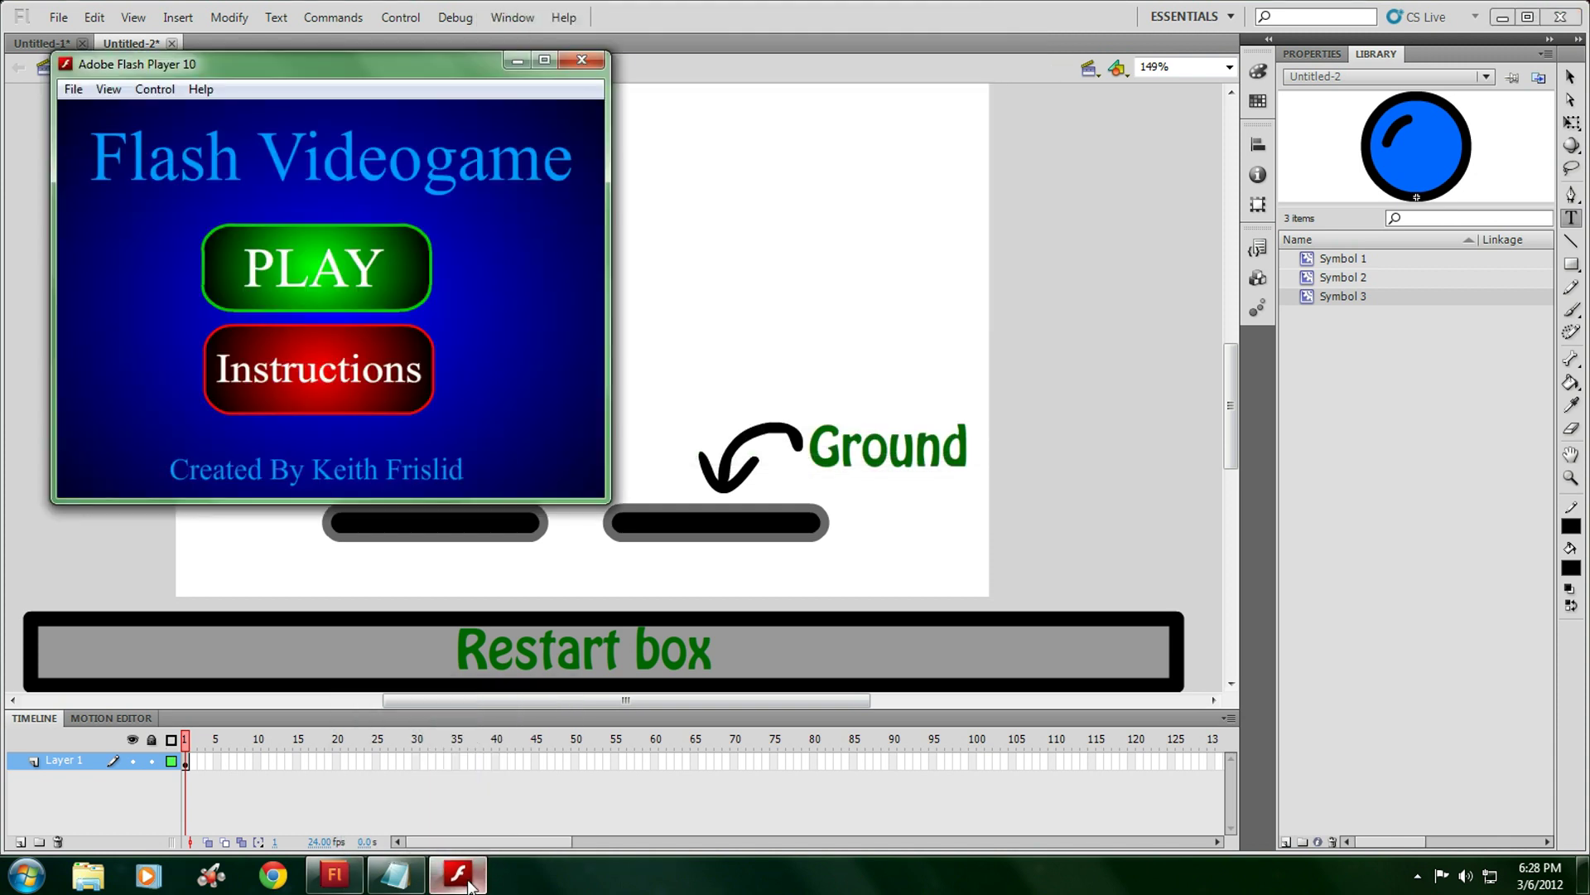
click(545, 59)
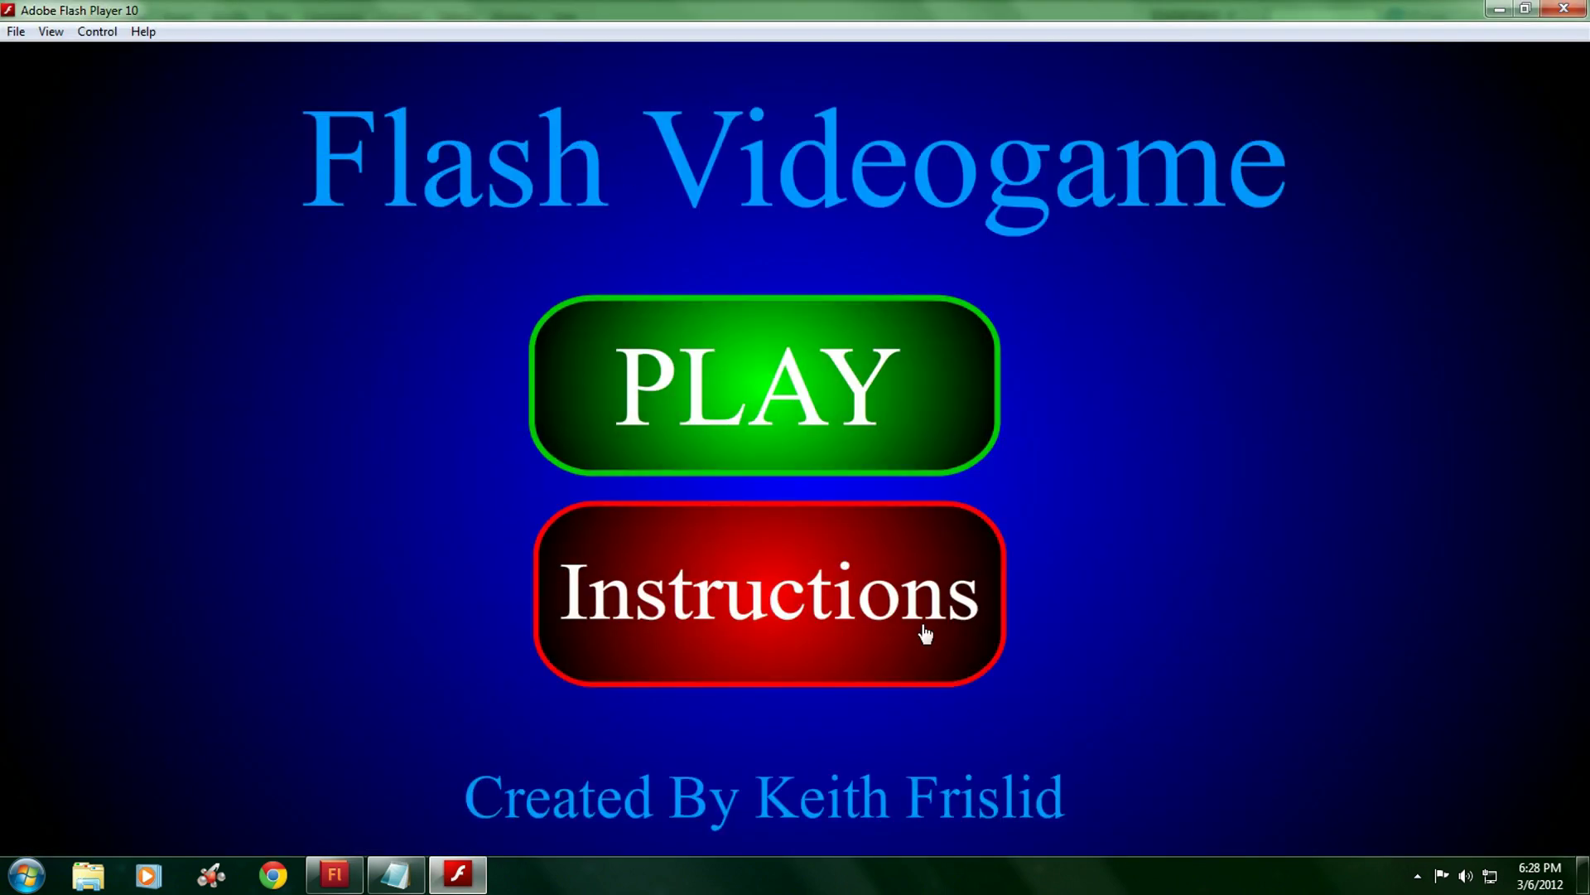
click(788, 643)
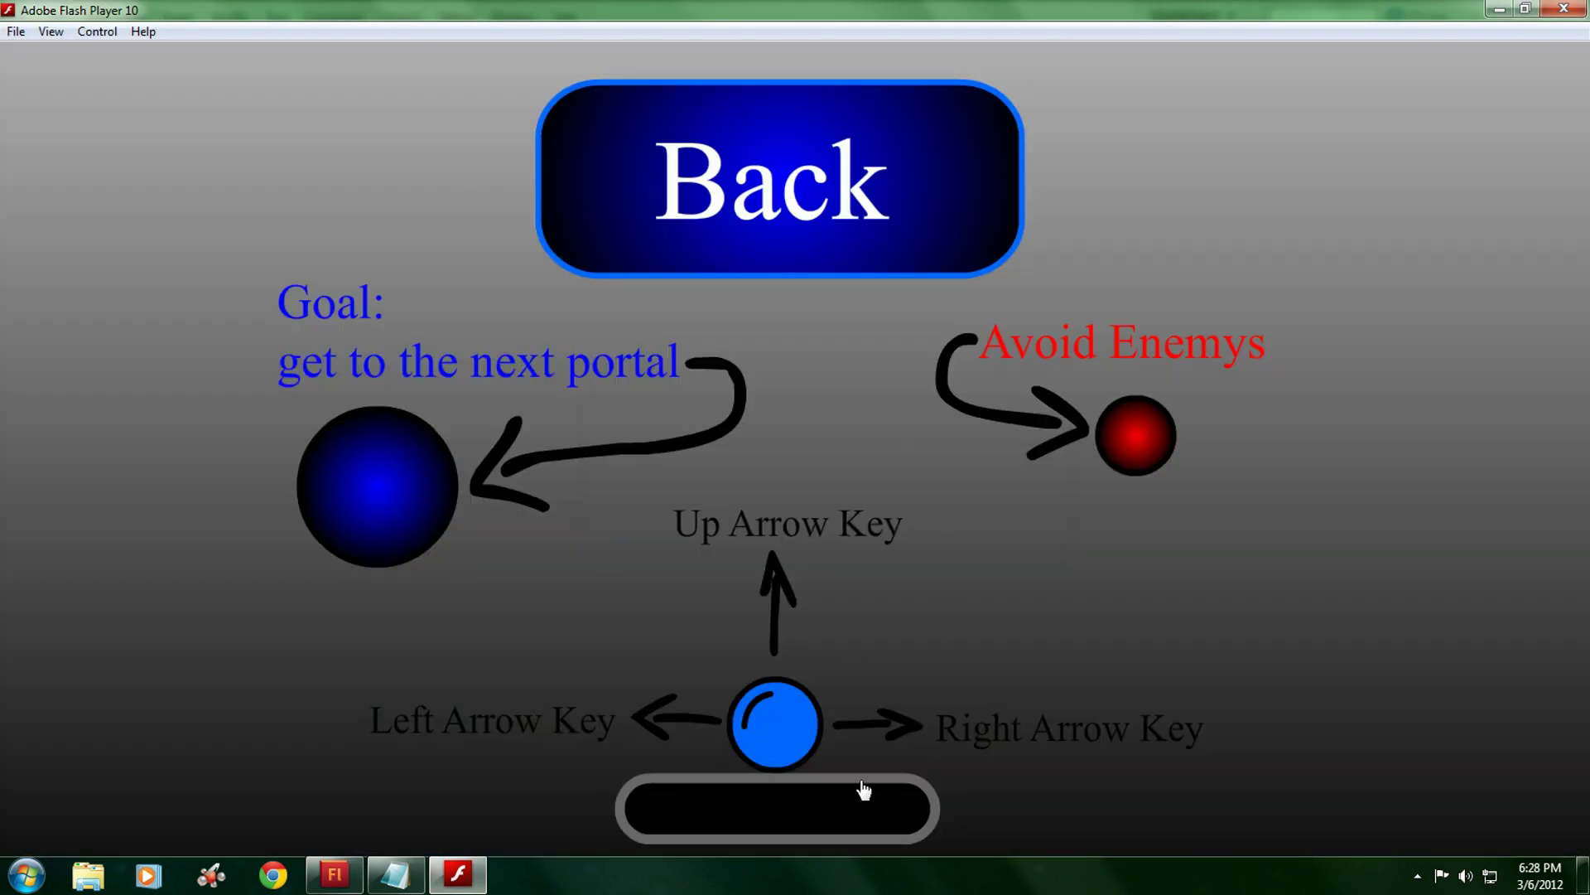
click(813, 244)
click(738, 348)
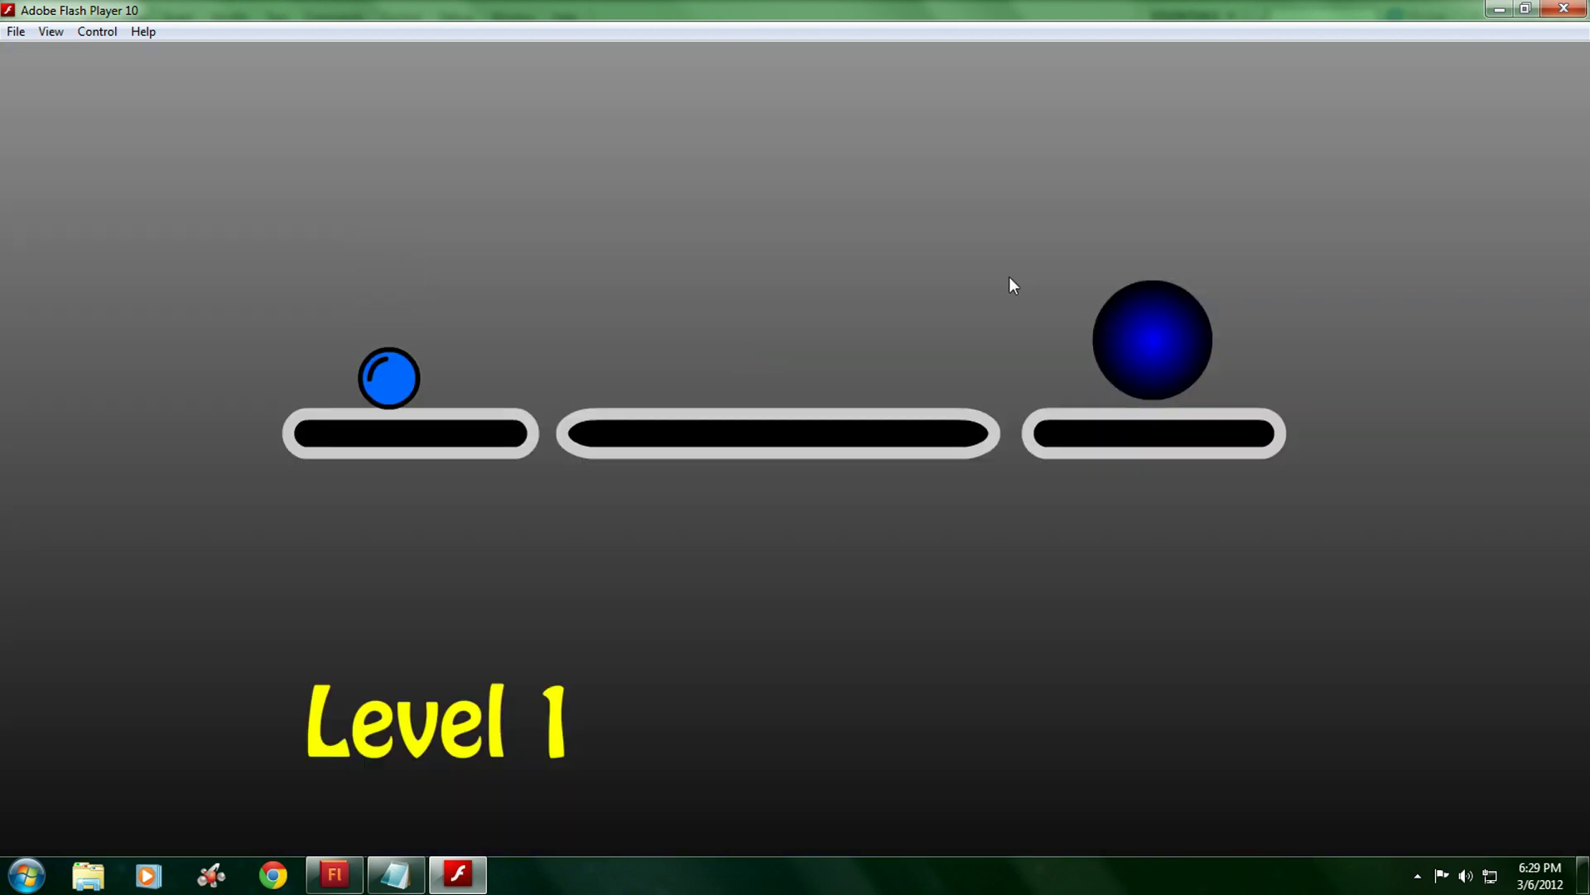
Clear Levels 1 and 2, jumping the gap and the red enemy ball, to reach Level 3
key(Right)
key(Up)
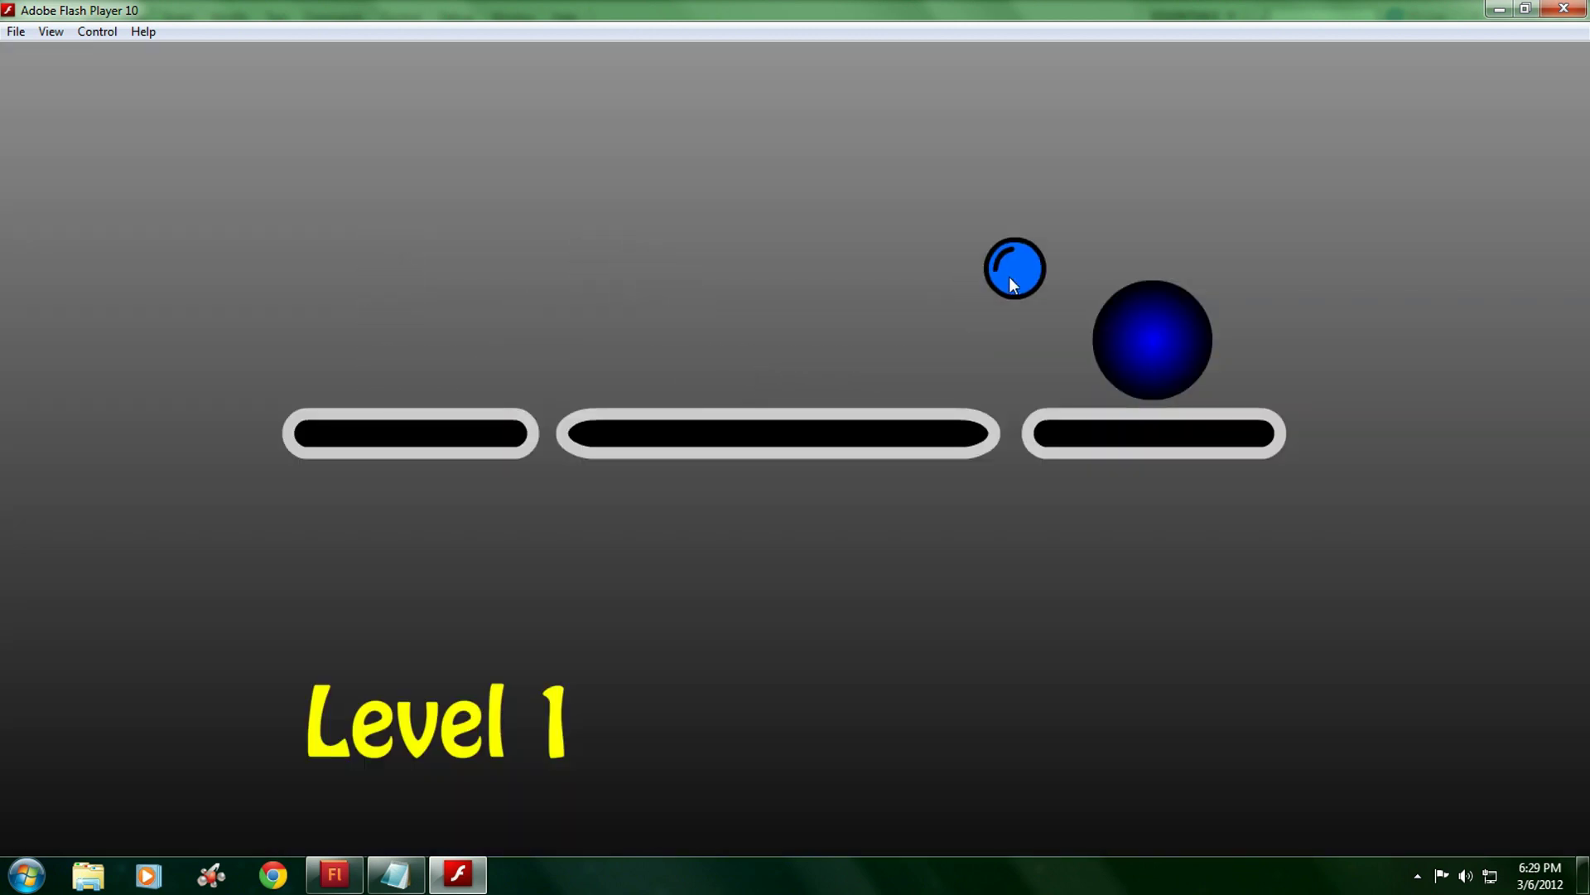
key(Right)
key(Up)
key(Right)
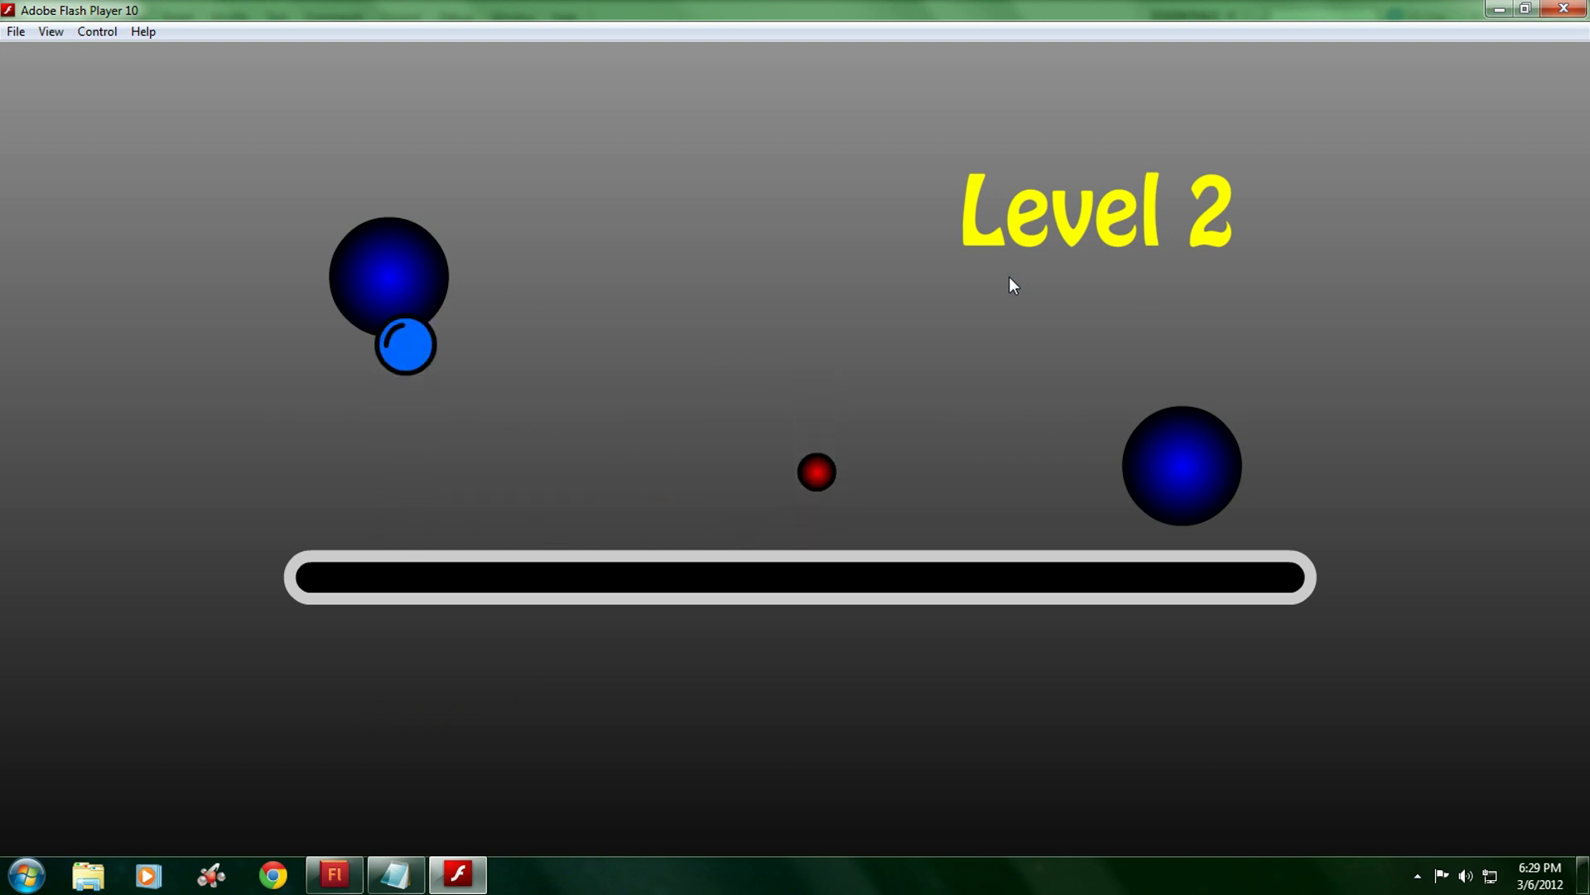
key(Right)
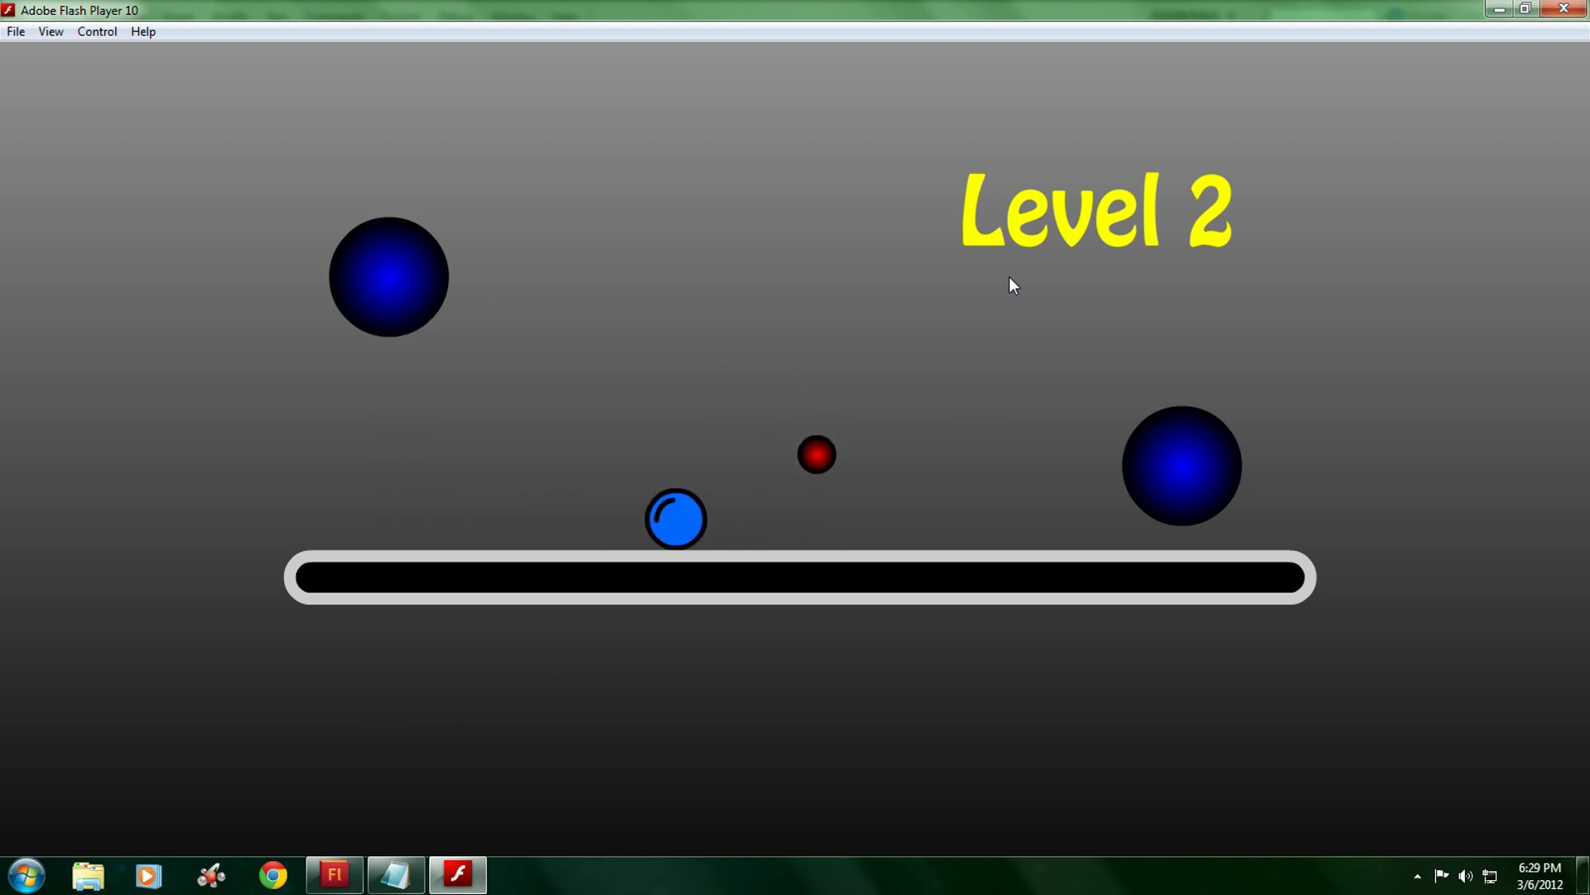
key(Up)
key(Right)
Clear Level 3 by jumping past the enemy and up-left into the goal orbs
key(Up)
key(Right)
key(Up)
key(Right)
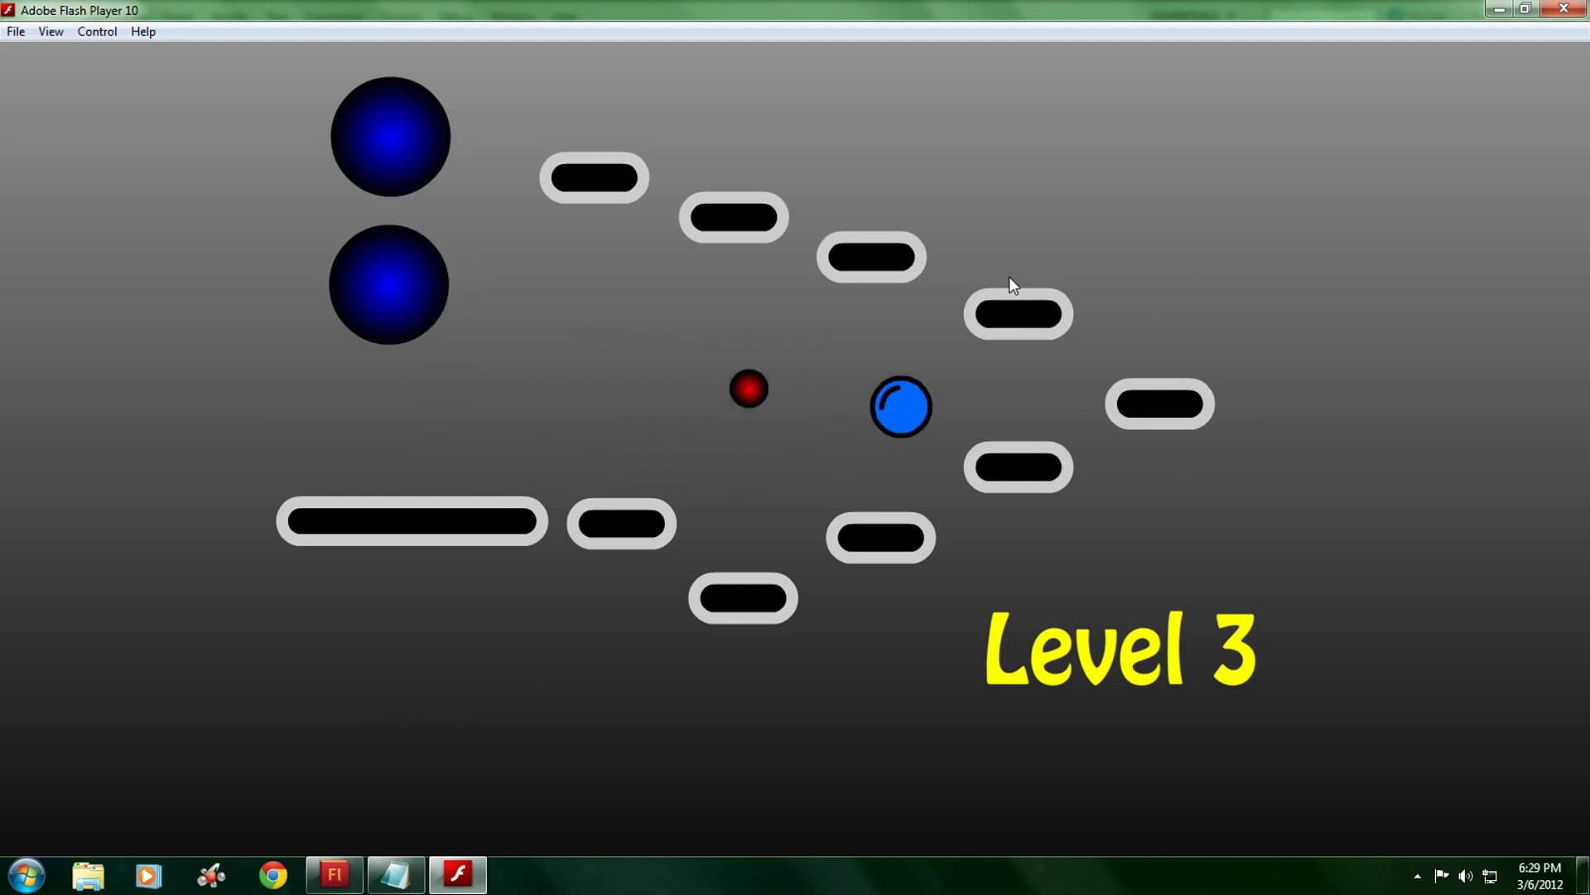
key(Up)
key(Right)
key(Up)
key(Left)
key(Left)
key(Up)
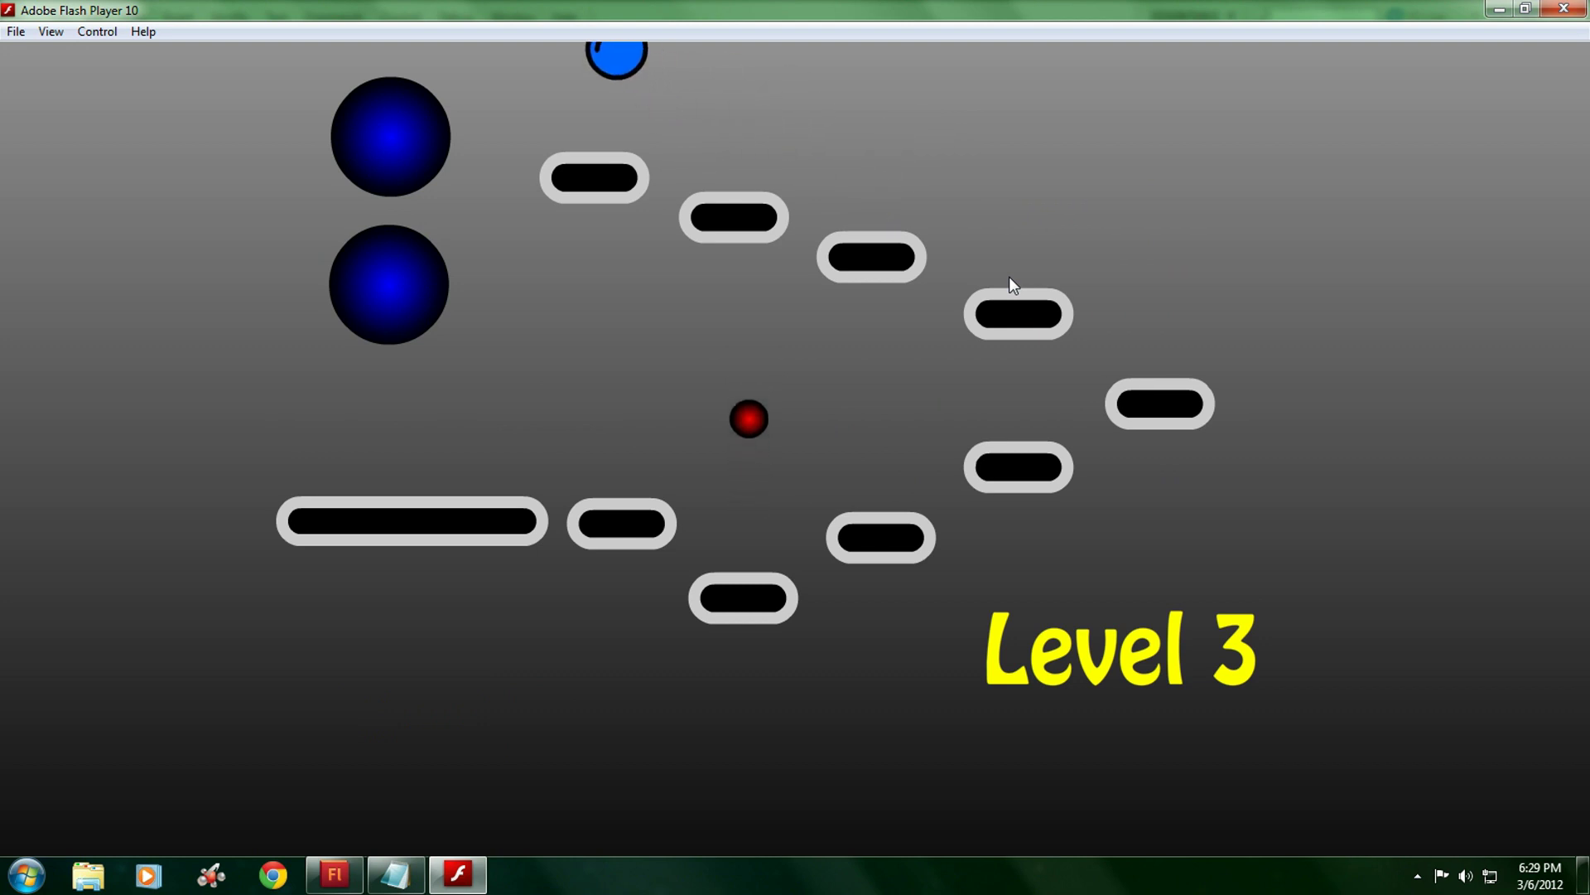
Climb Level 4's platforms after a respawn and roll into the blue goal orb
key(Right)
key(Up)
key(Up)
key(Right)
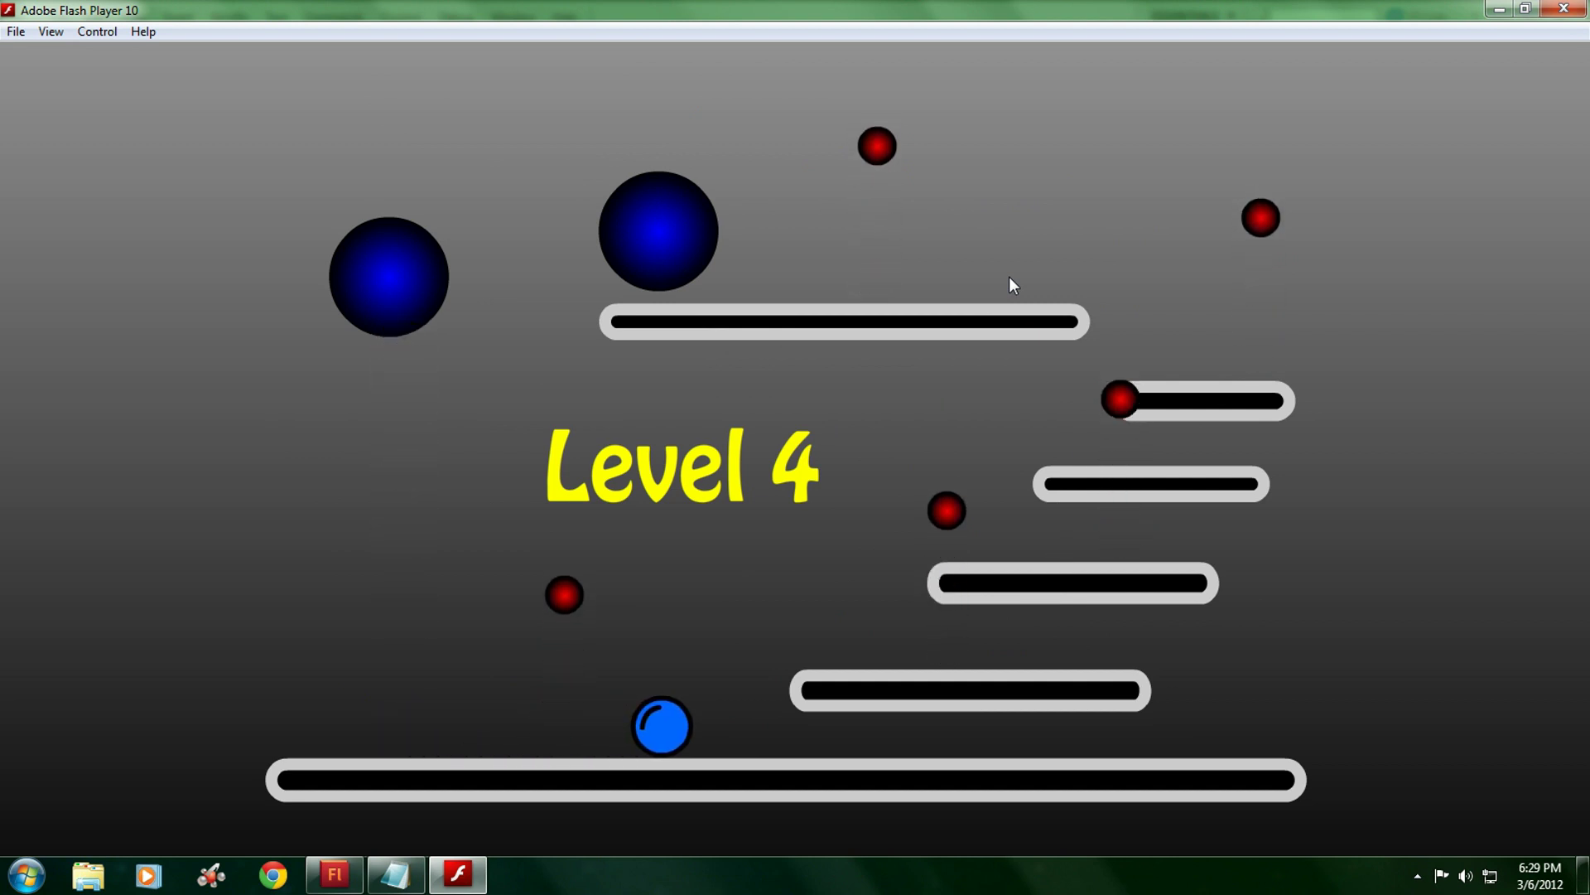
key(Right)
key(Up)
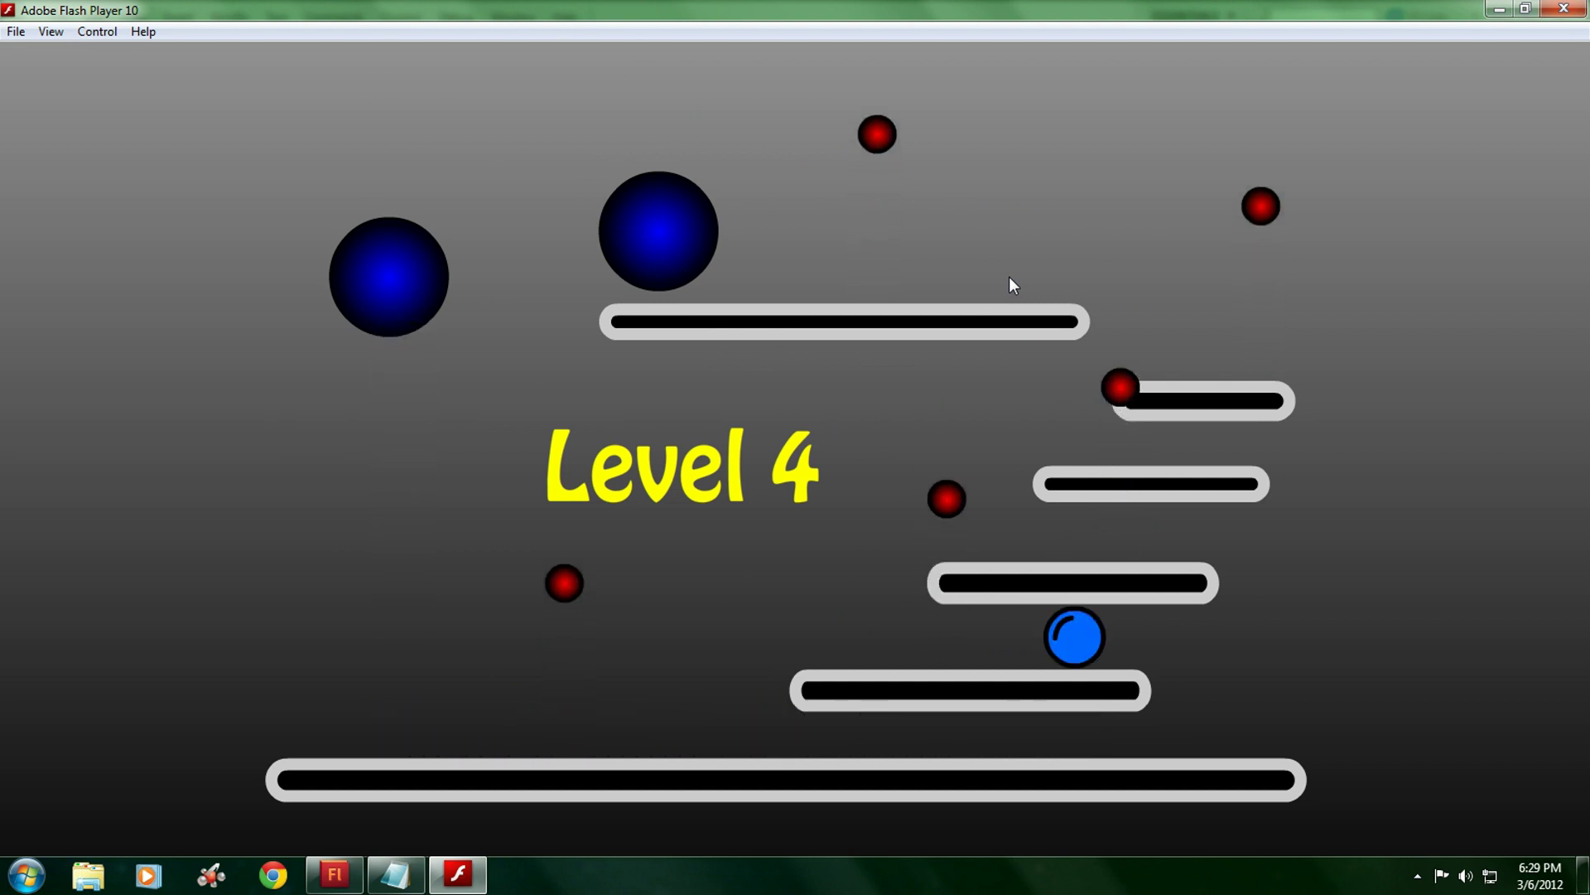
key(Left)
key(Up)
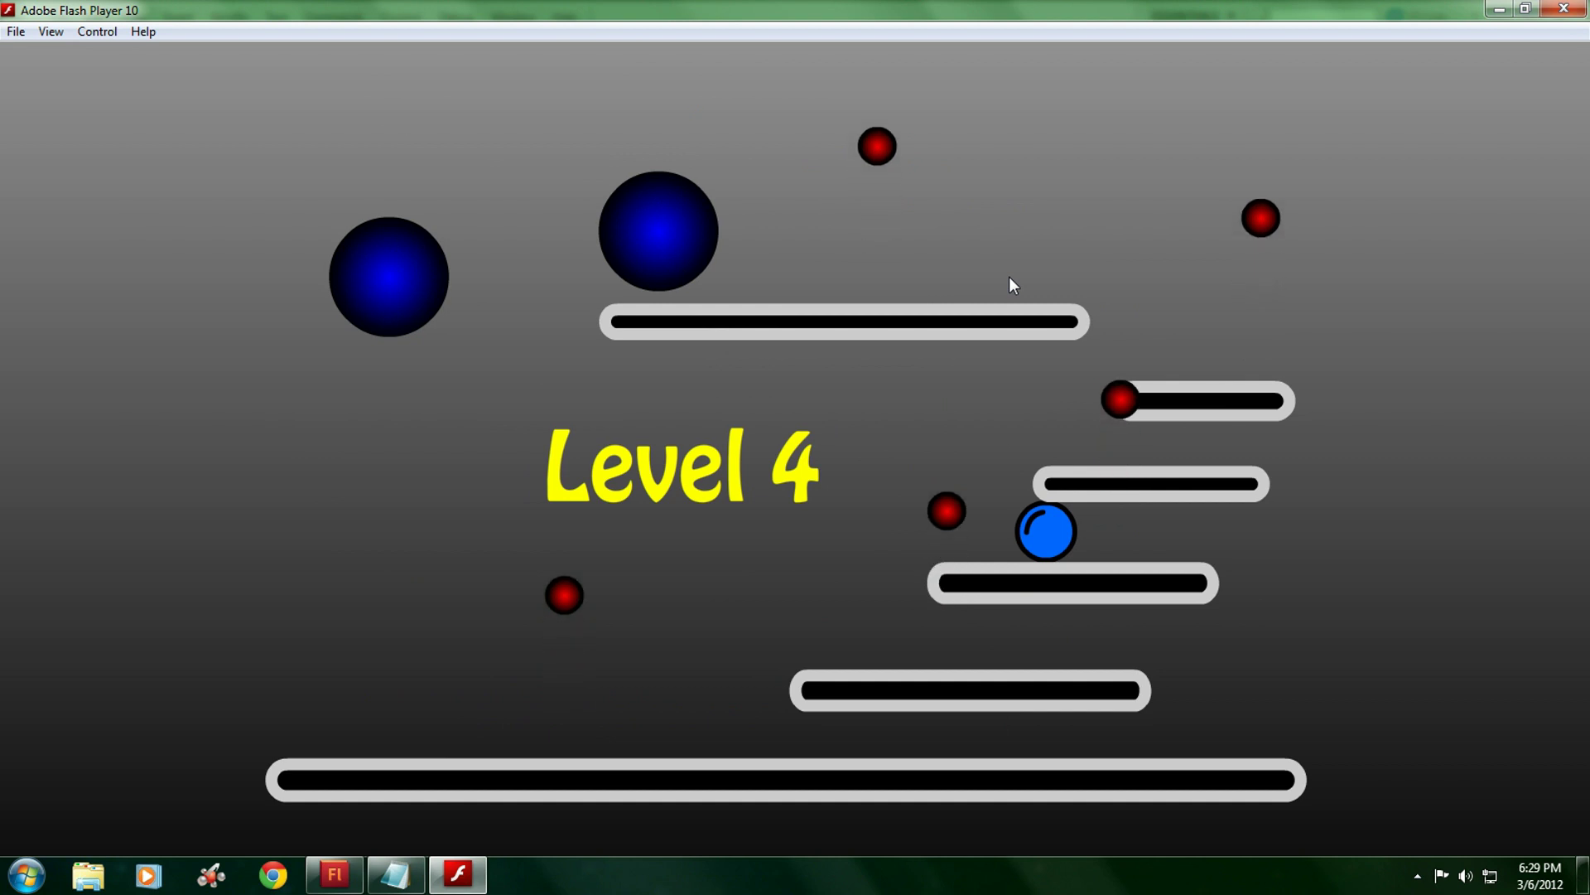
key(Up)
key(Right)
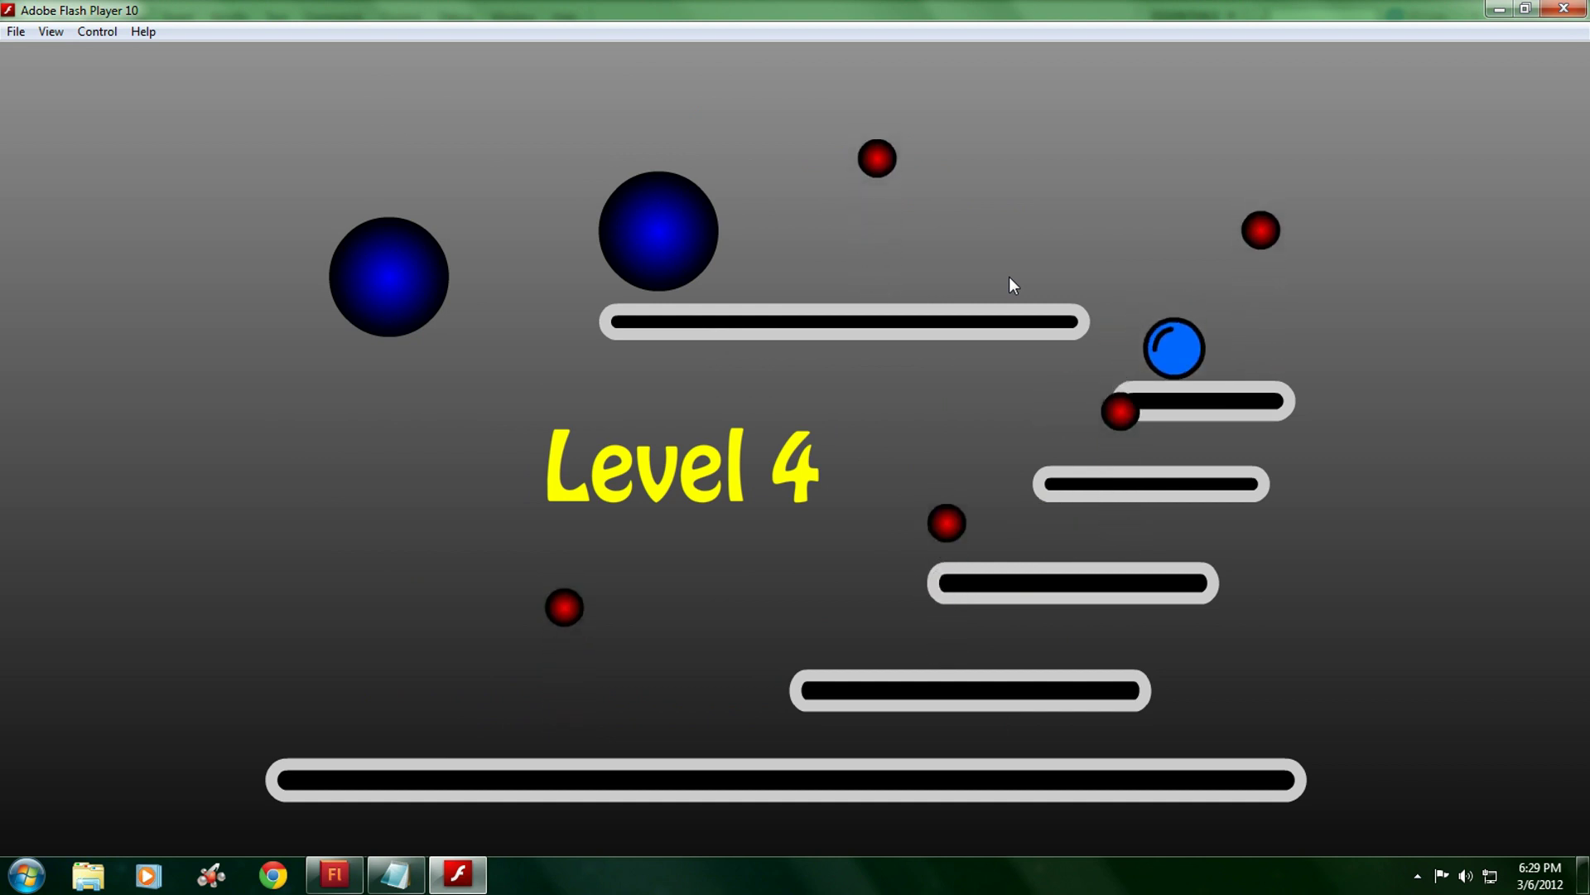
key(Up)
key(Left)
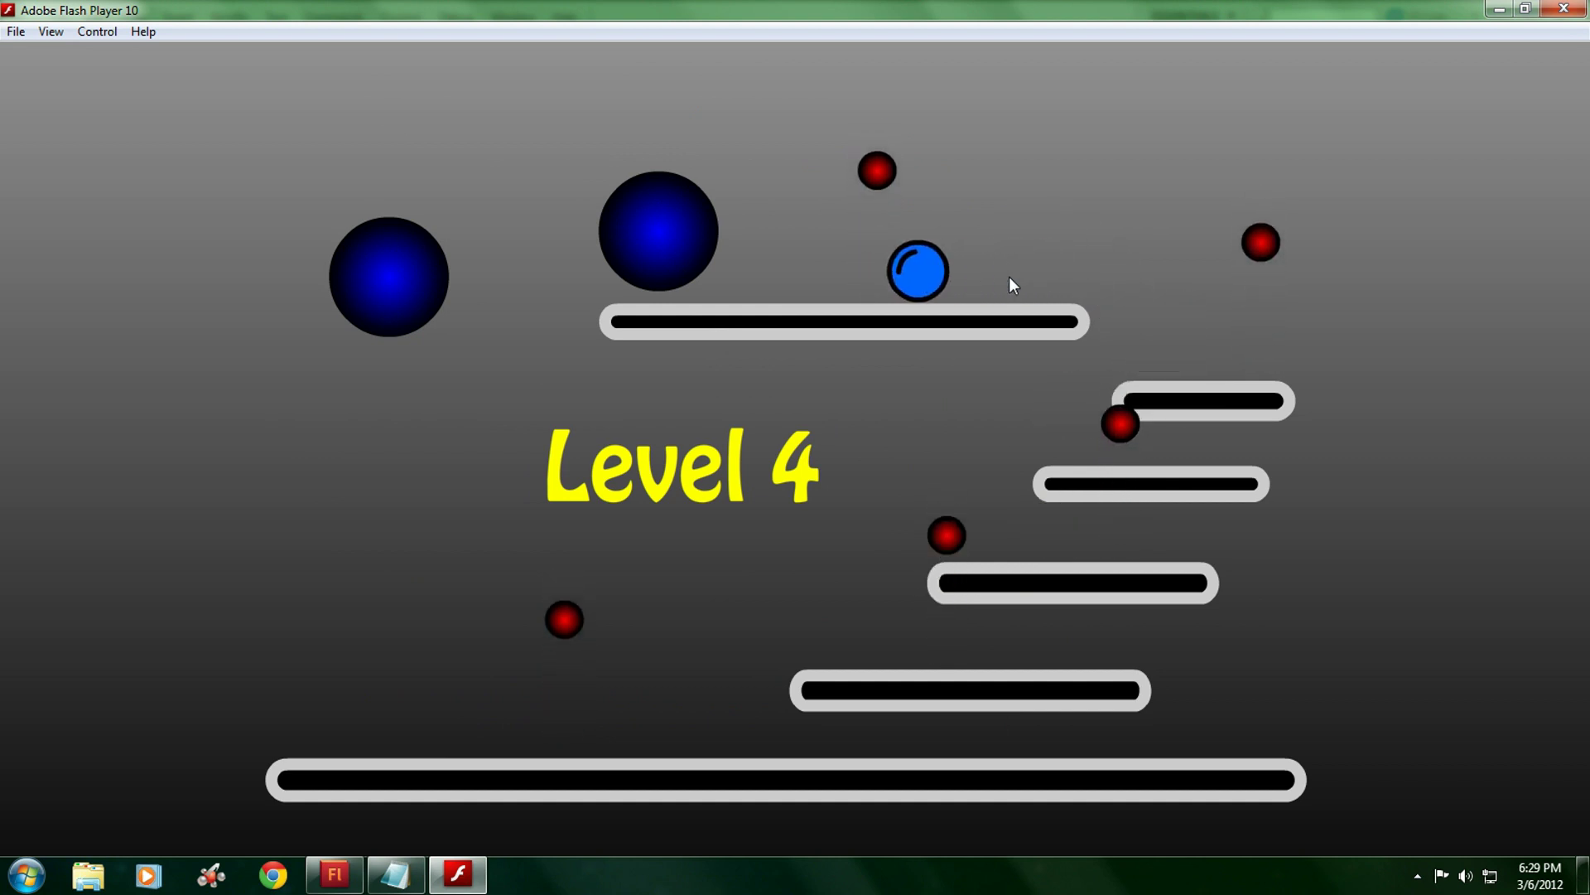
key(Right)
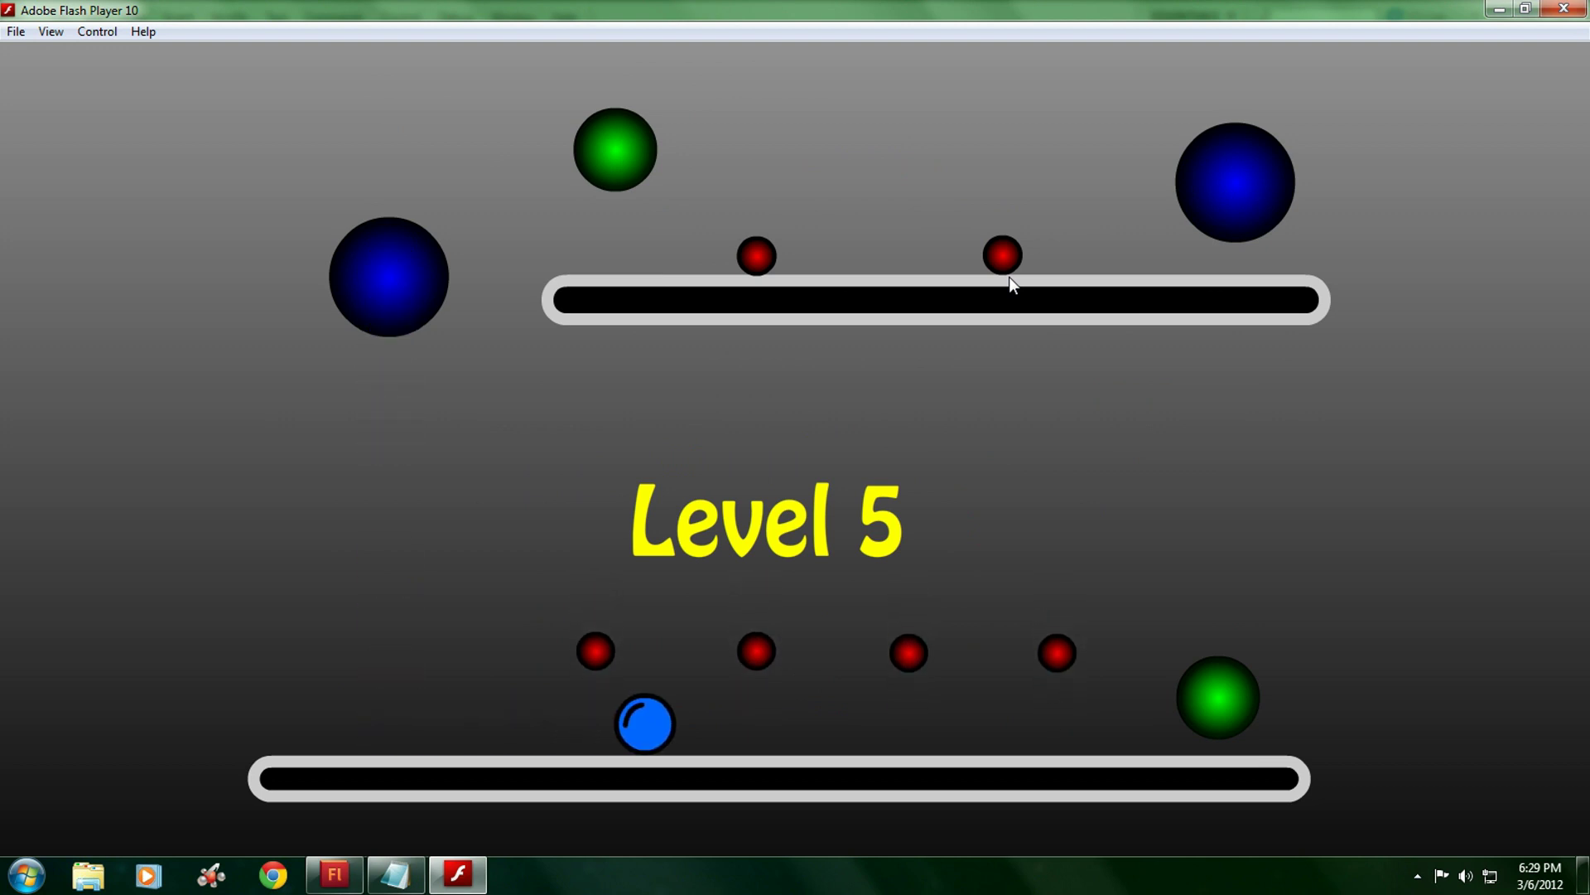
Warp through Level 5's green orb and reach the blue orb to enter Level 6
key(Right)
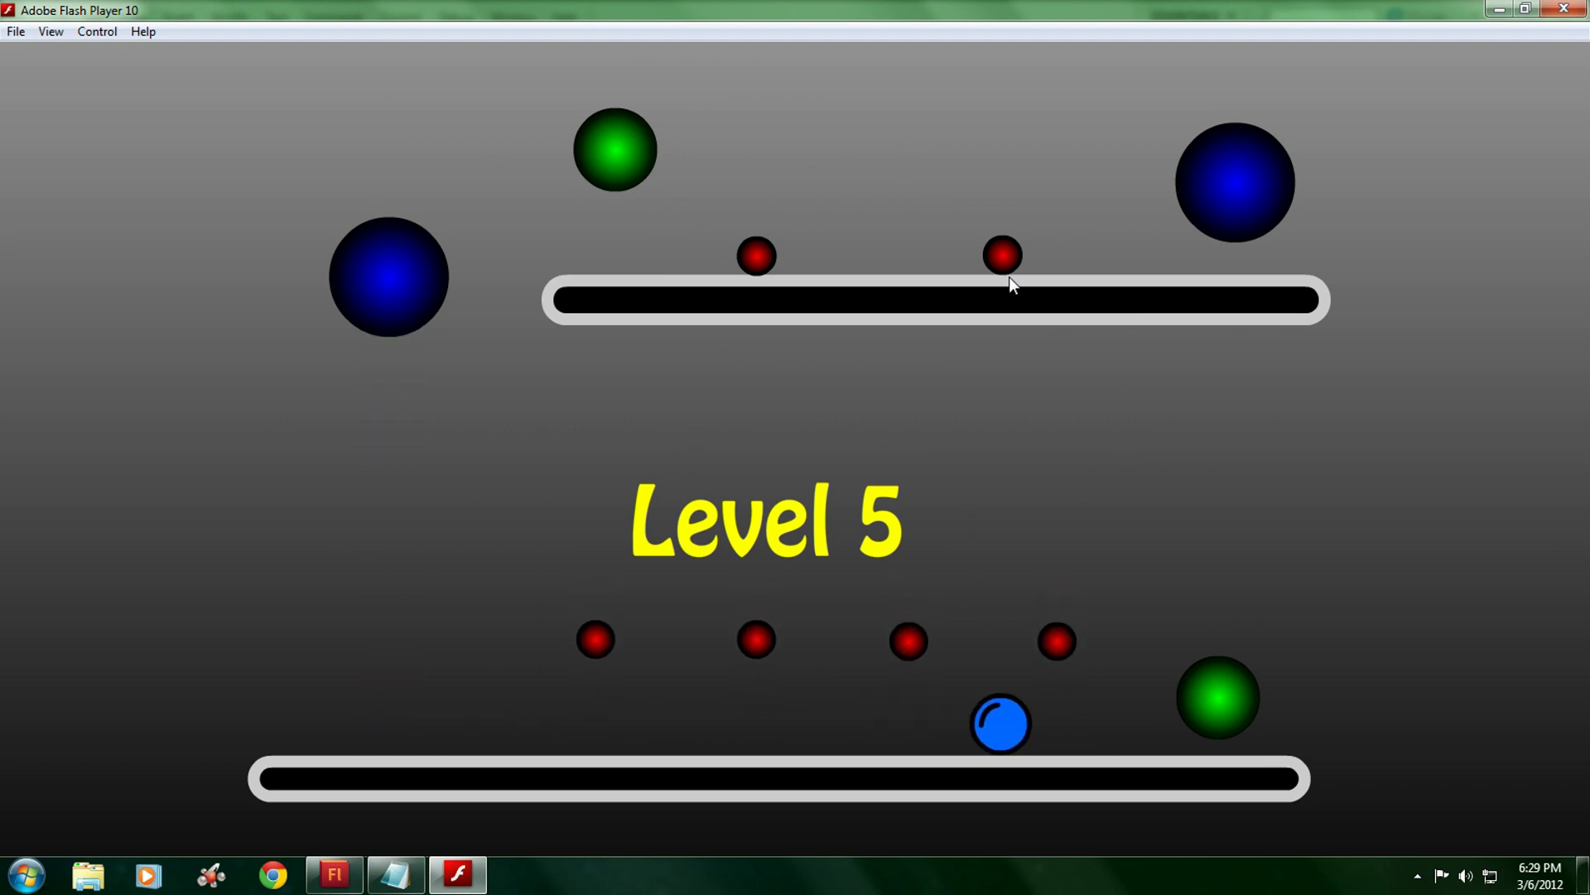
key(Right)
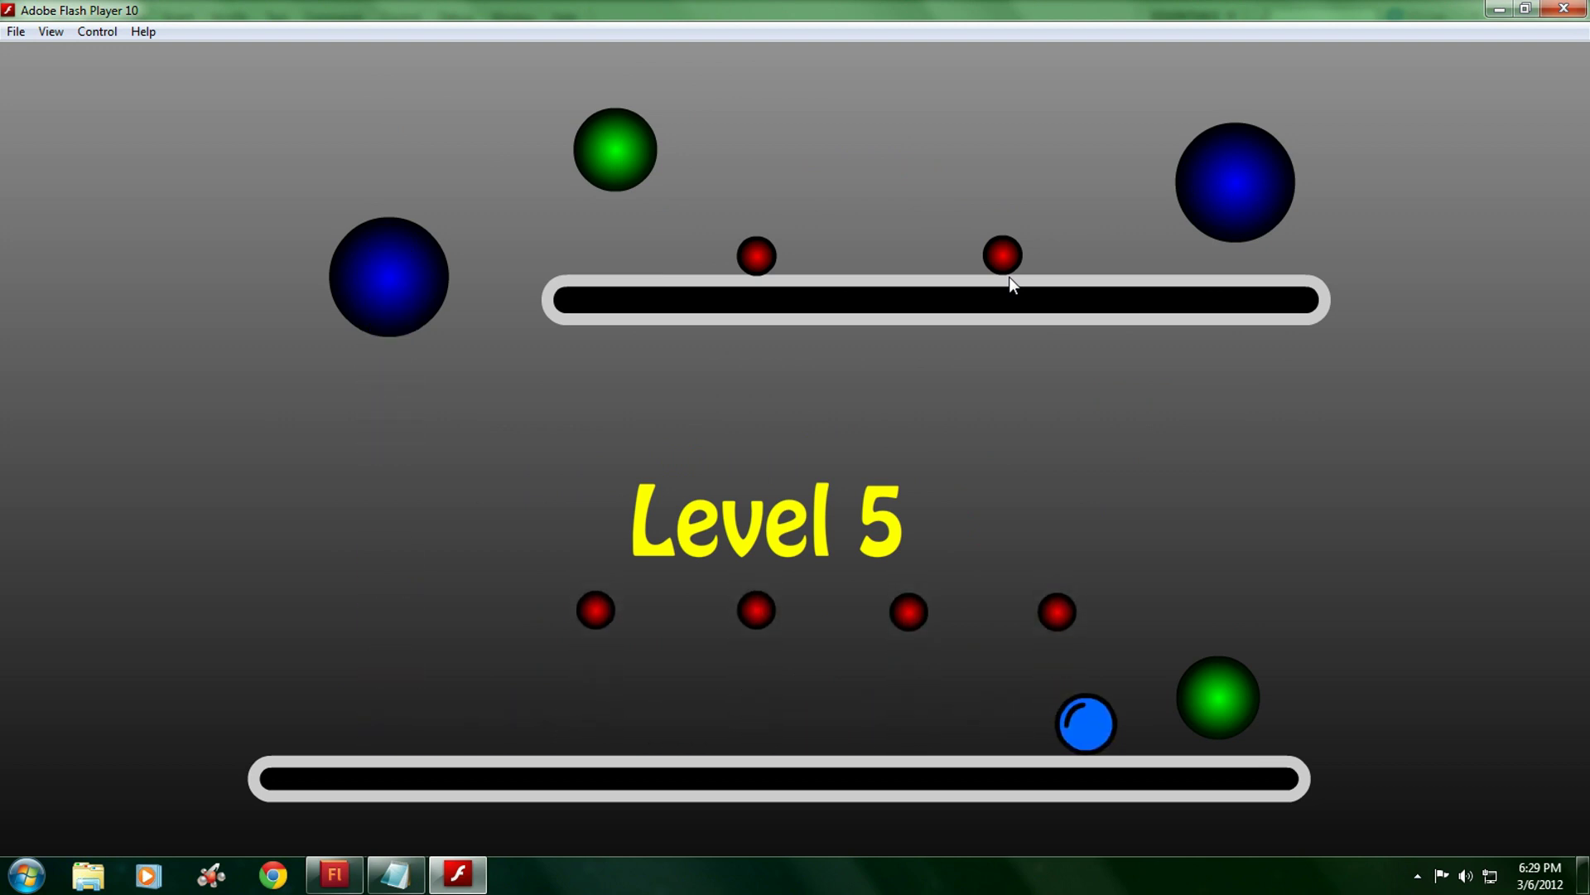
key(Up)
key(Right)
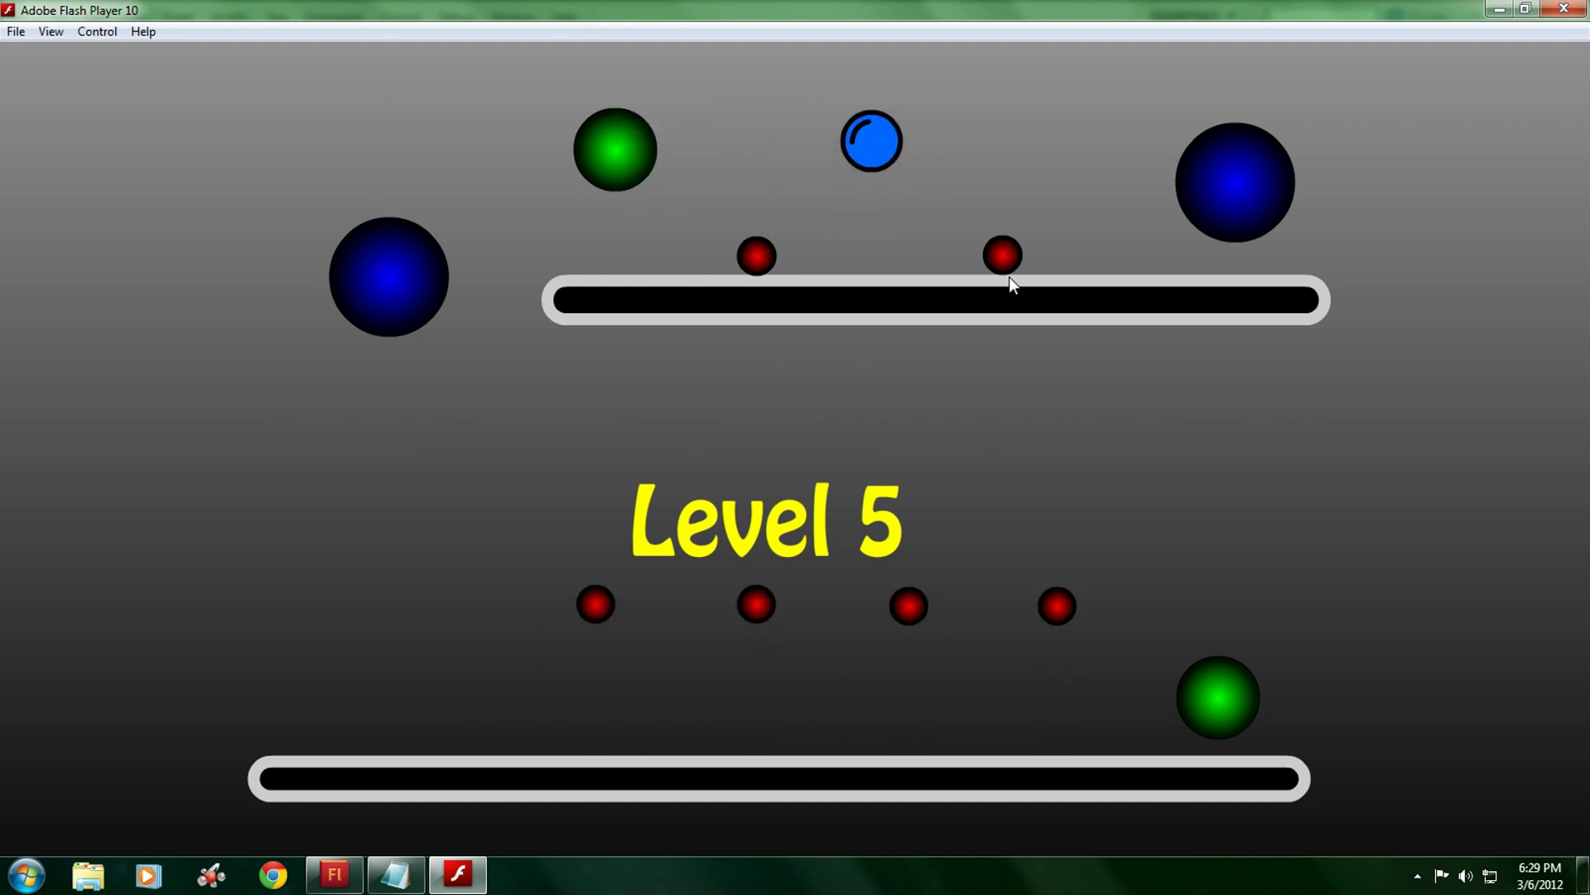
key(Right)
key(Up)
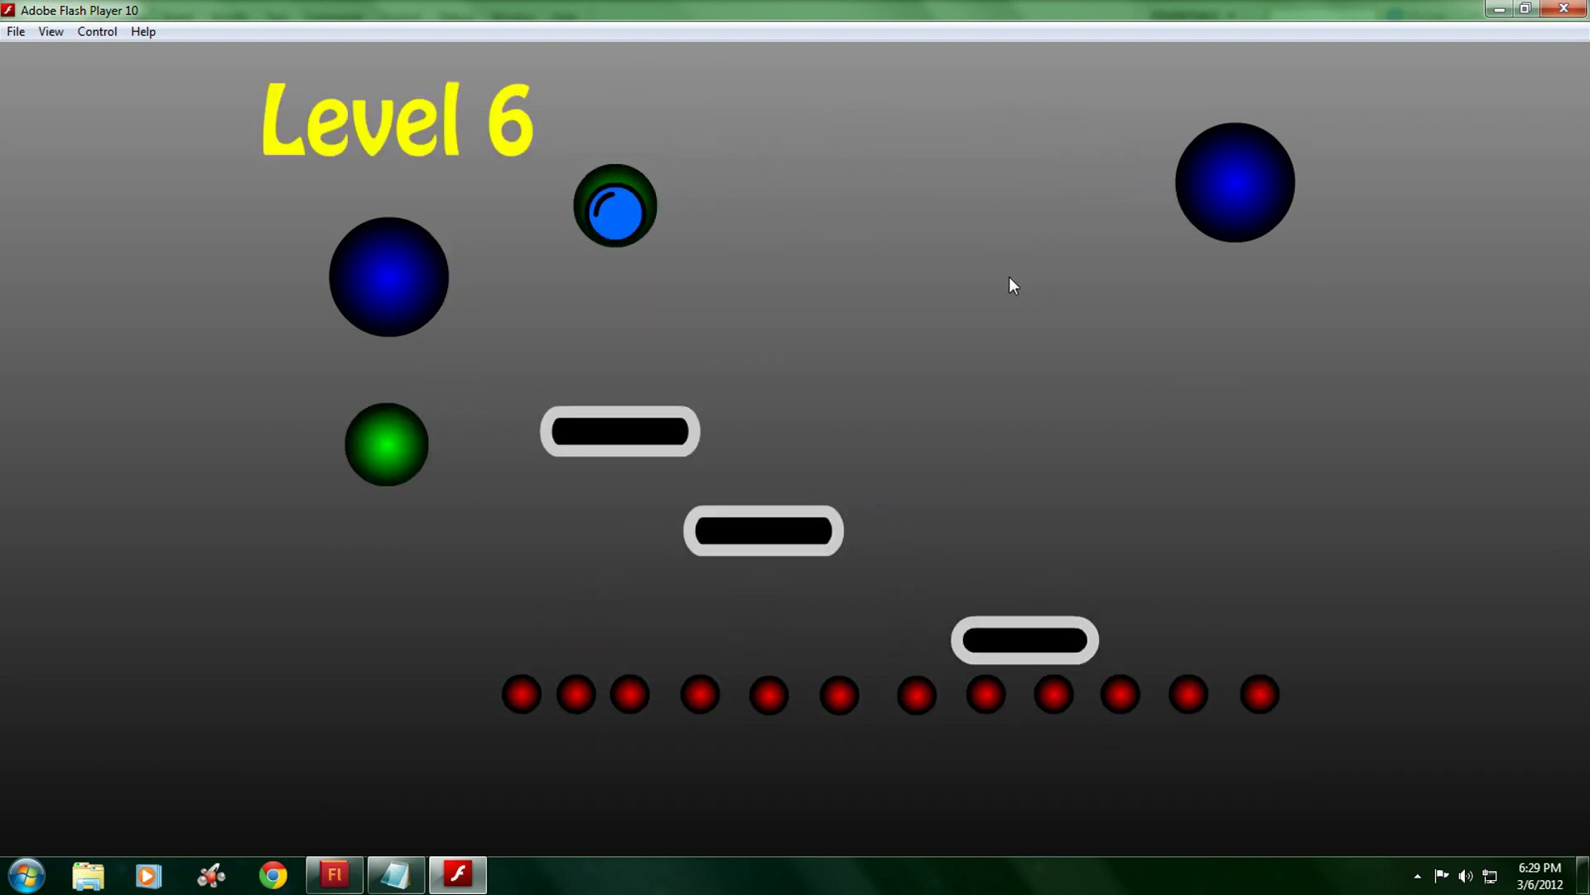
Close the player, place a ground 1 instance on Untitled-1's stage, and inspect the symbol
click(1565, 9)
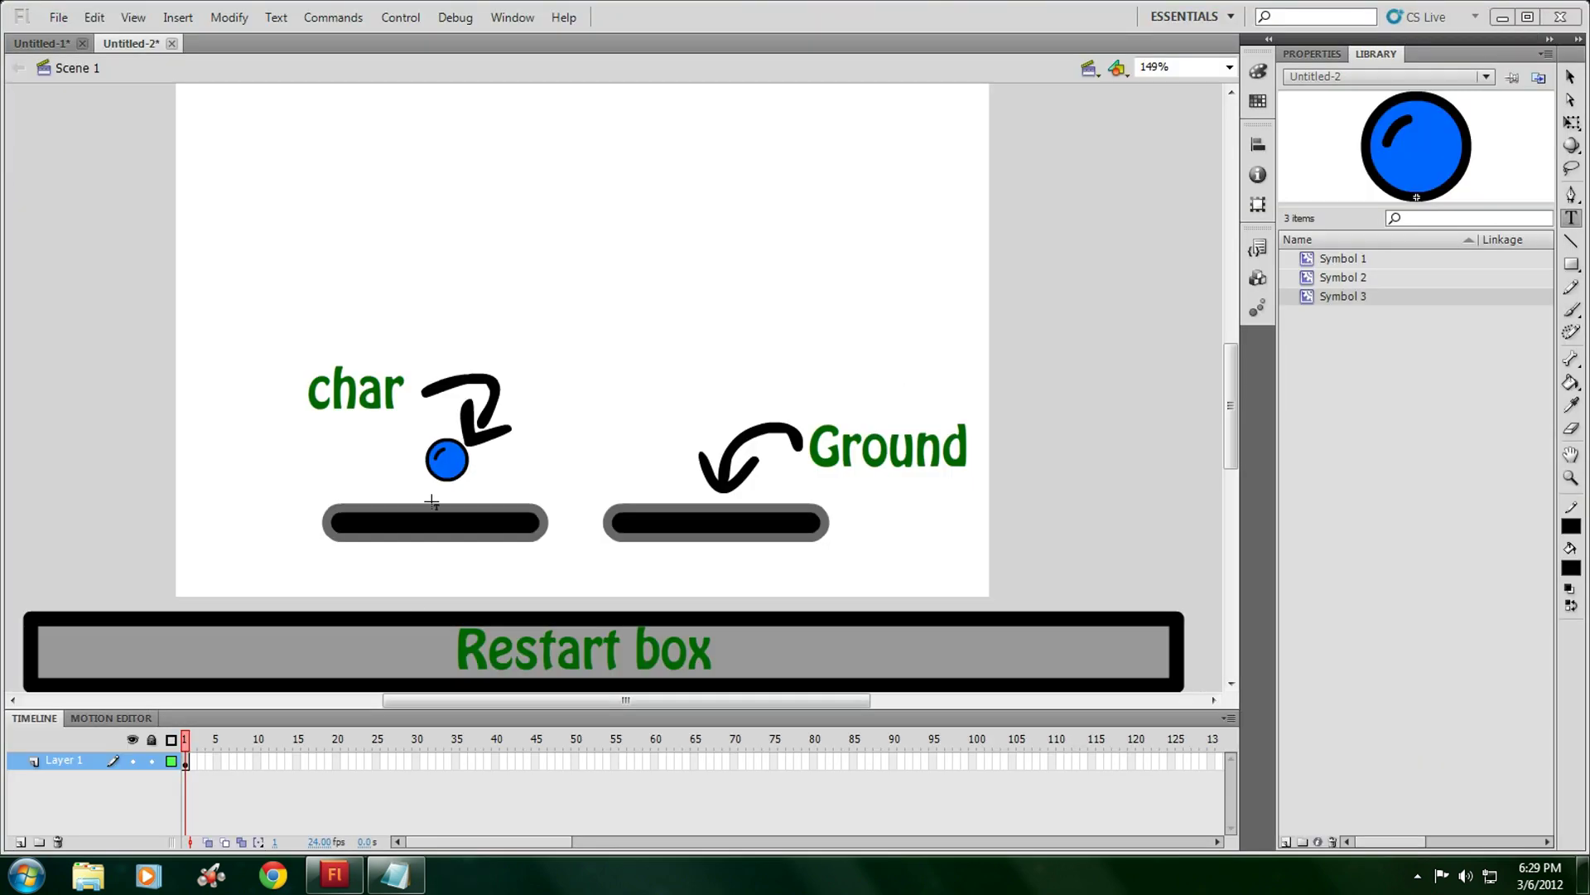
click(56, 45)
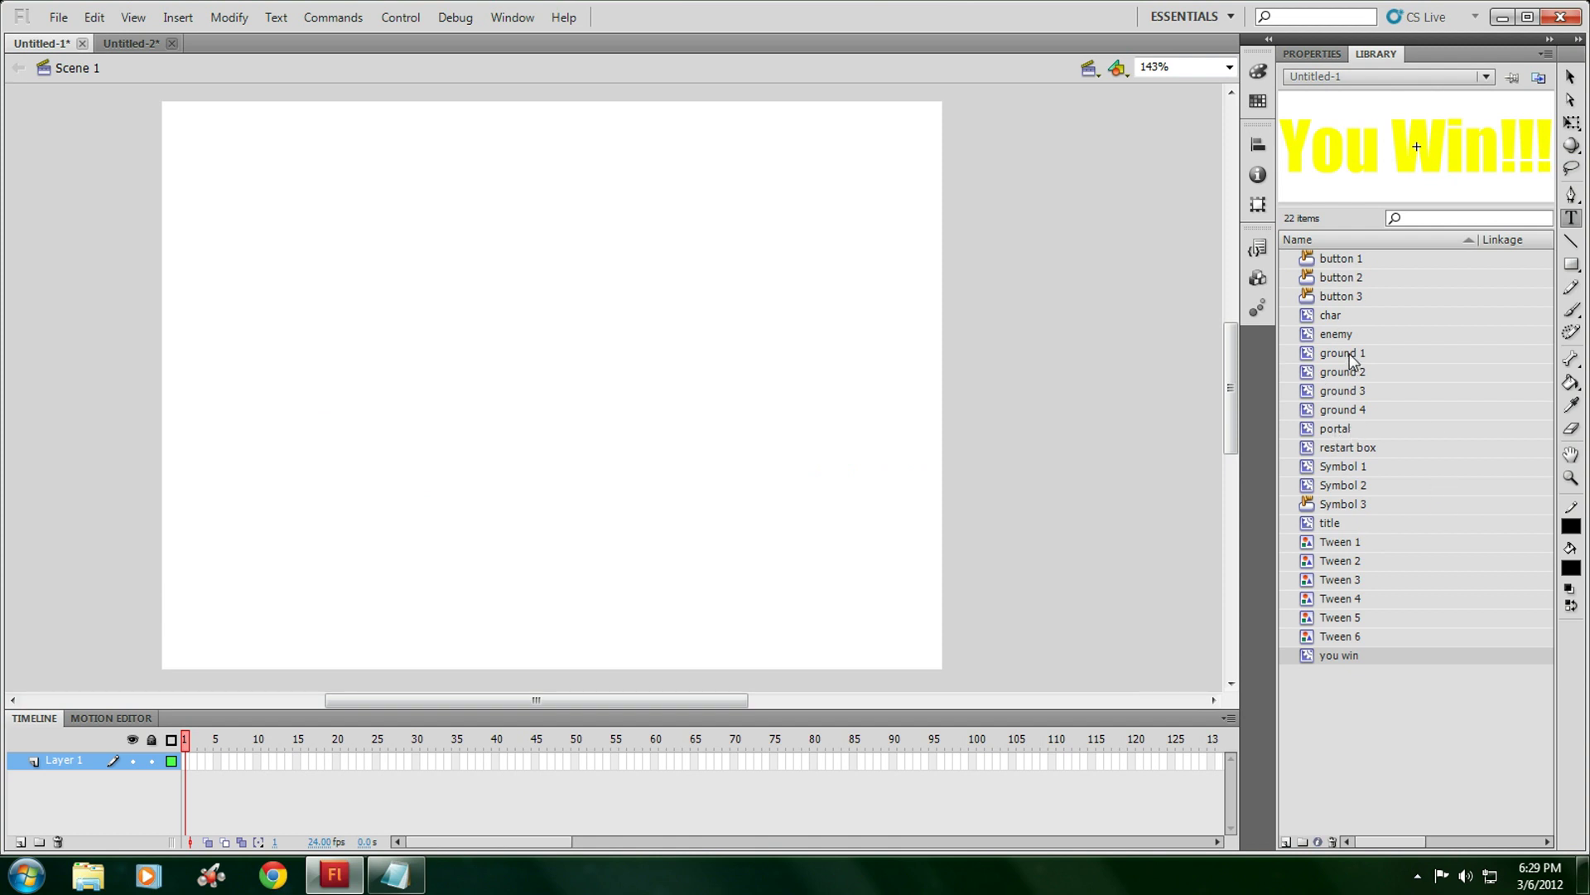
click(1350, 354)
drag(1355, 158, 513, 522)
click(1573, 78)
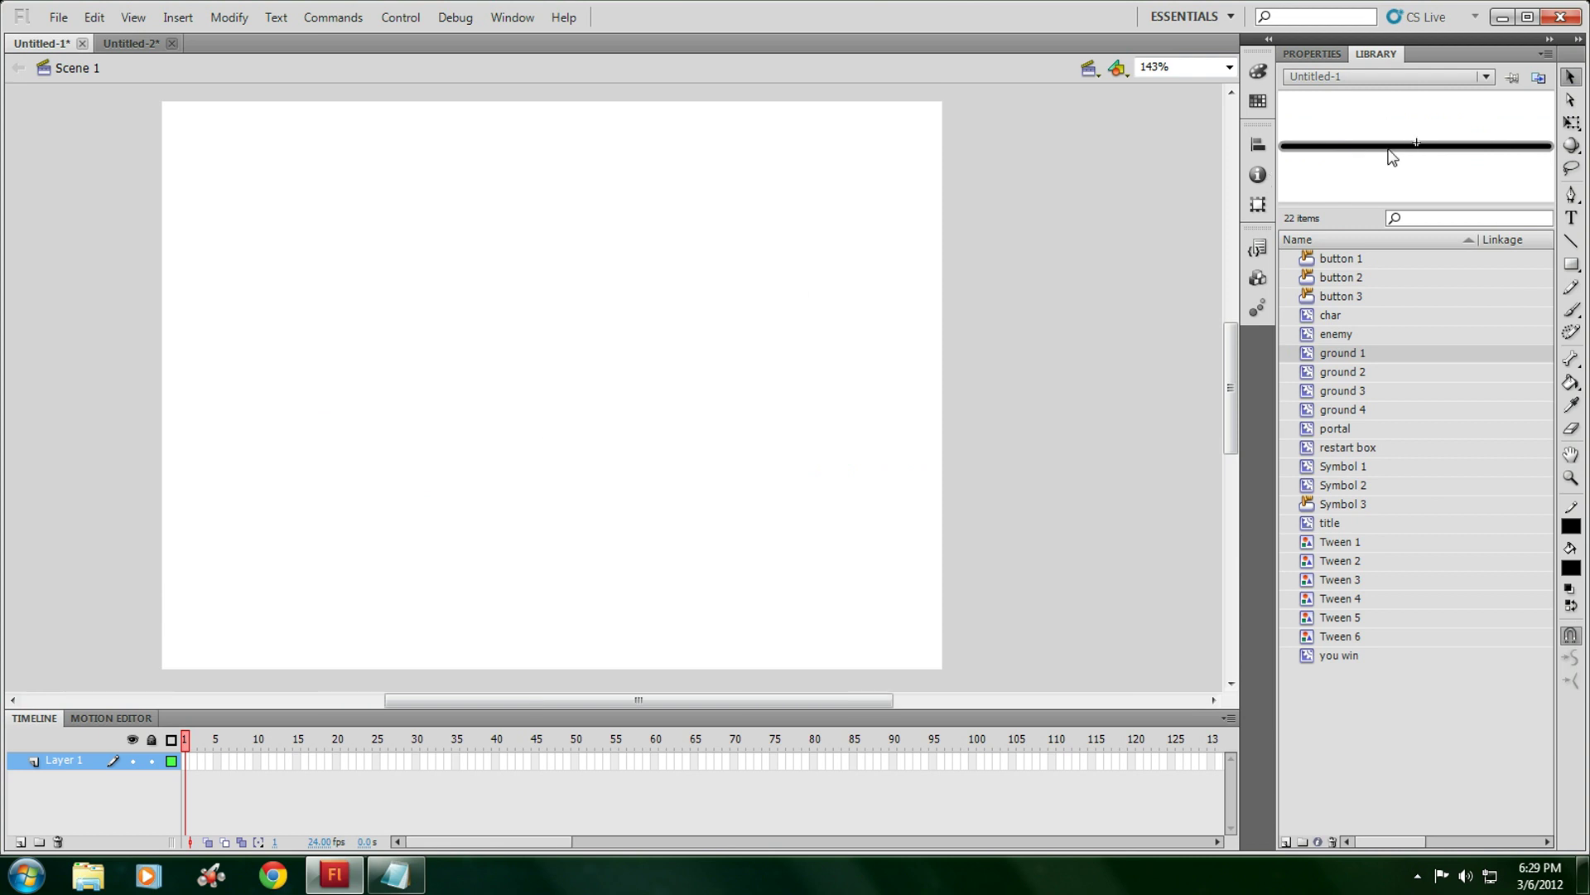
double_click(1391, 154)
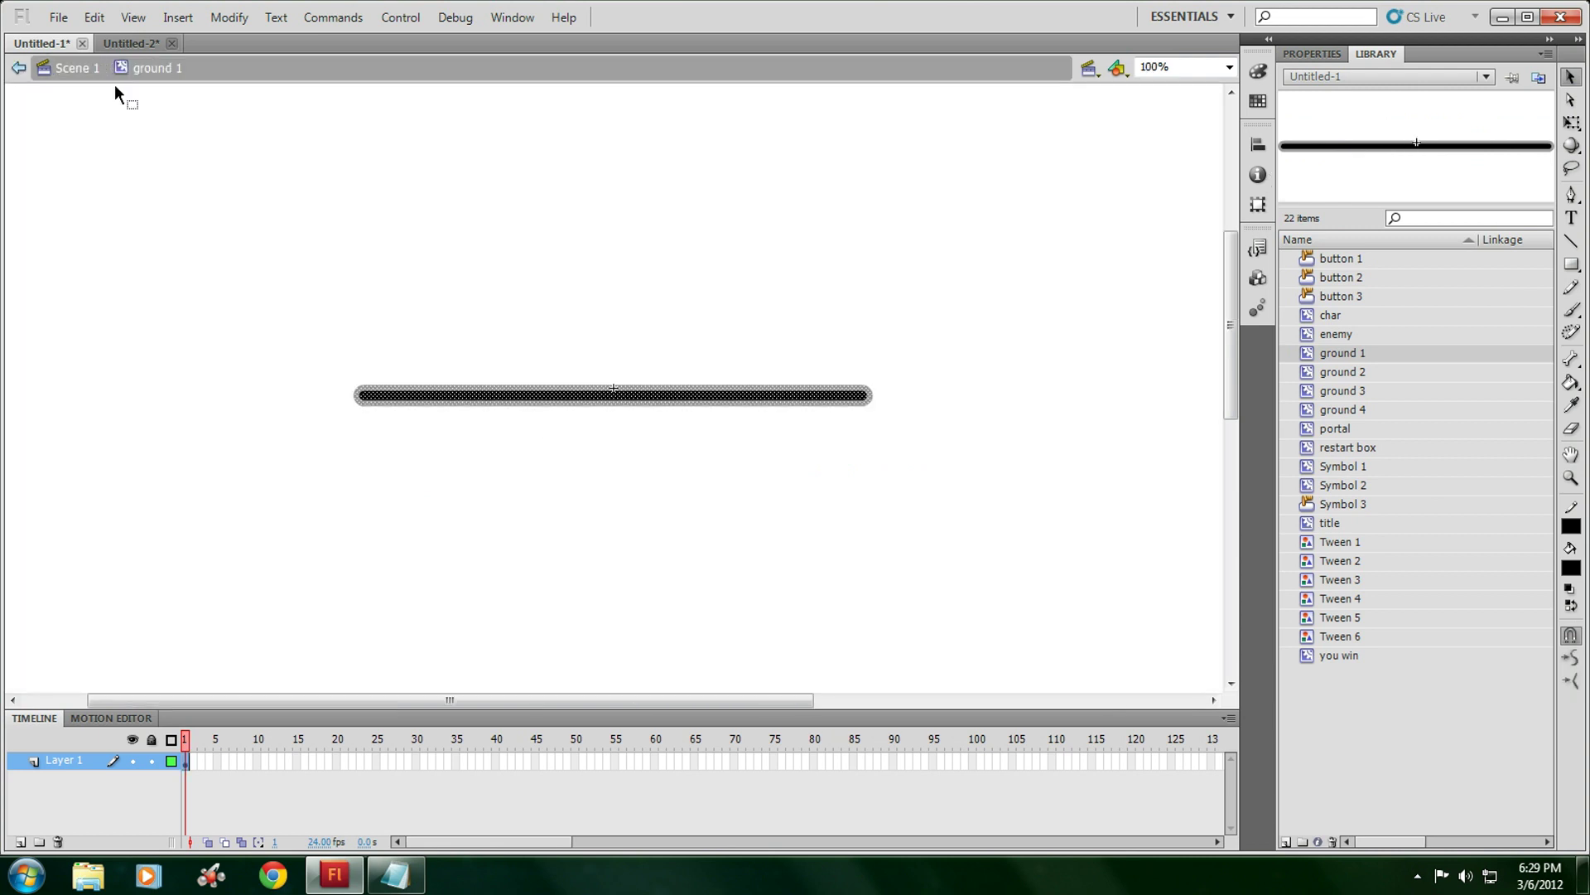
click(76, 68)
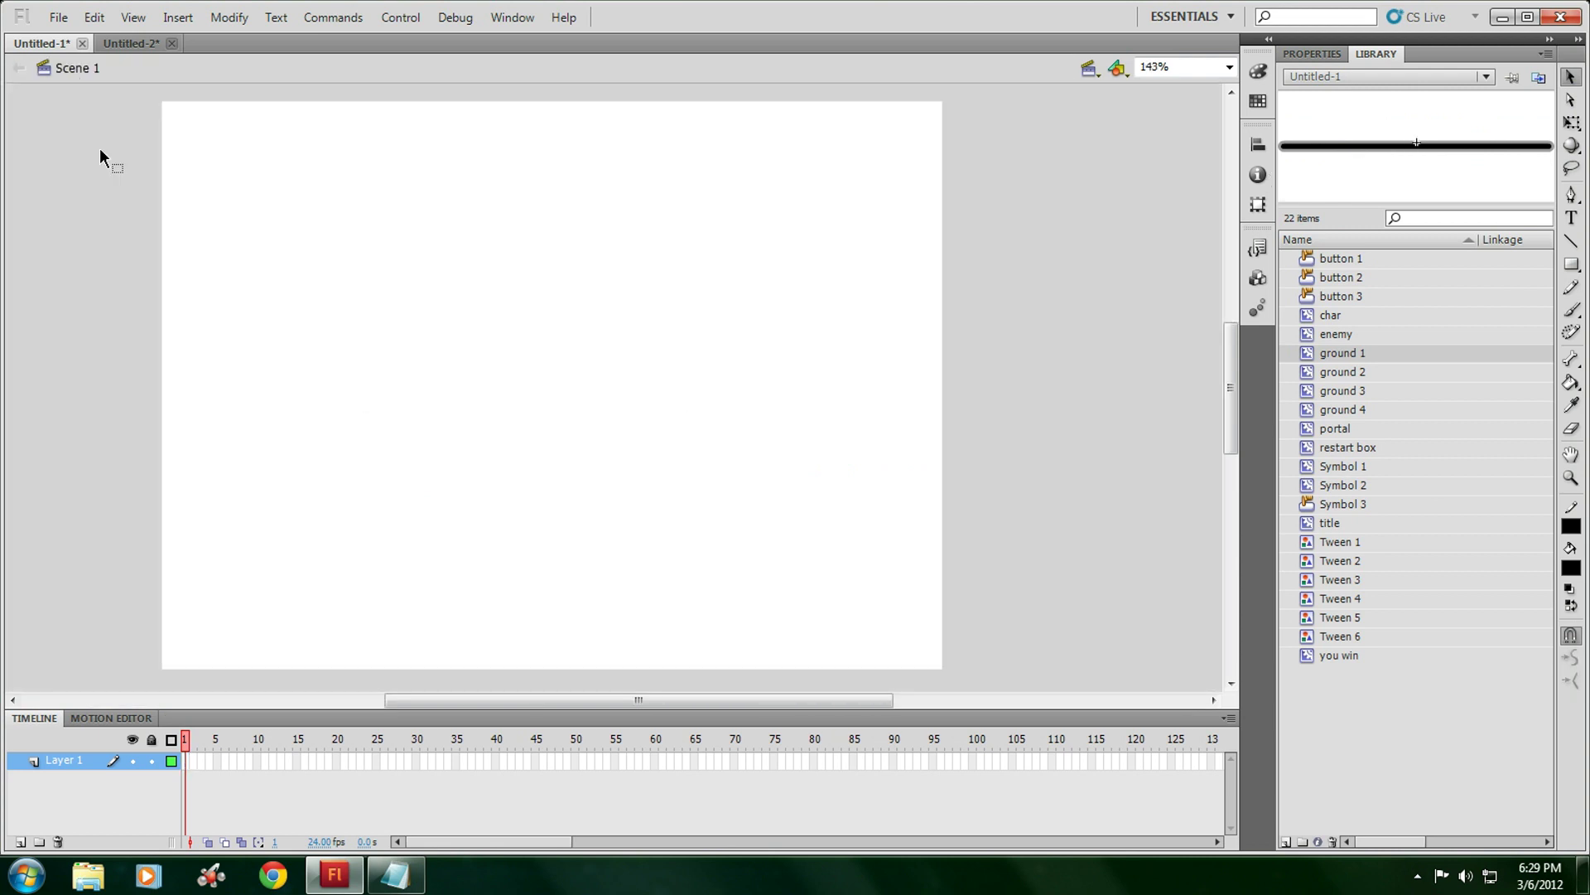
Close the Untitled-2 document, choosing No to discard its changes
click(126, 44)
click(172, 43)
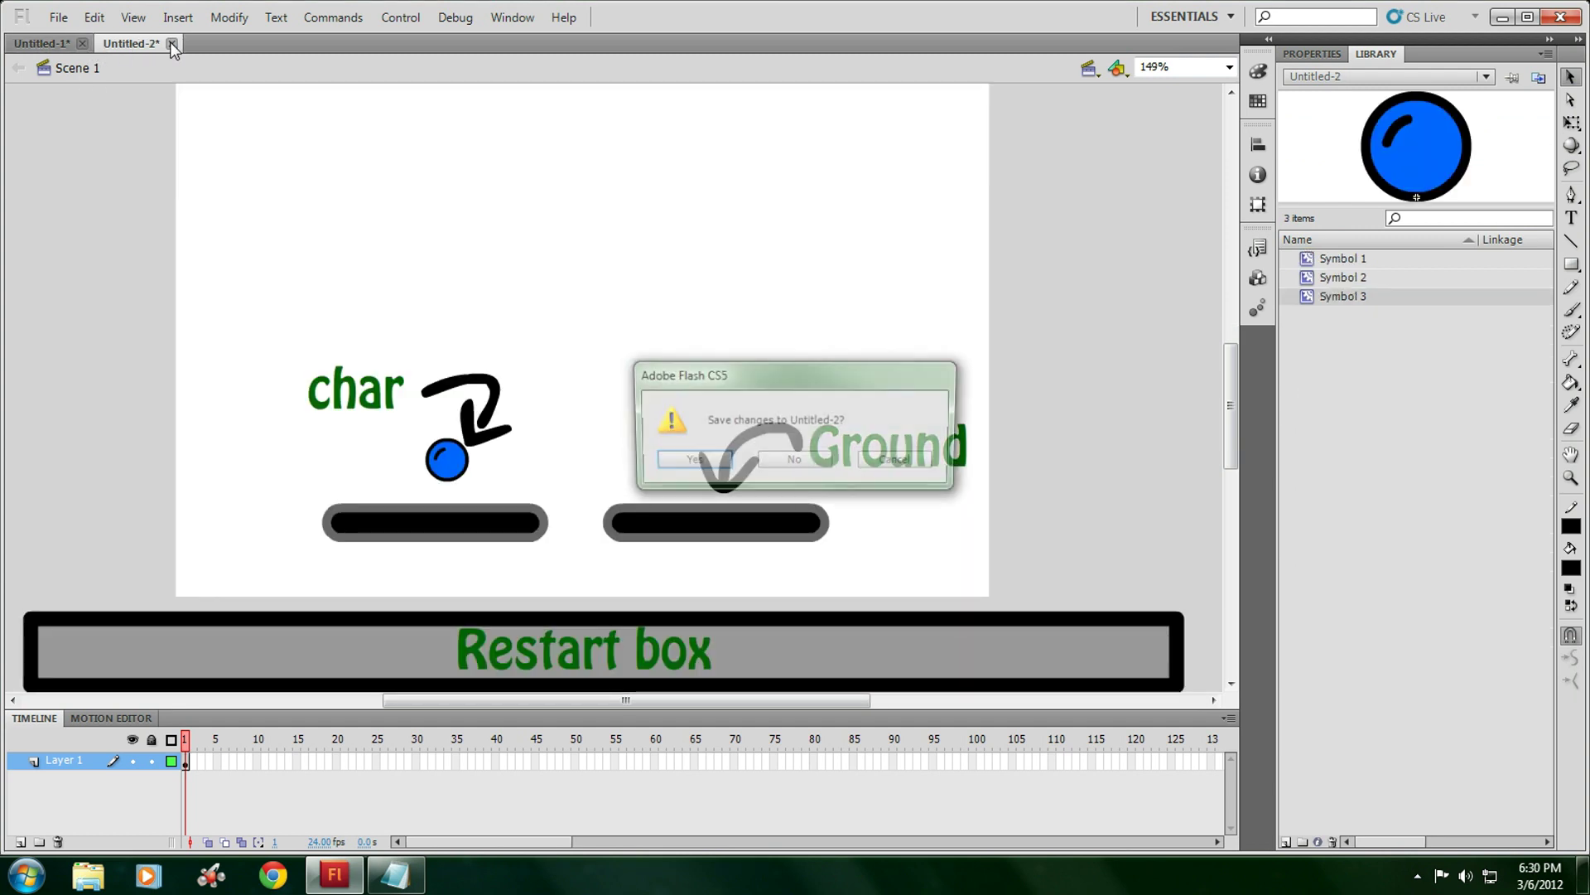
click(787, 457)
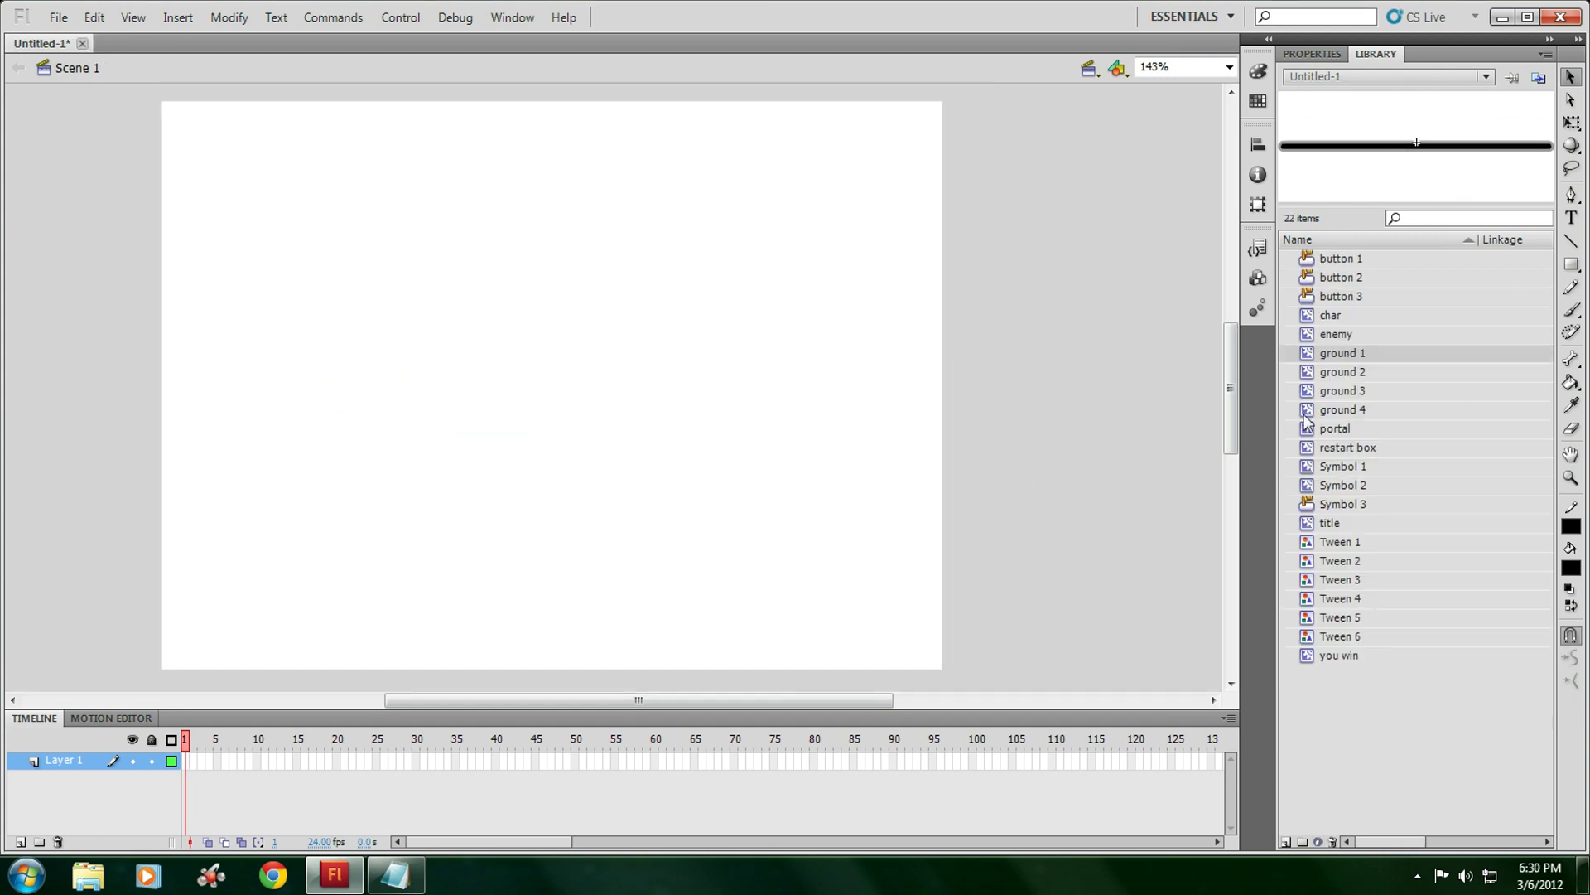
Drag ground 1, char ball and restart box onto the stage, then delete and undo
drag(1311, 357, 389, 492)
drag(188, 769, 190, 770)
drag(1407, 170, 663, 466)
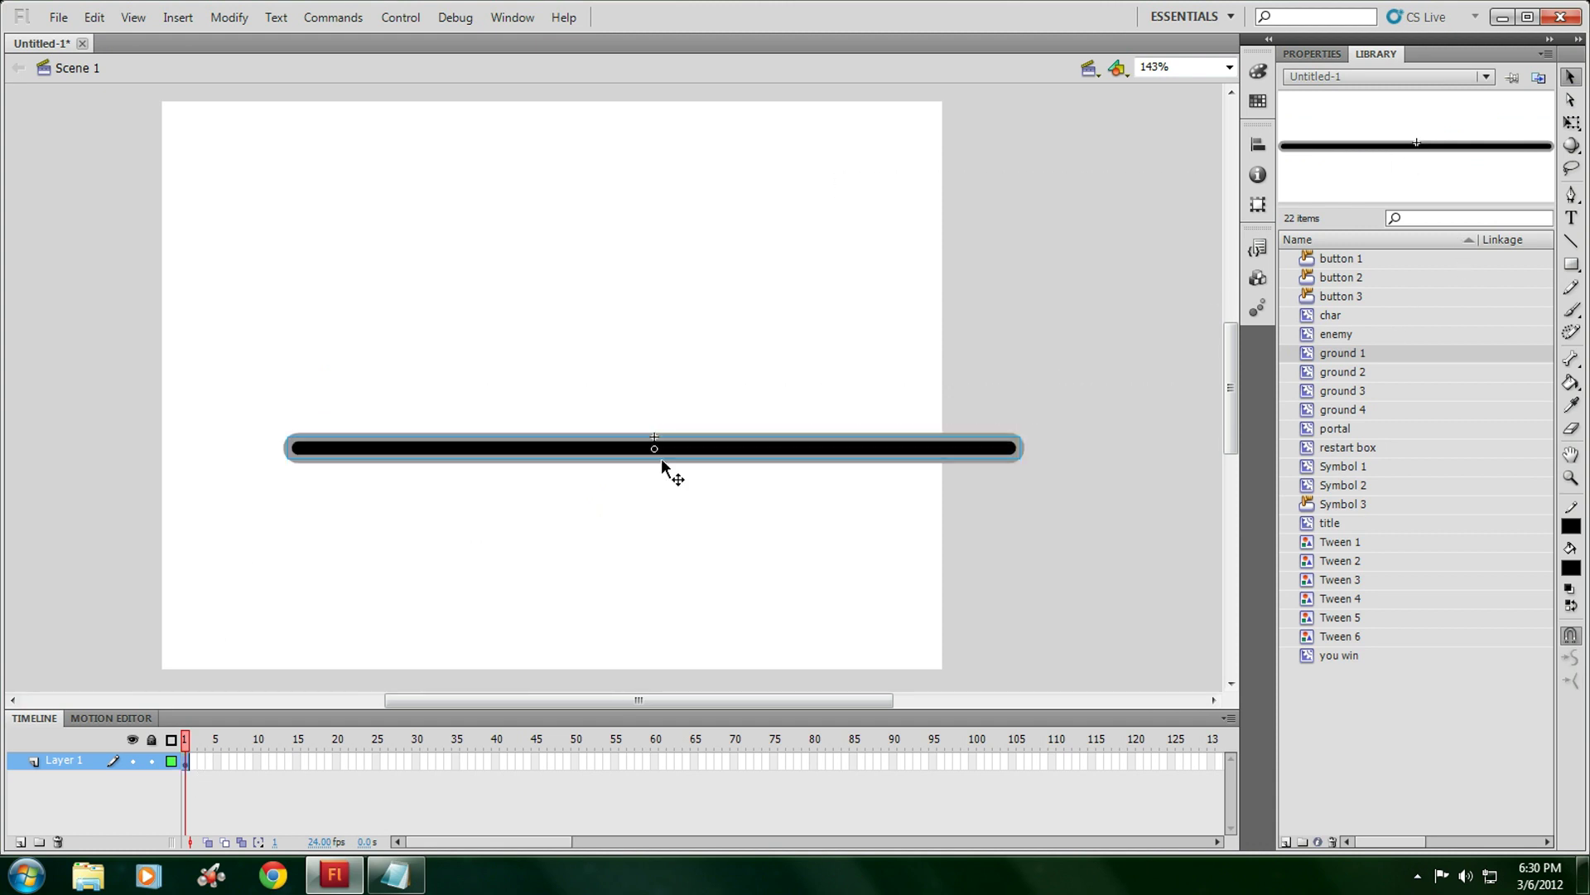
drag(1330, 315, 486, 369)
drag(1350, 451, 686, 630)
key(Delete)
key(ctrl+z)
key(ctrl+z)
key(ctrl+z)
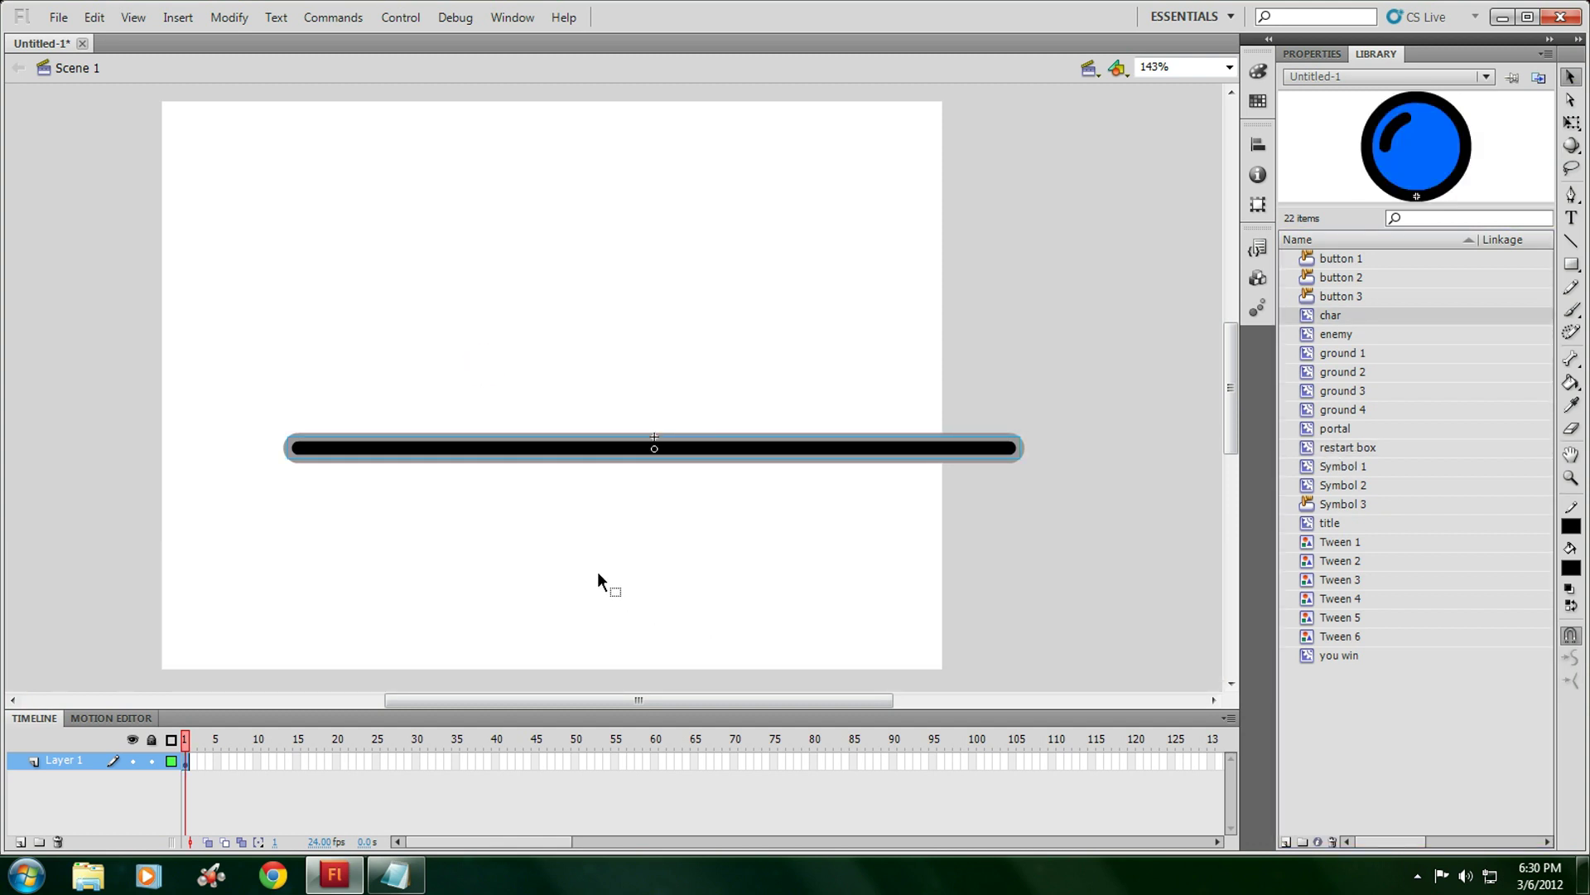
key(ctrl+z)
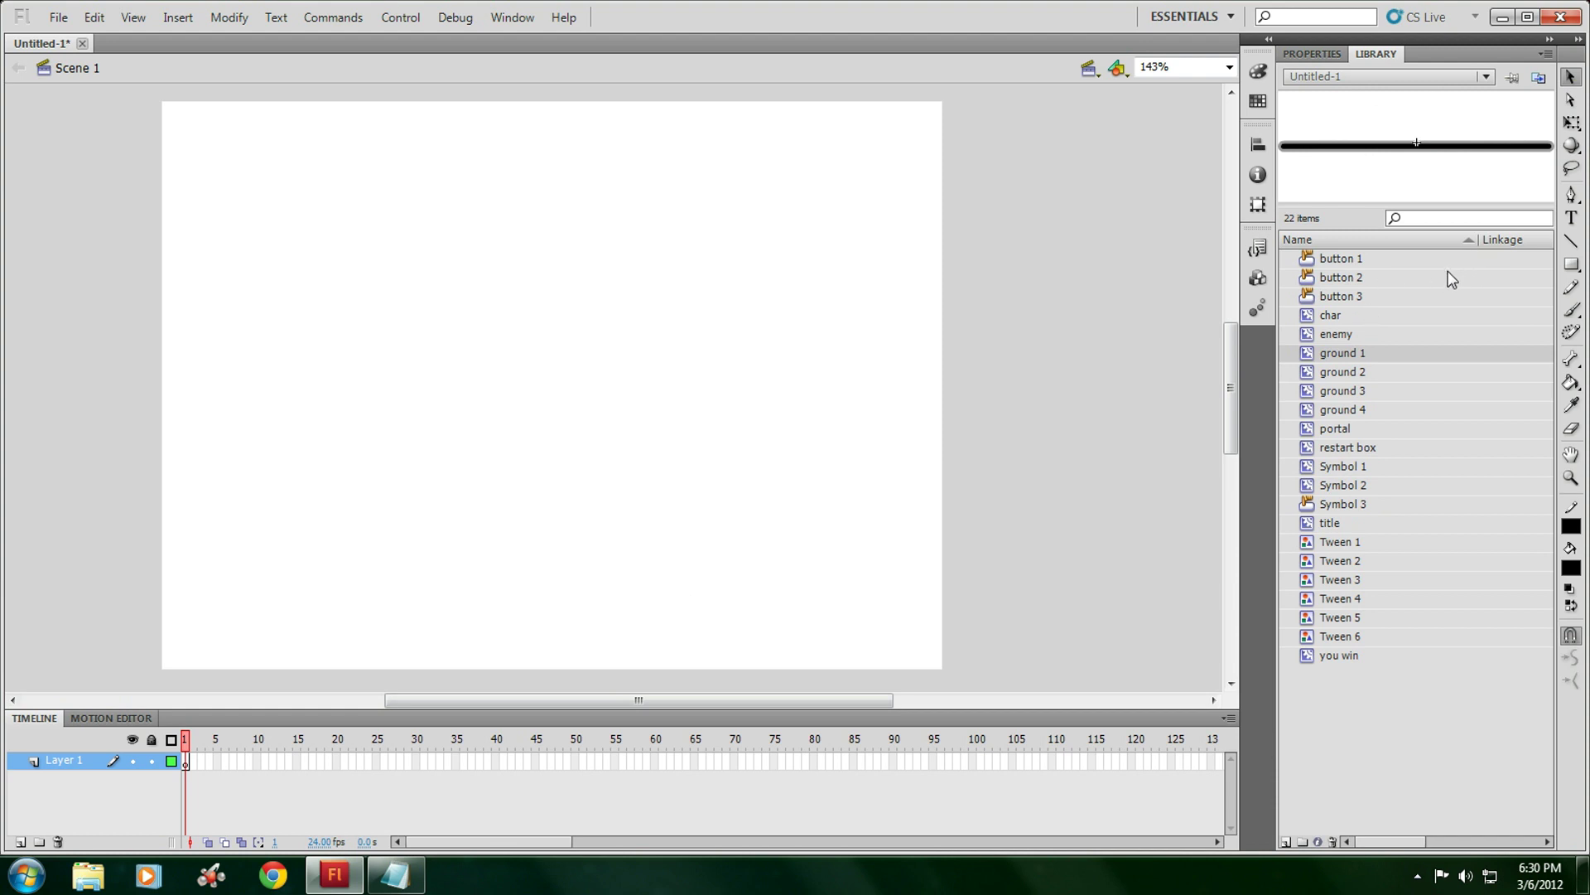
Drag button 1 (Play), button 2 (Rules) and button 3 (Back) onto the stage
click(1354, 259)
drag(1350, 163, 559, 284)
click(1365, 277)
drag(1408, 165, 601, 539)
click(1357, 296)
drag(1383, 165, 783, 410)
Preview the you win, title, restart box, portal, Back and Main Menu library symbols
click(1334, 659)
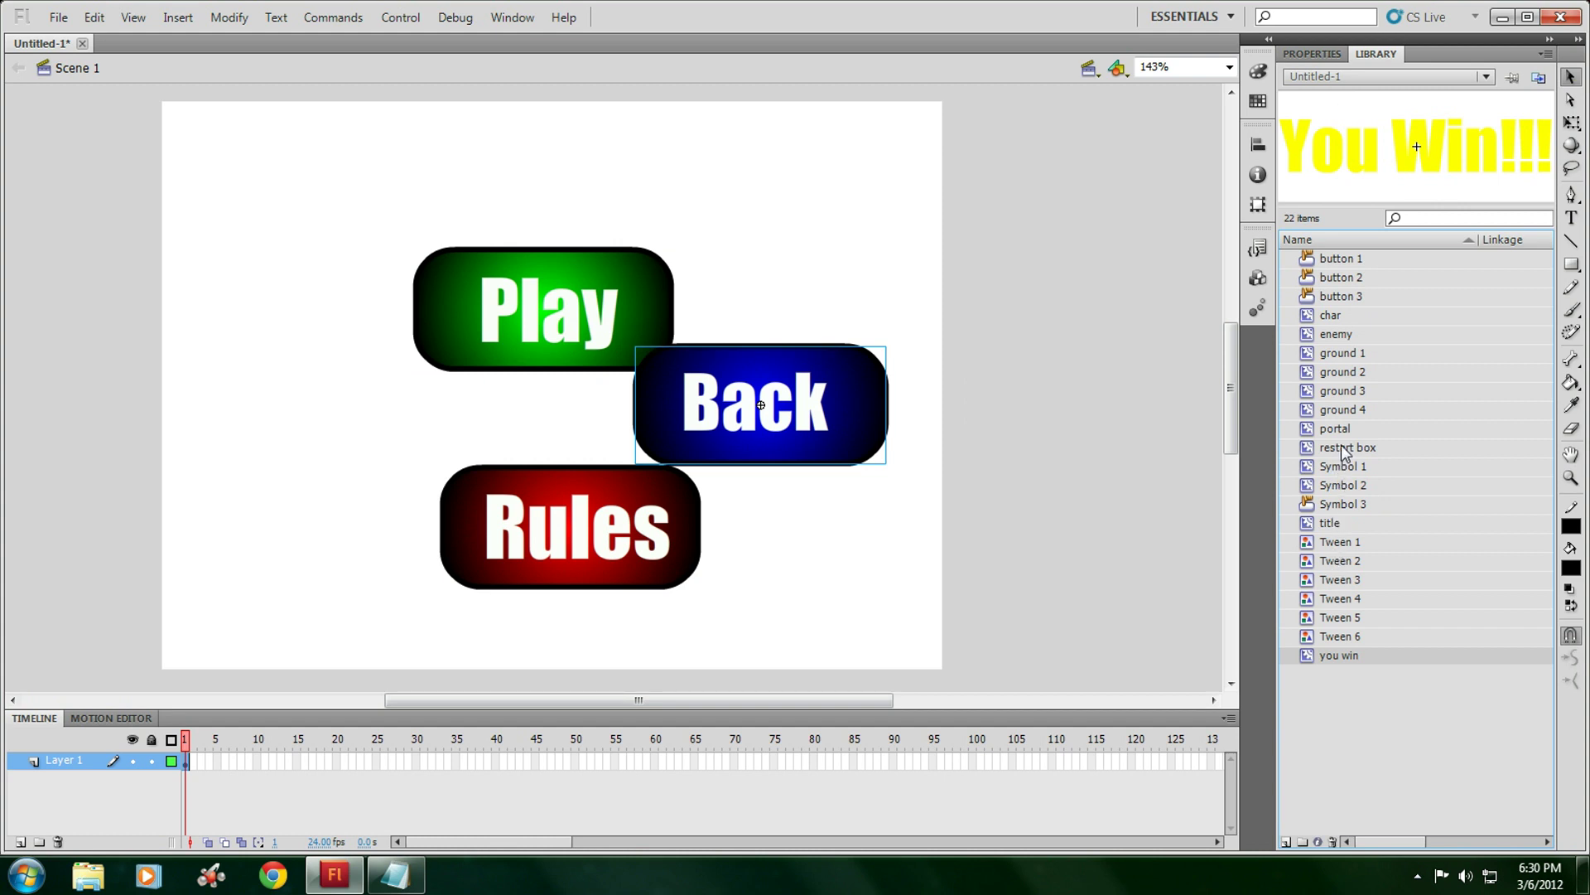
click(1332, 524)
click(1344, 448)
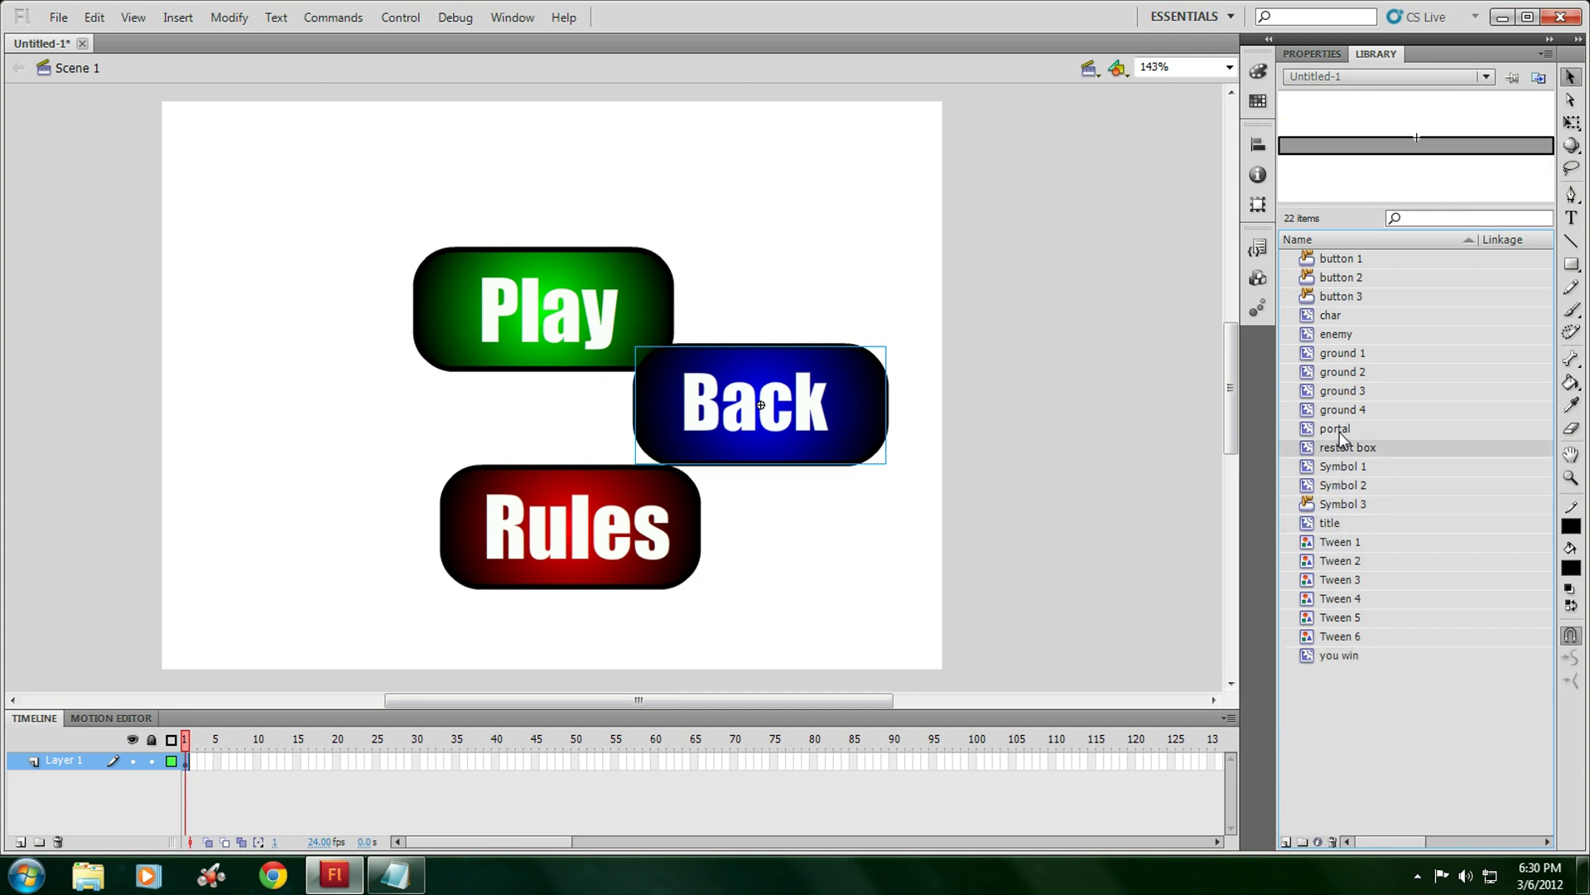
click(1340, 429)
click(1342, 300)
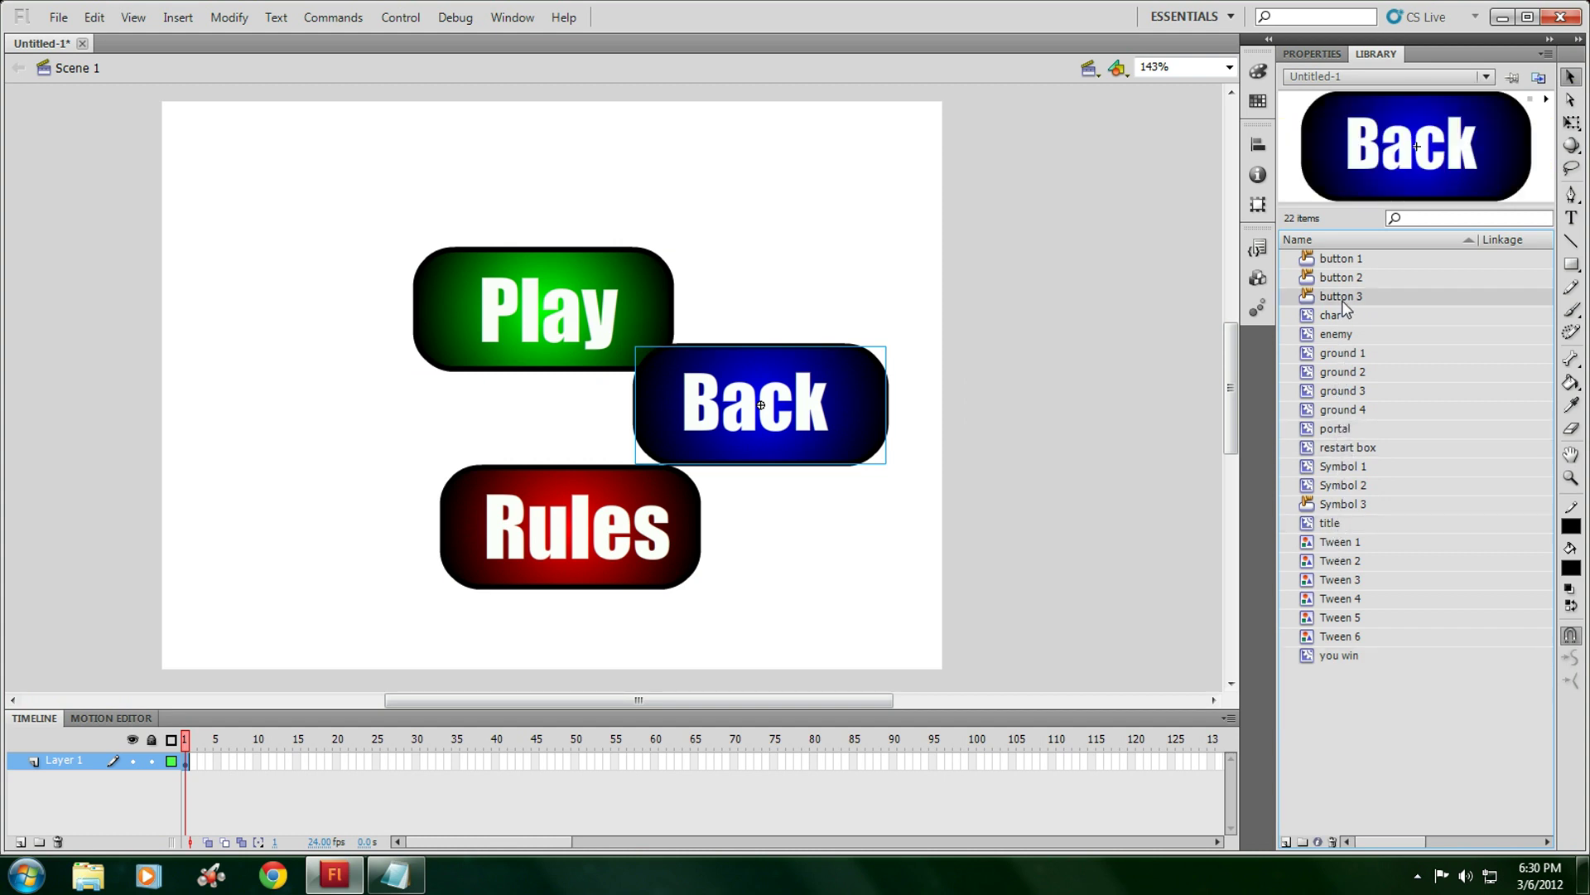
click(1339, 657)
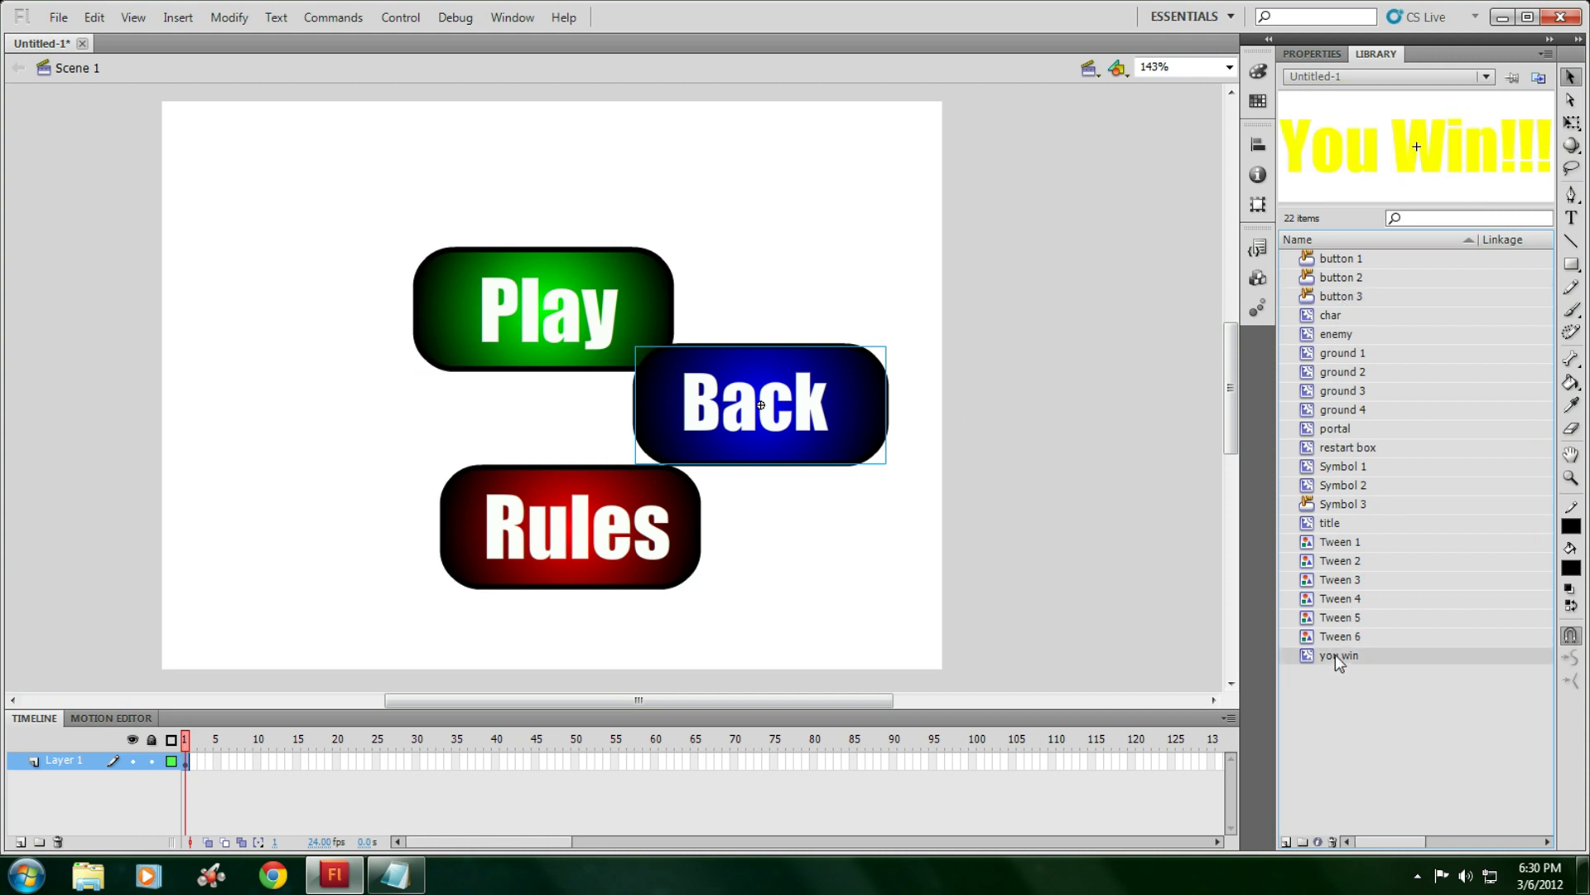
click(1324, 504)
Place a Main Menu button above Back, delete it, and select the Back button
drag(1186, 223, 866, 273)
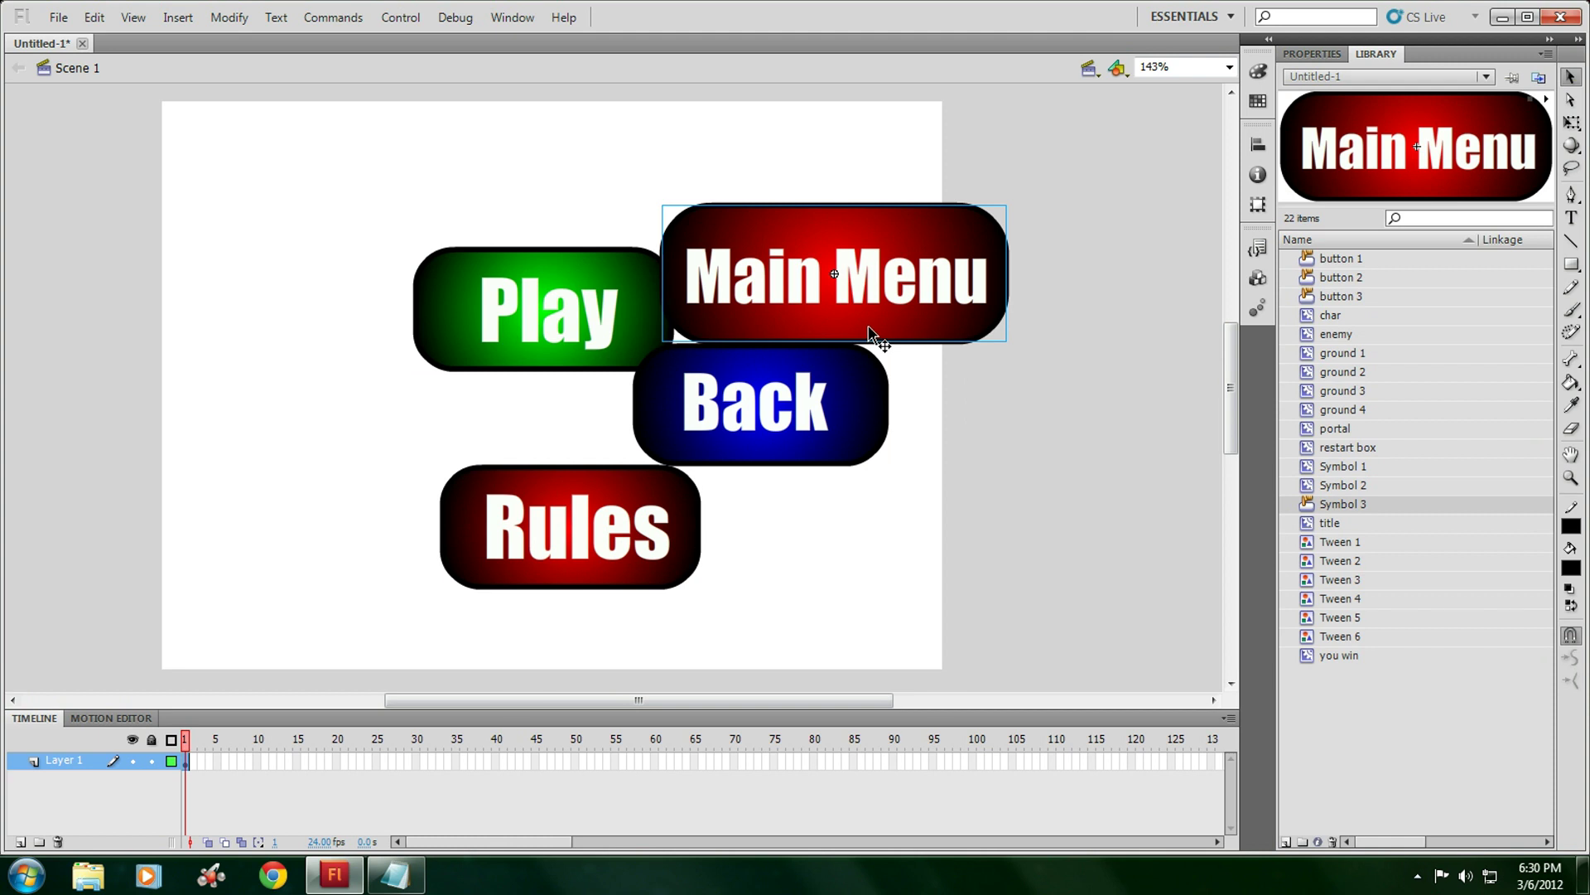
key(Delete)
click(823, 444)
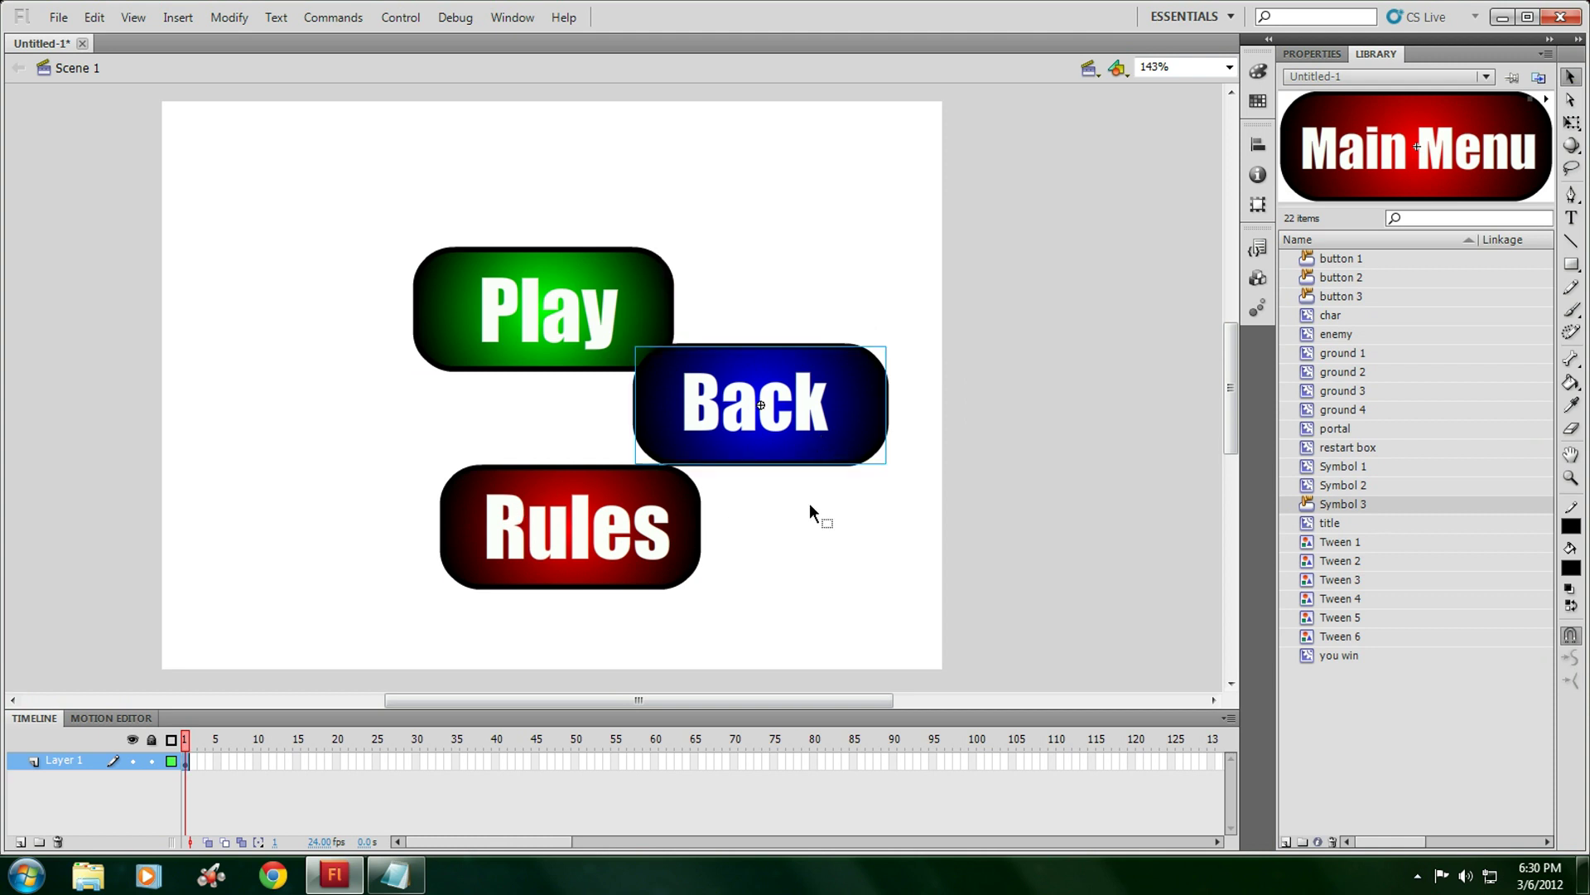
Delete the Back, Rules and Play buttons from the stage
key(Delete)
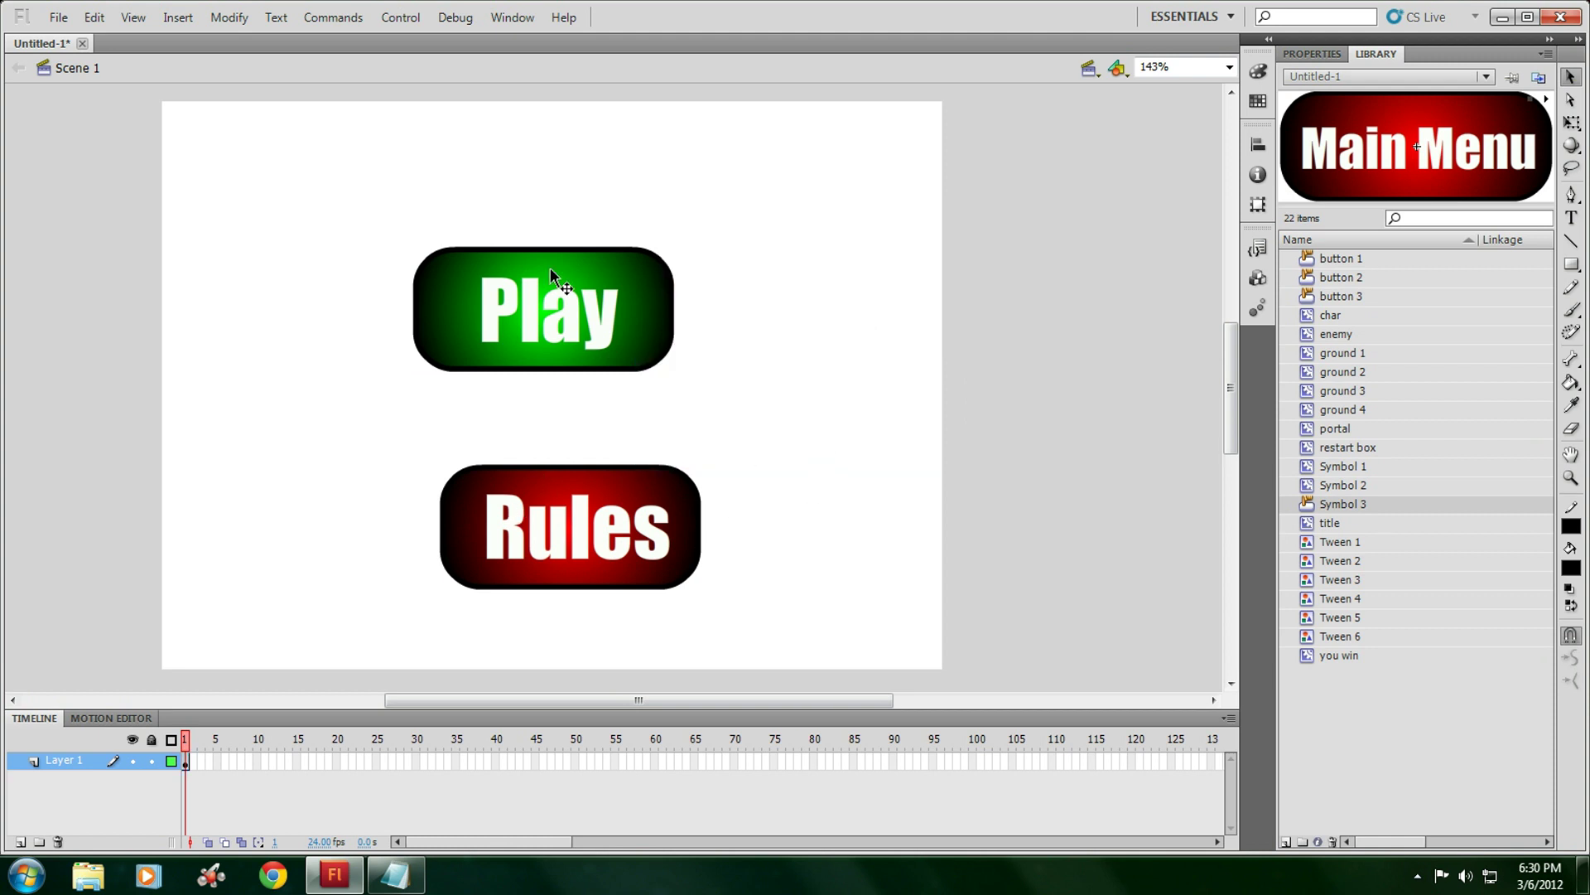
click(598, 520)
key(Delete)
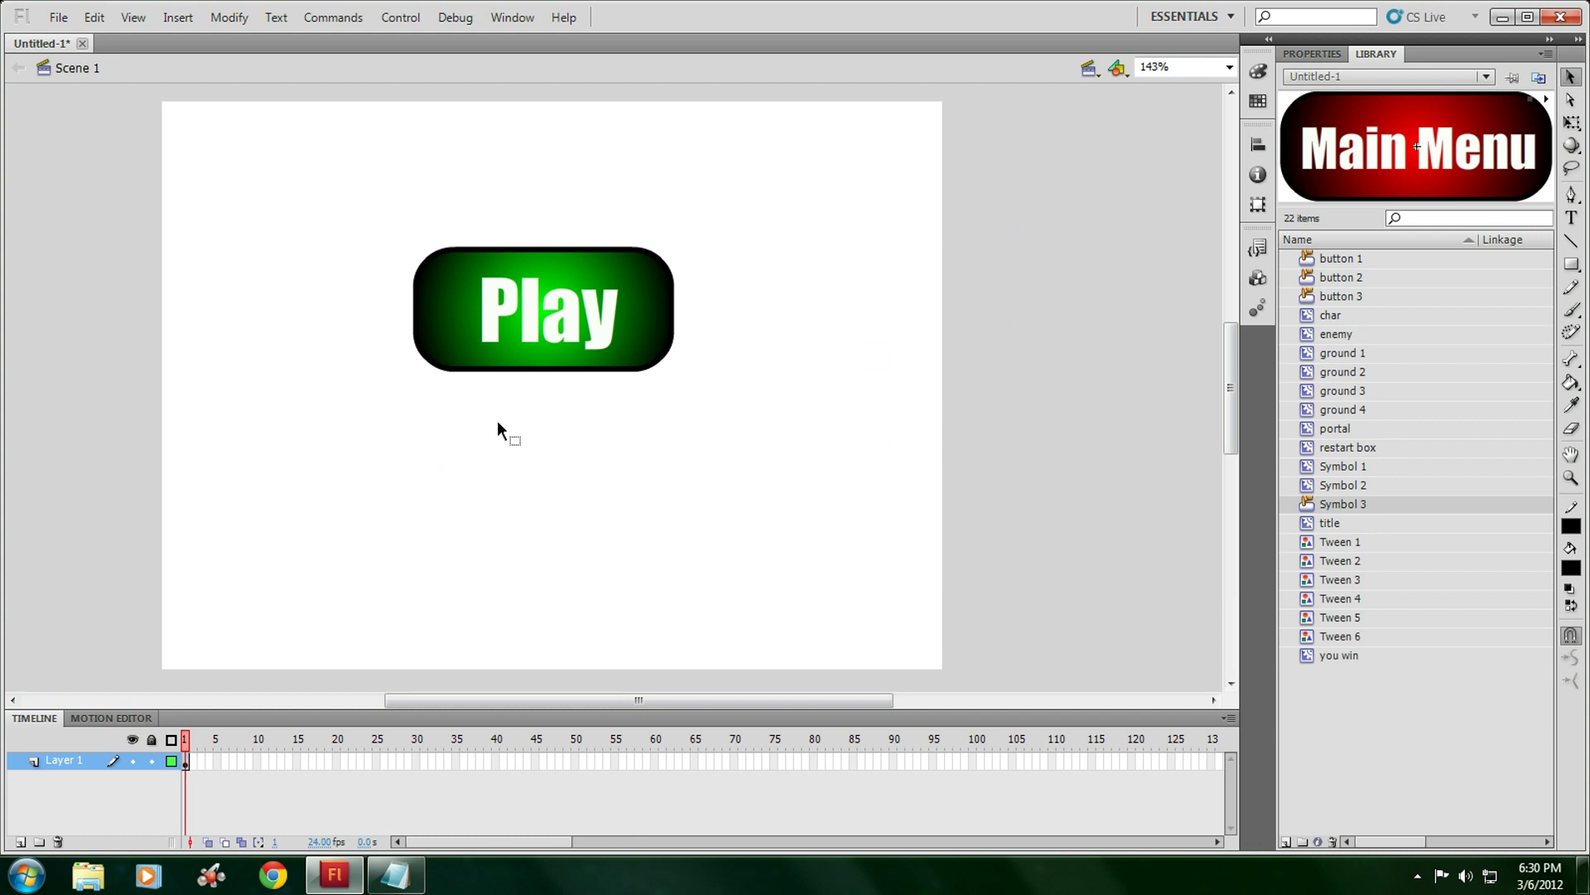
click(534, 288)
key(Delete)
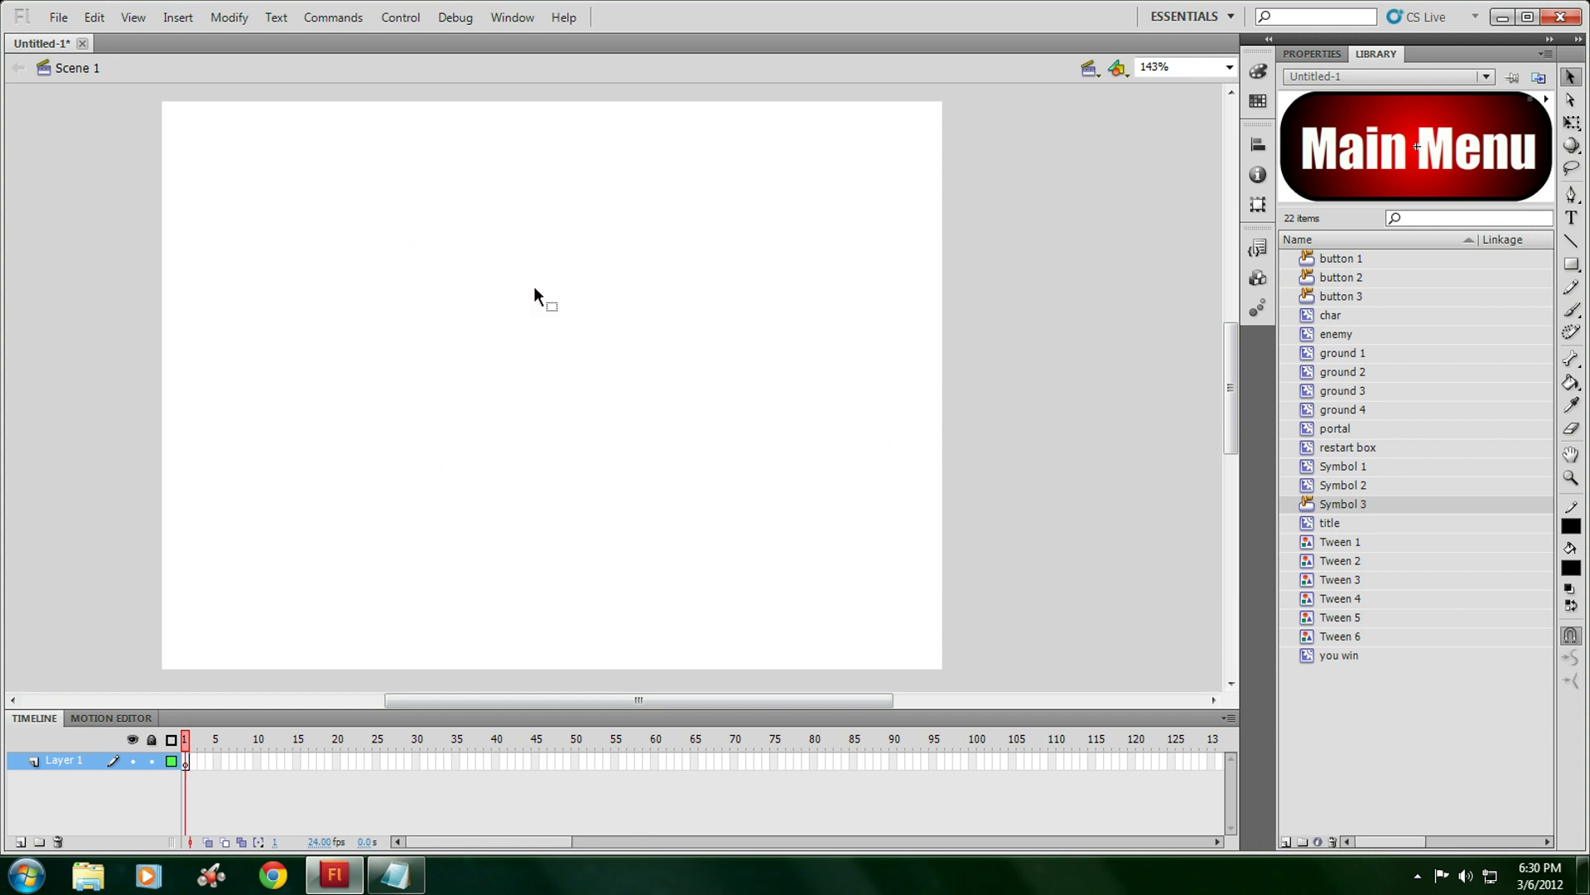
Draw a rounded rectangle in the stage's upper middle with the Rectangle Tool
click(1578, 268)
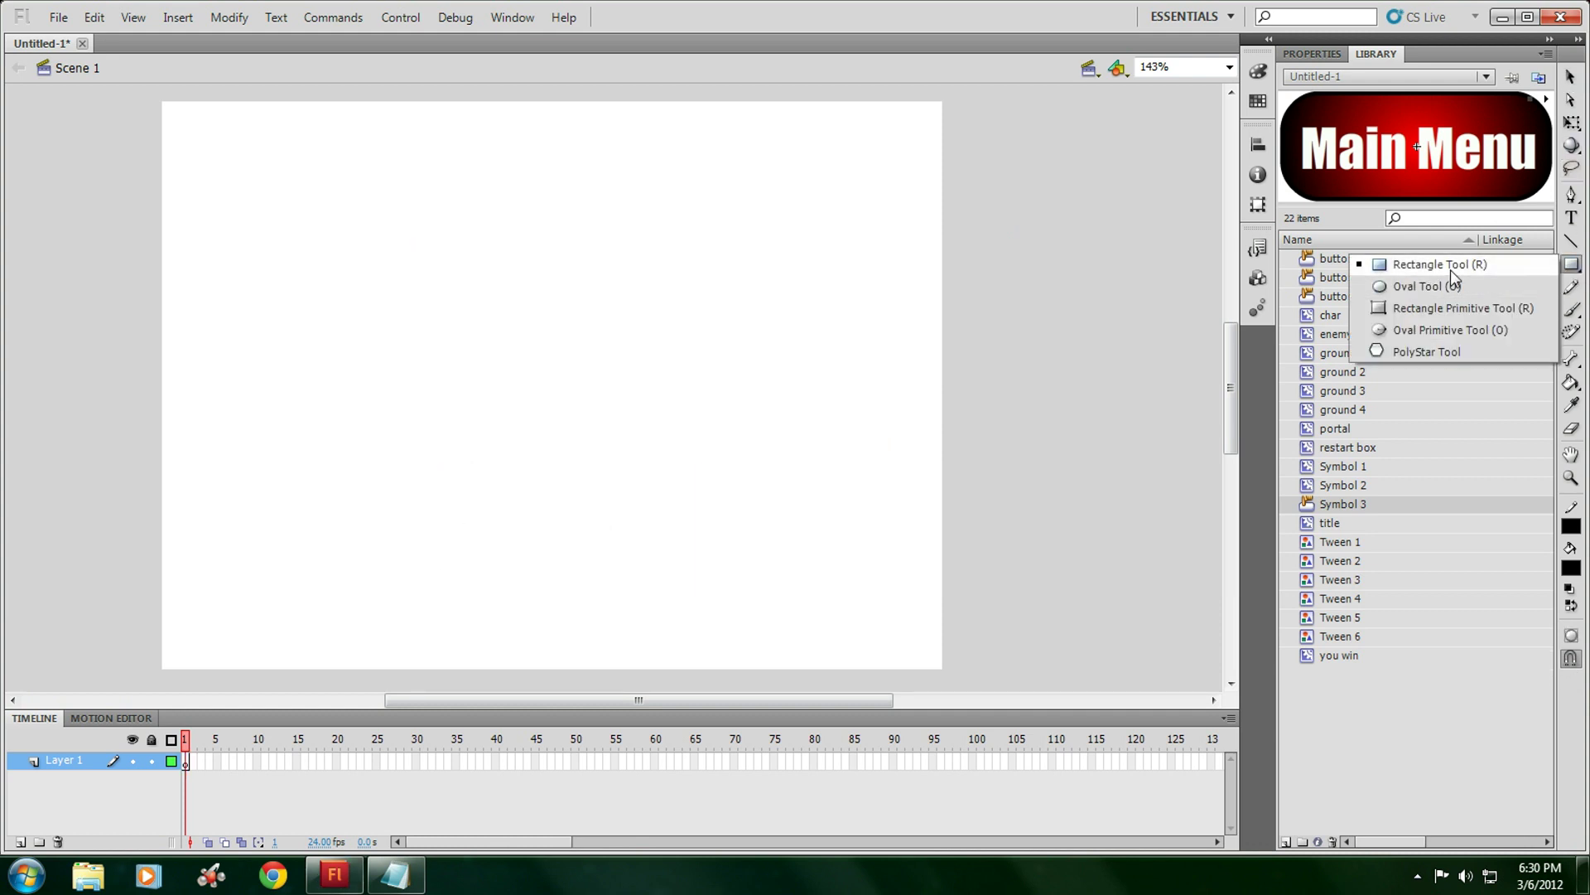
click(1450, 270)
click(1327, 55)
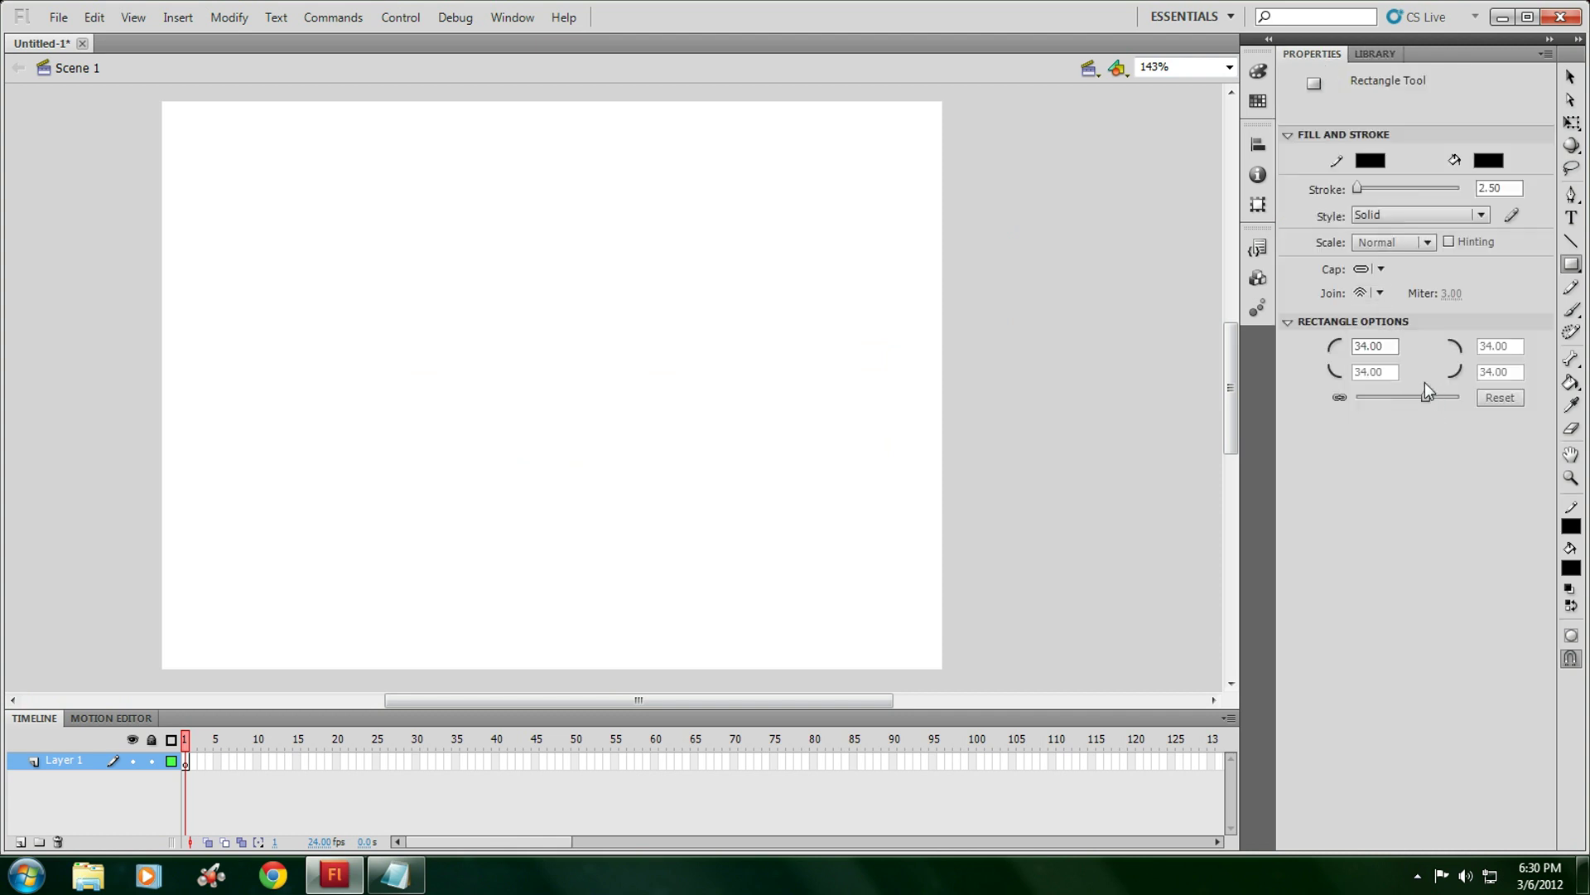
mouse_move(364, 279)
mouse_down()
mouse_move(432, 346)
mouse_move(691, 438)
mouse_up()
Give the rectangle a green radial gradient fill and a black outline
click(1570, 76)
drag(819, 495, 289, 277)
click(1481, 245)
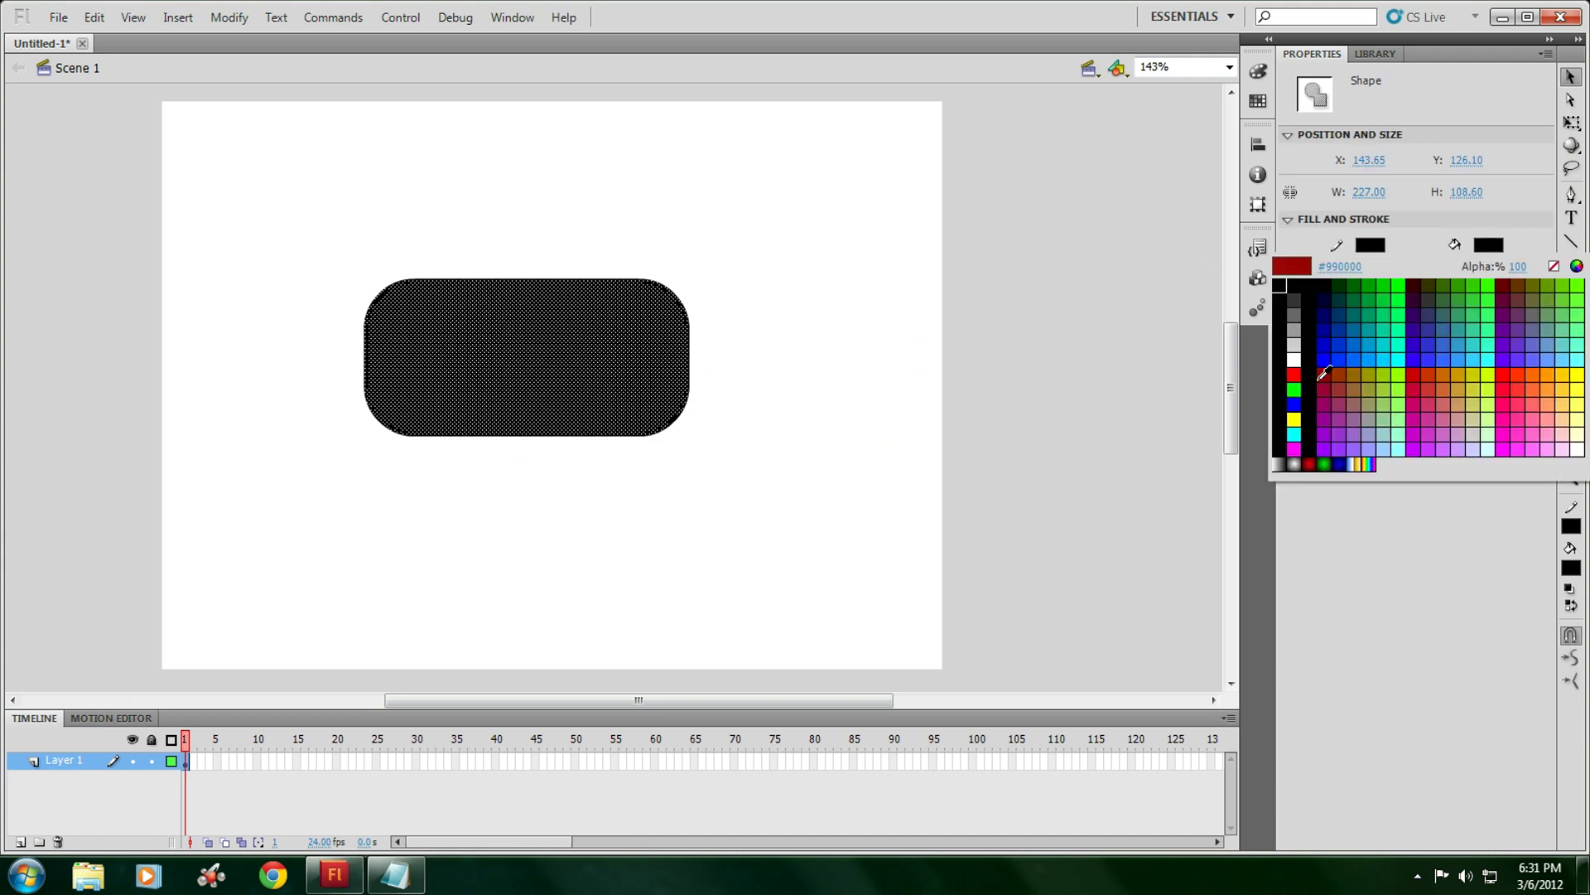
click(1337, 461)
click(1370, 247)
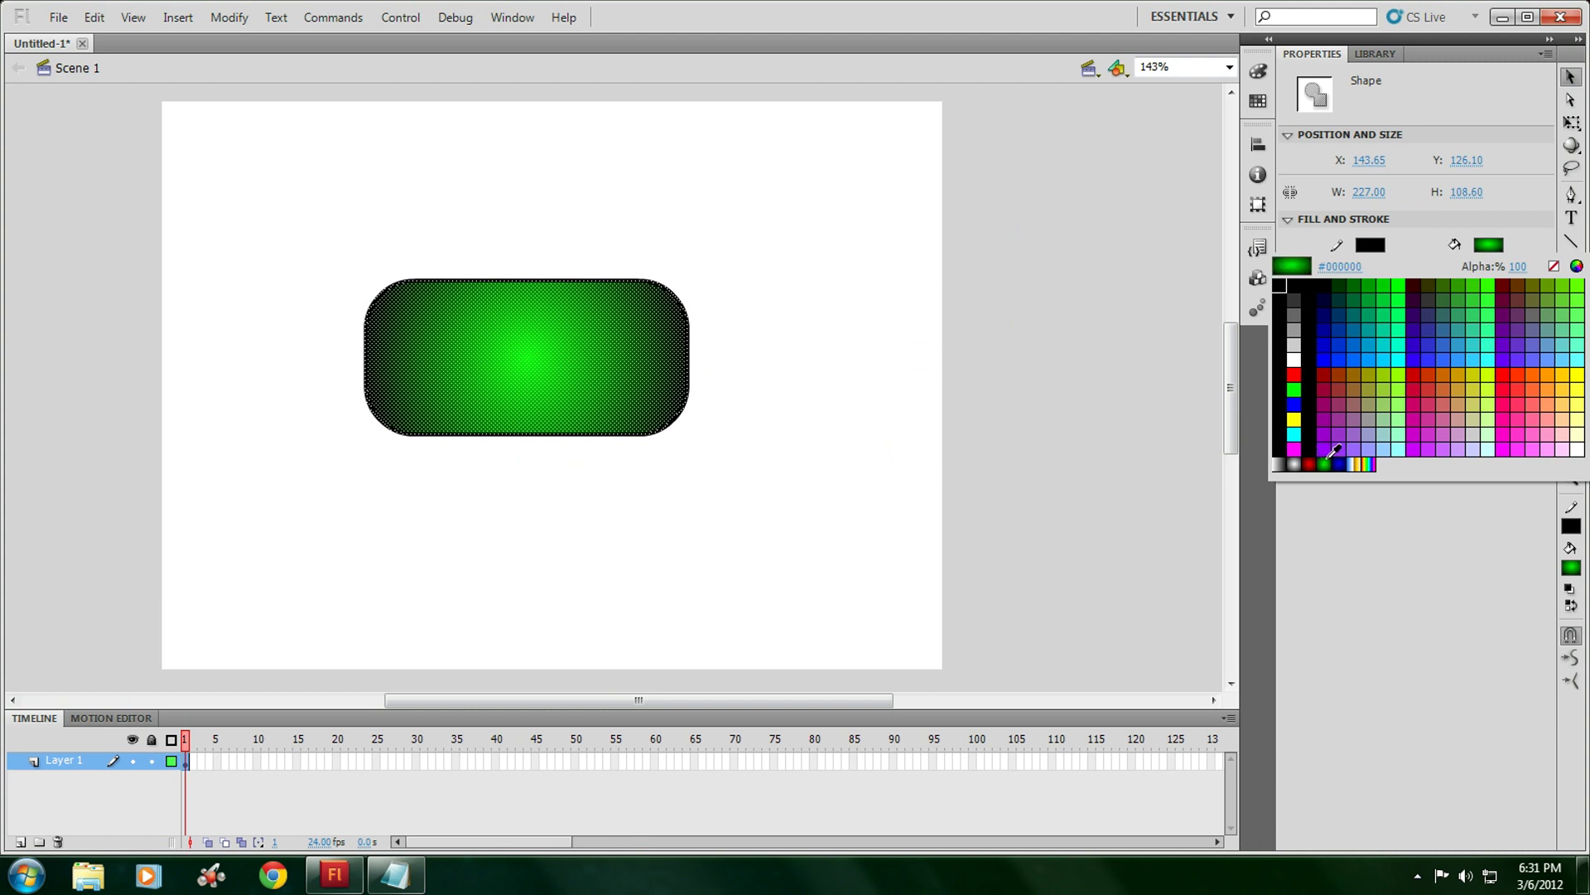
click(1297, 282)
click(761, 370)
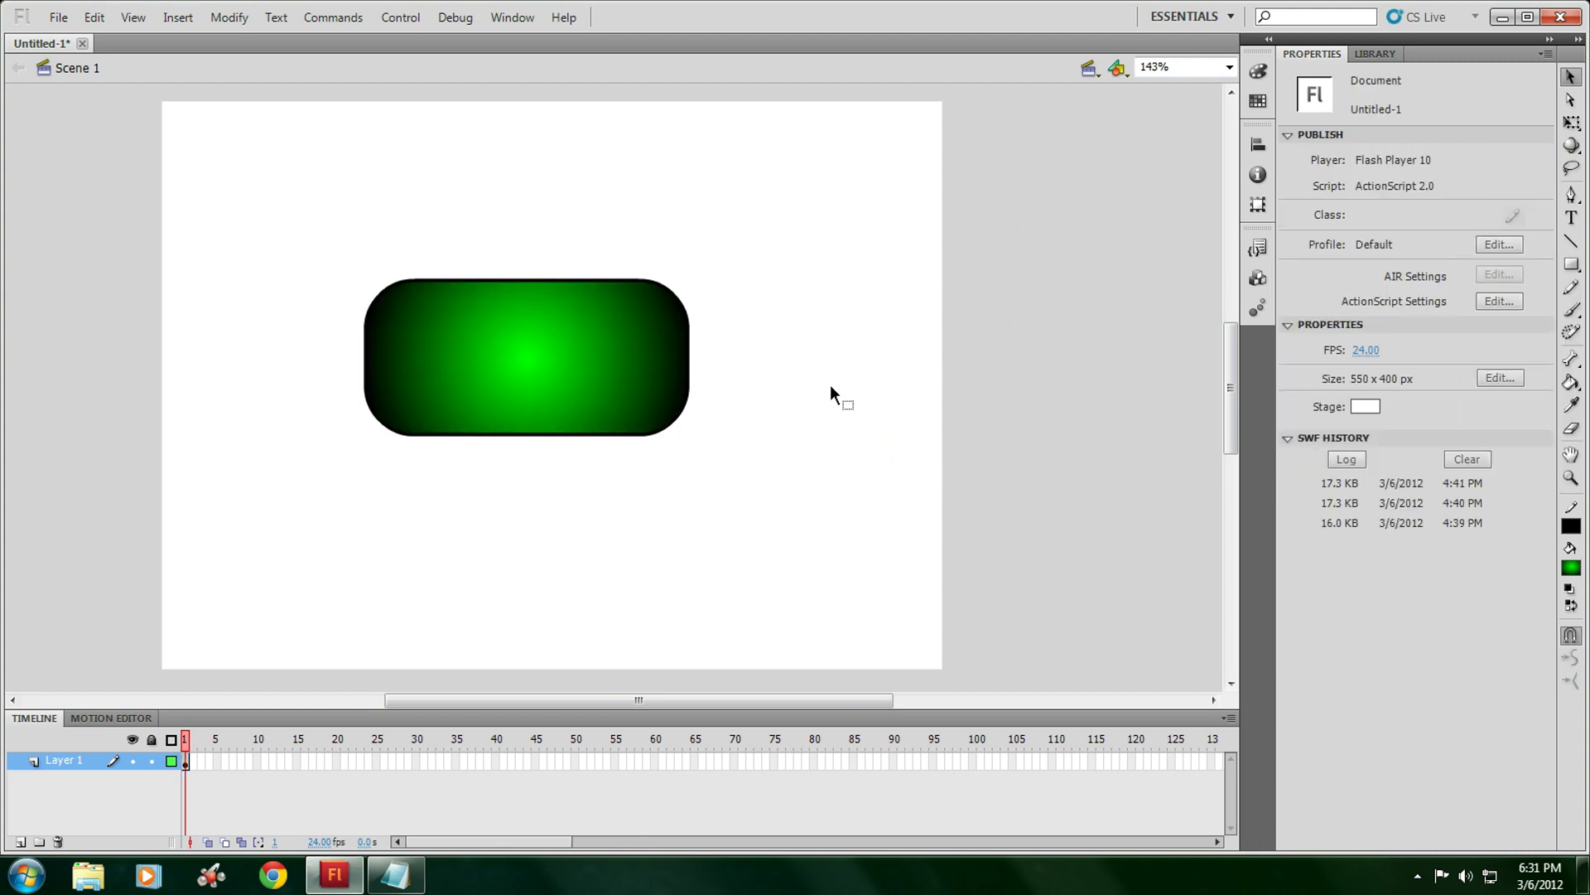
Convert the rounded rectangle into a button symbol named Symbol 4
drag(796, 484, 330, 331)
right_click(492, 358)
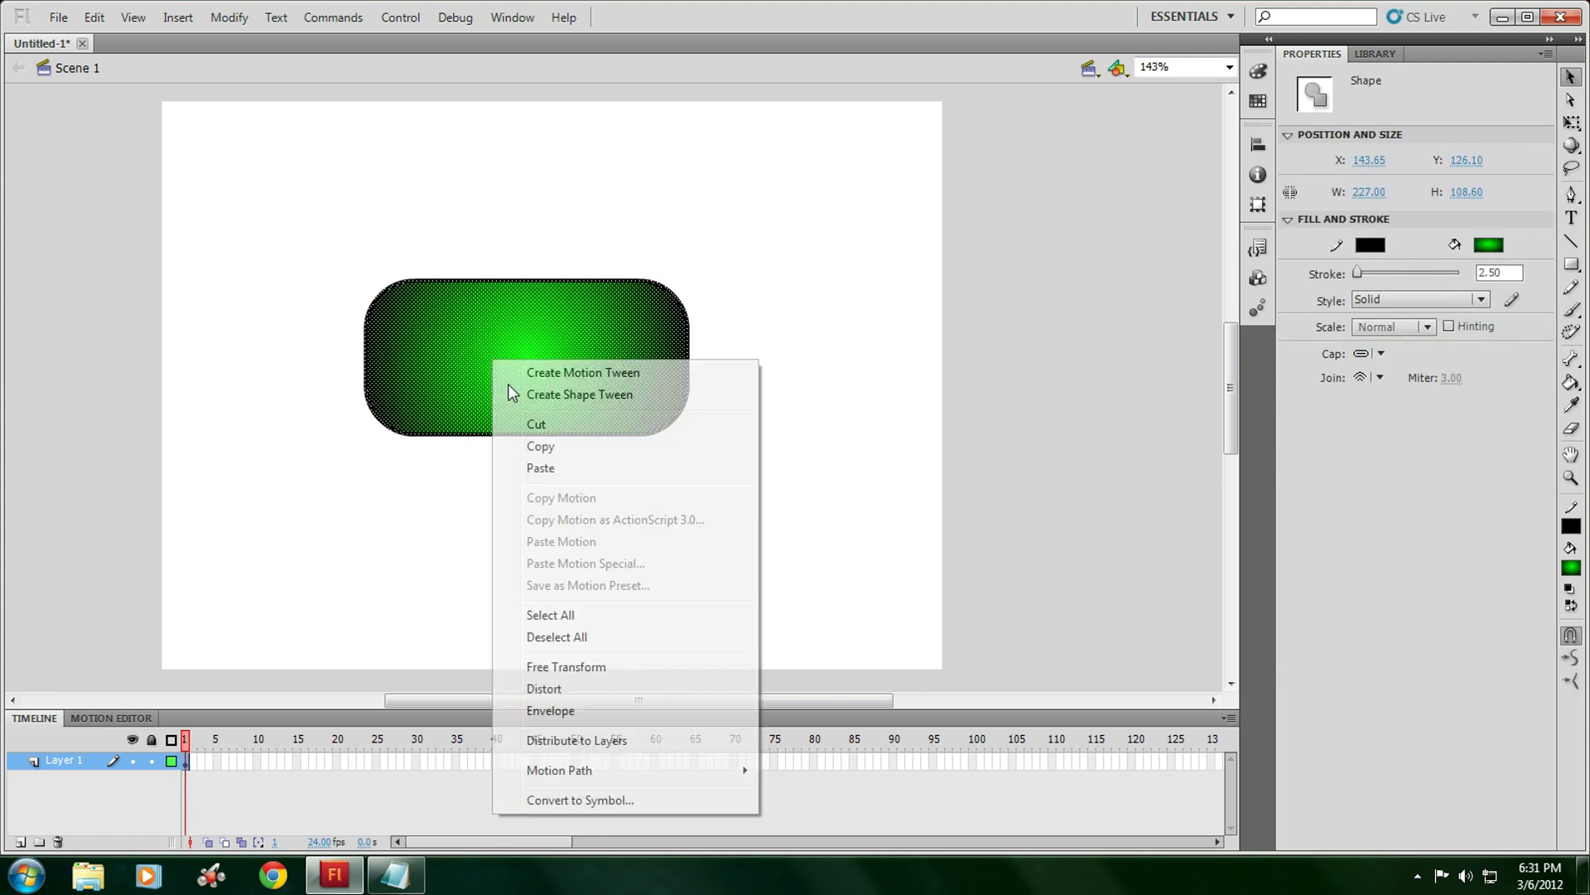
click(595, 808)
click(698, 205)
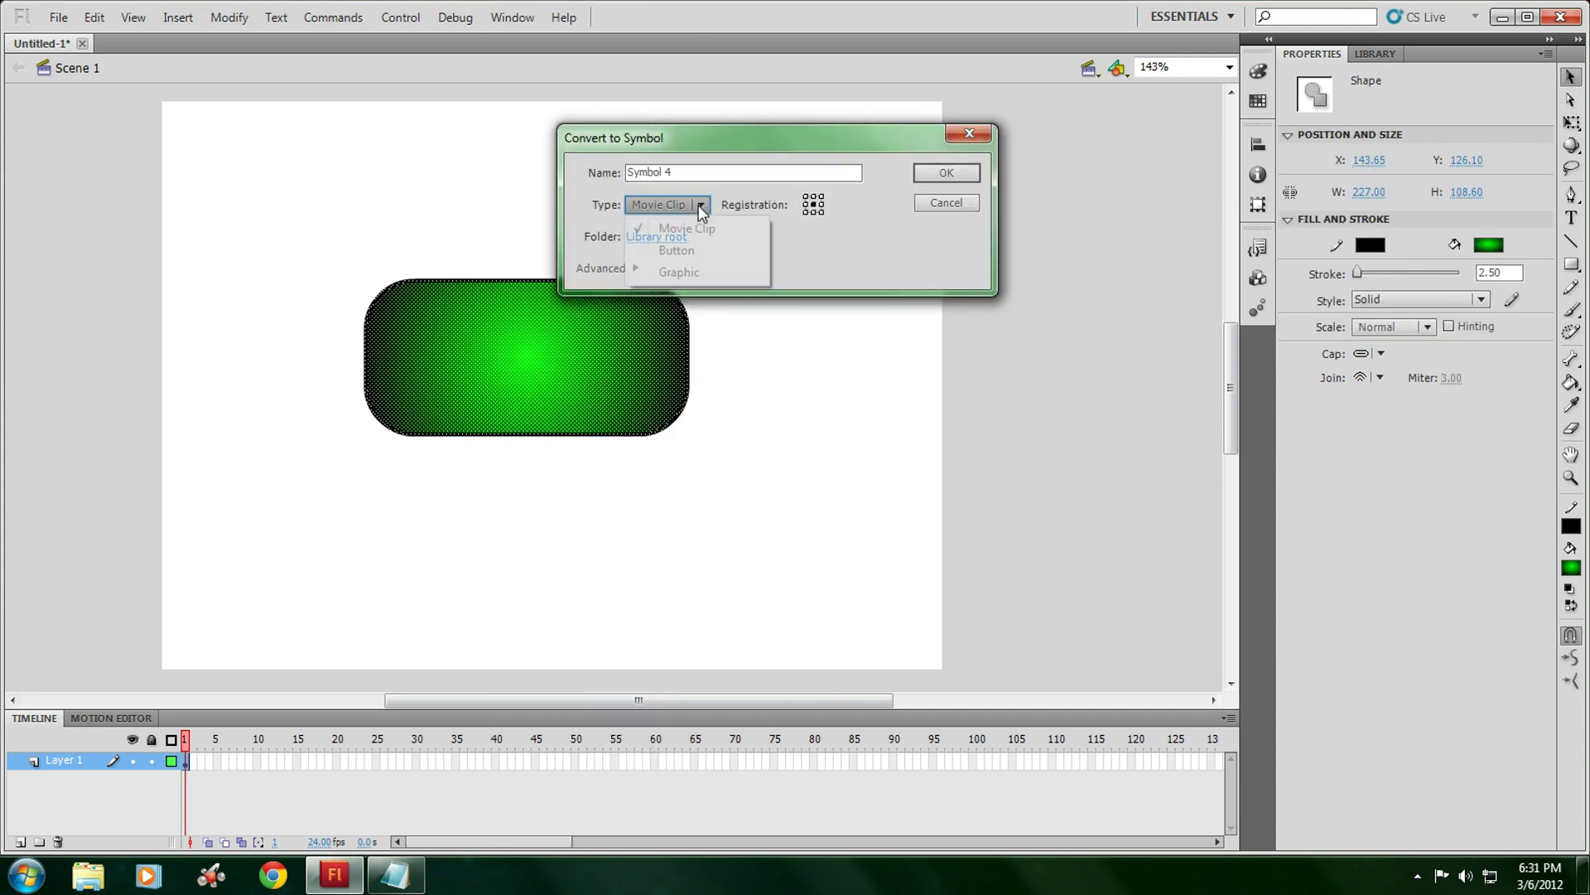
click(684, 255)
click(936, 174)
Inside Symbol 4, add a text box reading 'Play' on the green shape
double_click(610, 348)
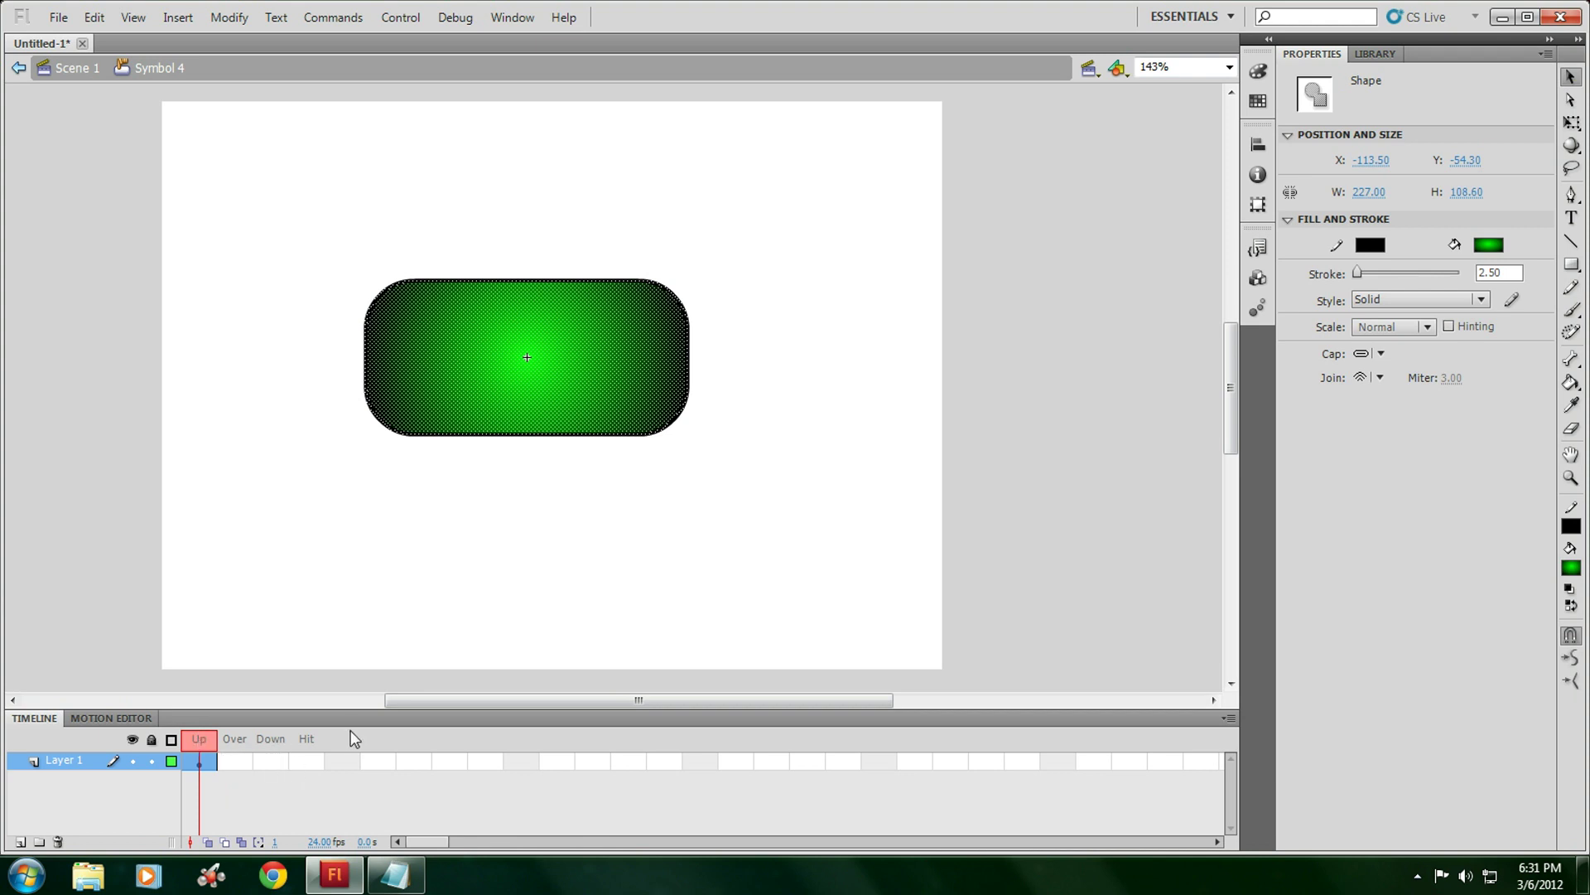
click(430, 563)
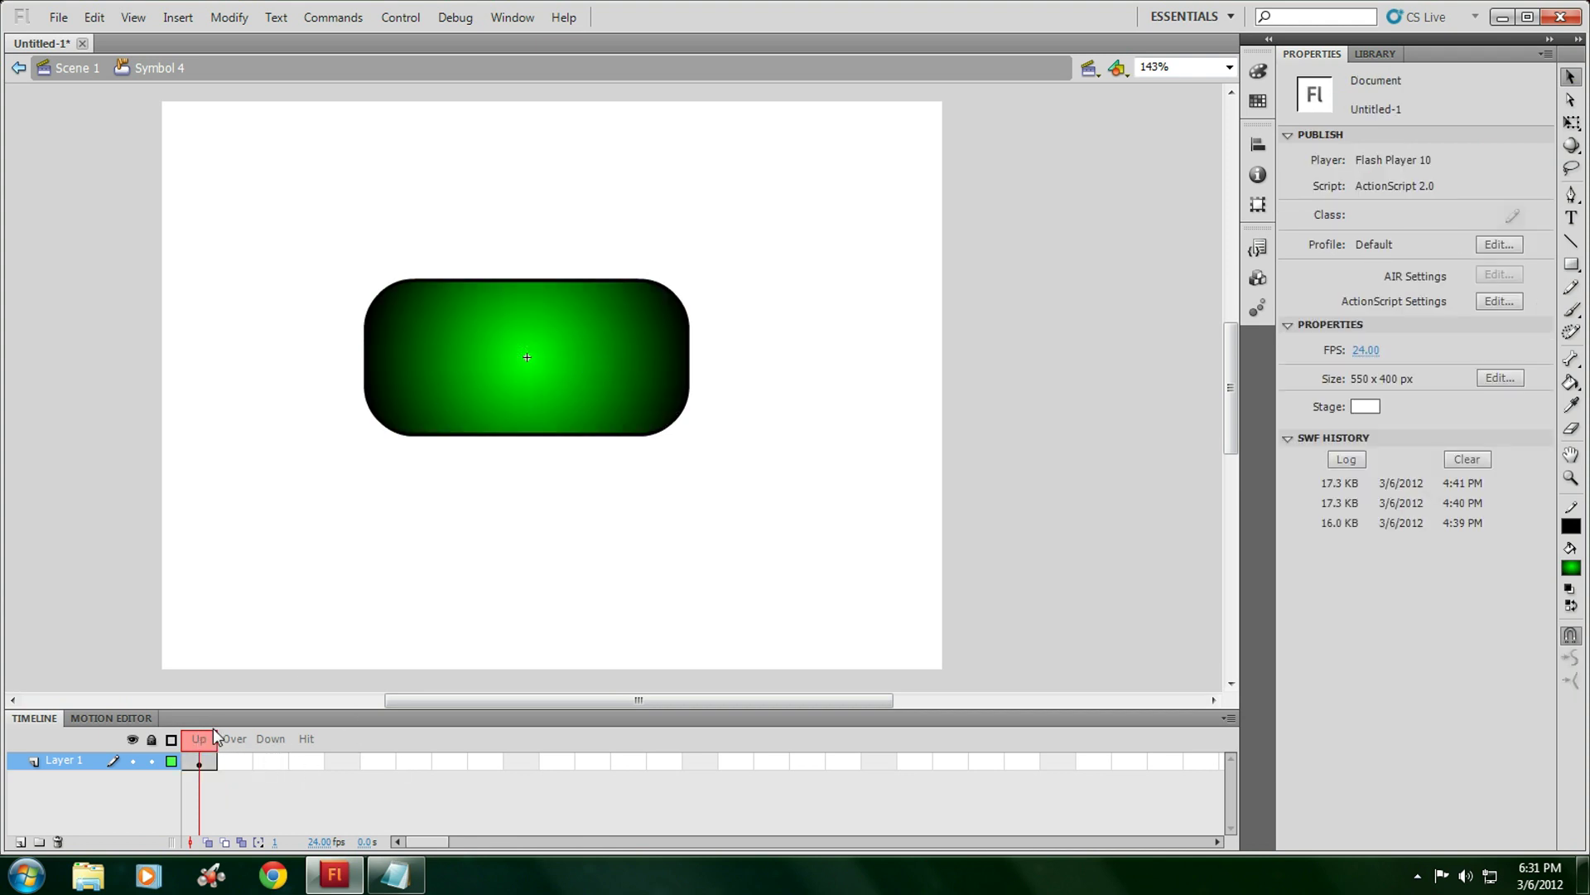
click(575, 386)
click(853, 376)
key(t)
click(456, 316)
text(Play)
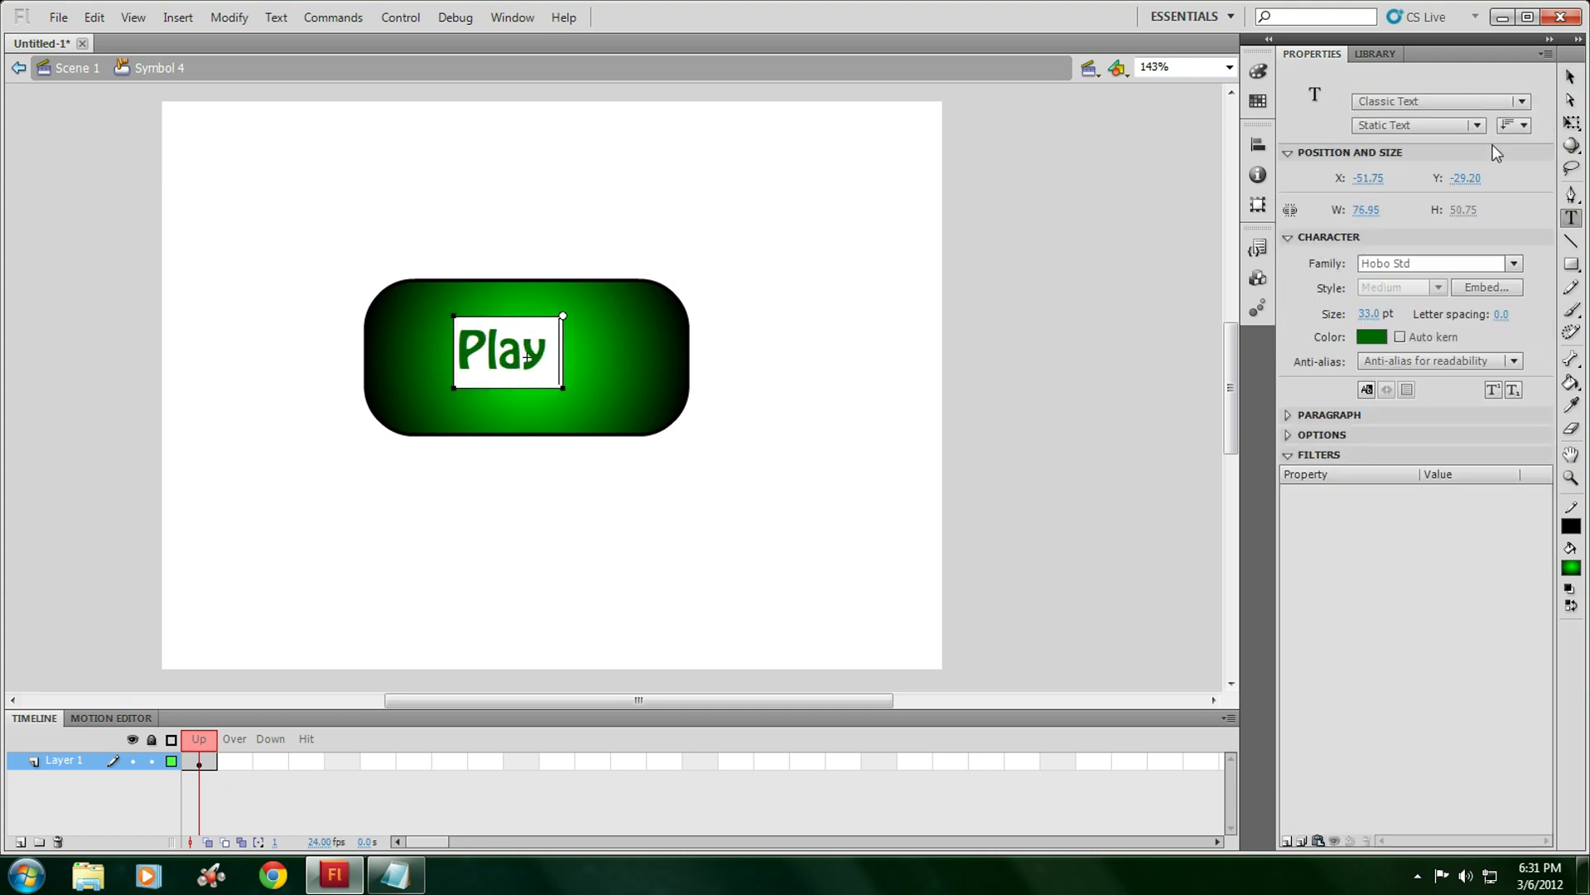
Make the Play text white and larger, keeping it centred on the button
drag(560, 356, 355, 363)
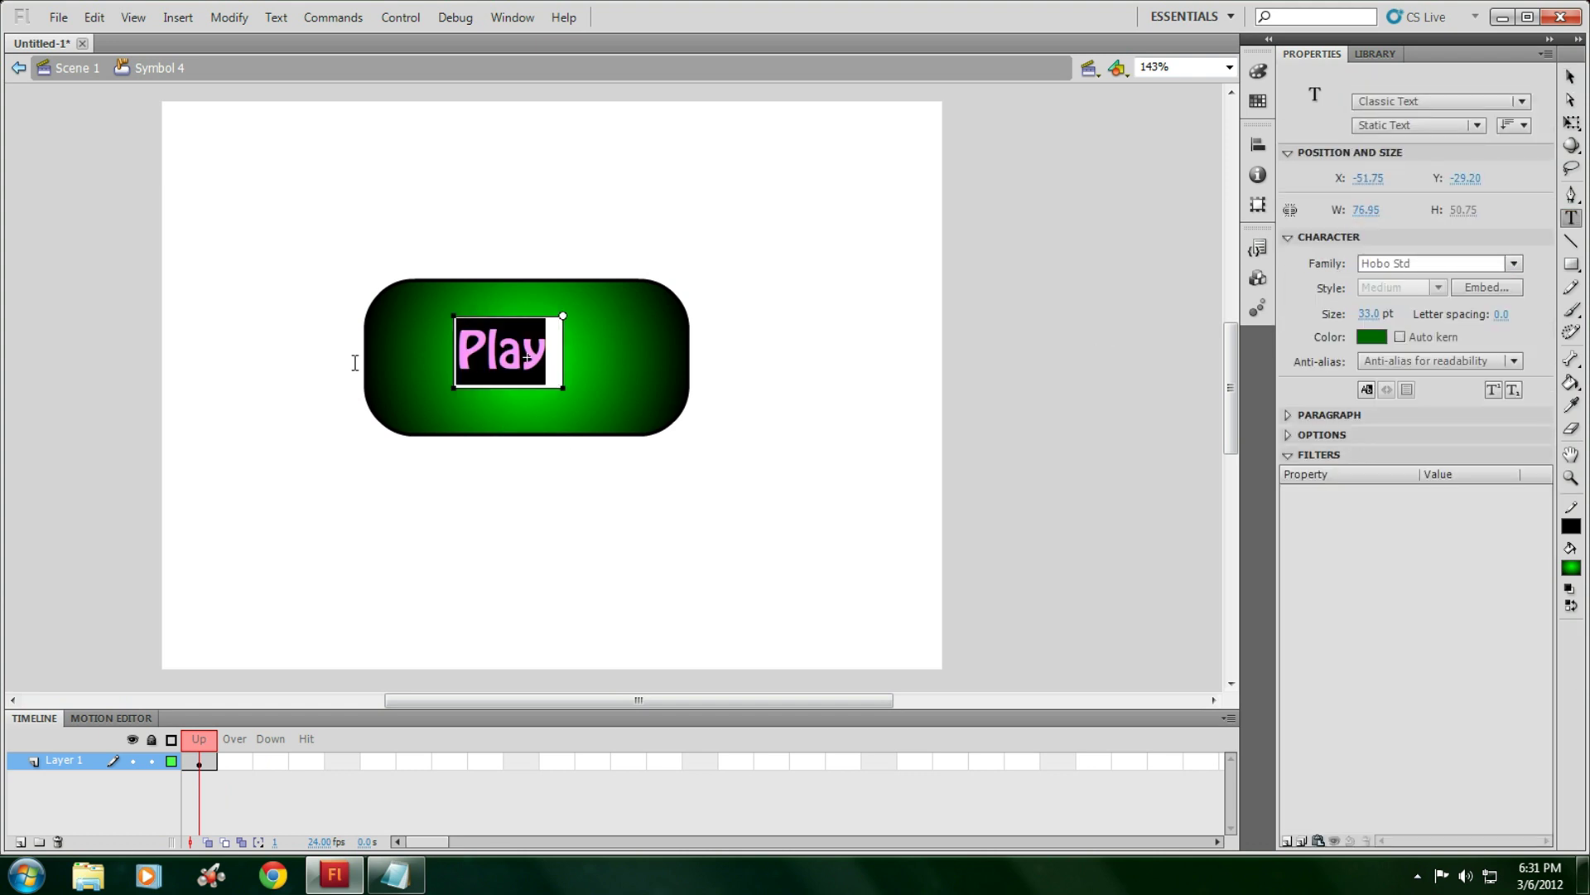
click(1366, 338)
click(1277, 407)
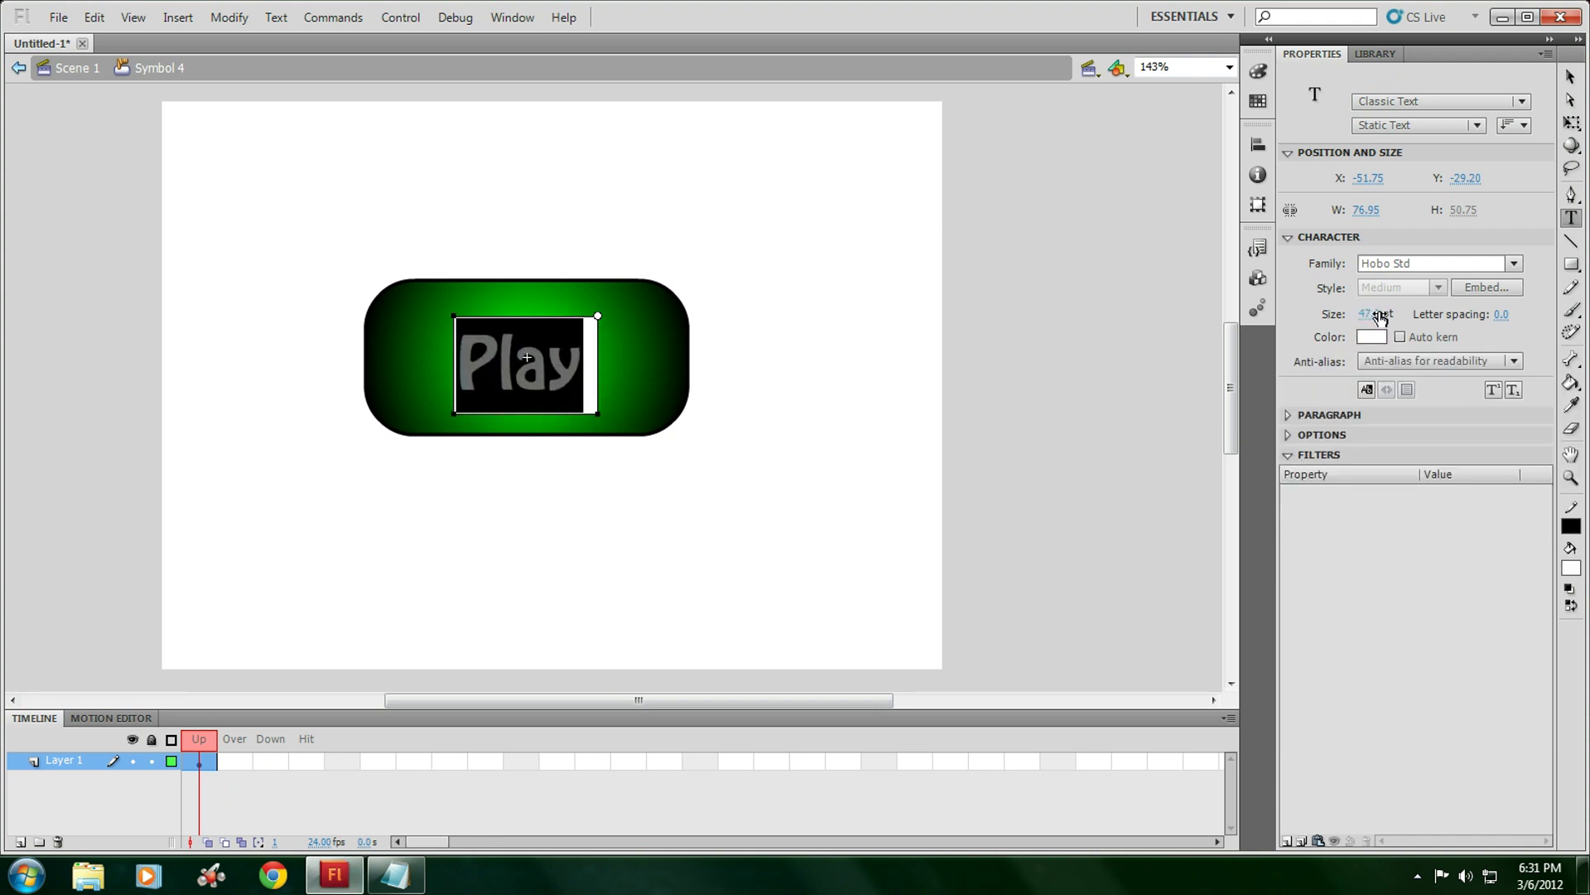
drag(1378, 318, 1408, 315)
click(1571, 76)
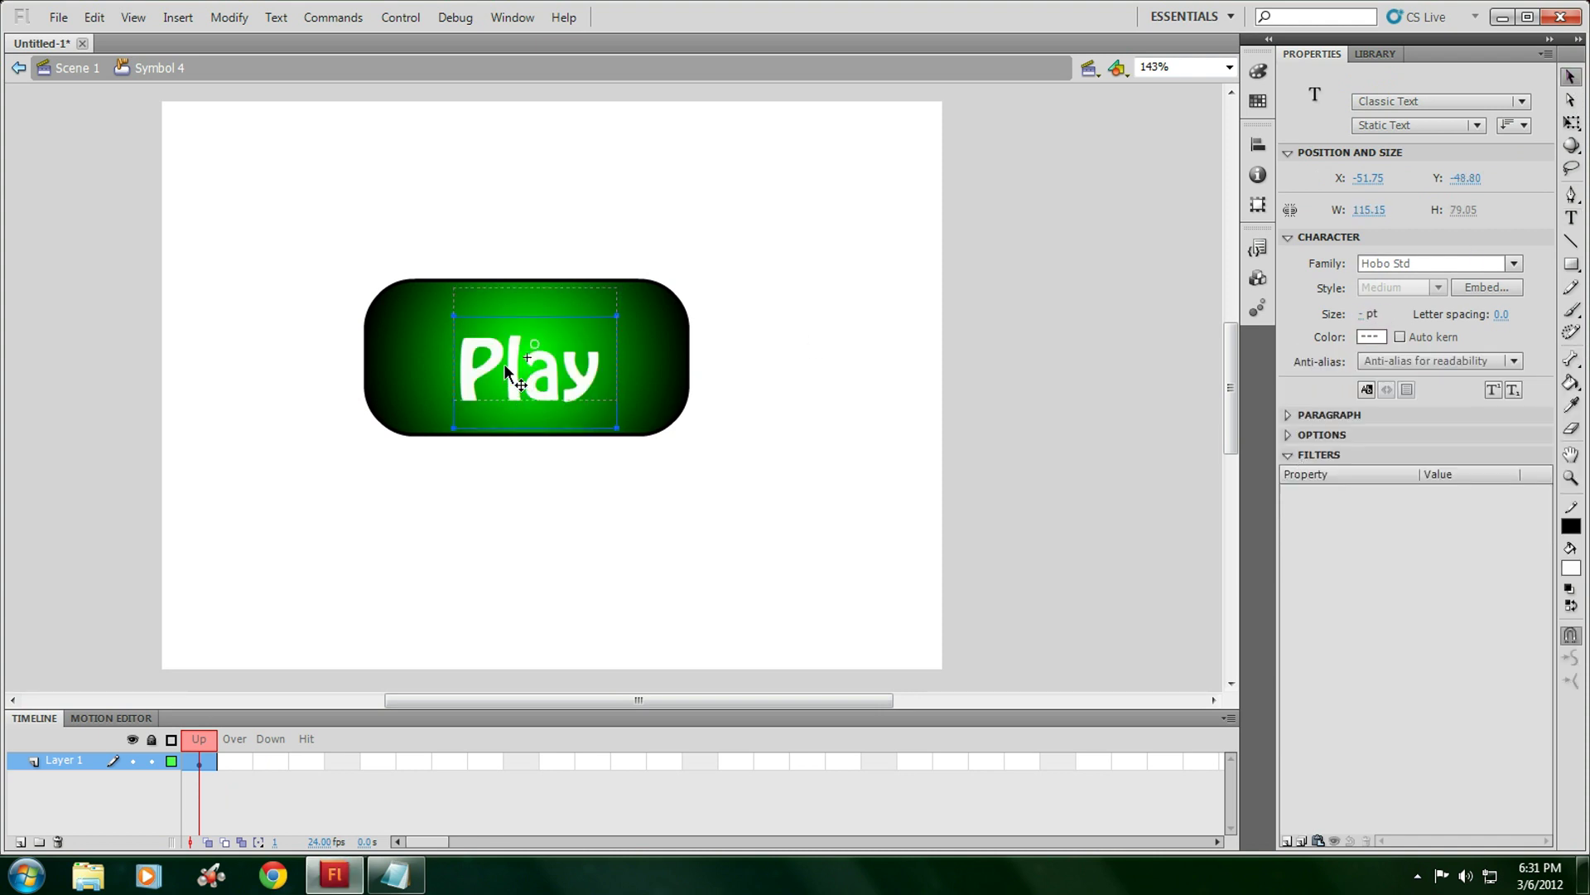
drag(505, 366, 540, 366)
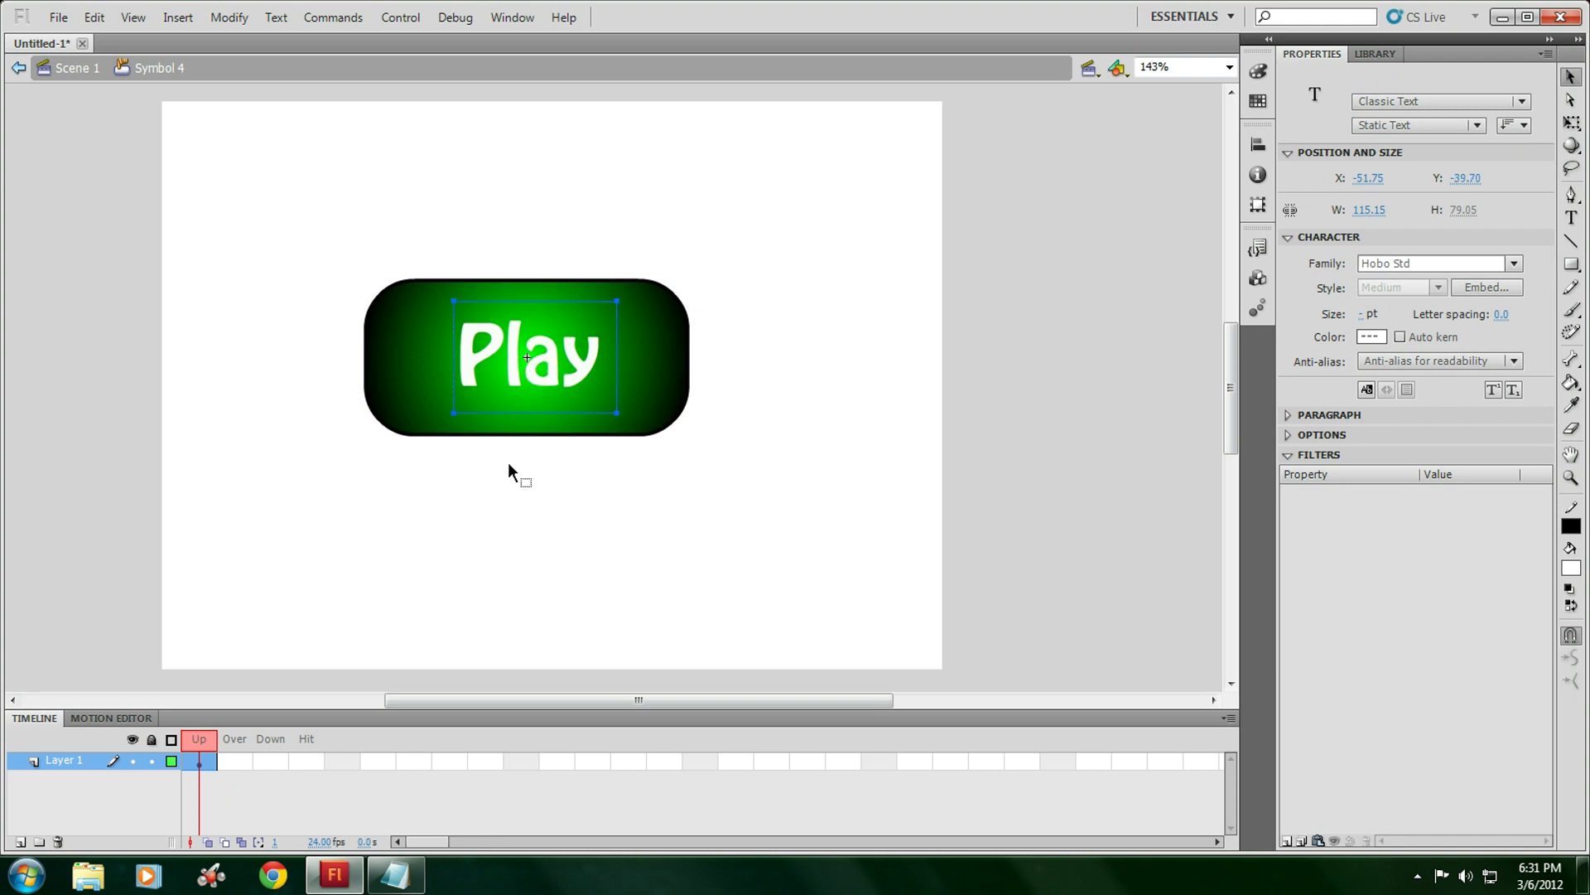
Insert an Over-state keyframe and keep the shape's green radial gradient fill
click(224, 763)
key(F6)
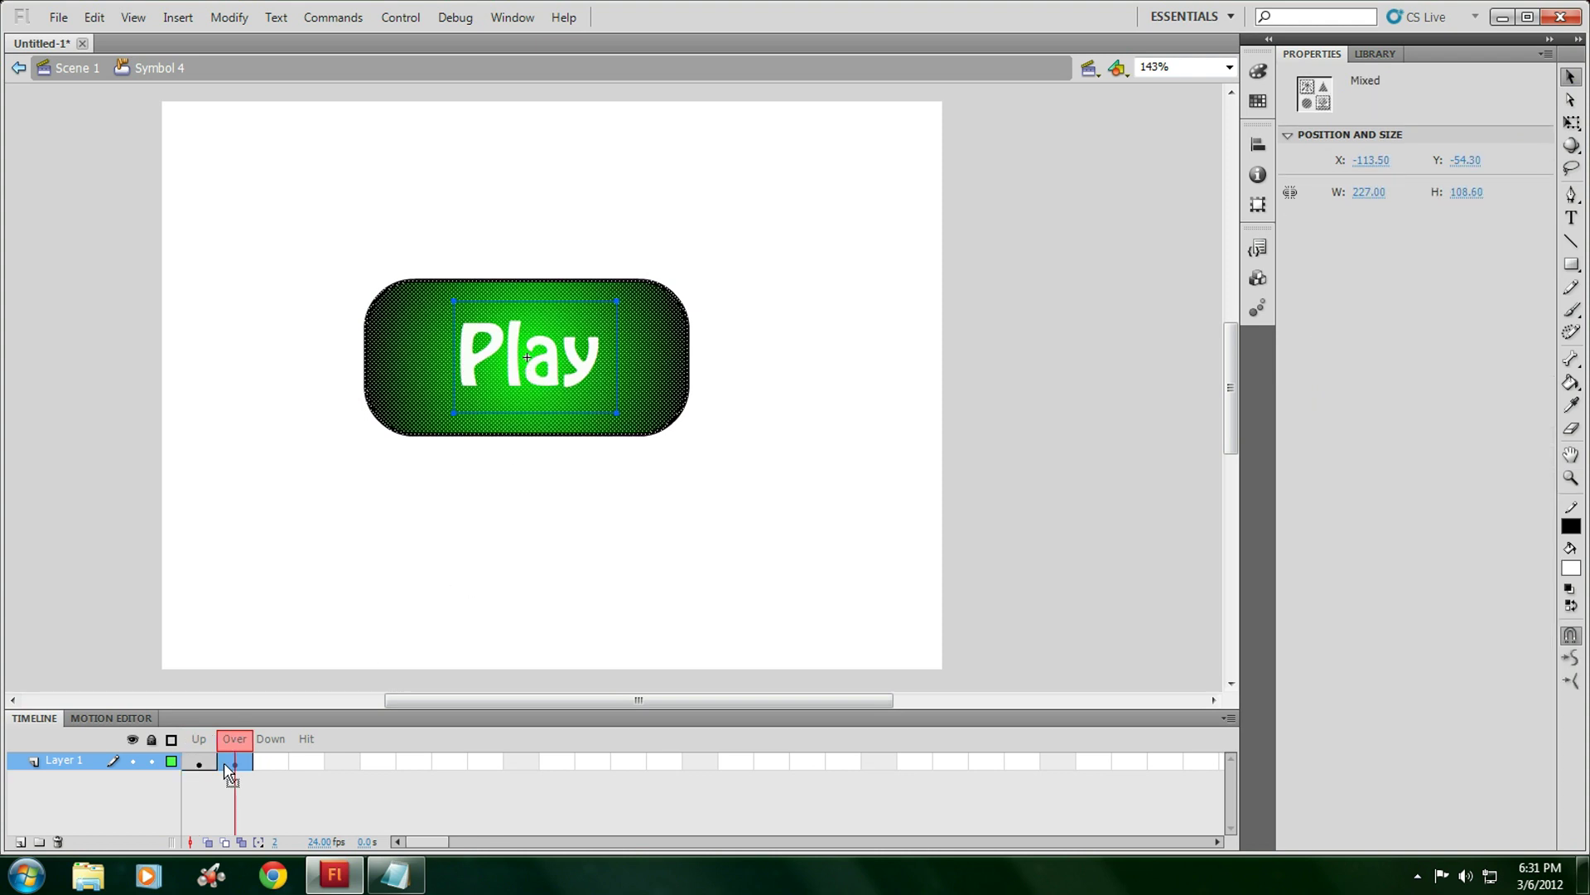
click(700, 603)
click(675, 362)
click(1490, 245)
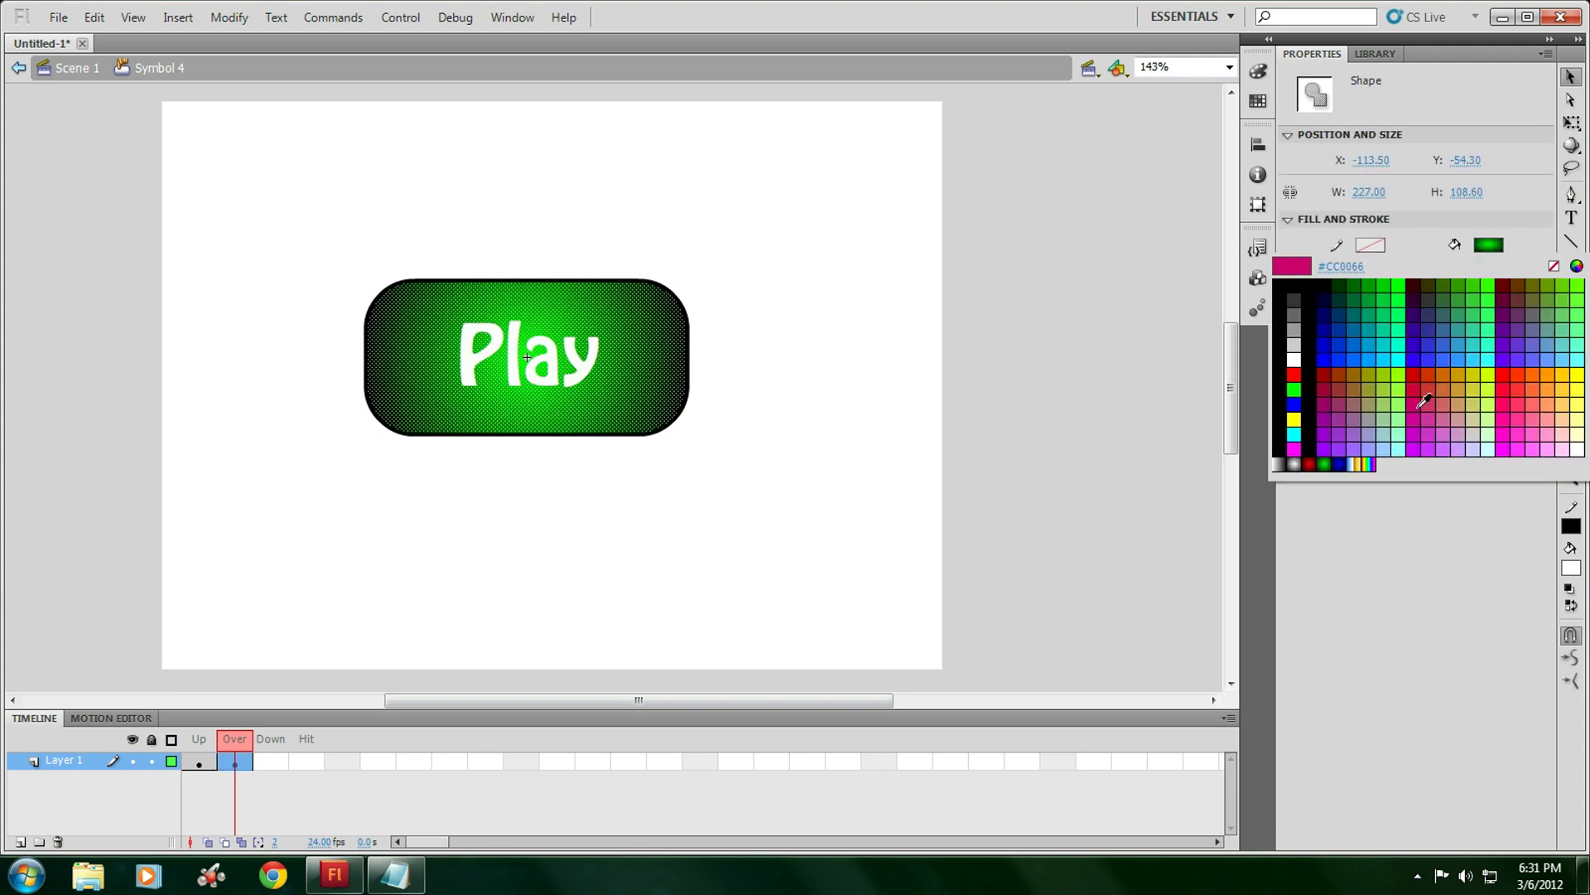
click(1343, 461)
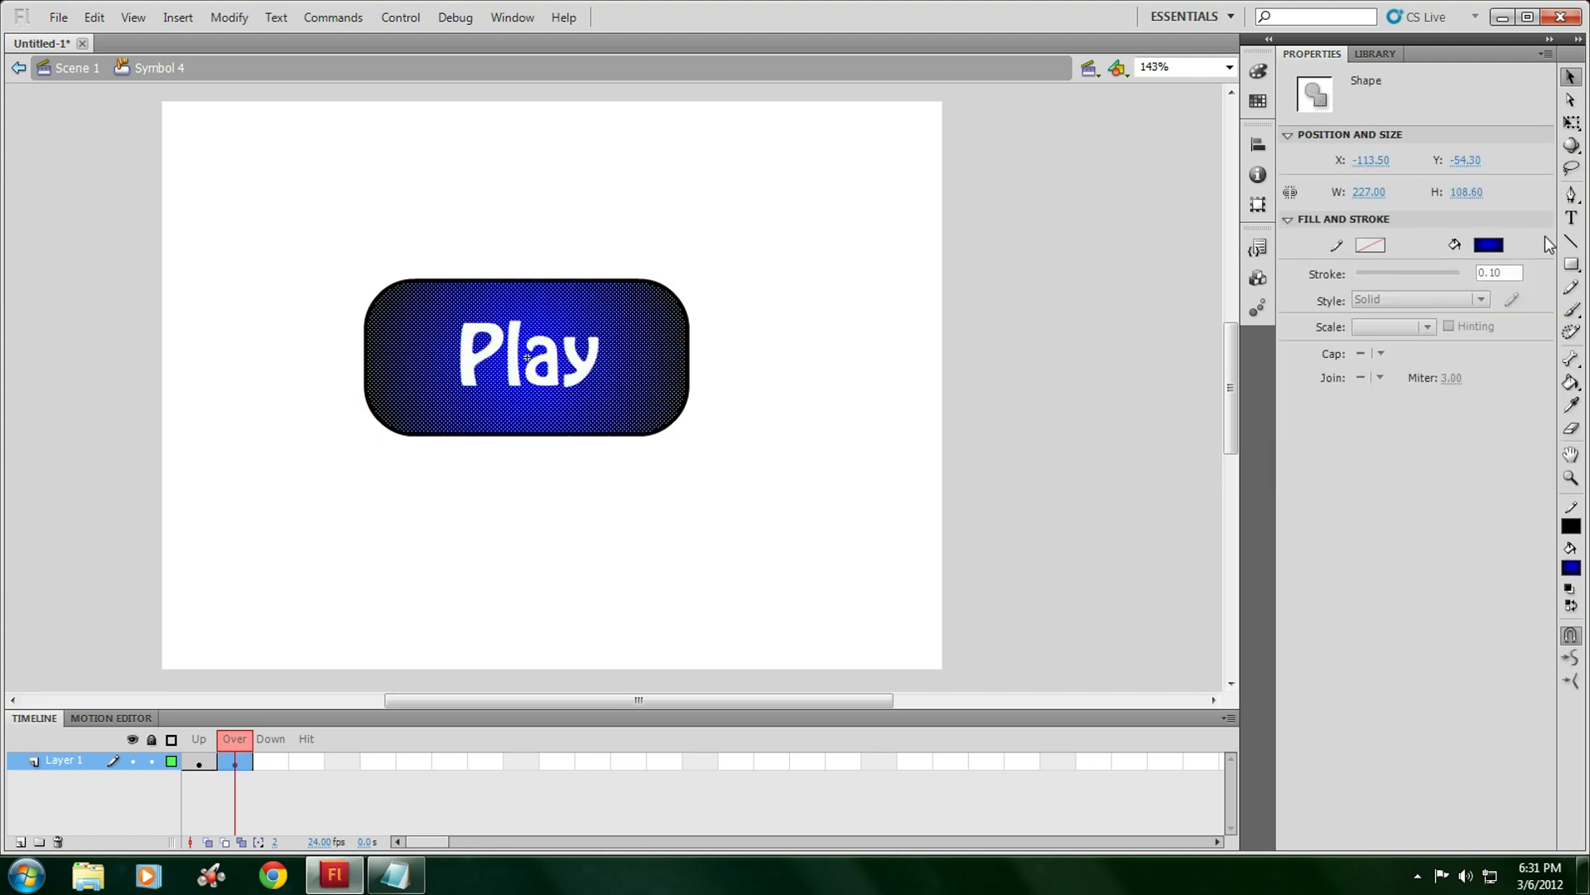
click(1489, 245)
click(1333, 470)
click(1490, 244)
click(1326, 463)
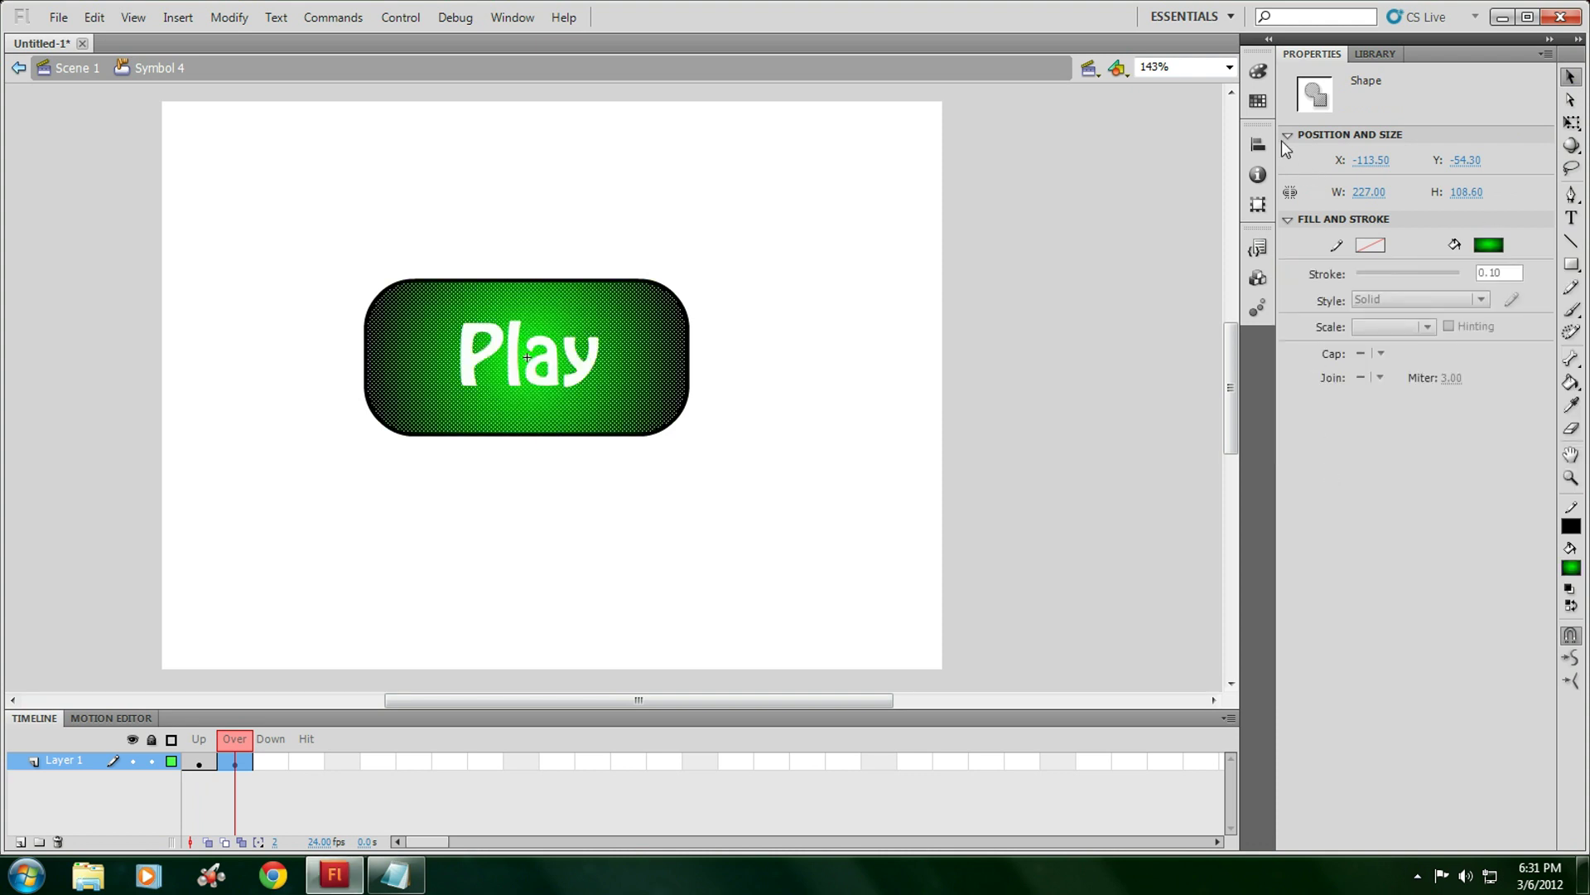
Move the black gradient stop left in the Color panel to darken the edges
click(1261, 72)
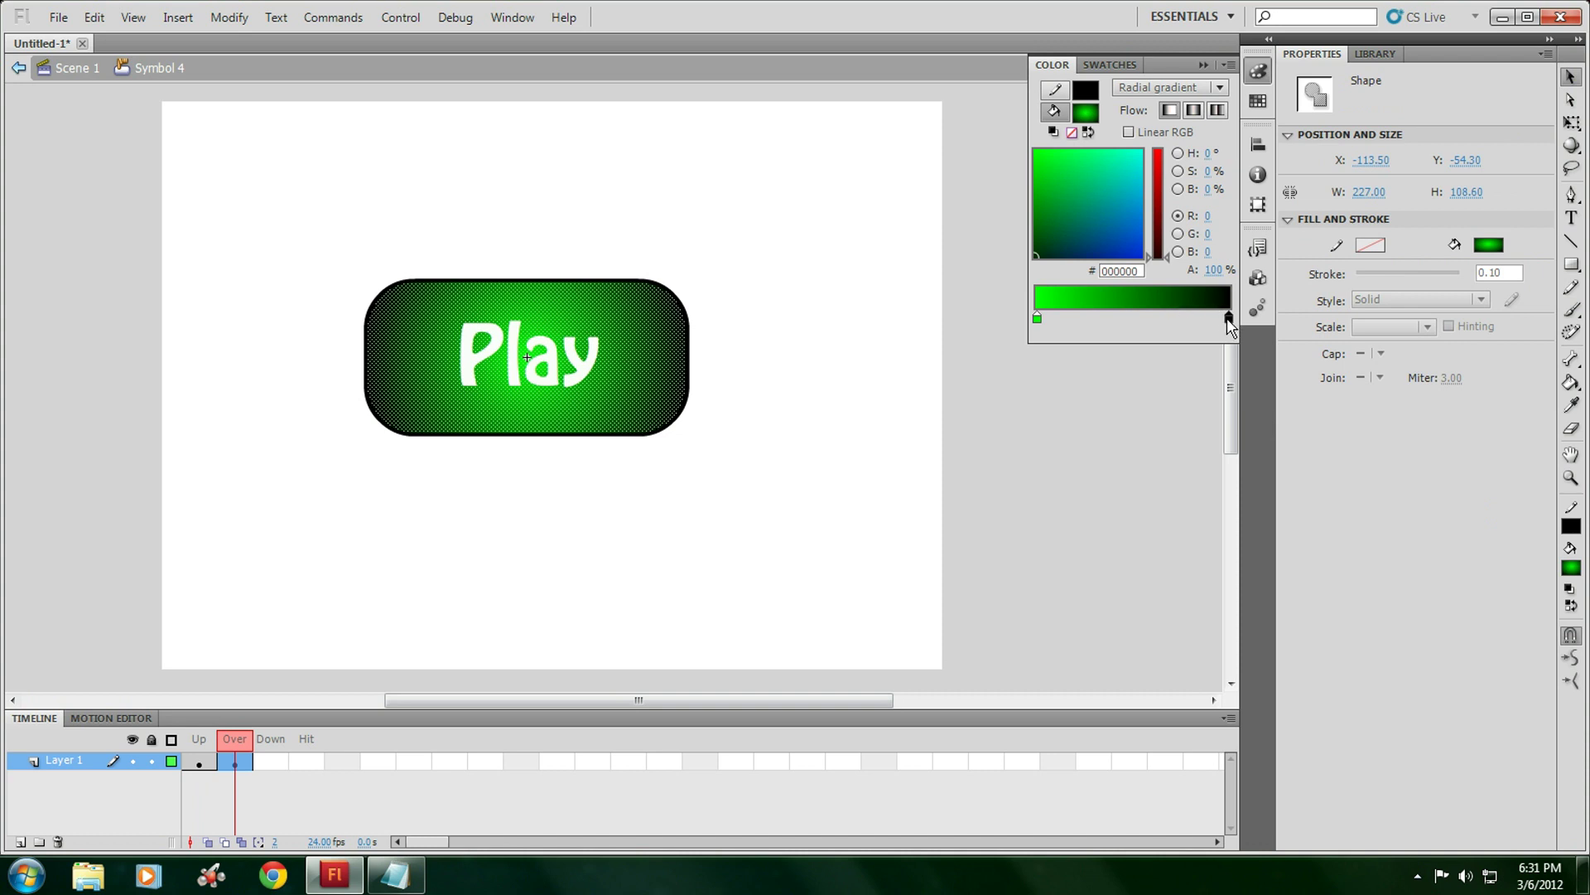
mouse_move(1228, 319)
mouse_down()
mouse_move(1180, 320)
mouse_move(1230, 321)
mouse_move(1196, 320)
mouse_up()
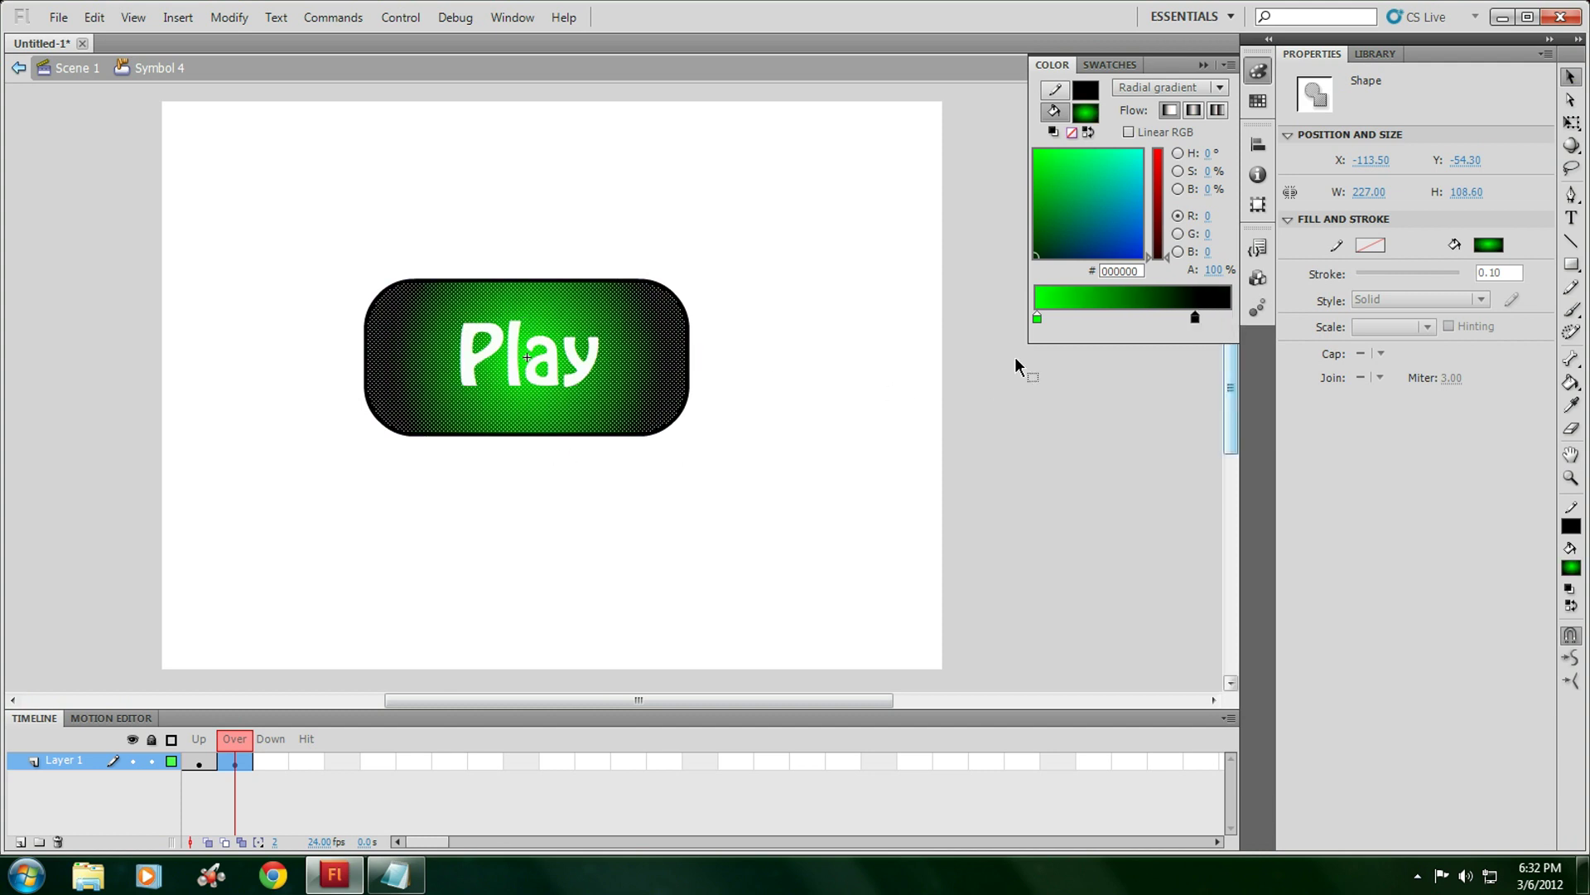
click(822, 393)
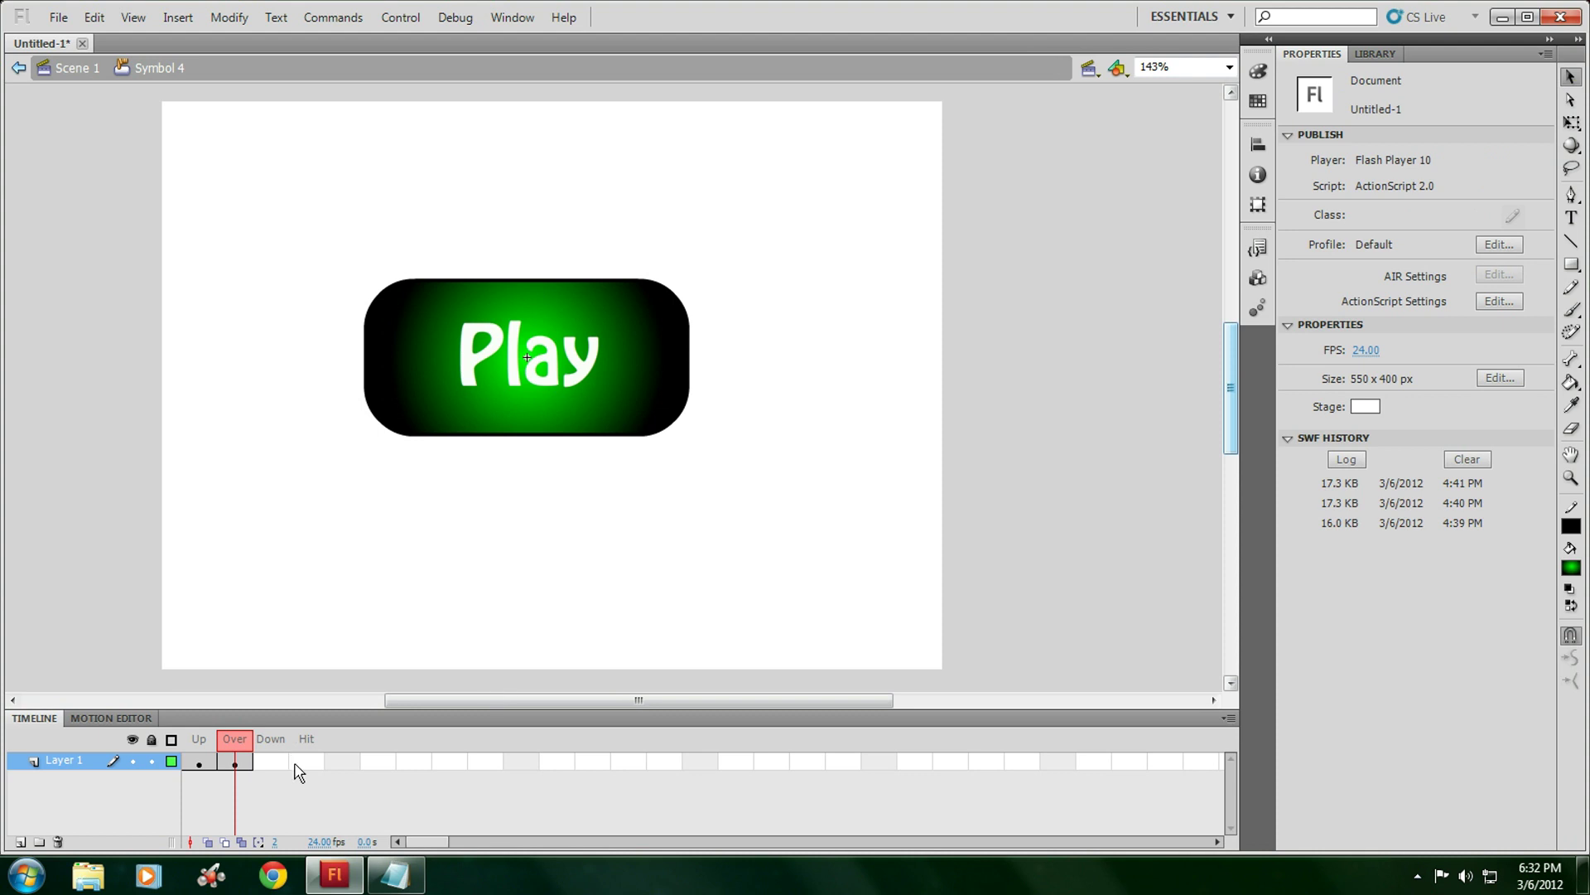
Add Down and Hit keyframes to the button, removing the Play label from Down, then return to Scene 1
key(F6)
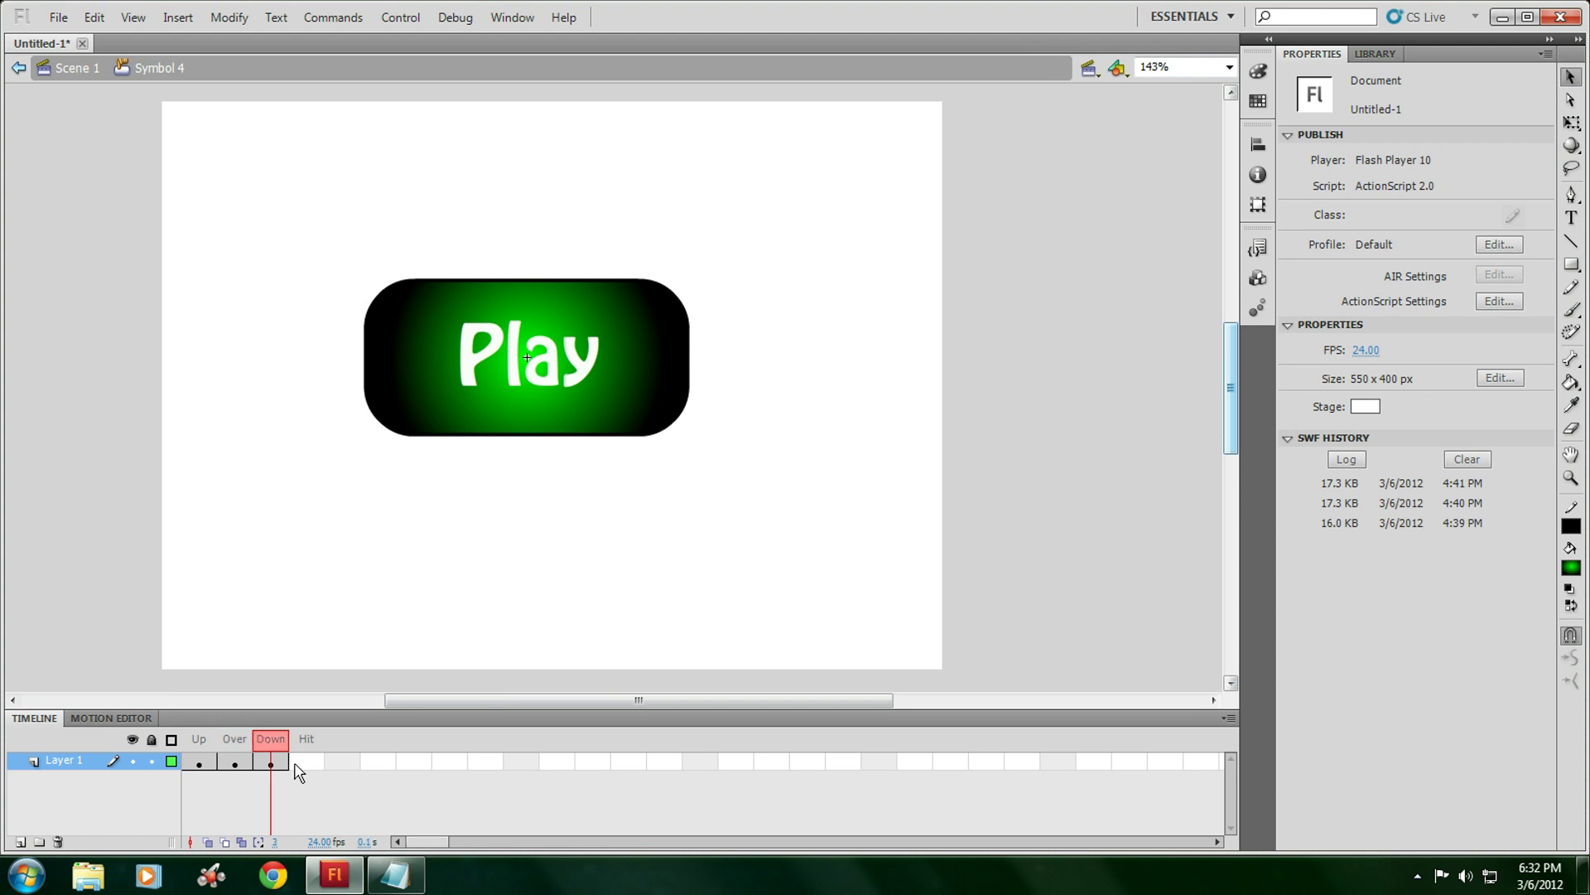
click(552, 345)
key(Delete)
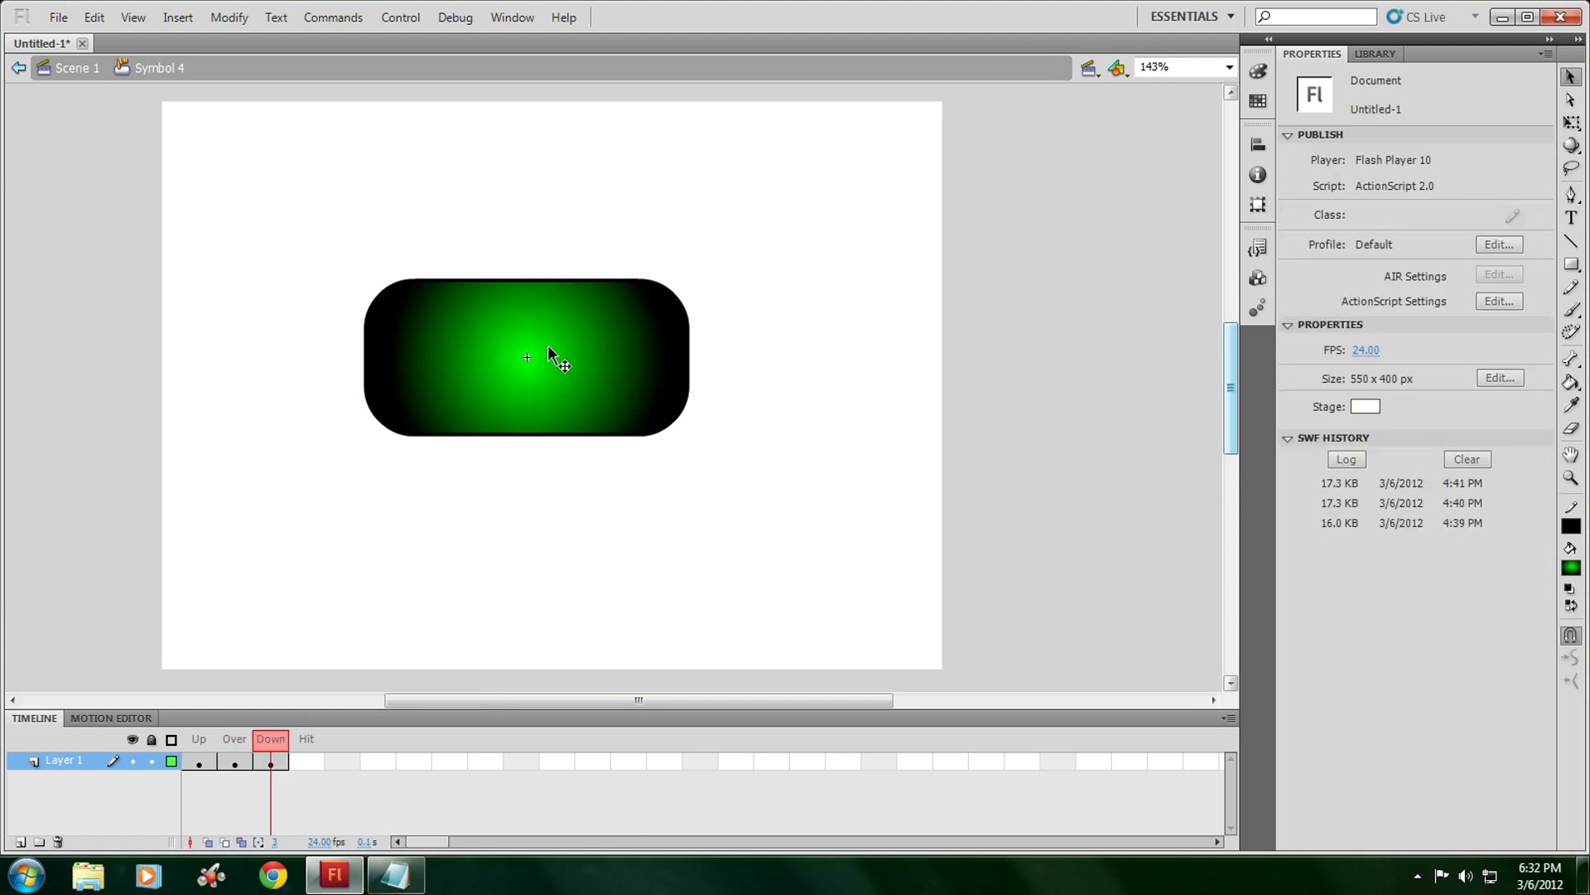
key(F6)
double_click(475, 565)
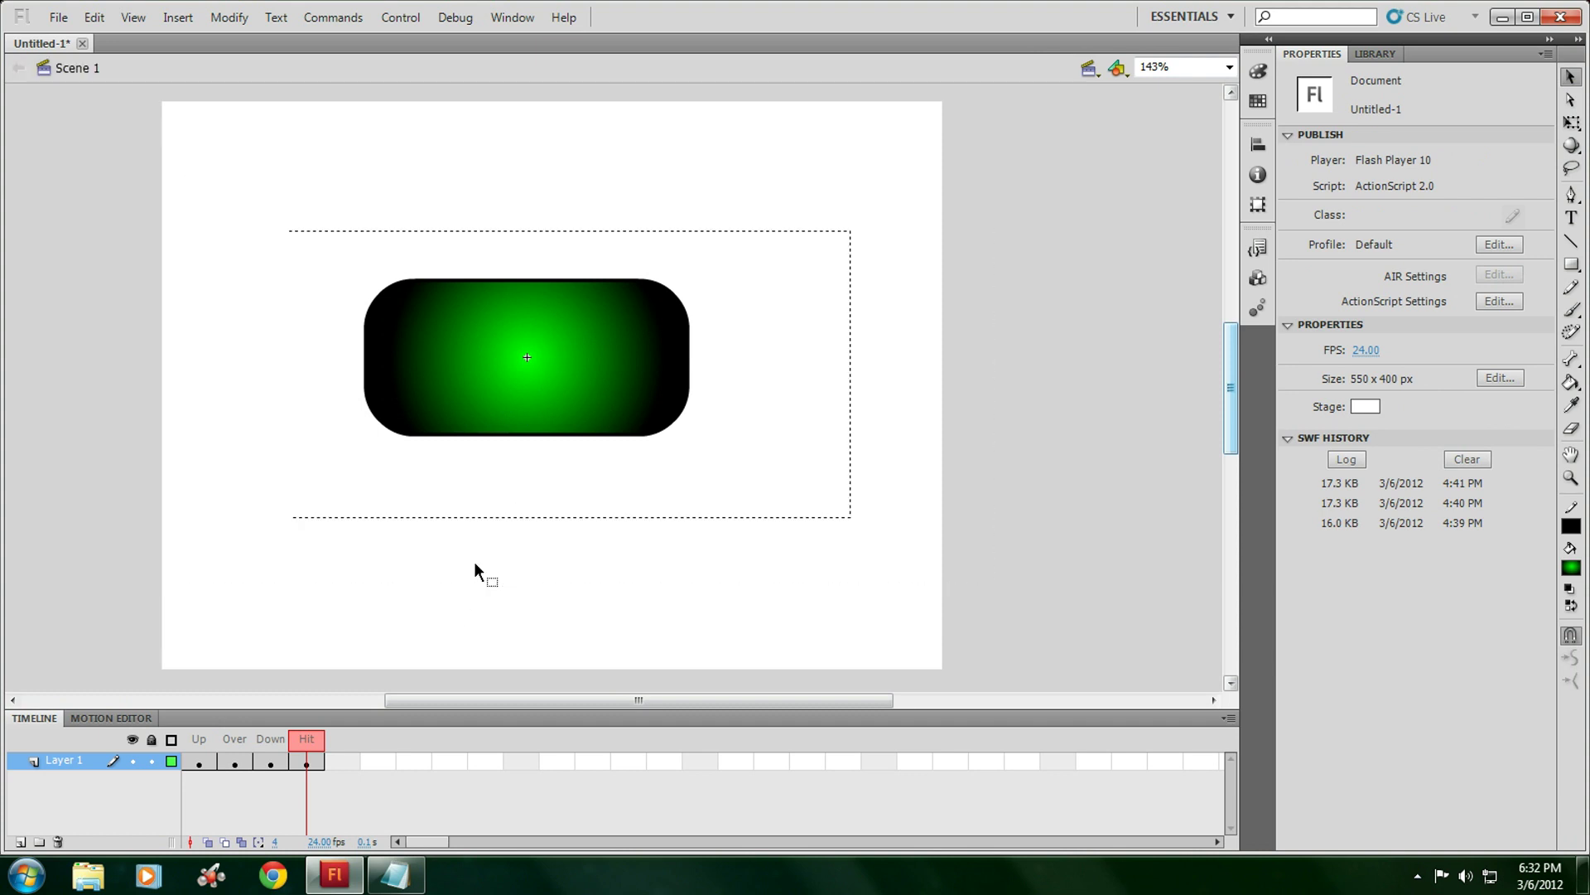
Test the movie in the player to preview the button, then close the test window
click(401, 17)
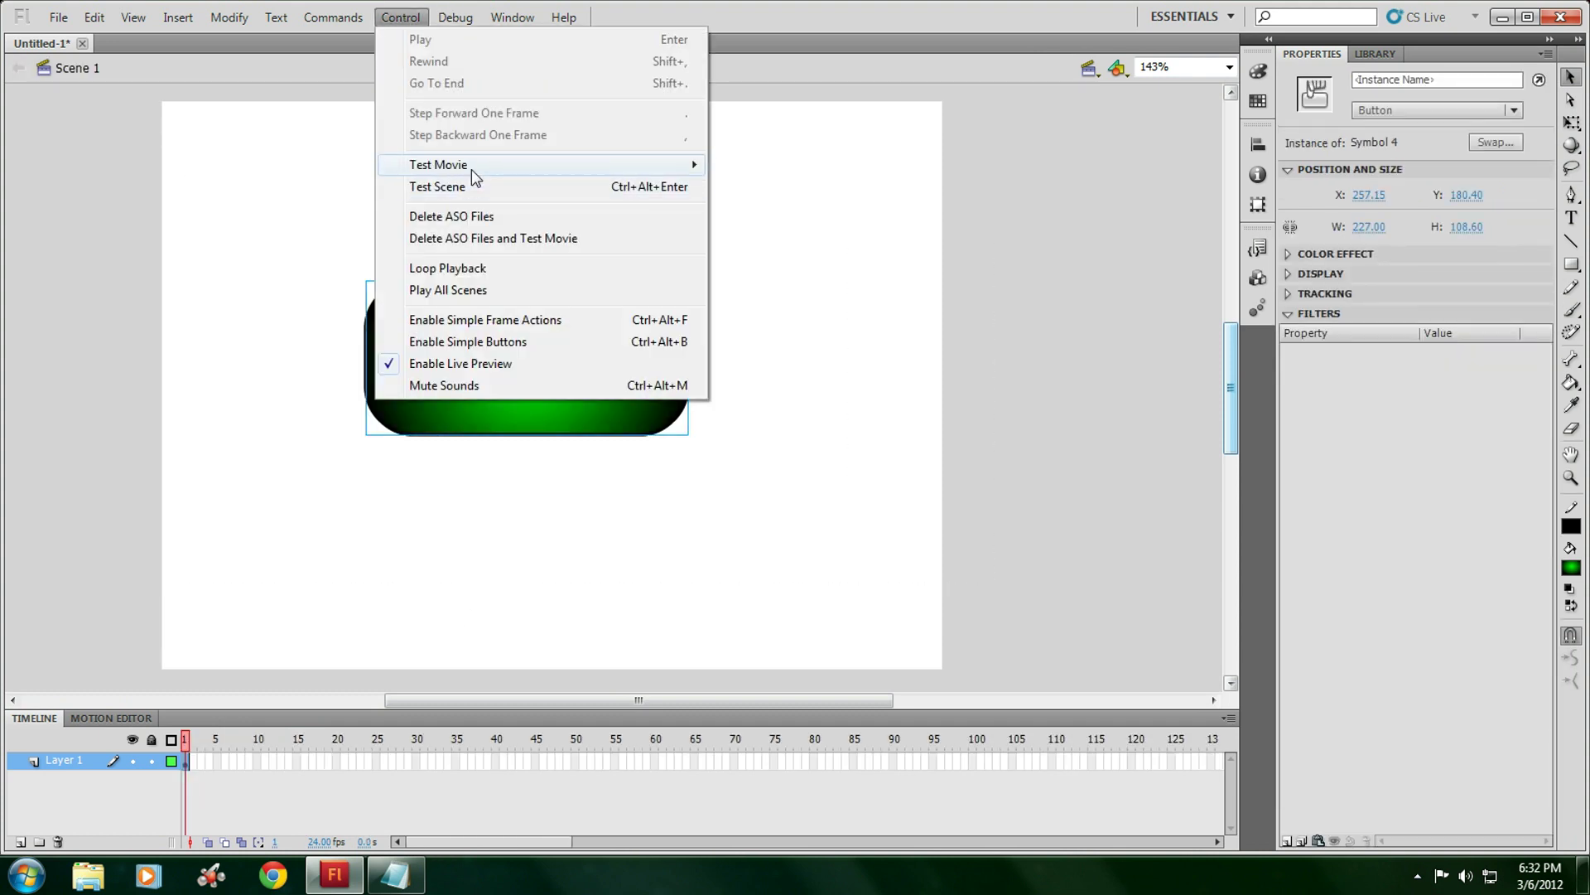
mouse_move(555, 170)
click(779, 261)
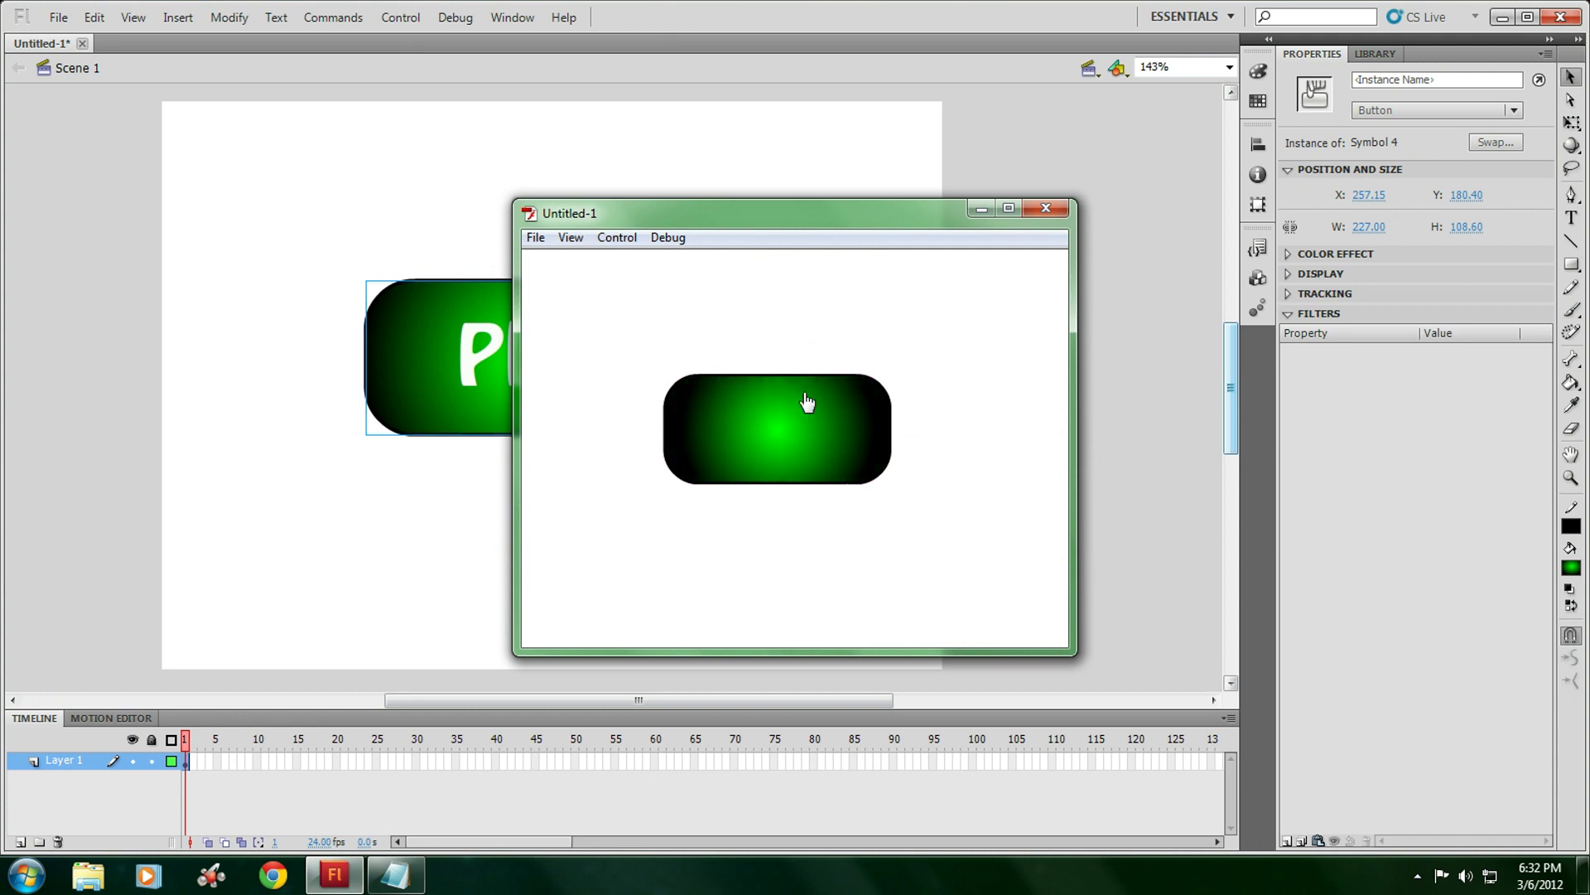
click(1037, 212)
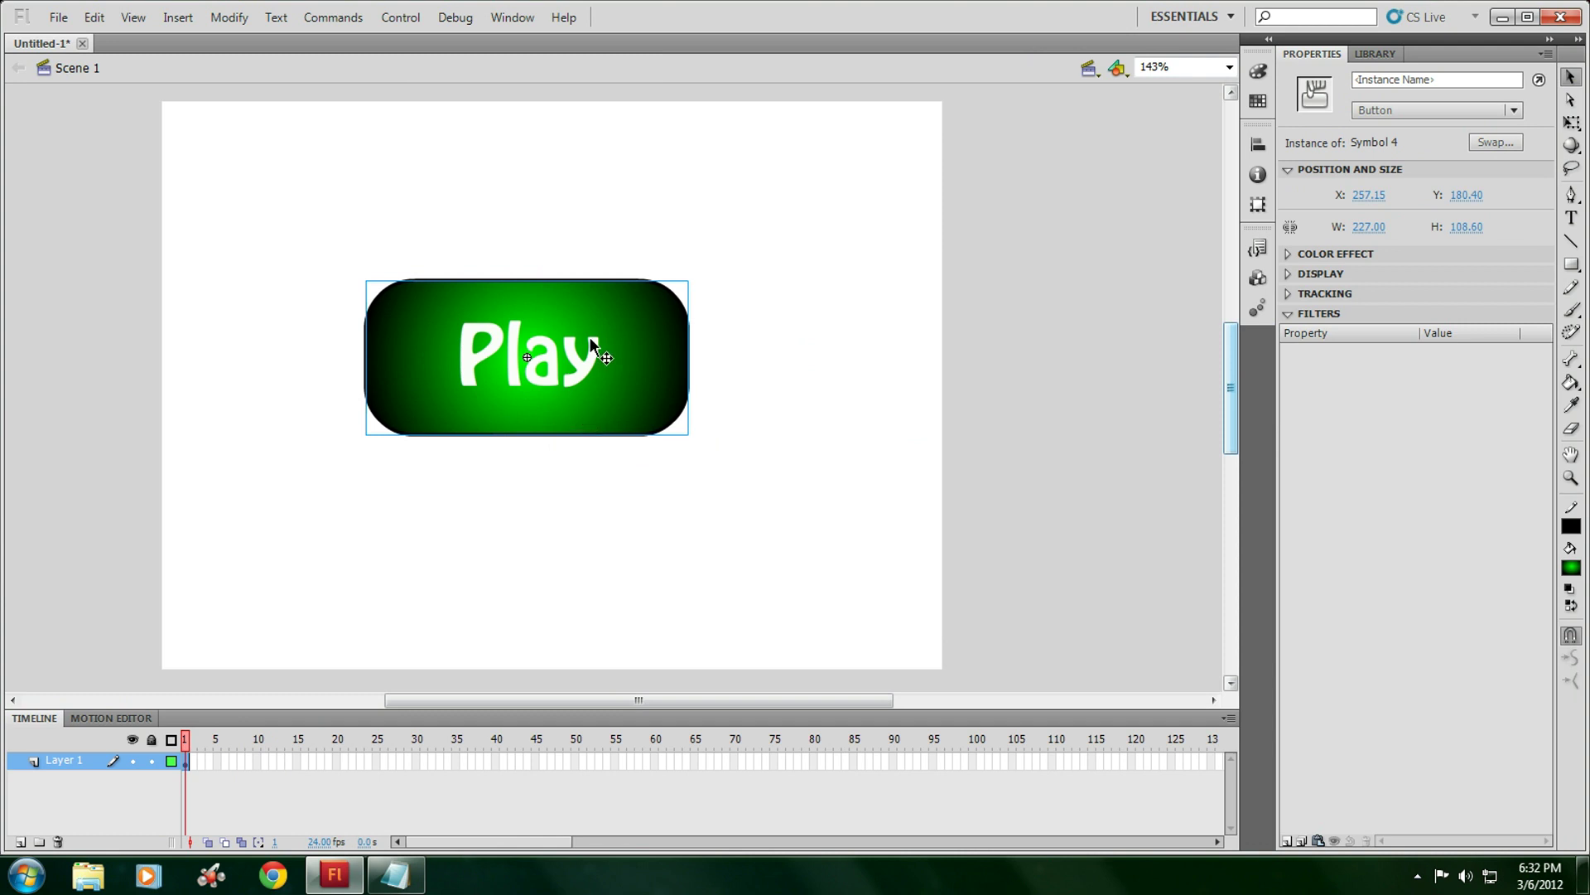
Give the Play button the script on (release) { gotoAndStop(3); }
right_click(590, 336)
click(639, 696)
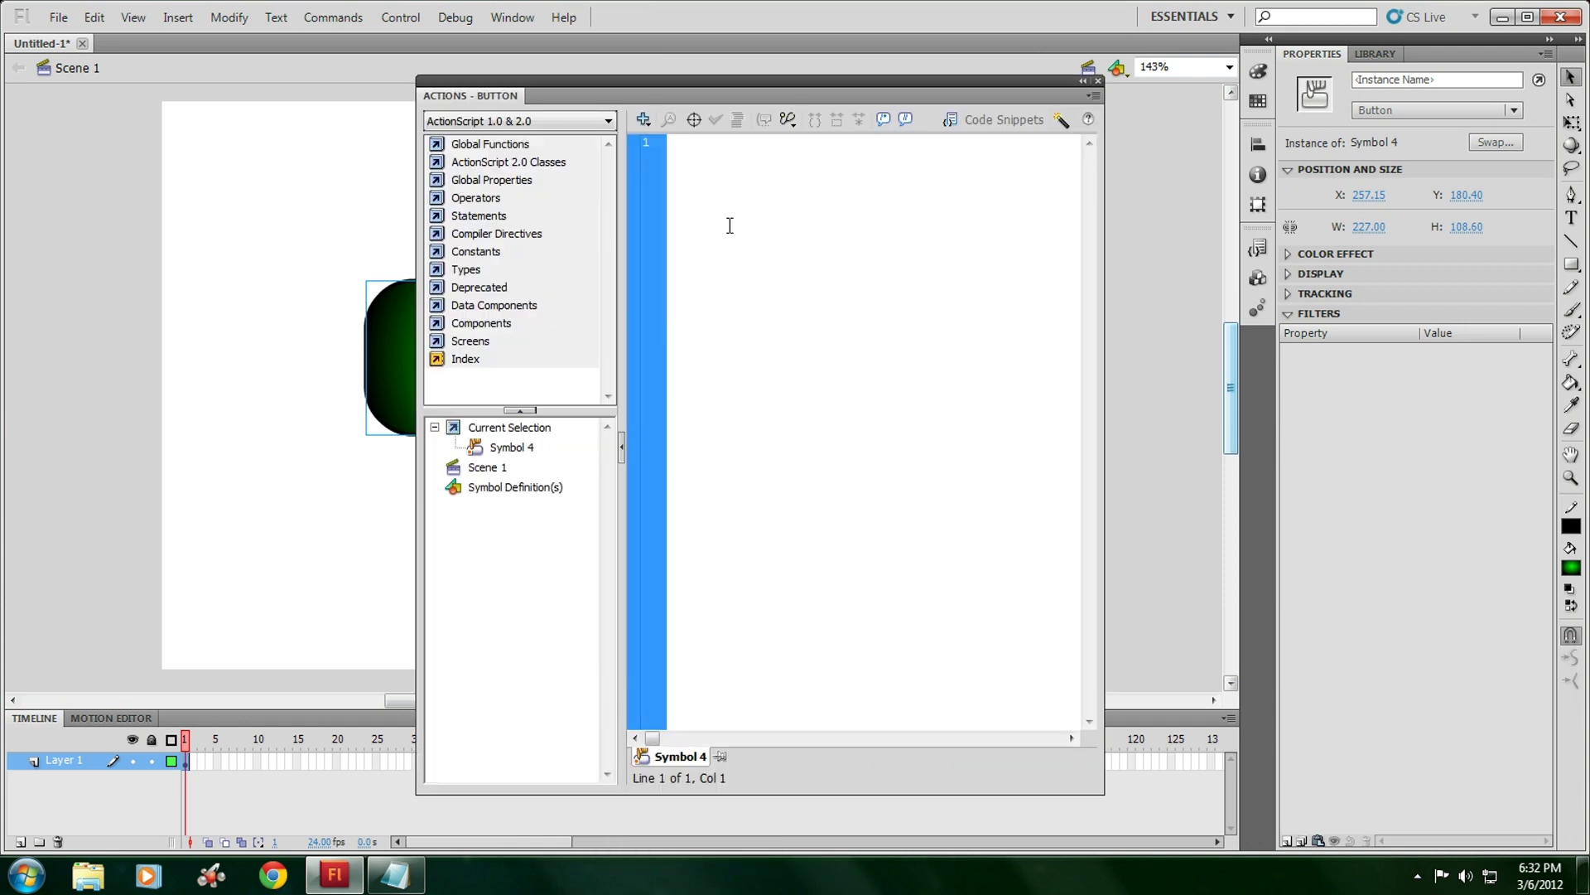
text(on (release) {)
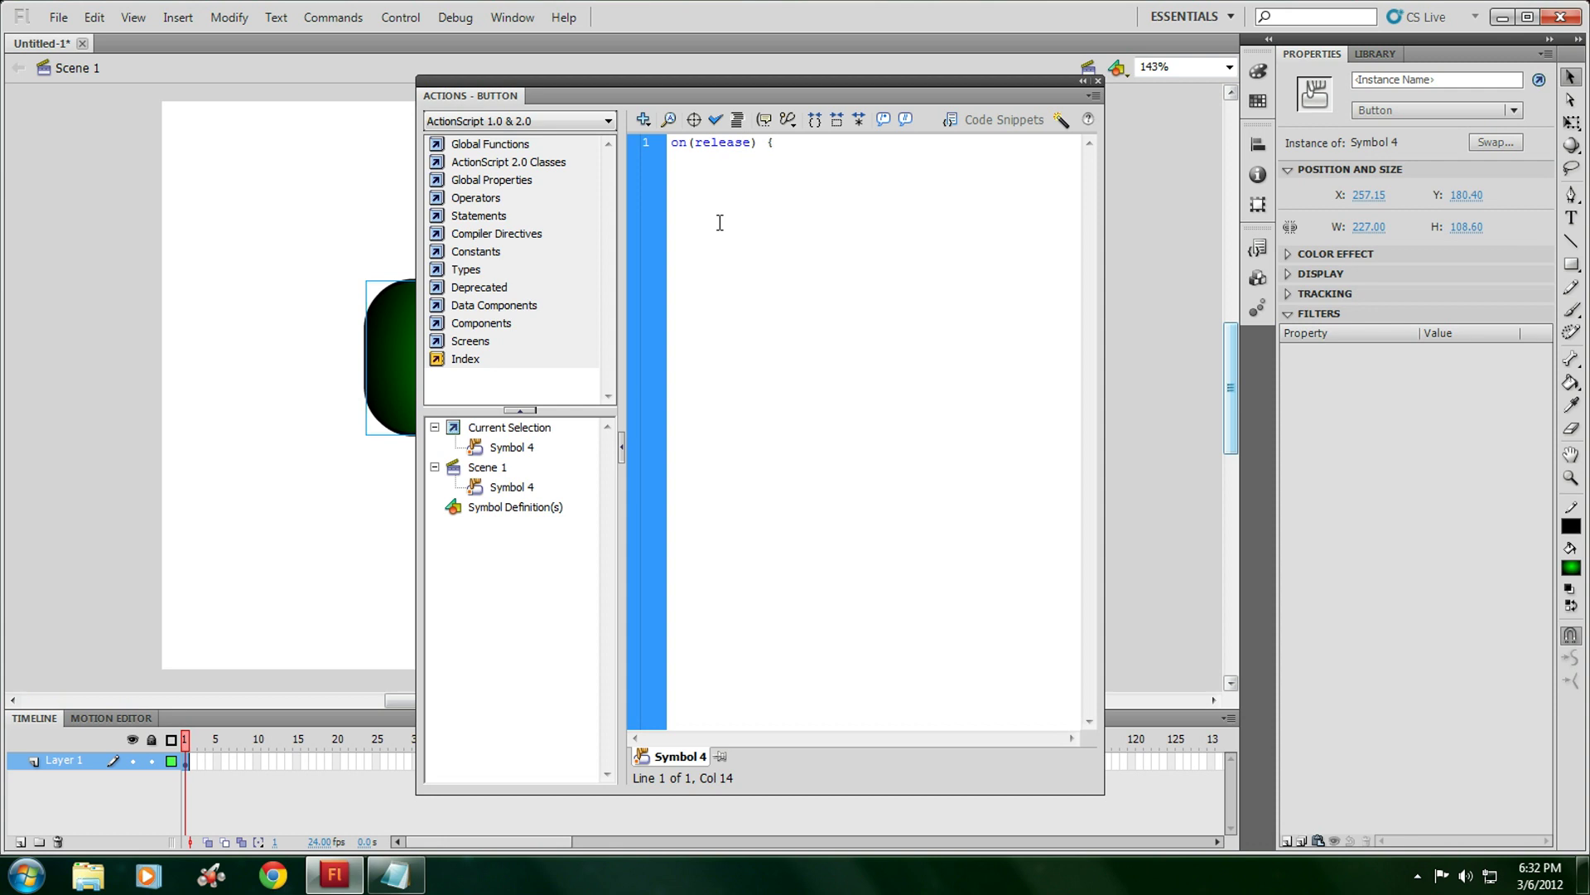
text(otoAndStop)
text(()
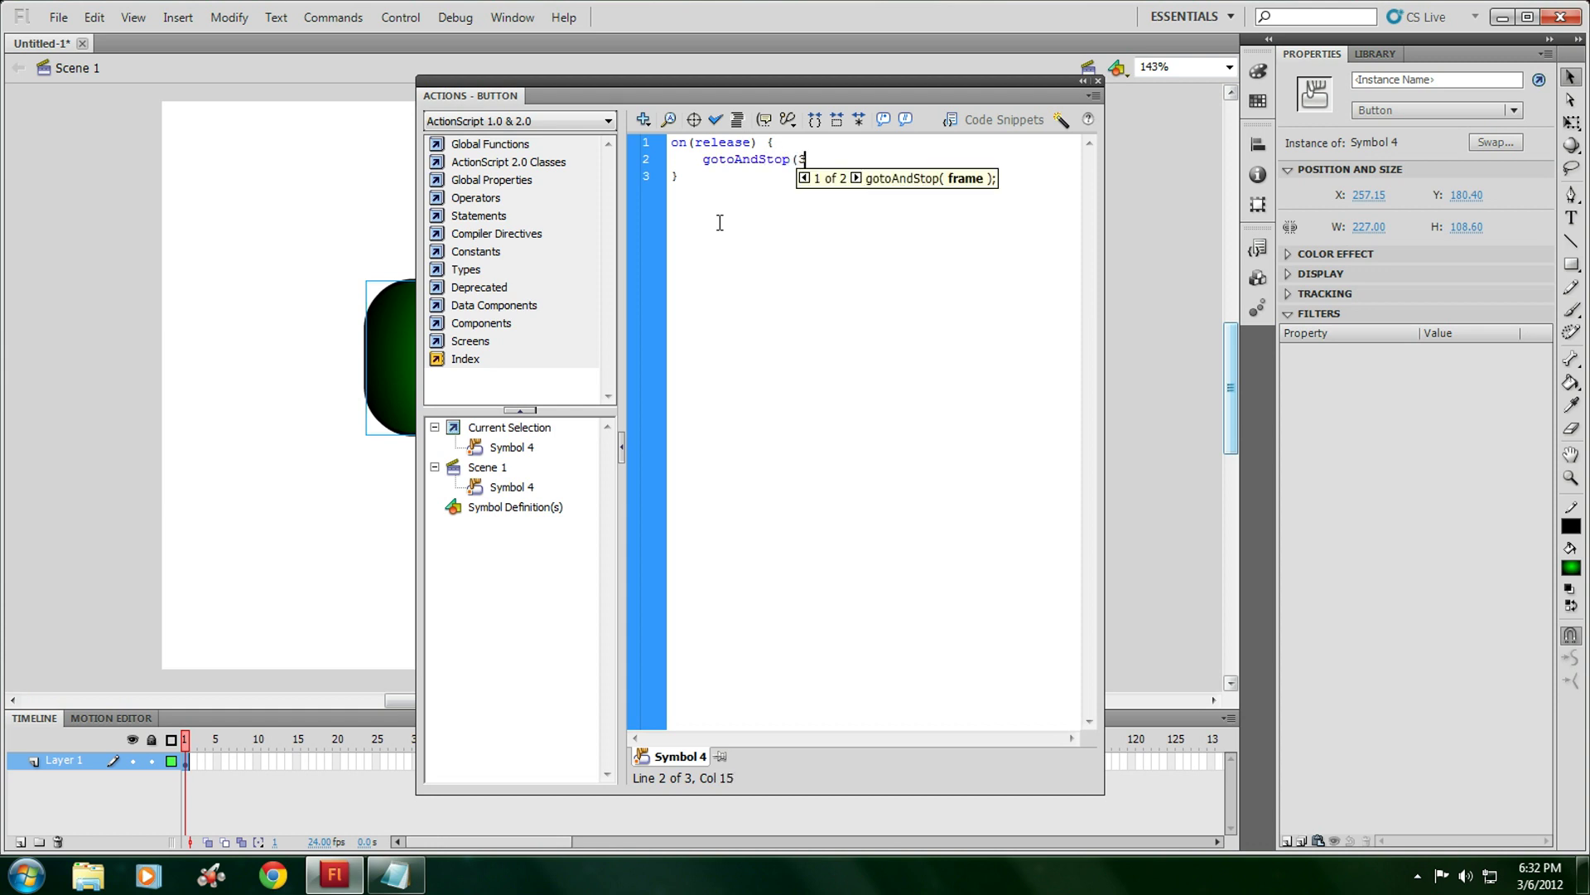
text(3))
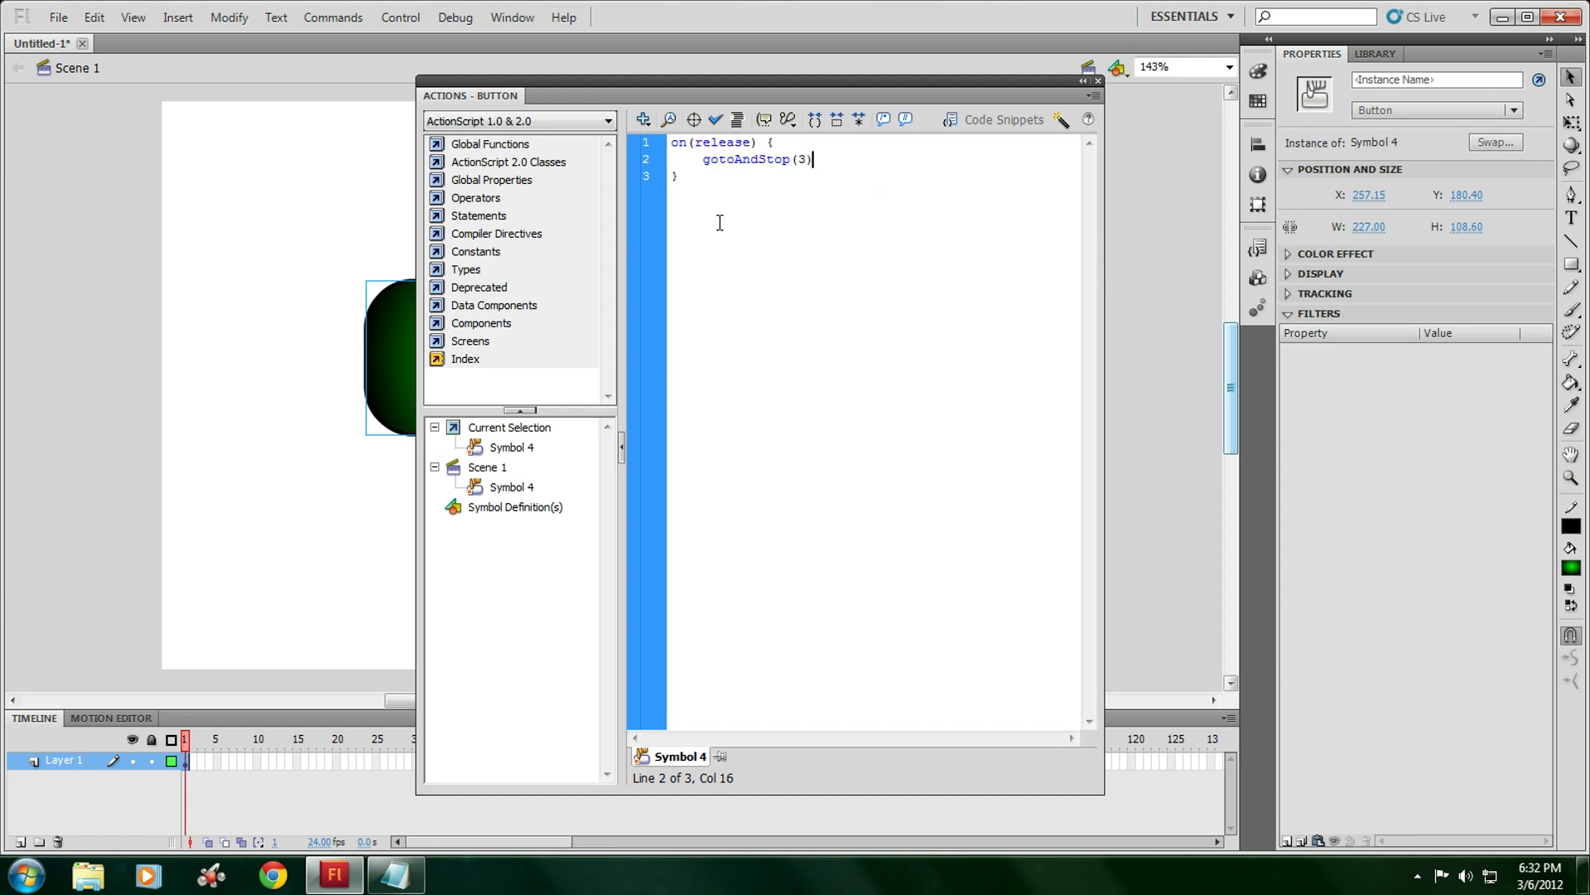
Auto Format the script, close the Actions panel and delete the Play button from the stage
click(737, 122)
key(ctrl+a)
click(1099, 80)
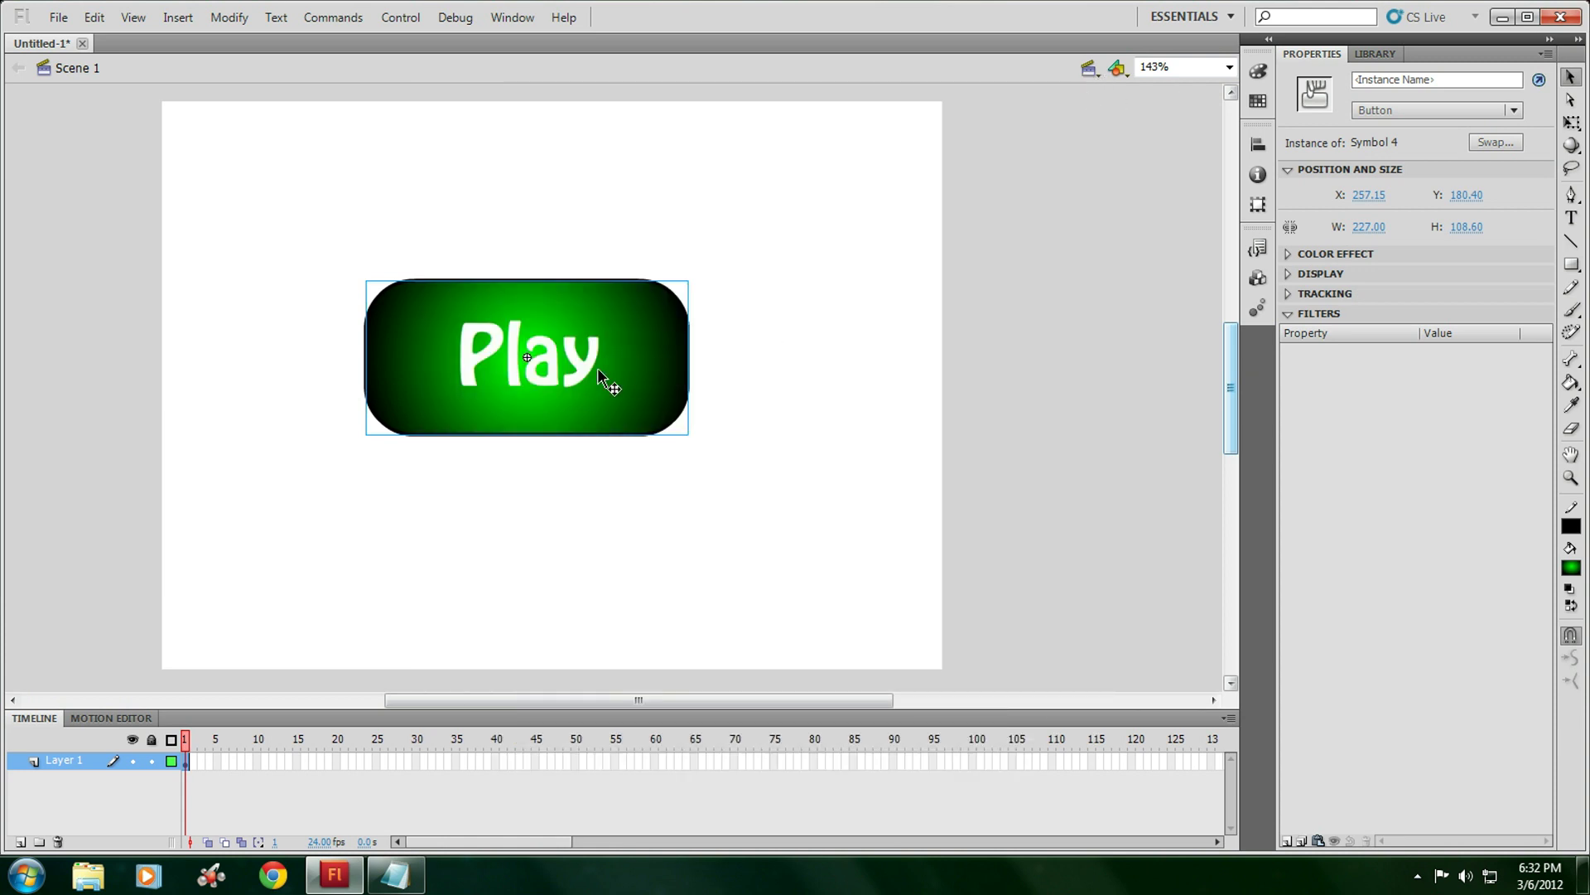
key(Delete)
Drag button 1 (Play) and button 2 (Rules) from the Library onto the stage, Play above Rules
click(1375, 53)
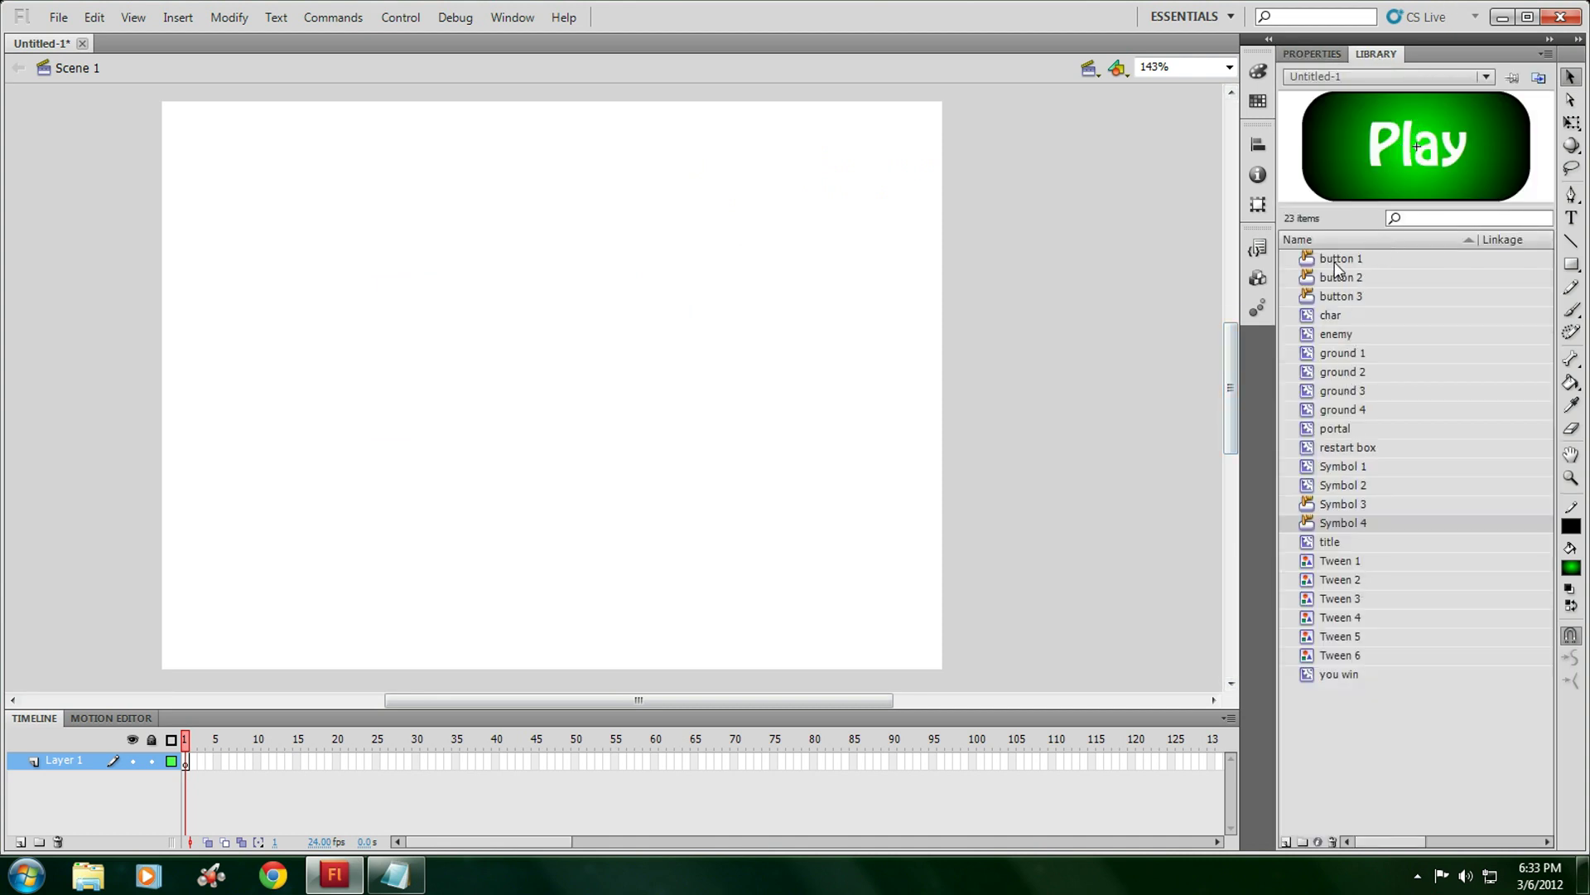
drag(1337, 259, 560, 247)
drag(1335, 277, 560, 454)
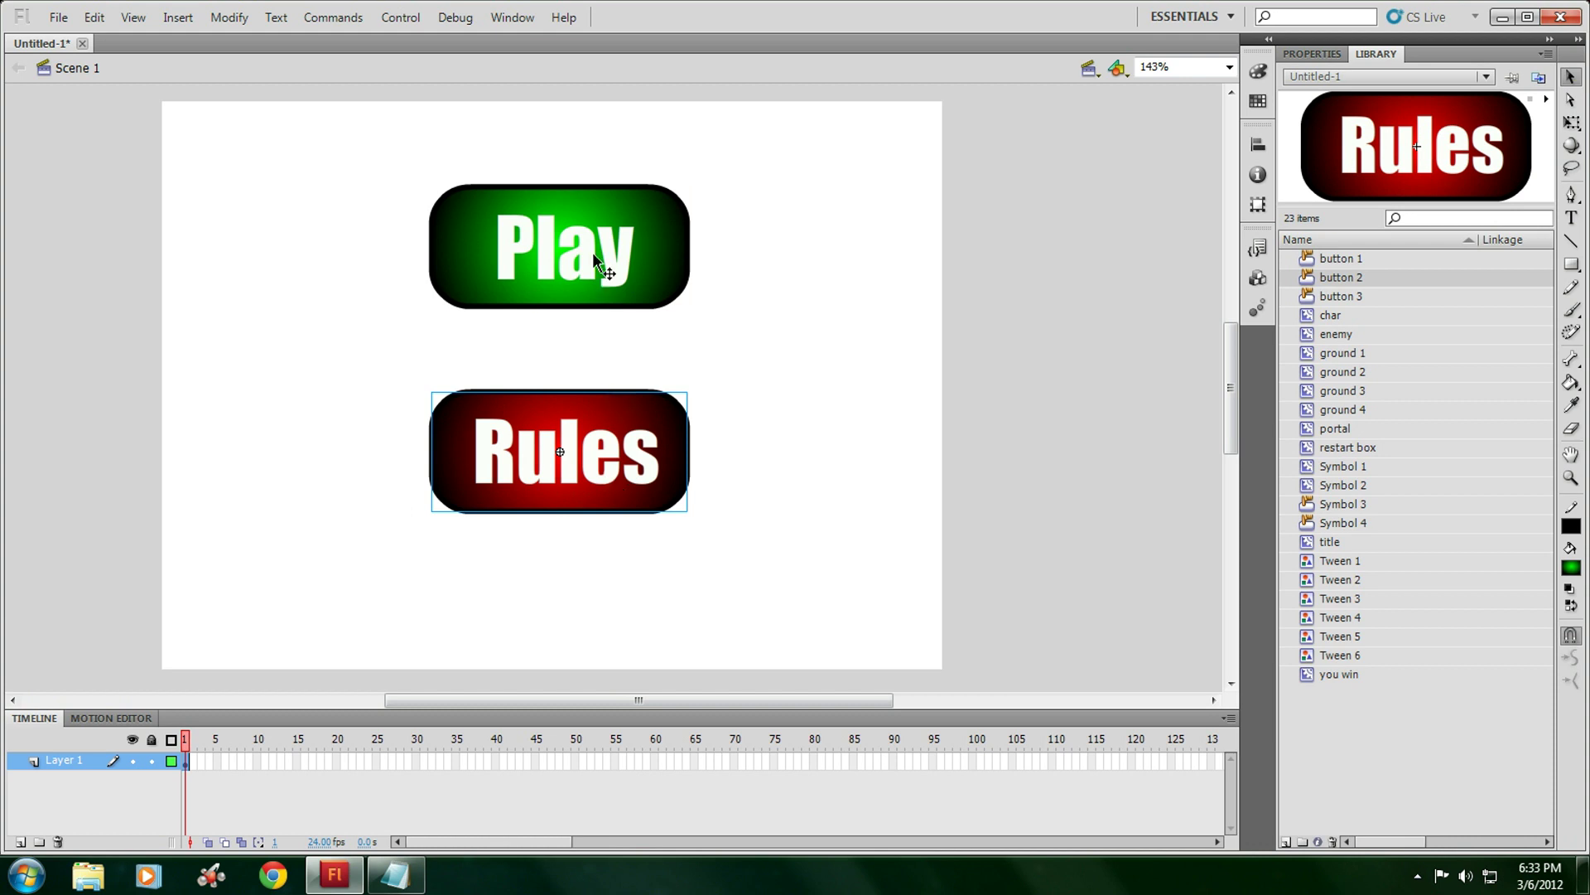
click(851, 453)
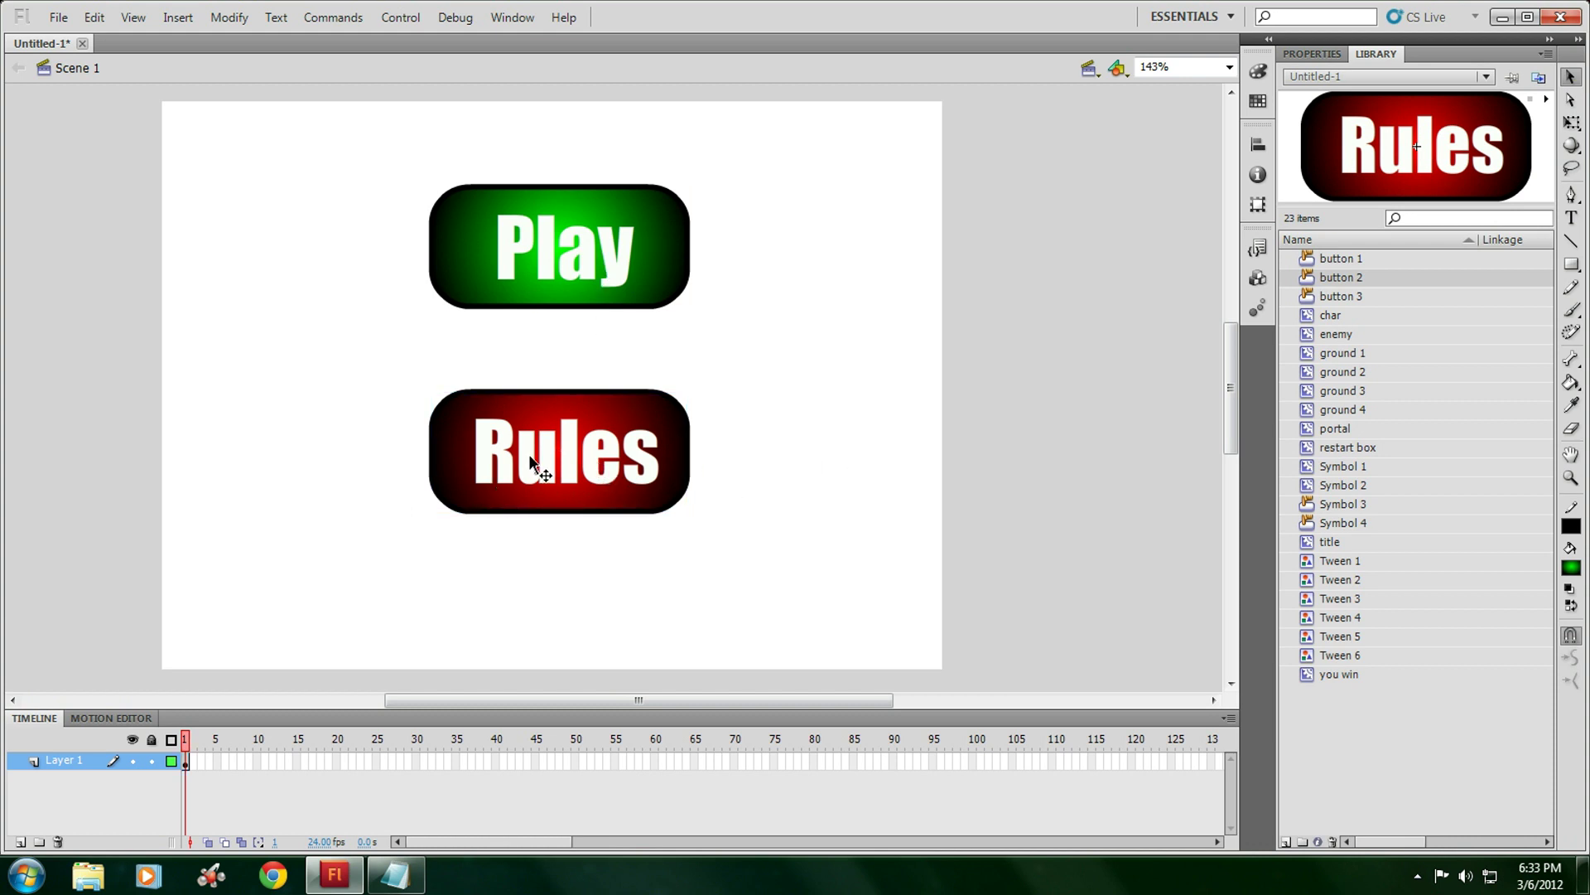
right_click(575, 284)
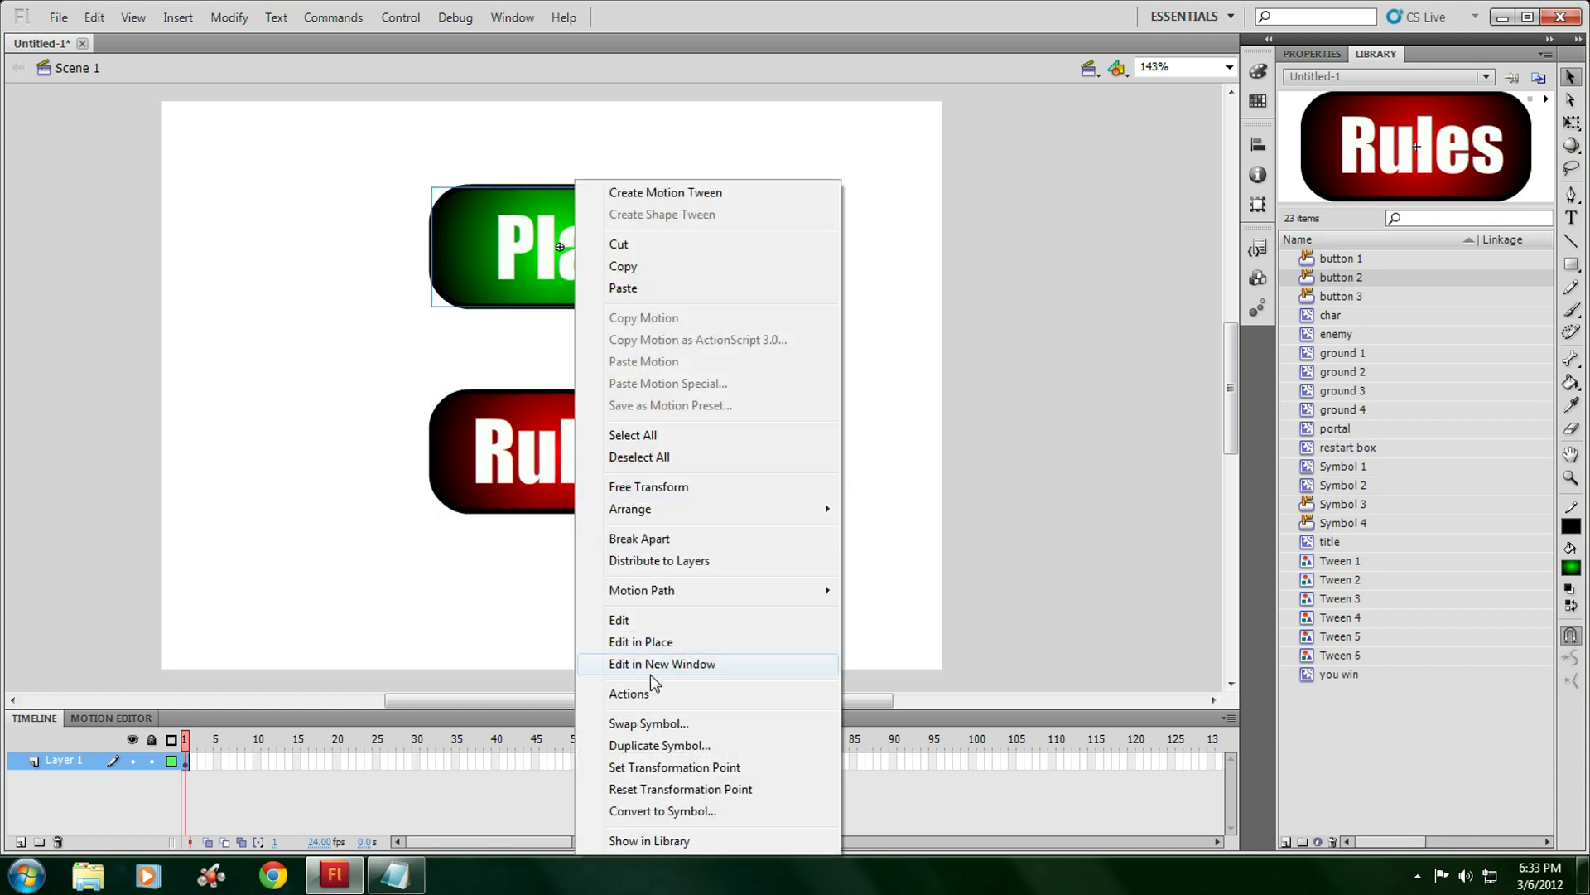
Write the Play button's on (release) gotoAndStop(3) script, Auto Format it and copy it
click(651, 691)
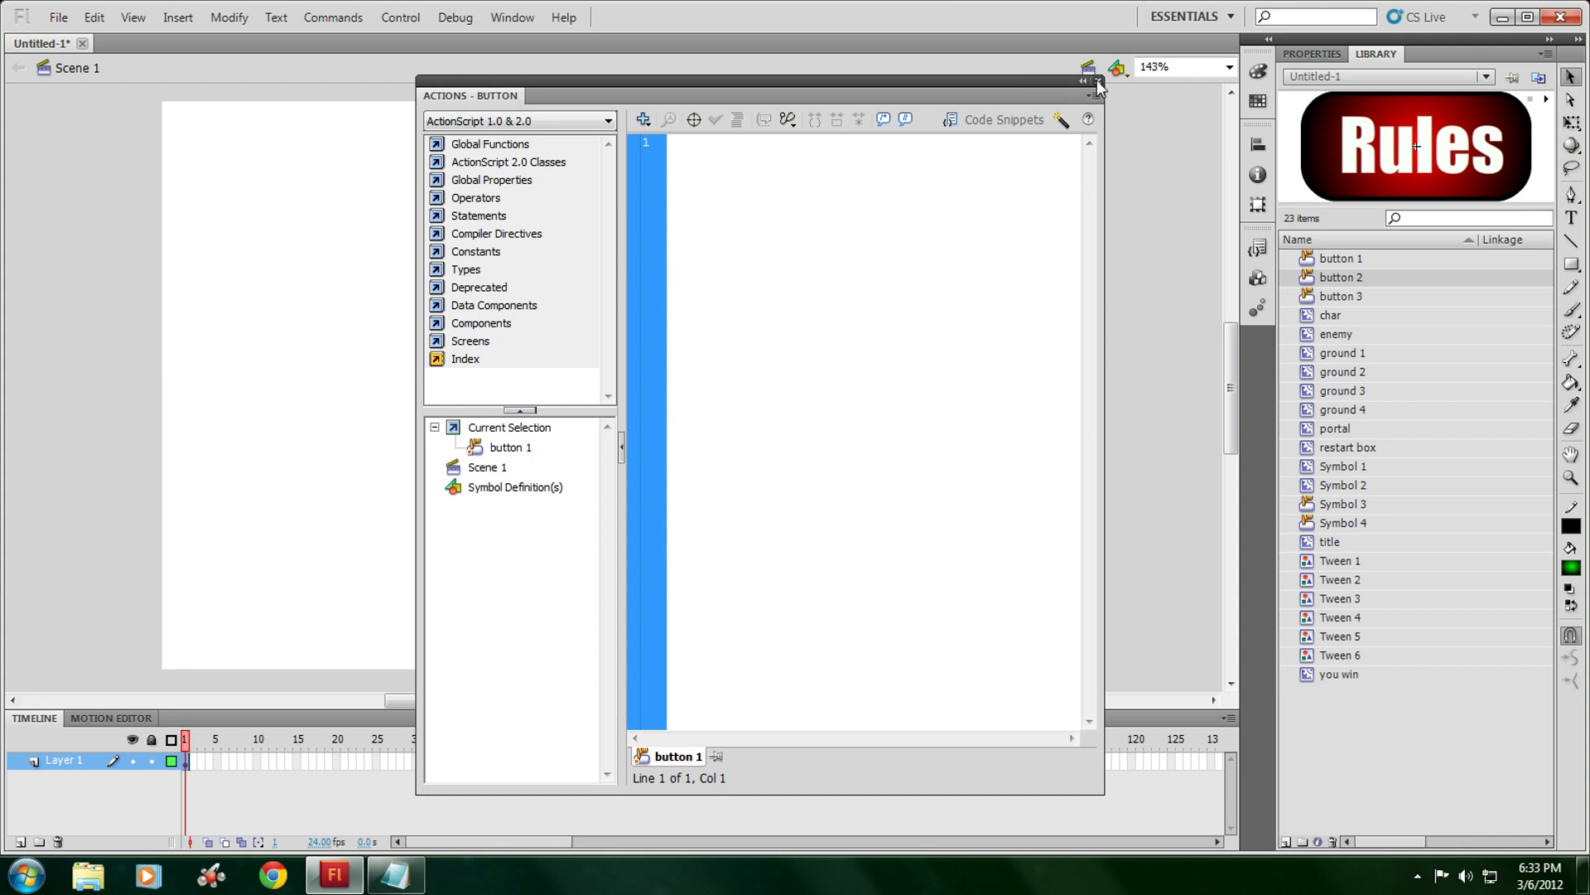
click(790, 191)
text(on (r)
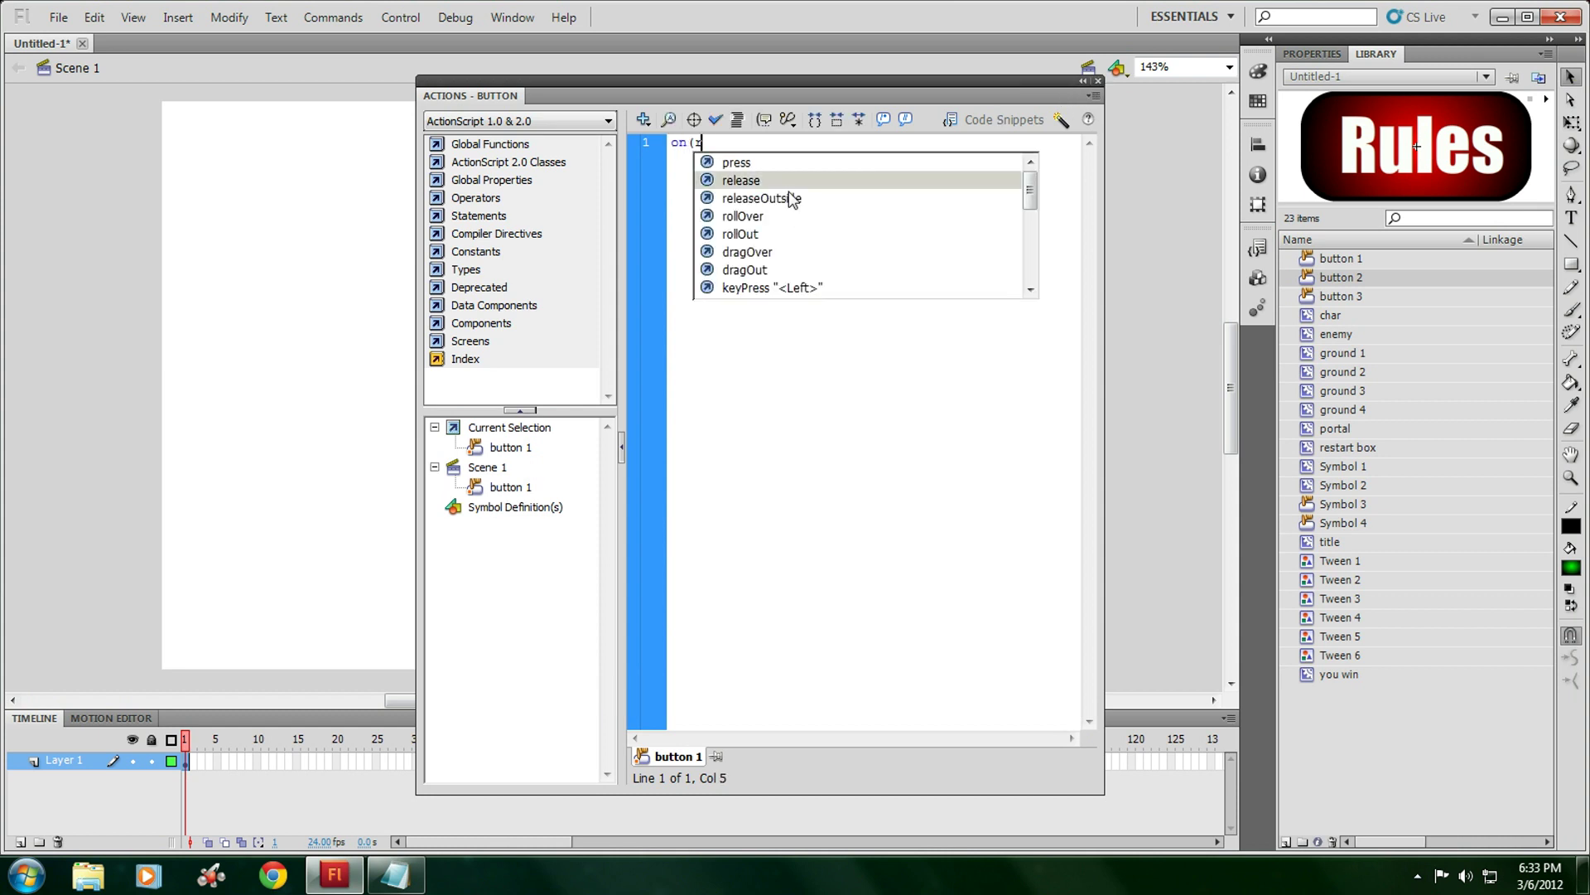
key(Return)
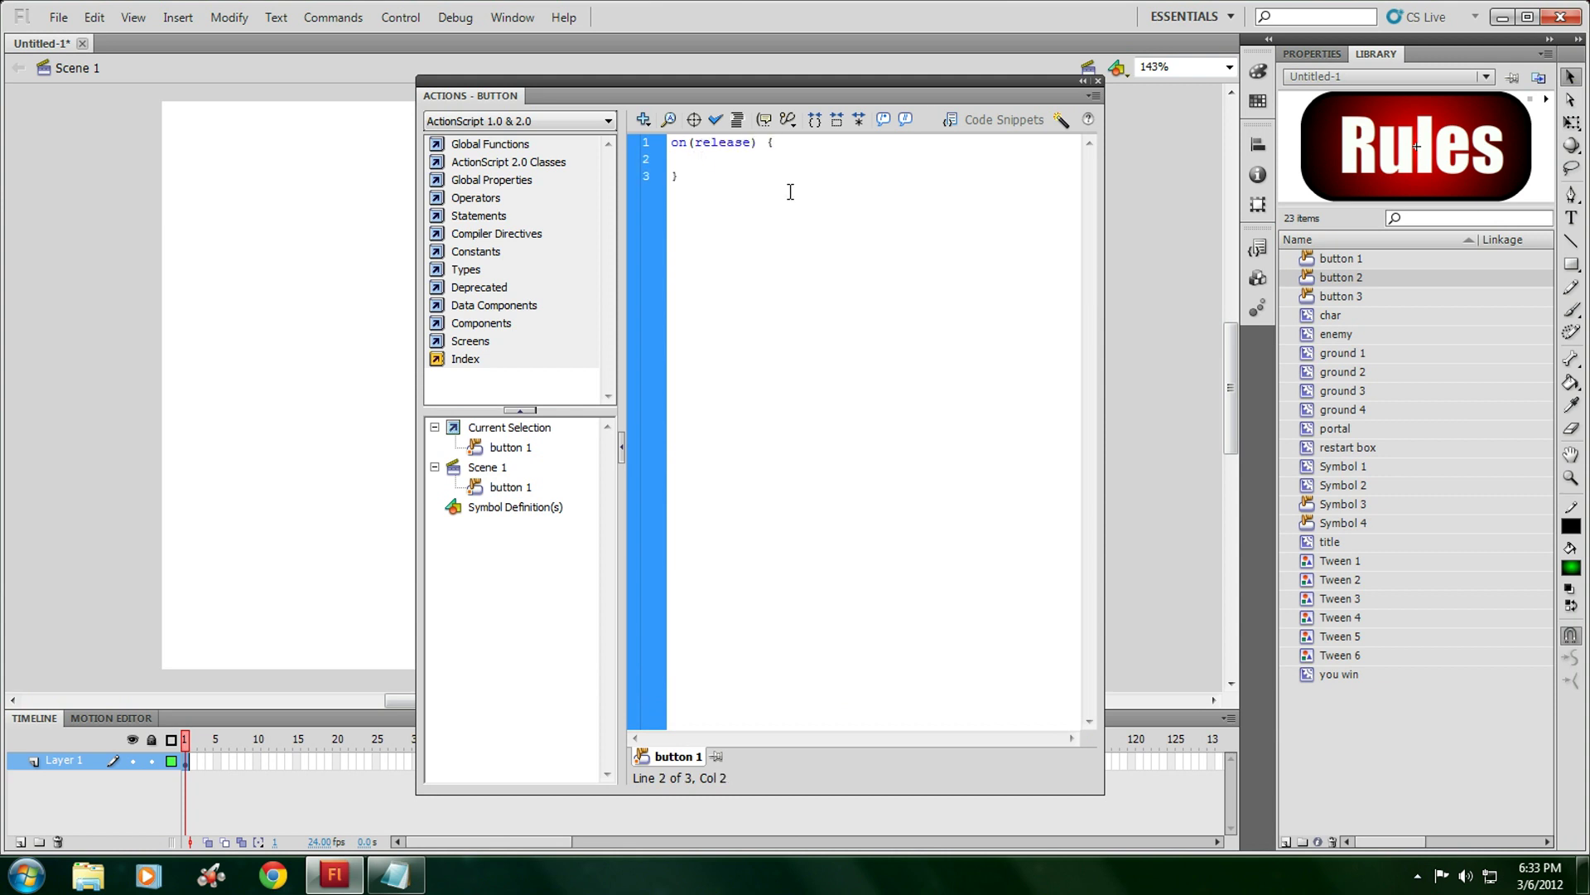
text(gotoAndStop()
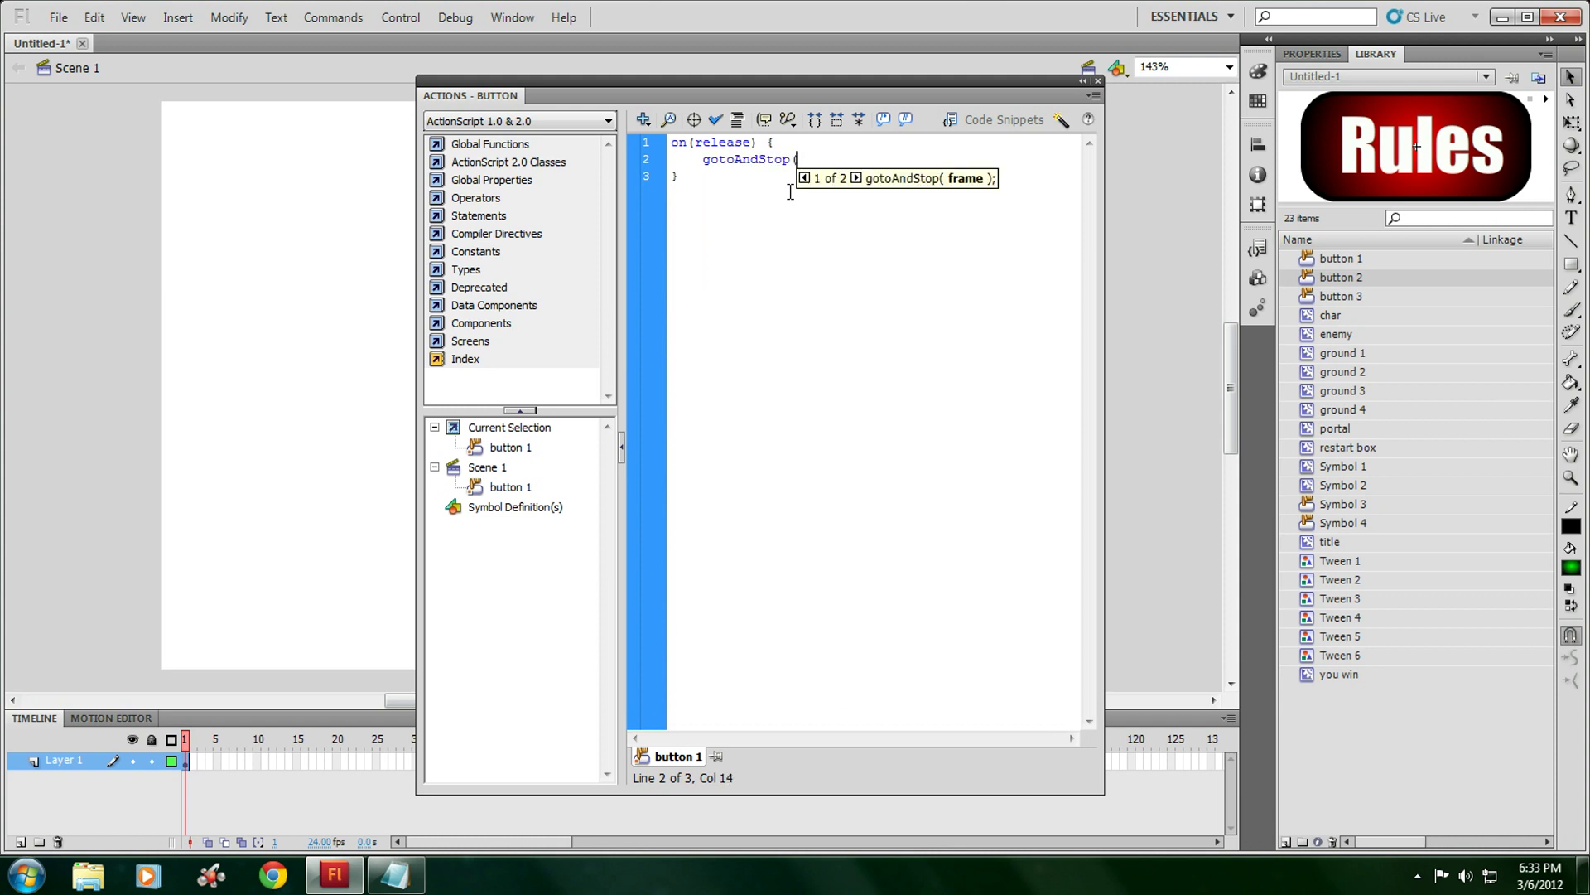
text(3))
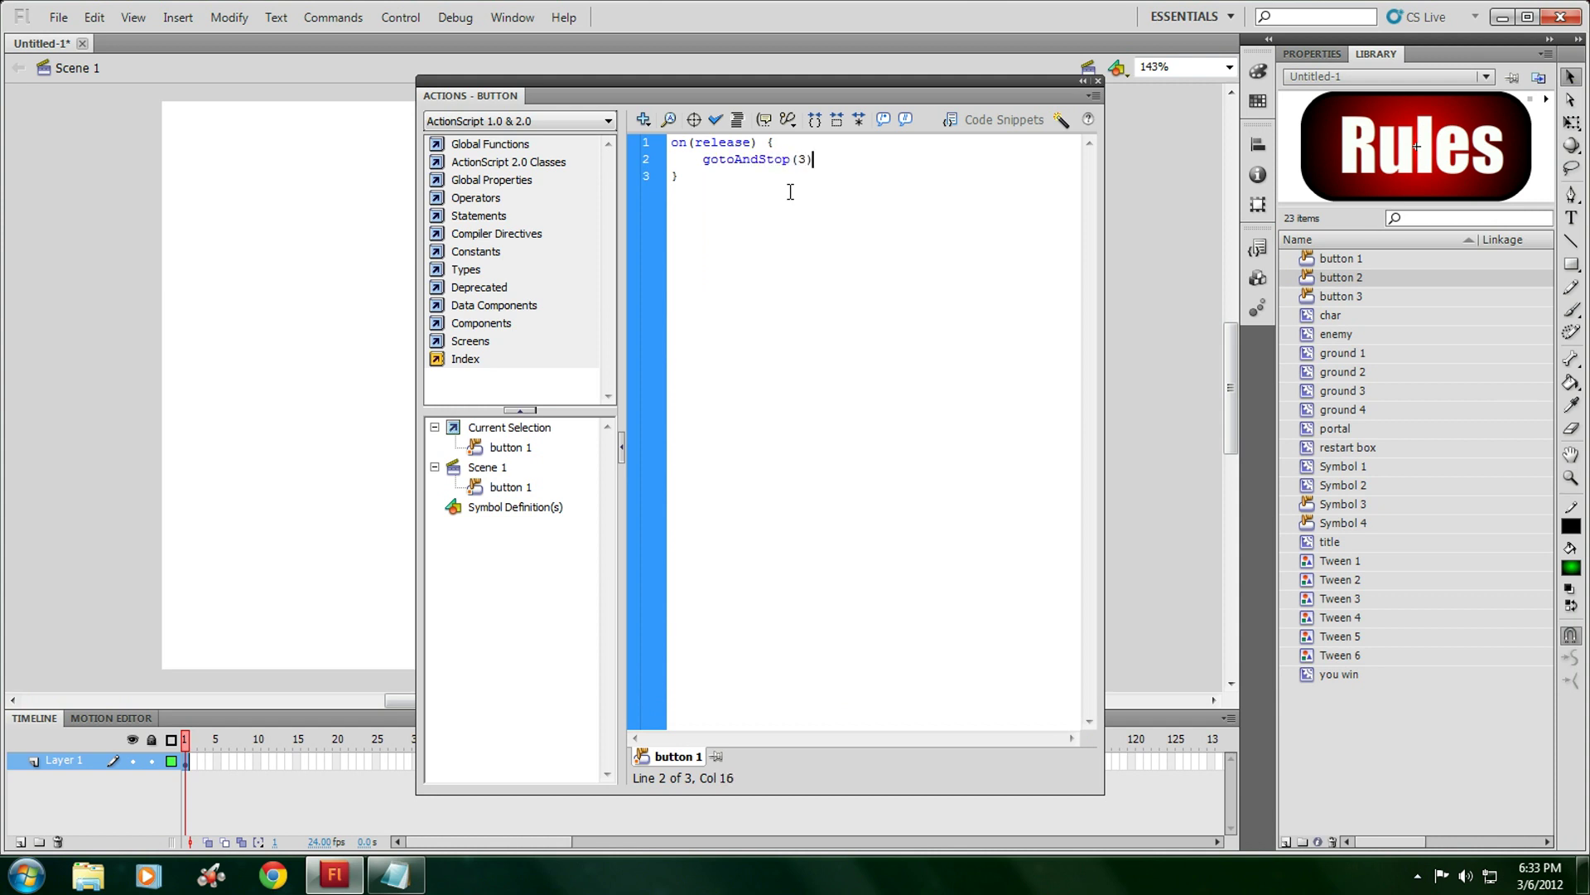
click(738, 120)
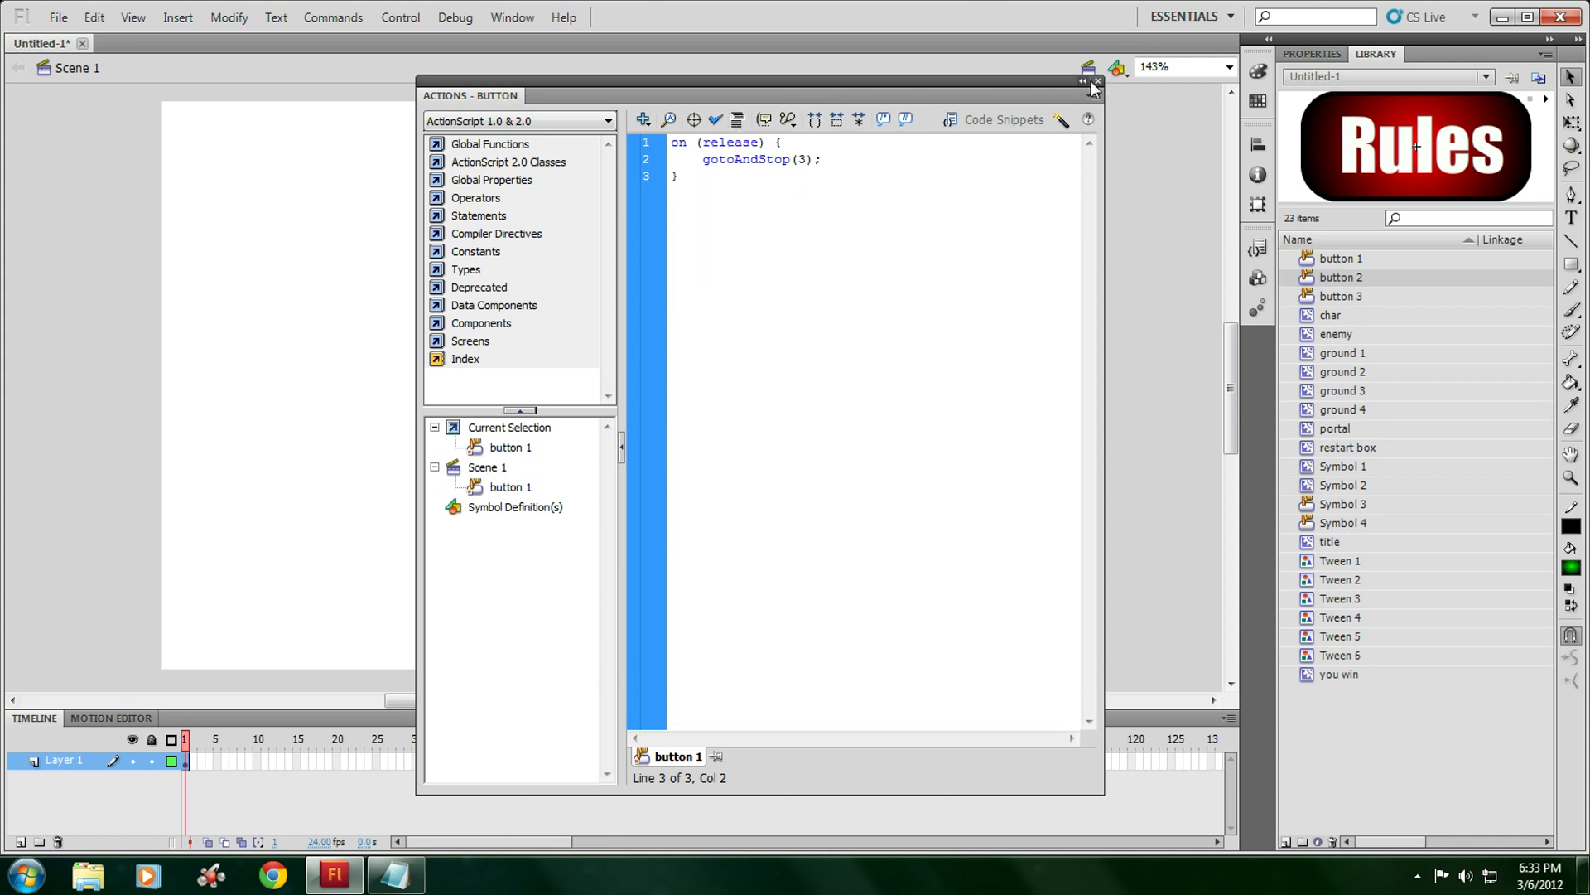
drag(680, 176, 671, 142)
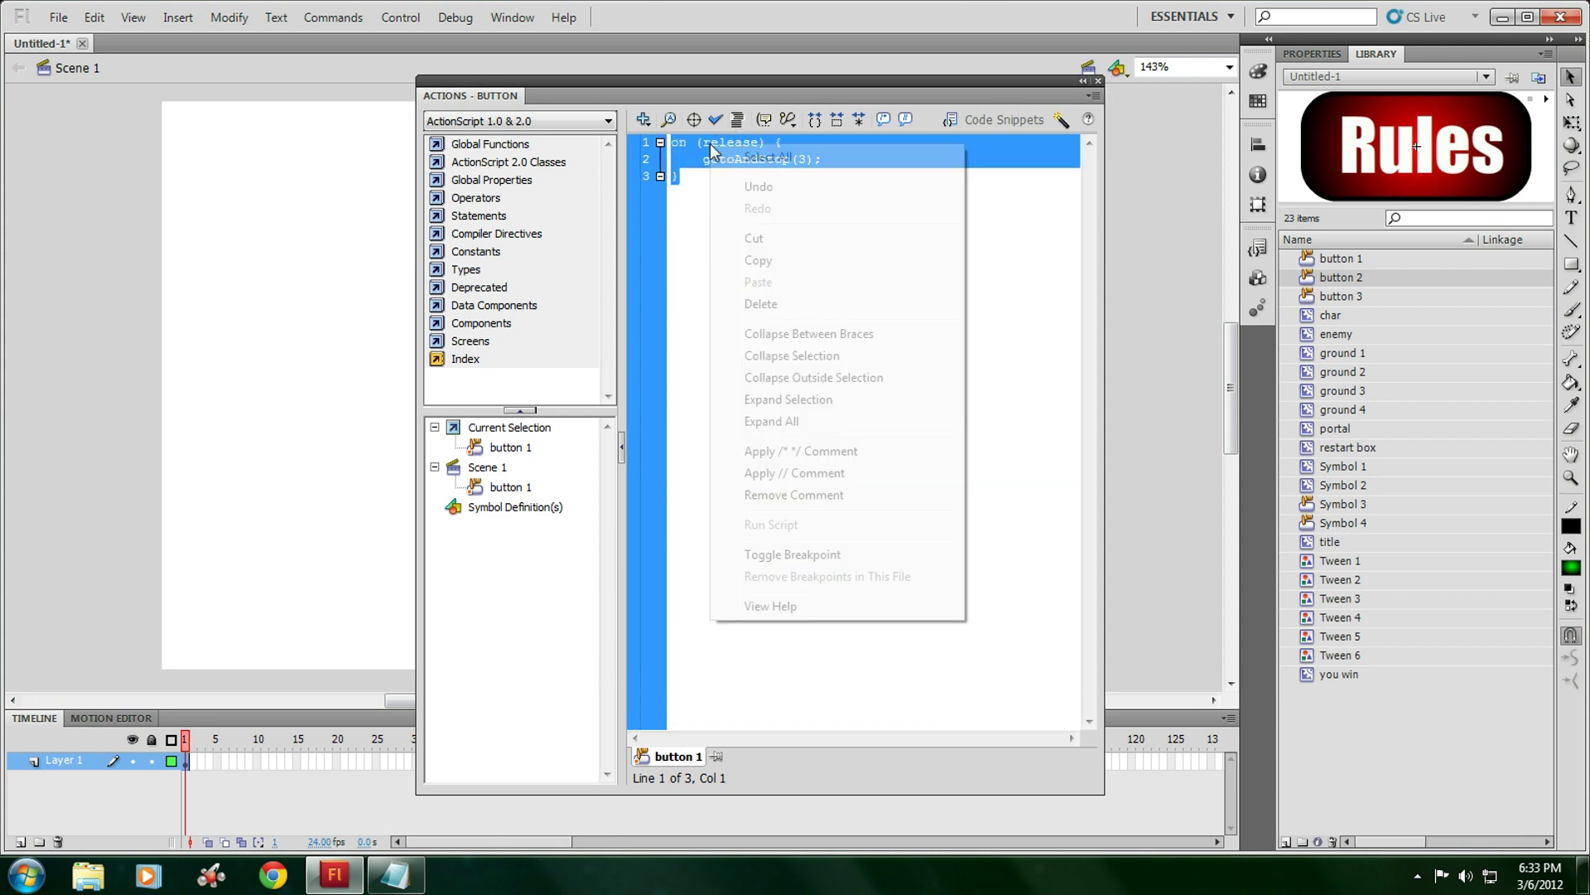
right_click(719, 159)
click(758, 260)
click(1099, 80)
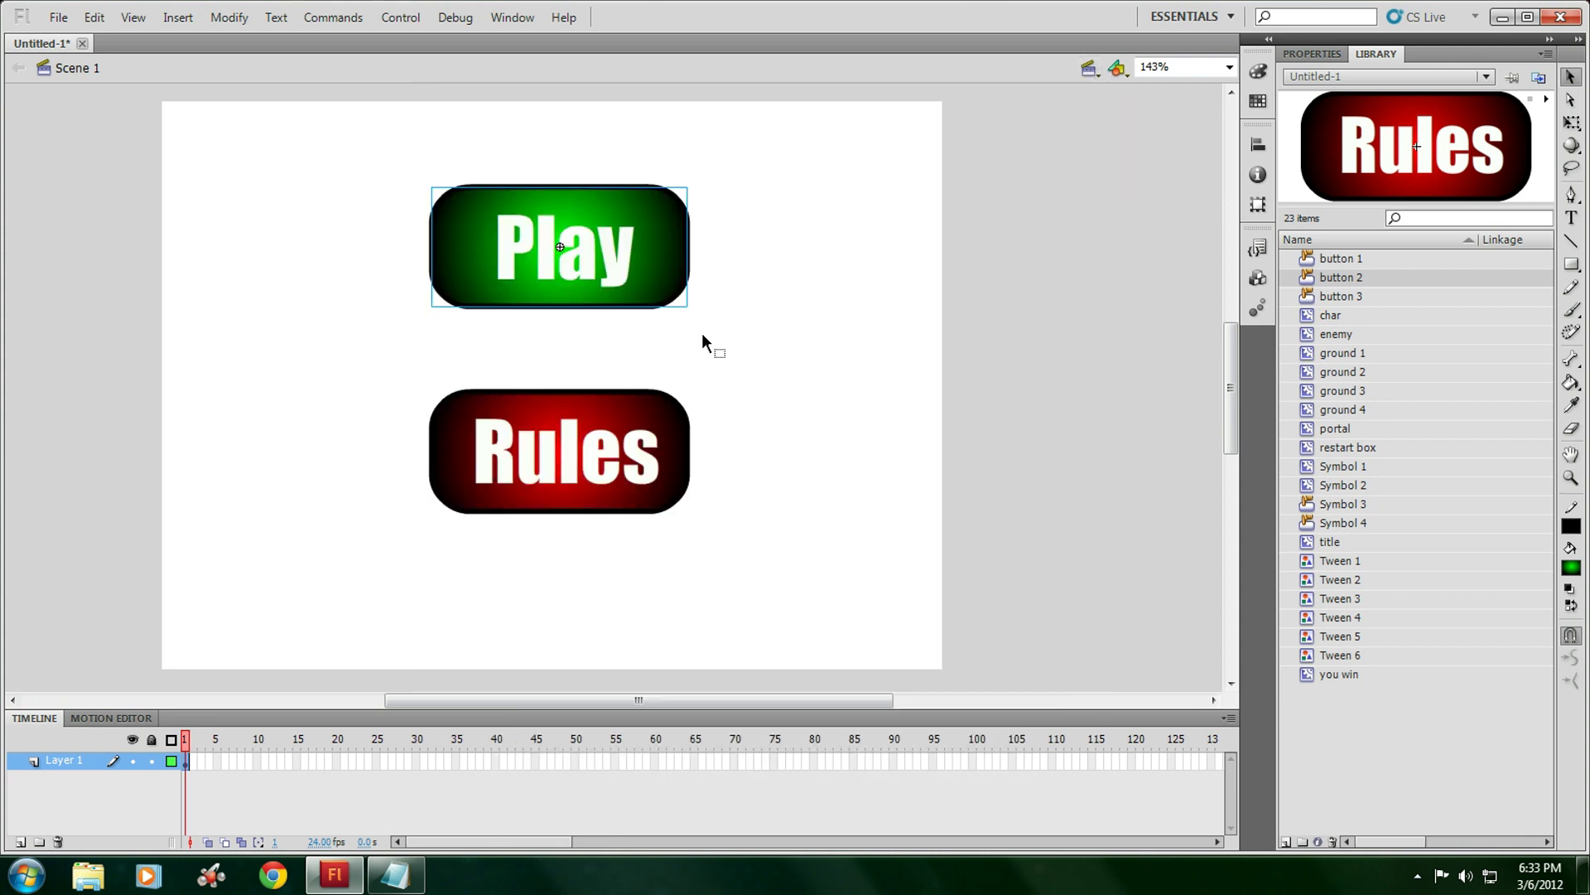
Paste the release handler into the Rules button's script and change its target frame to 2
right_click(580, 447)
click(655, 700)
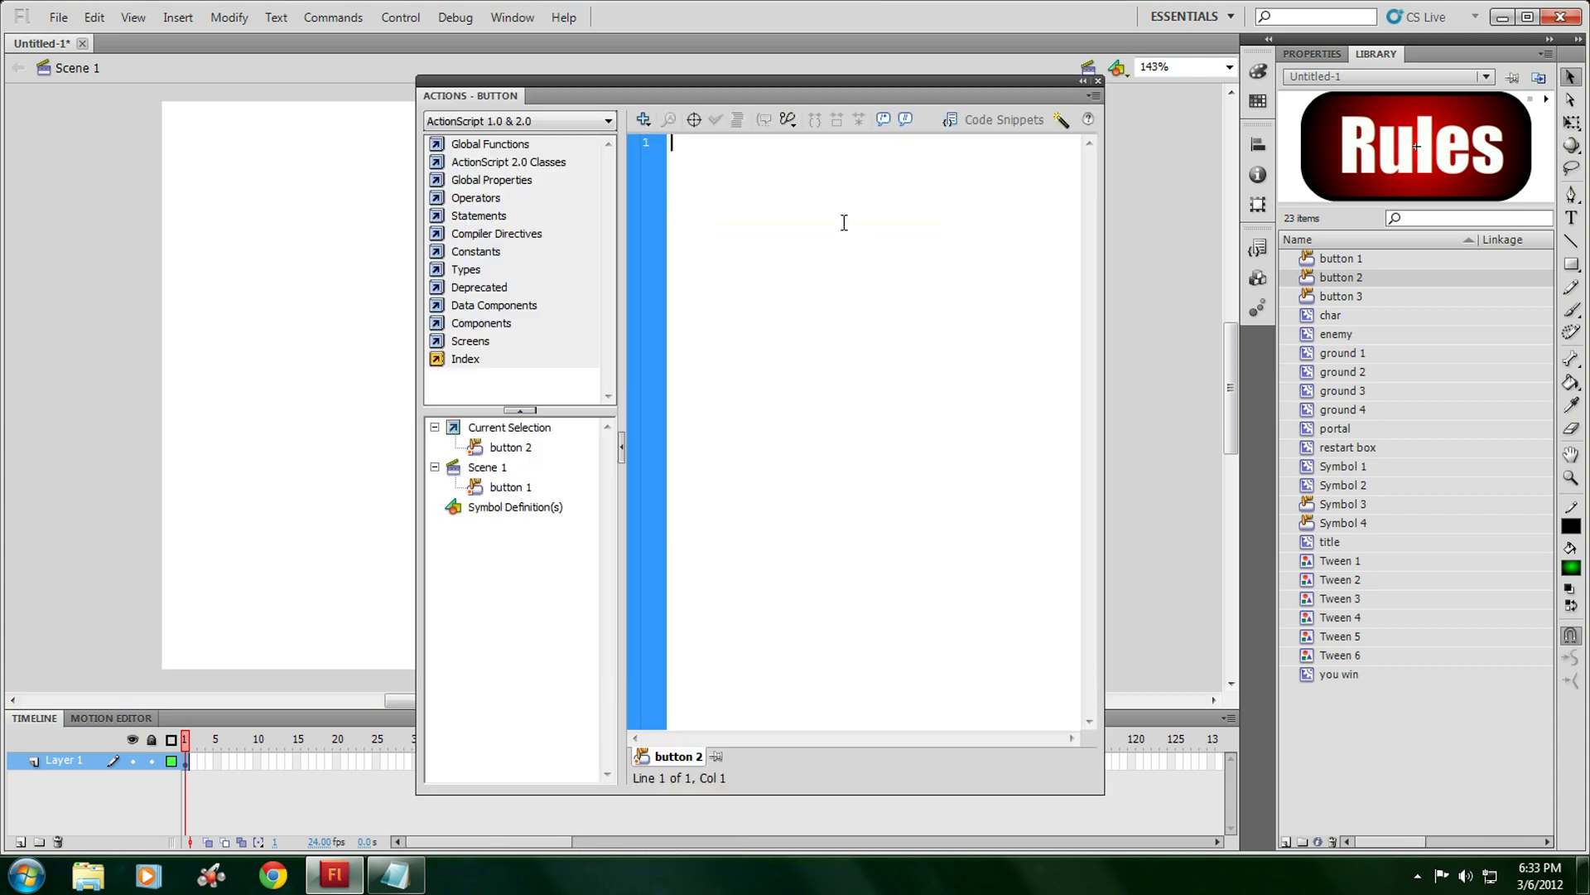
right_click(844, 222)
click(887, 360)
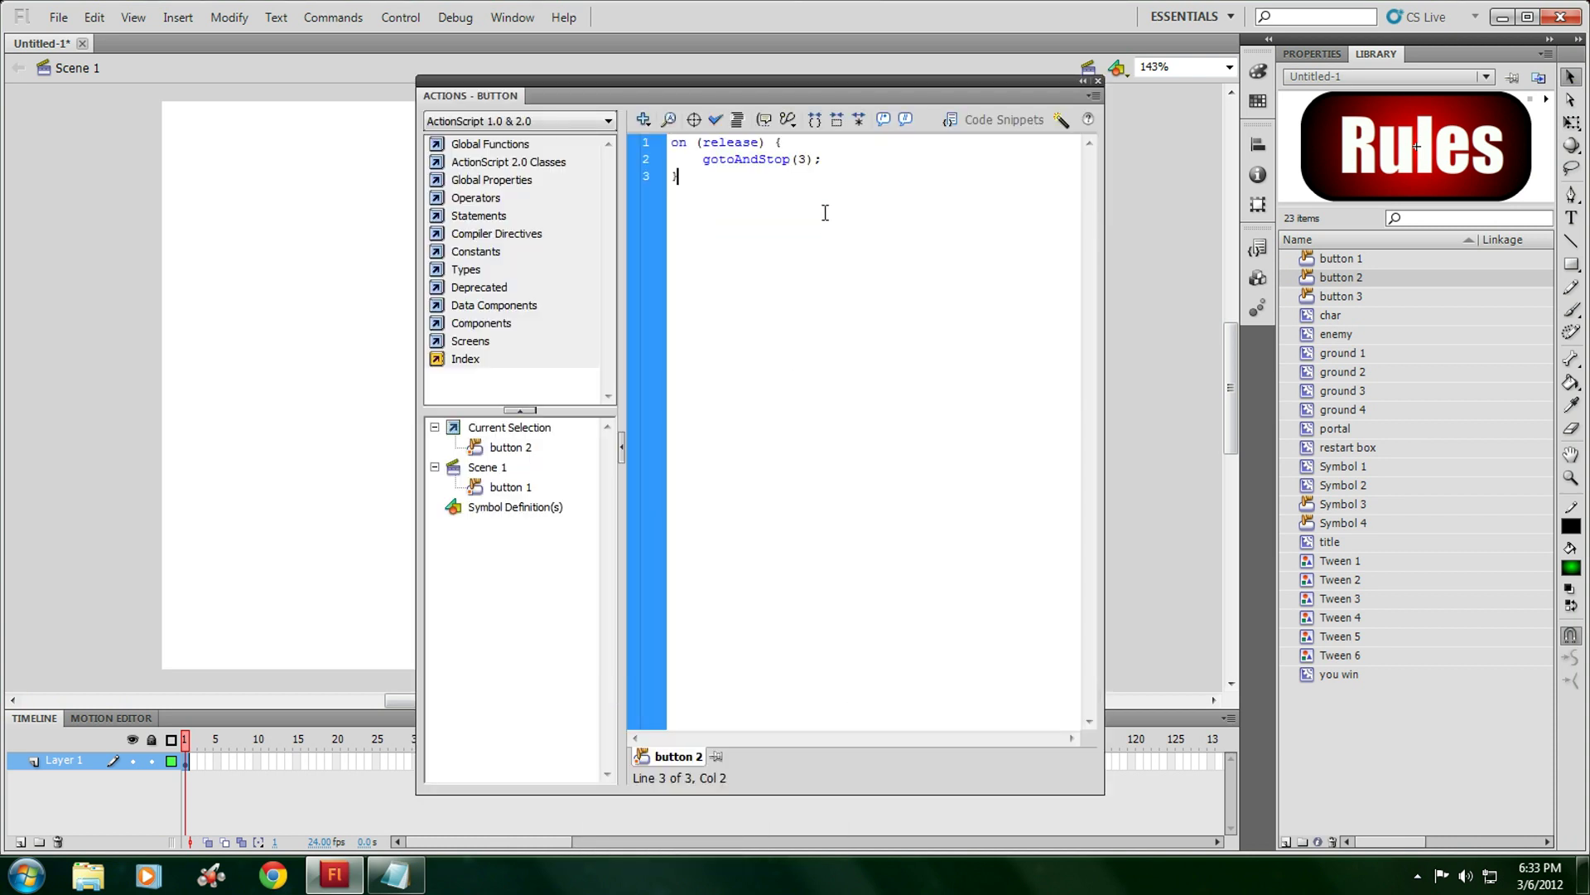
double_click(805, 163)
text(5)
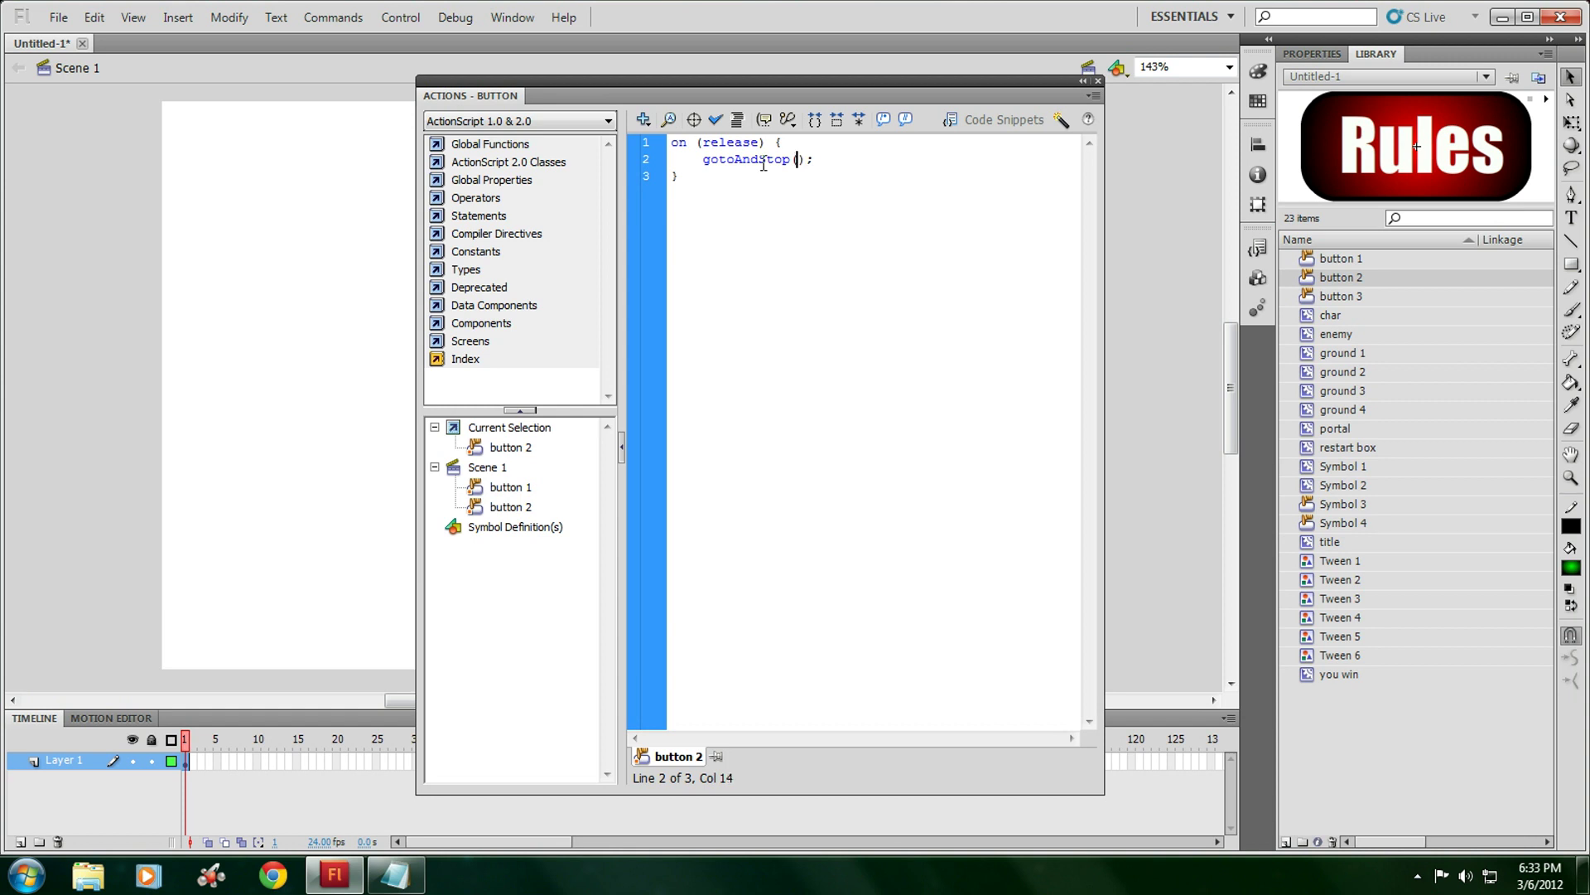
text(2)
click(1098, 81)
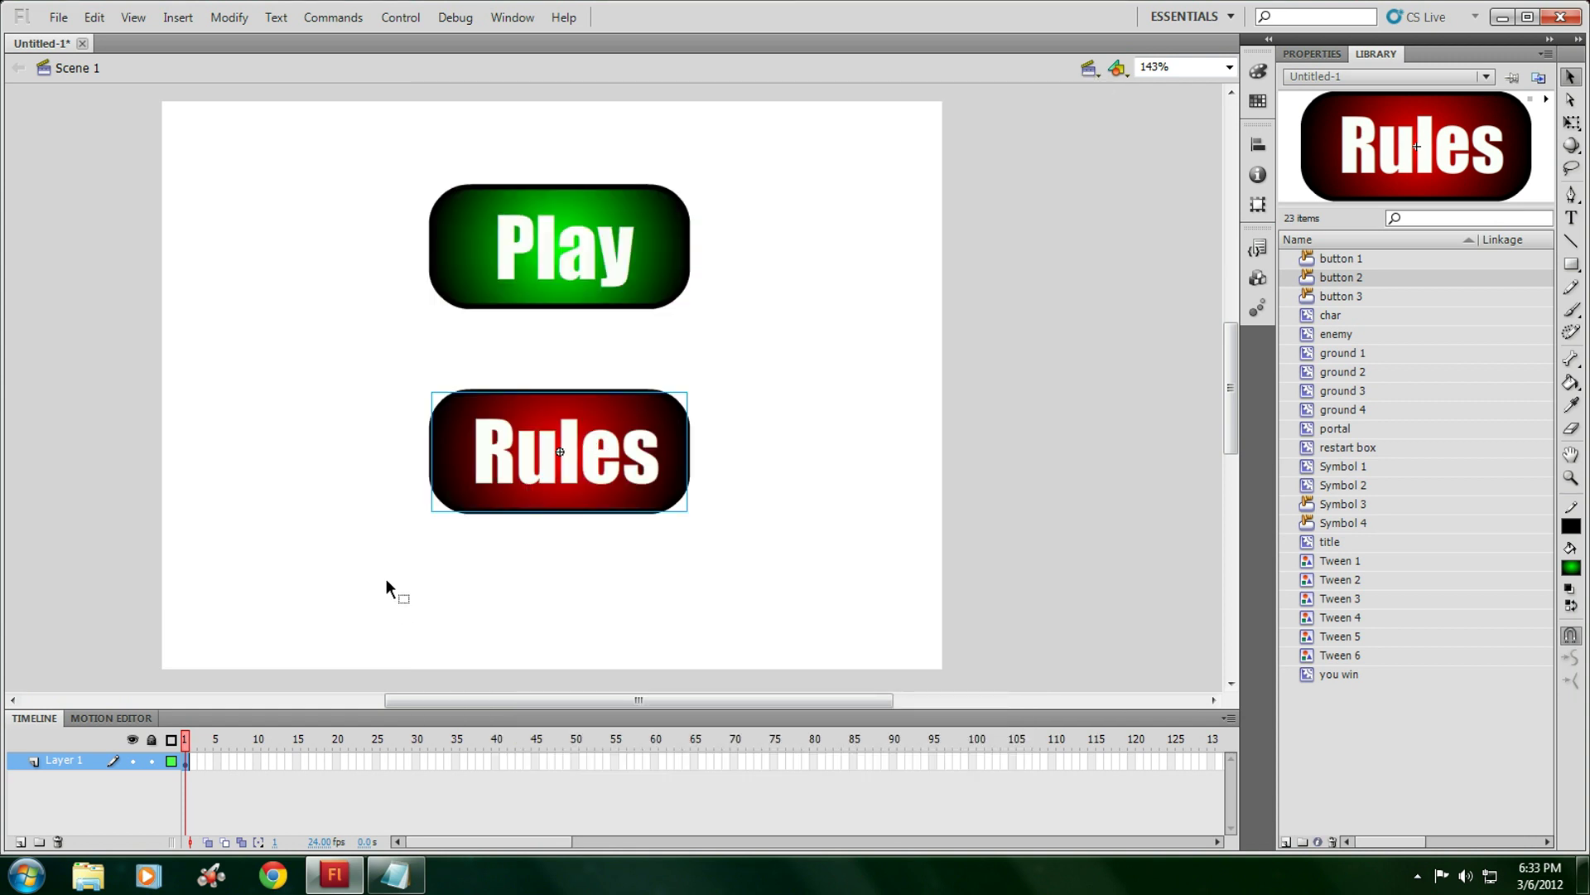
Create keyframes at frames 2 and 3 and delete the Play and Rules buttons from both
key(F6)
key(F6)
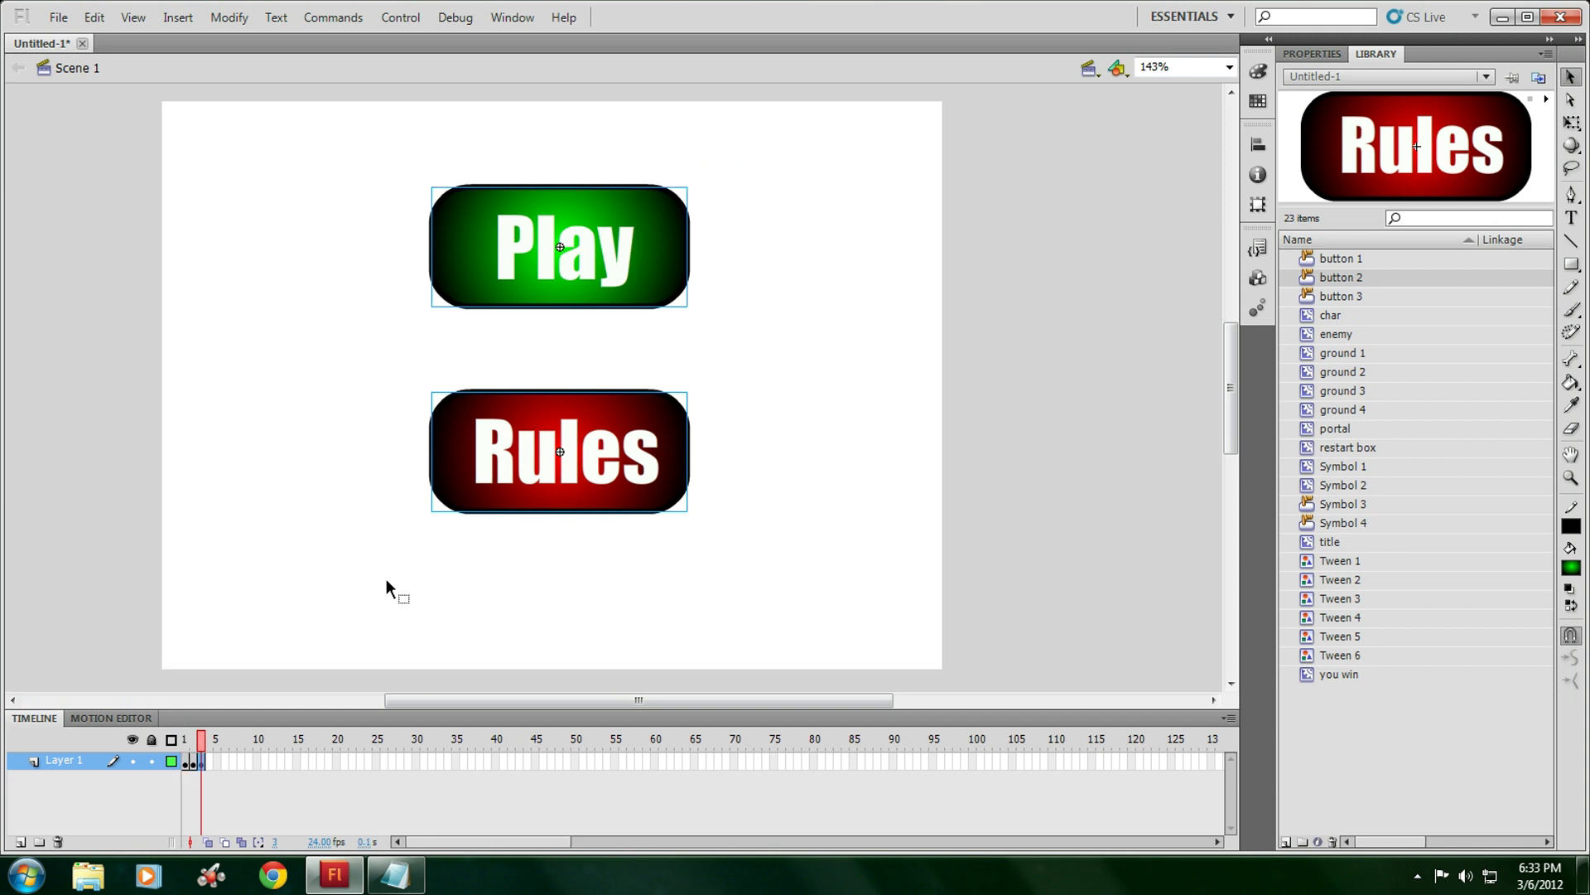
drag(201, 768, 207, 770)
click(206, 769)
key(Delete)
click(196, 769)
key(Delete)
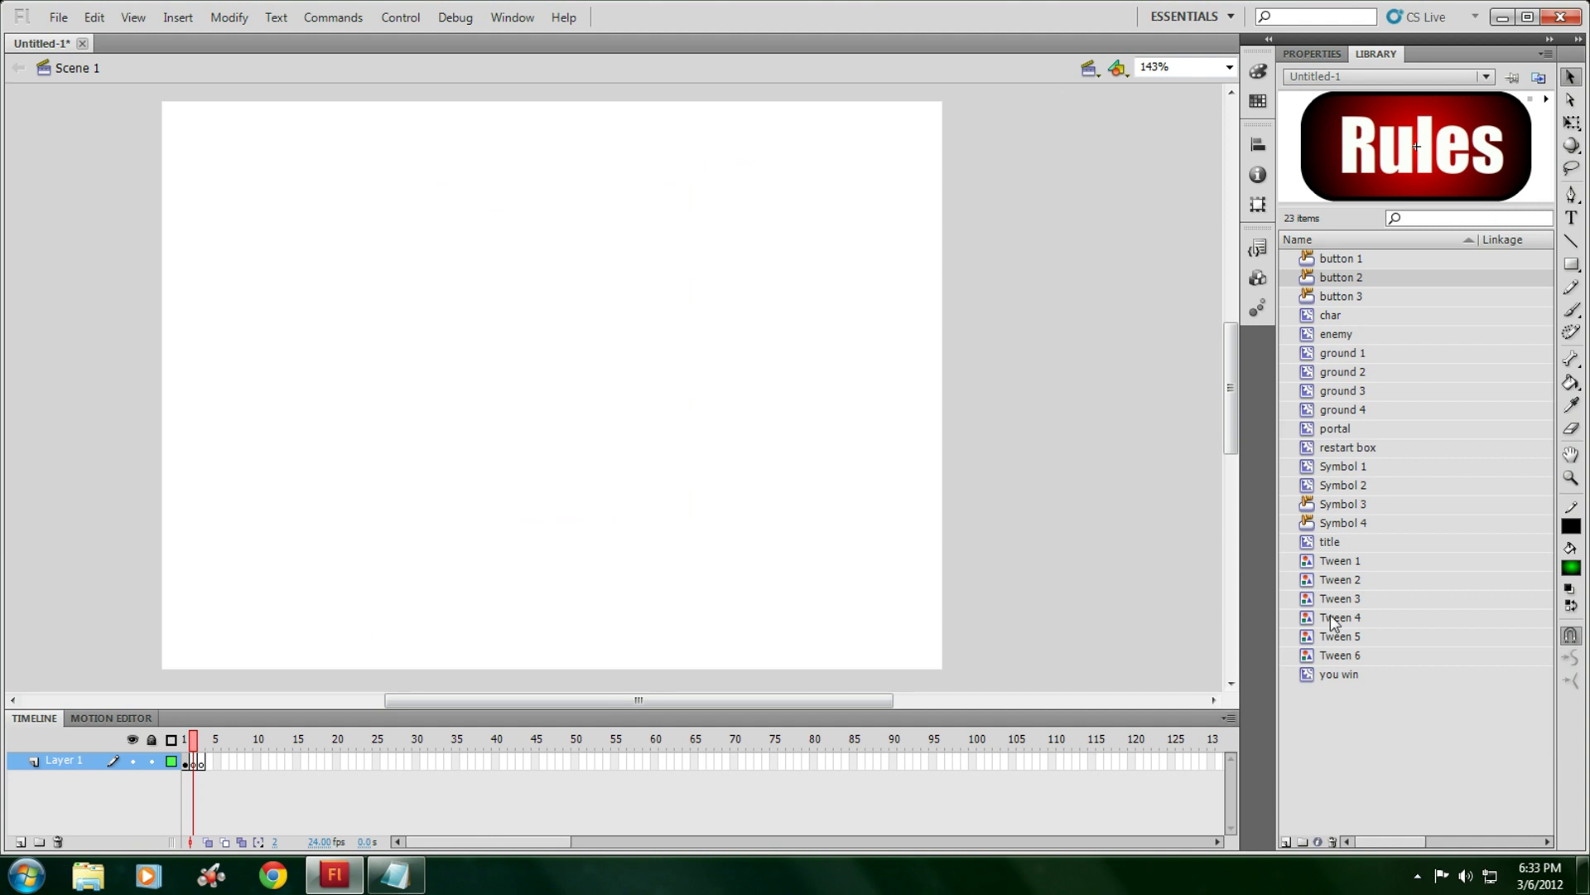
Place button 3 (Back) on the frame 2 stage and review its button states
click(1342, 298)
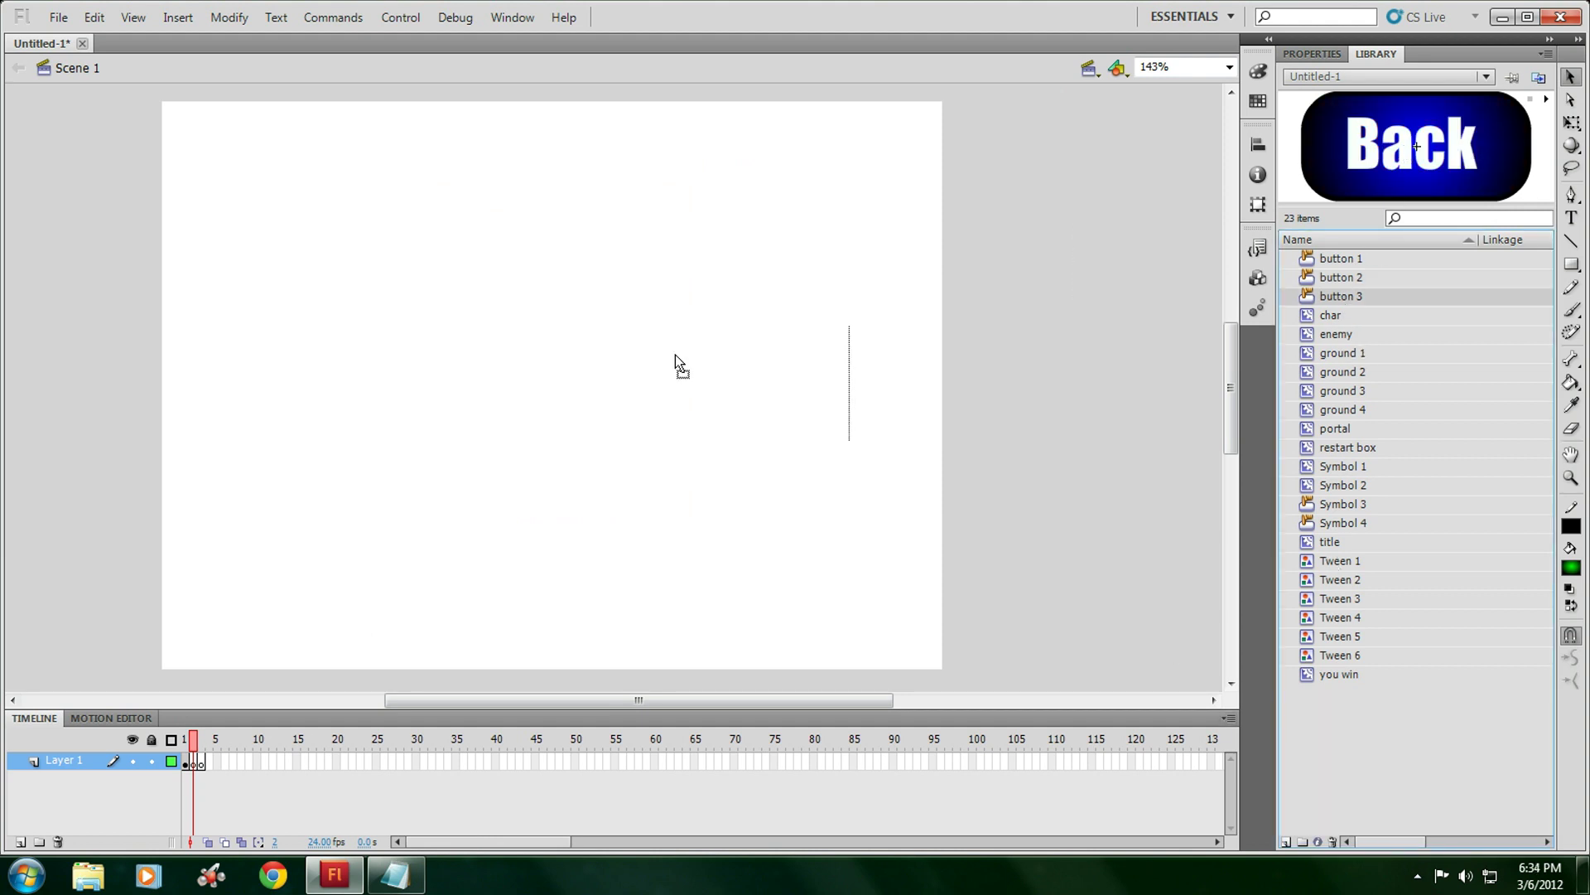
drag(506, 258, 506, 258)
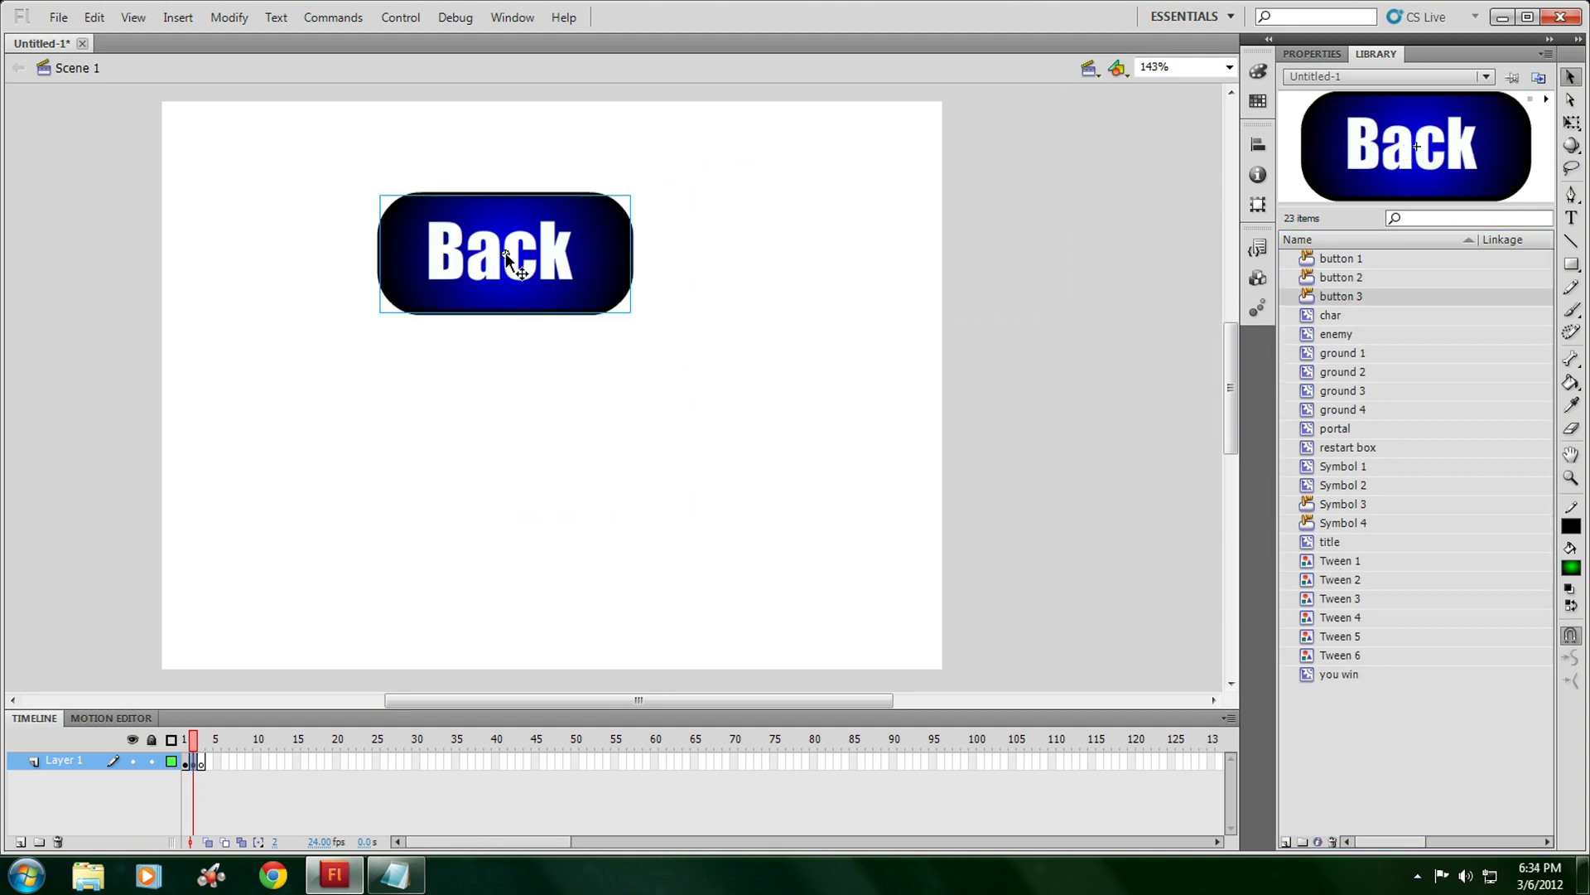
scroll(507, 258, up, 2)
double_click(510, 308)
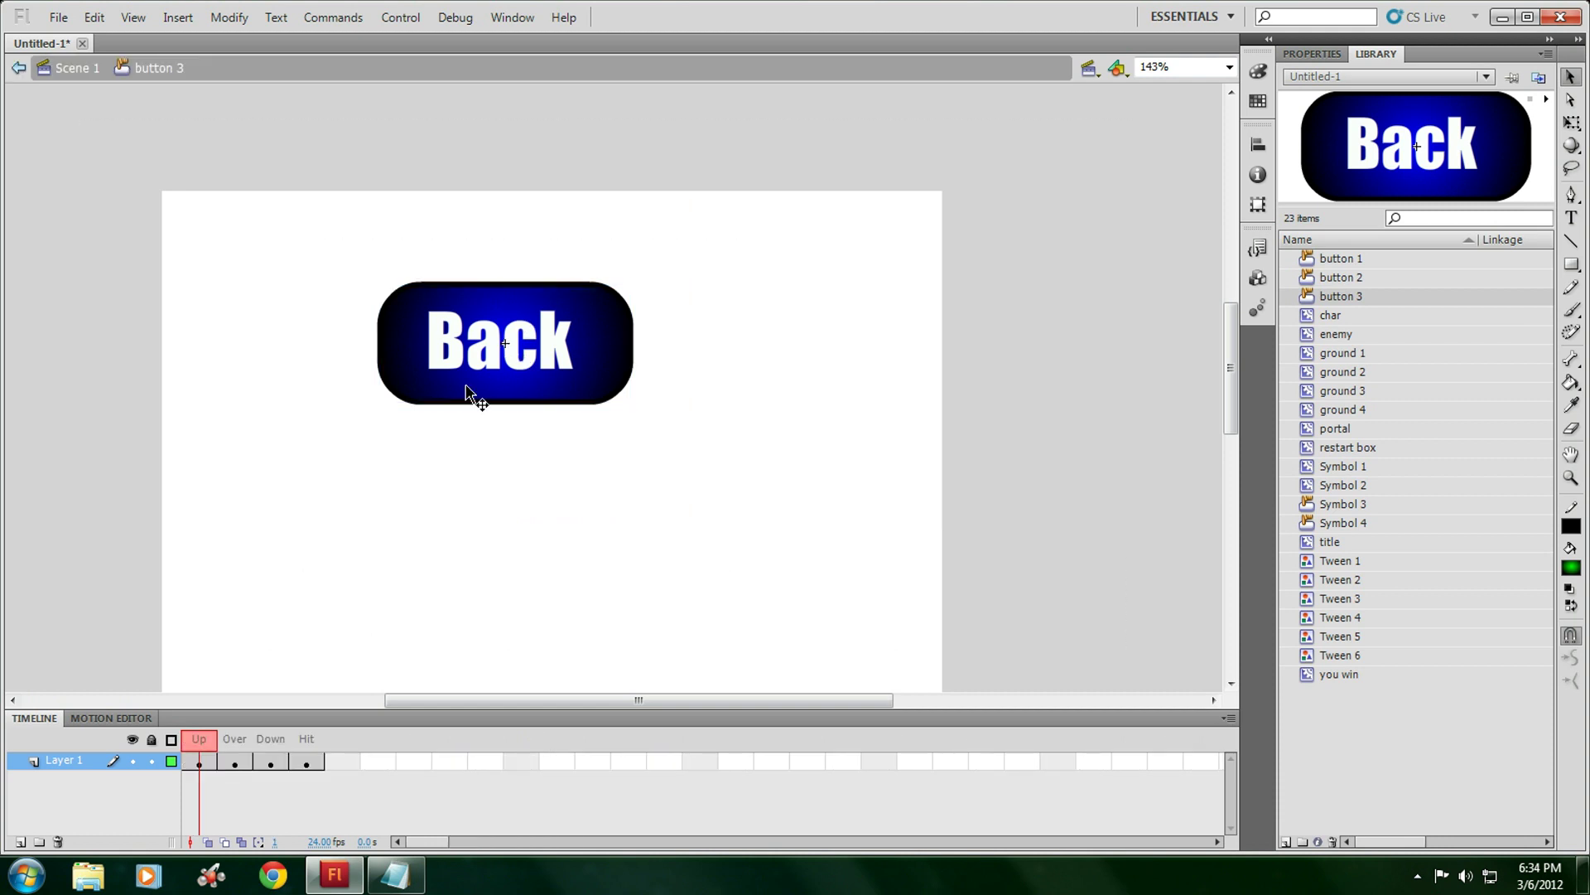
click(240, 740)
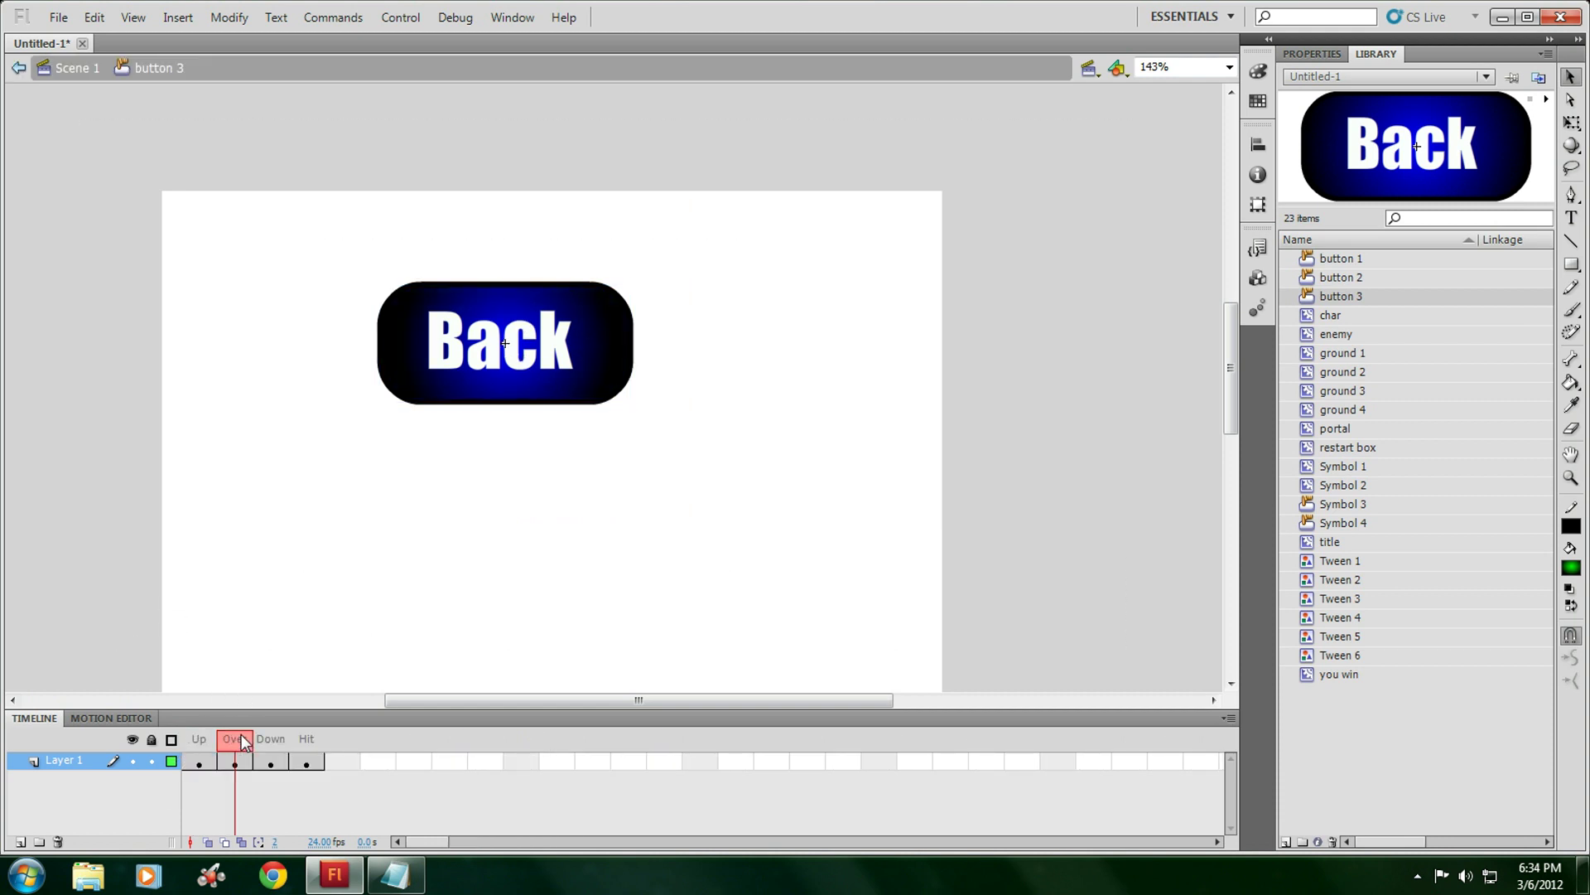
key(Return)
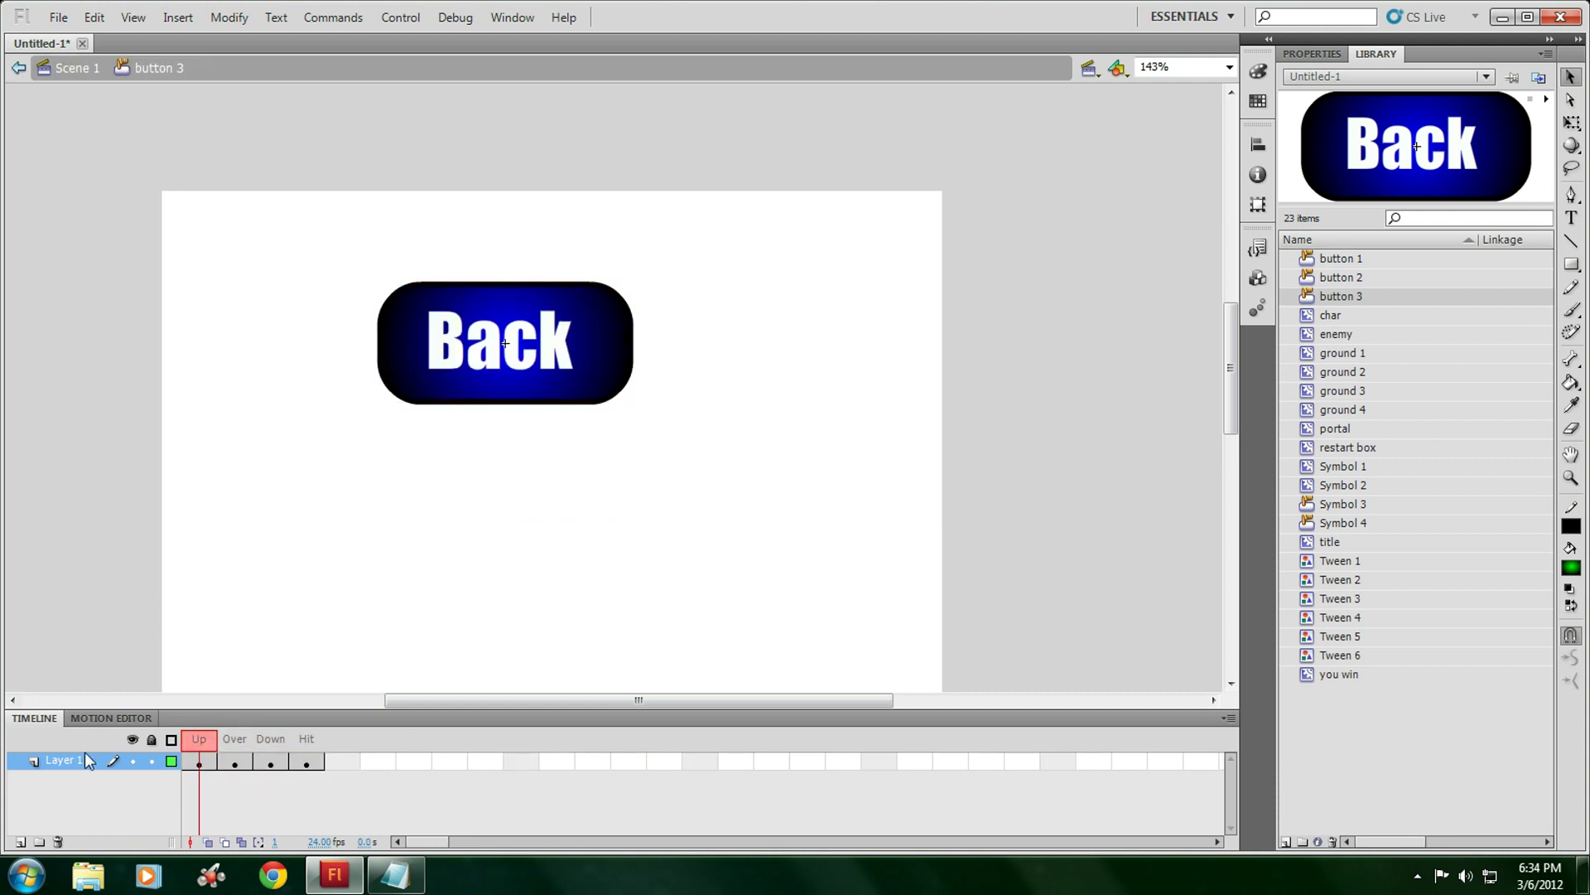
double_click(324, 501)
Move the Back button up and to the right near the top of the stage
scroll(553, 362, down, 2)
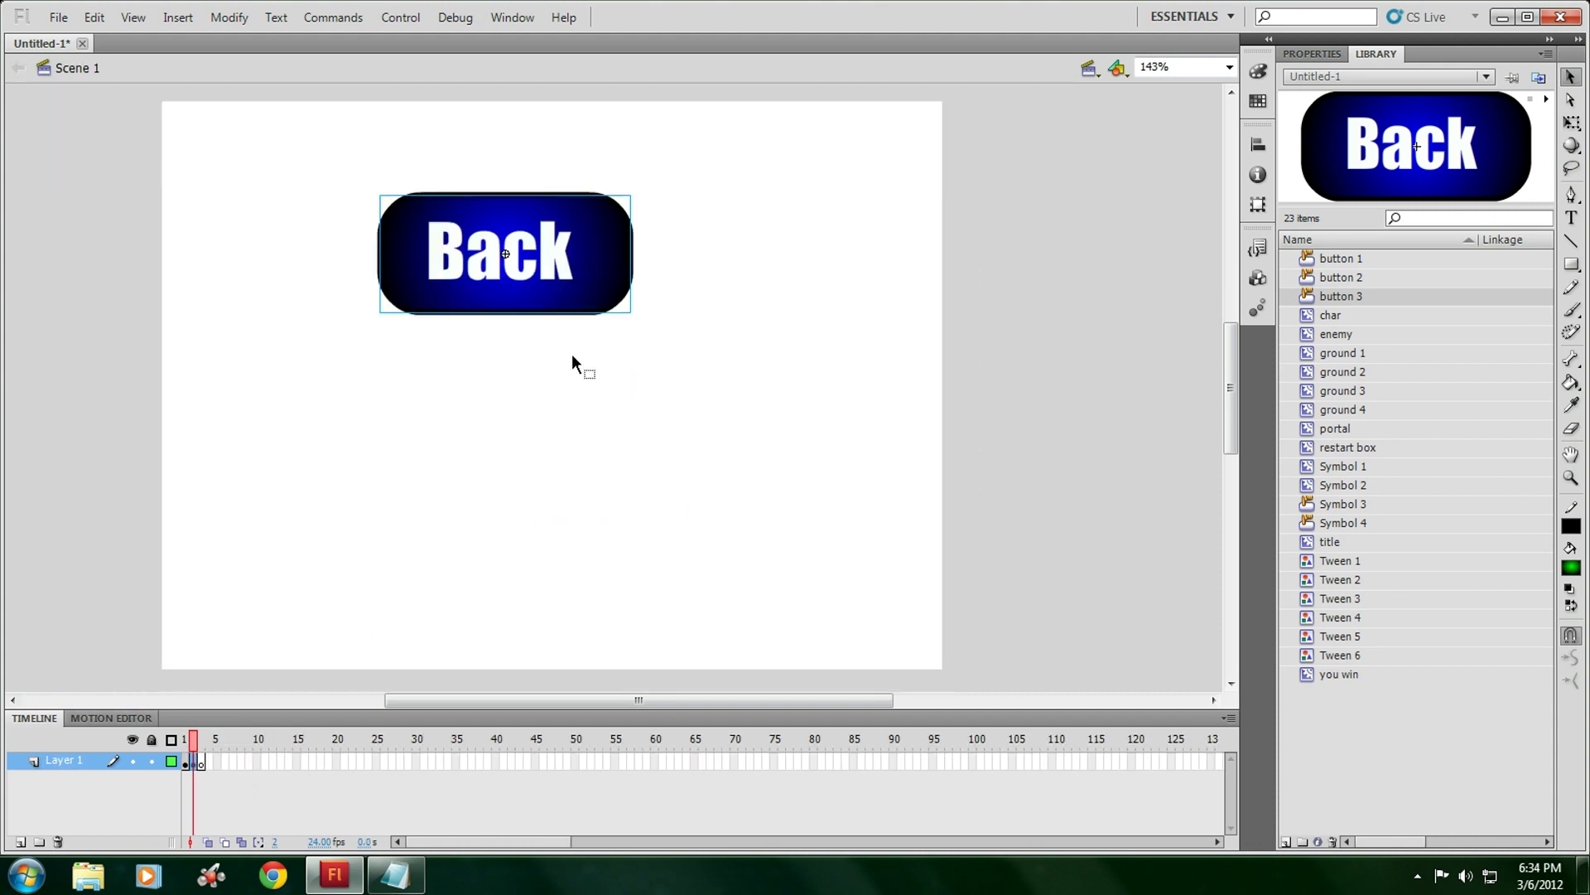
drag(527, 283, 571, 235)
right_click(571, 234)
Paste the release handler into the Back button's script, set gotoAndStop(1) and check syntax
click(657, 699)
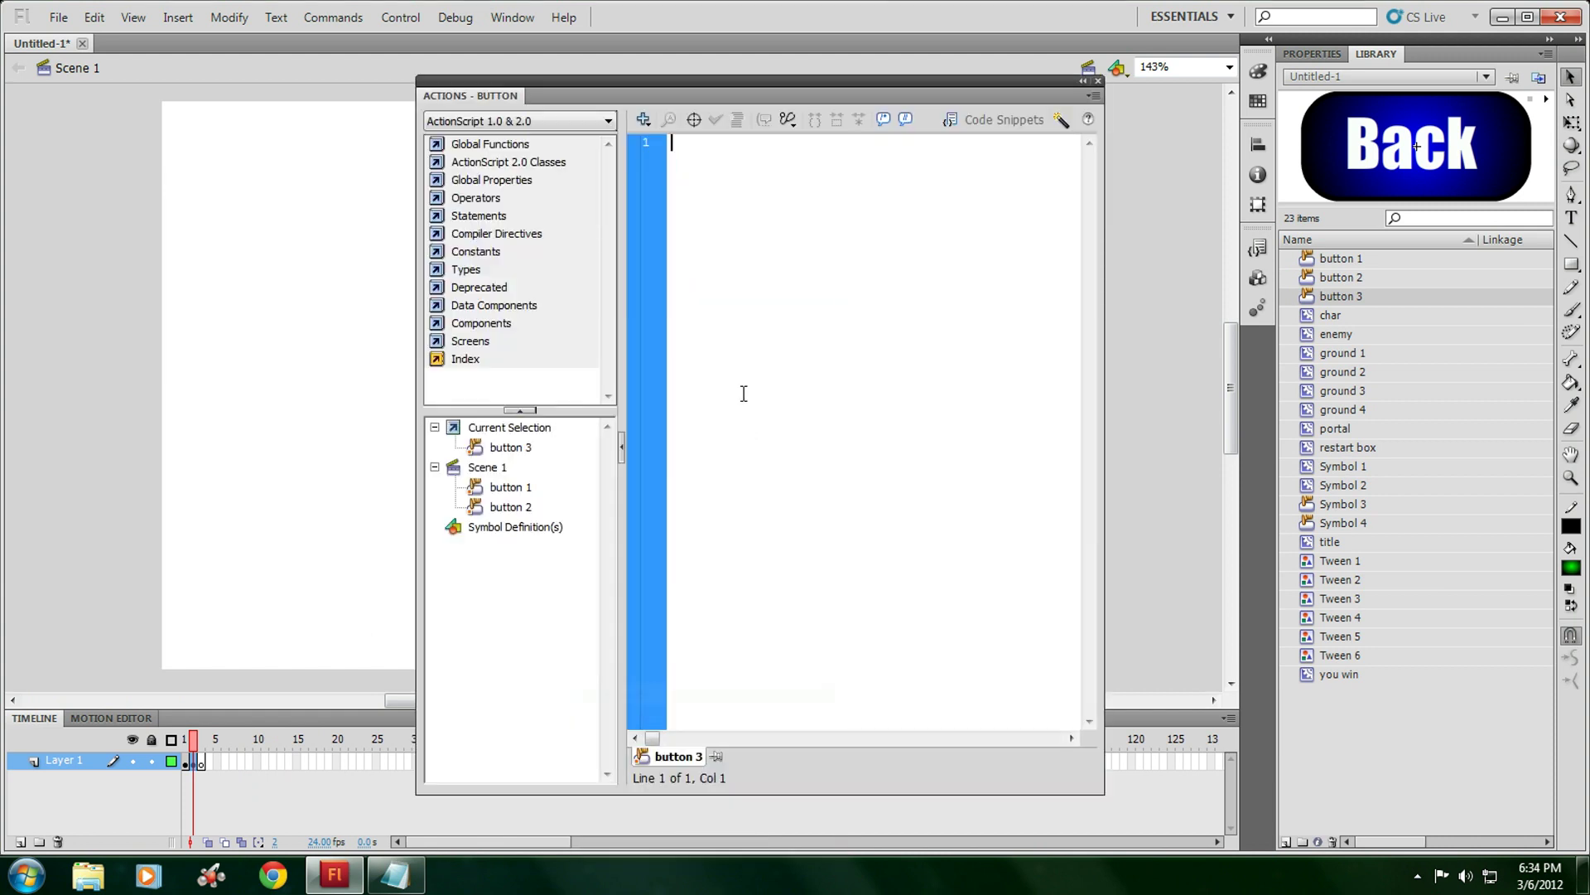
right_click(745, 382)
click(818, 615)
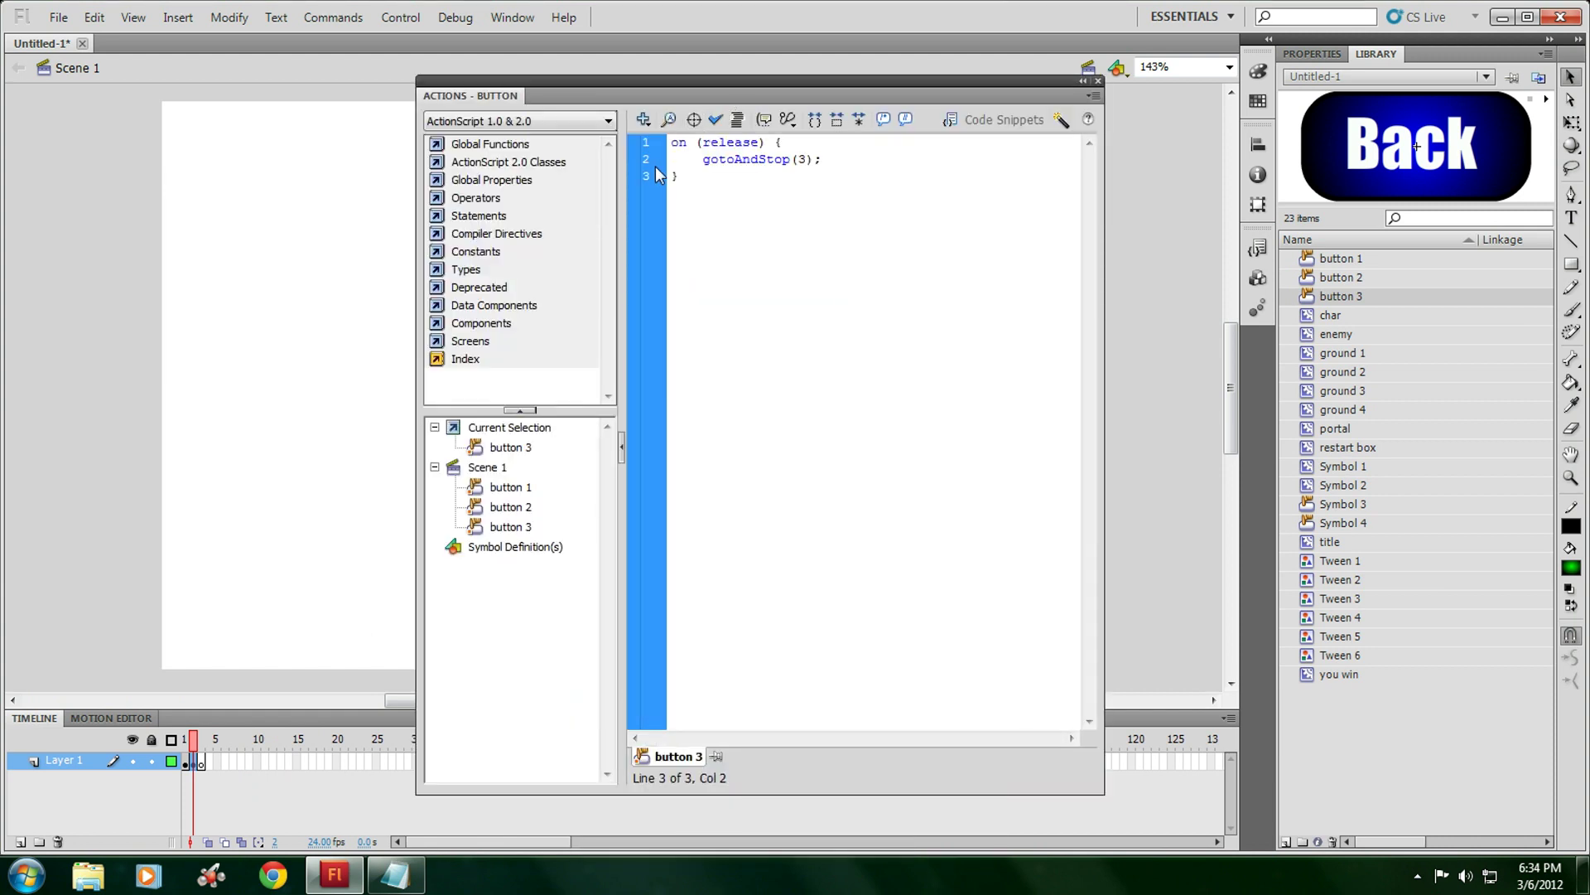
click(808, 158)
click(715, 119)
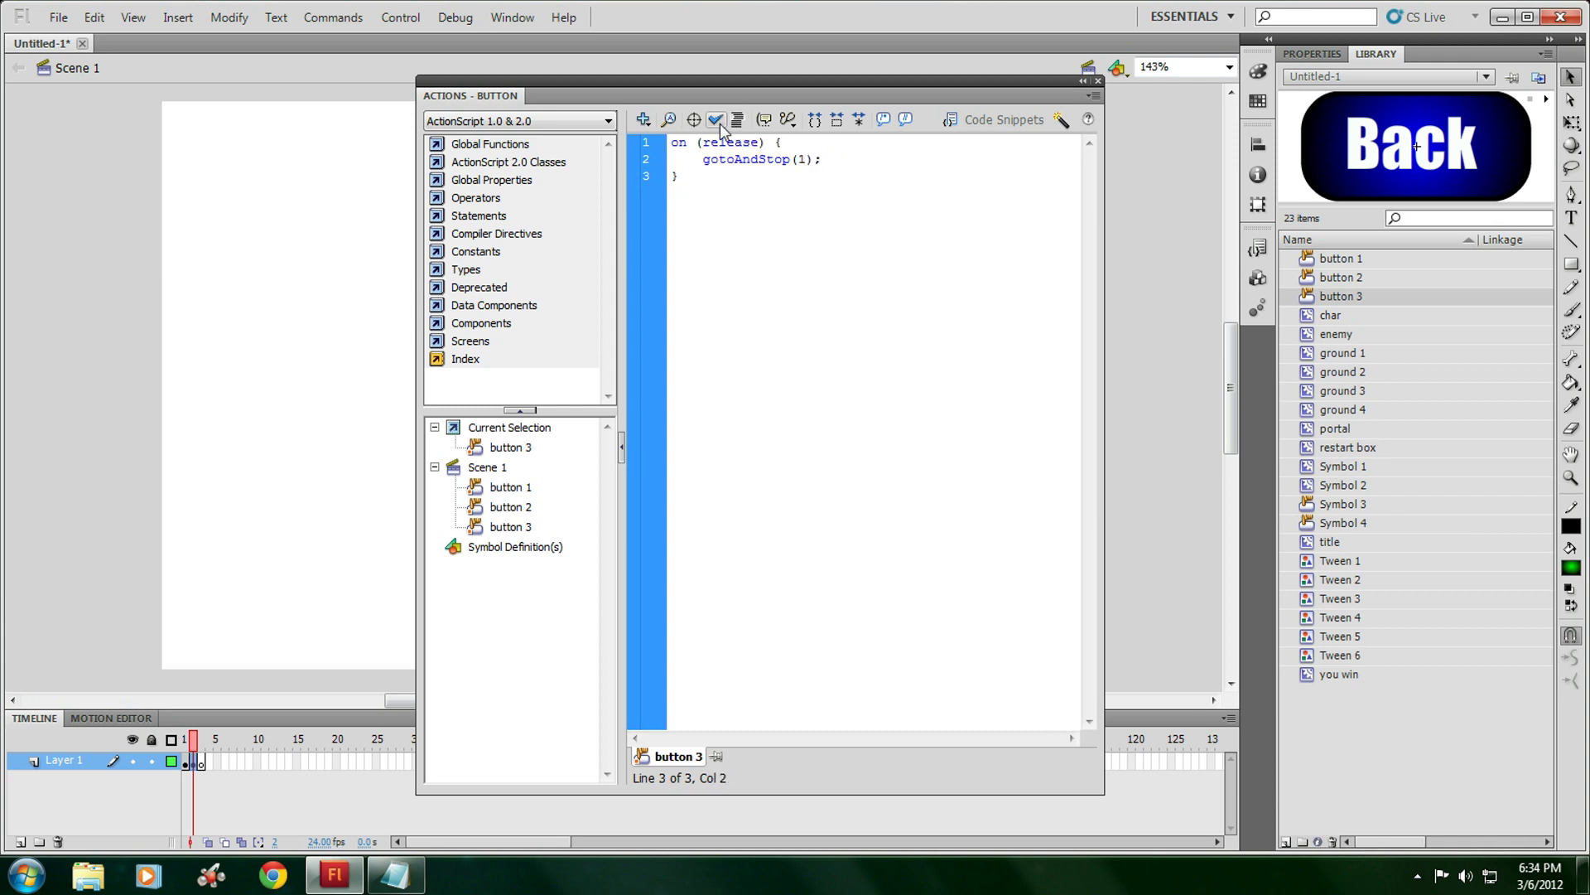
click(1098, 80)
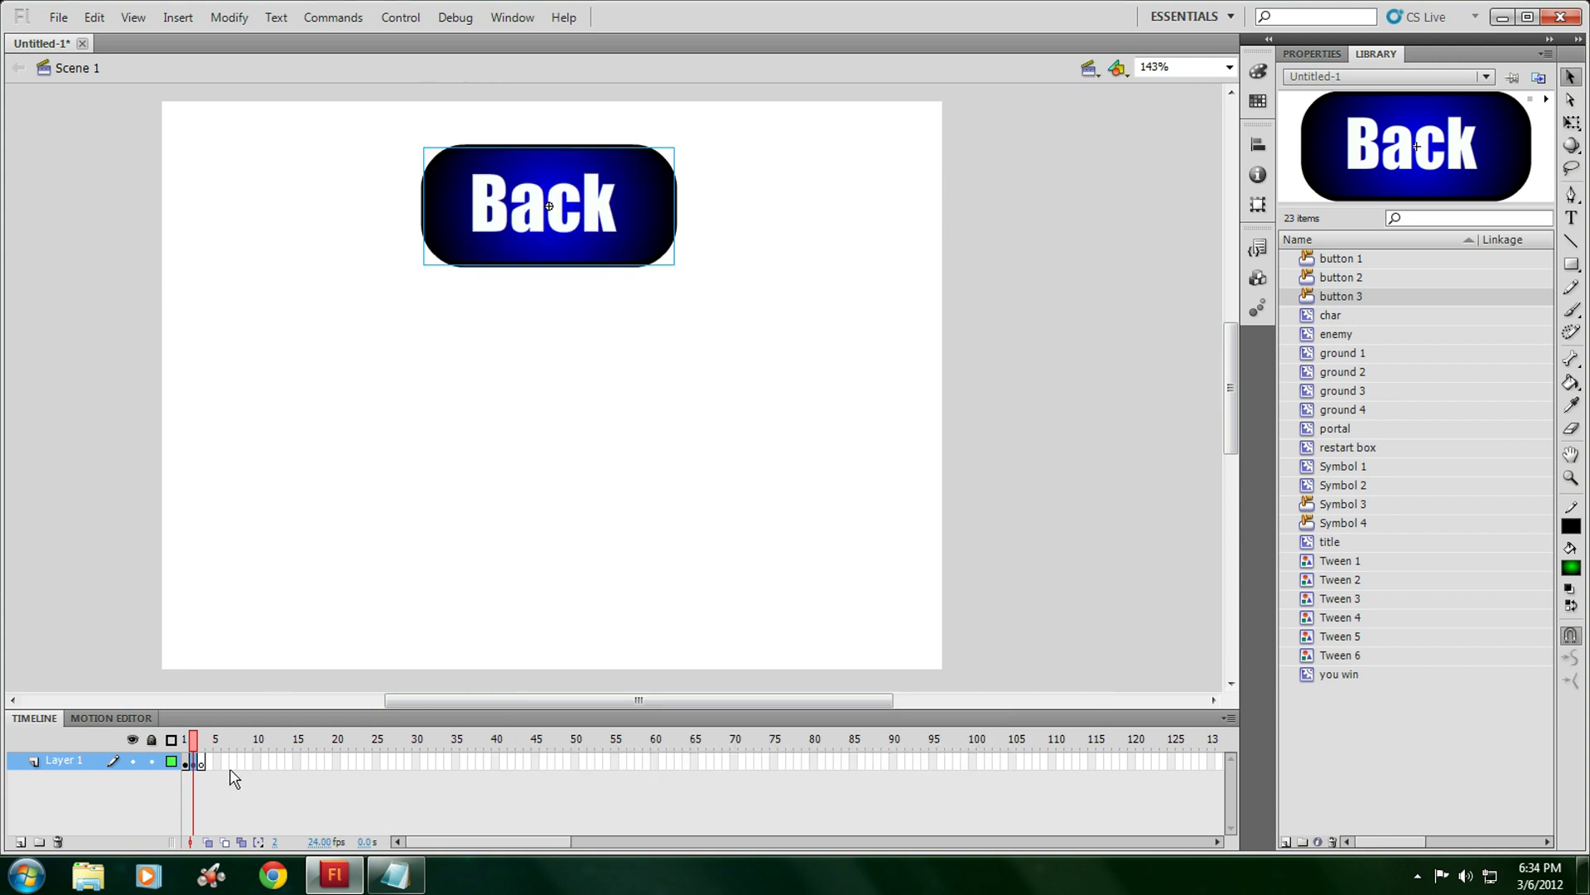
Insert a blank keyframe at frame 3 with ground 1 near the bottom and the char ball above it
click(200, 760)
key(F7)
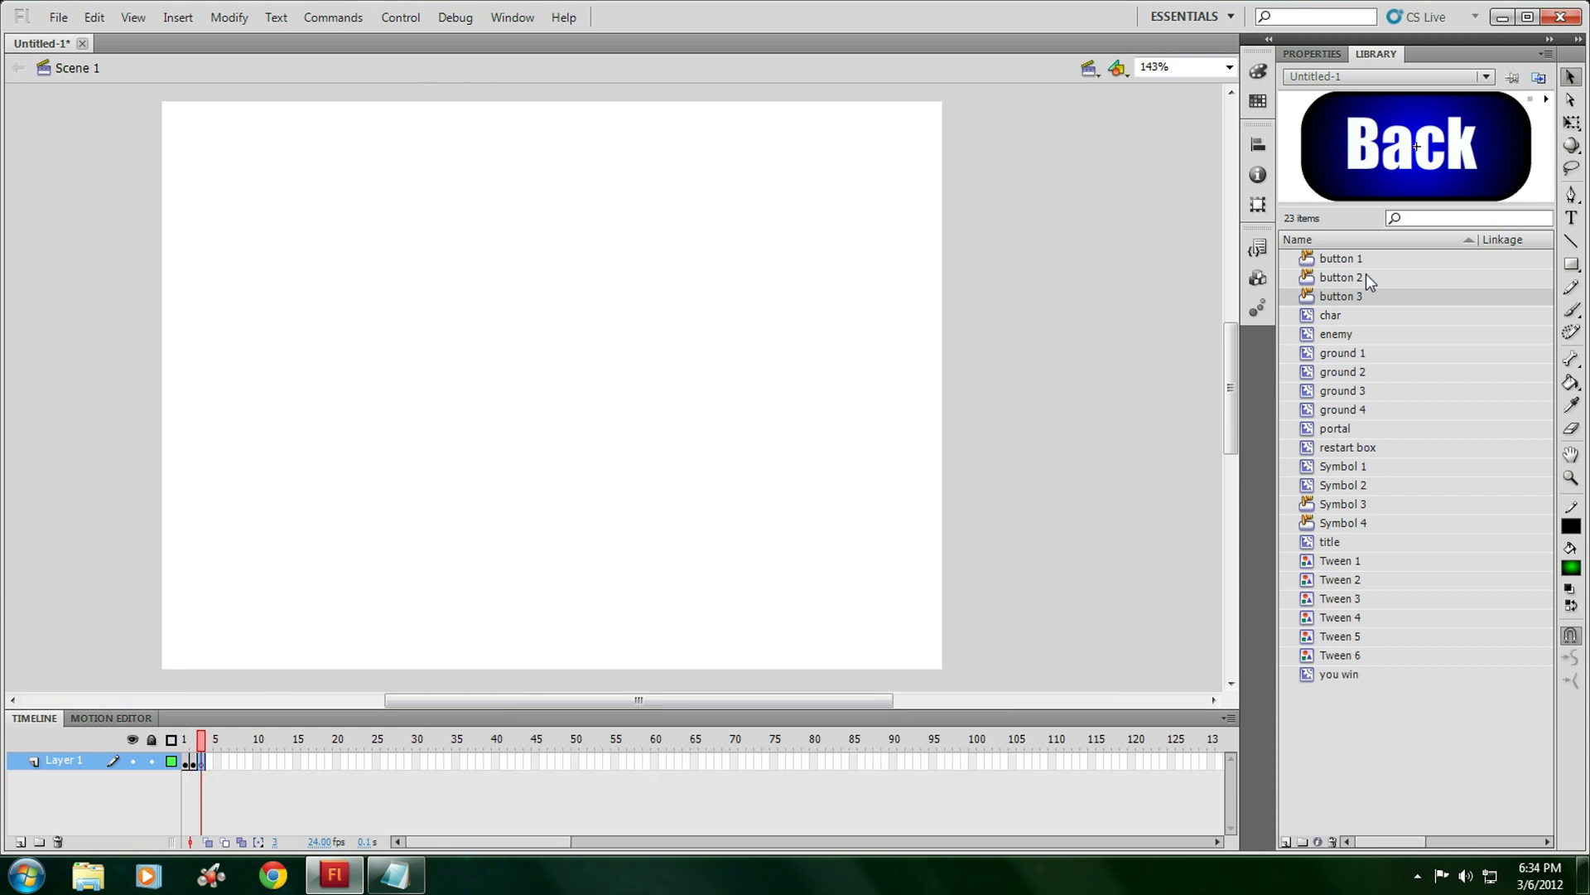
click(1360, 351)
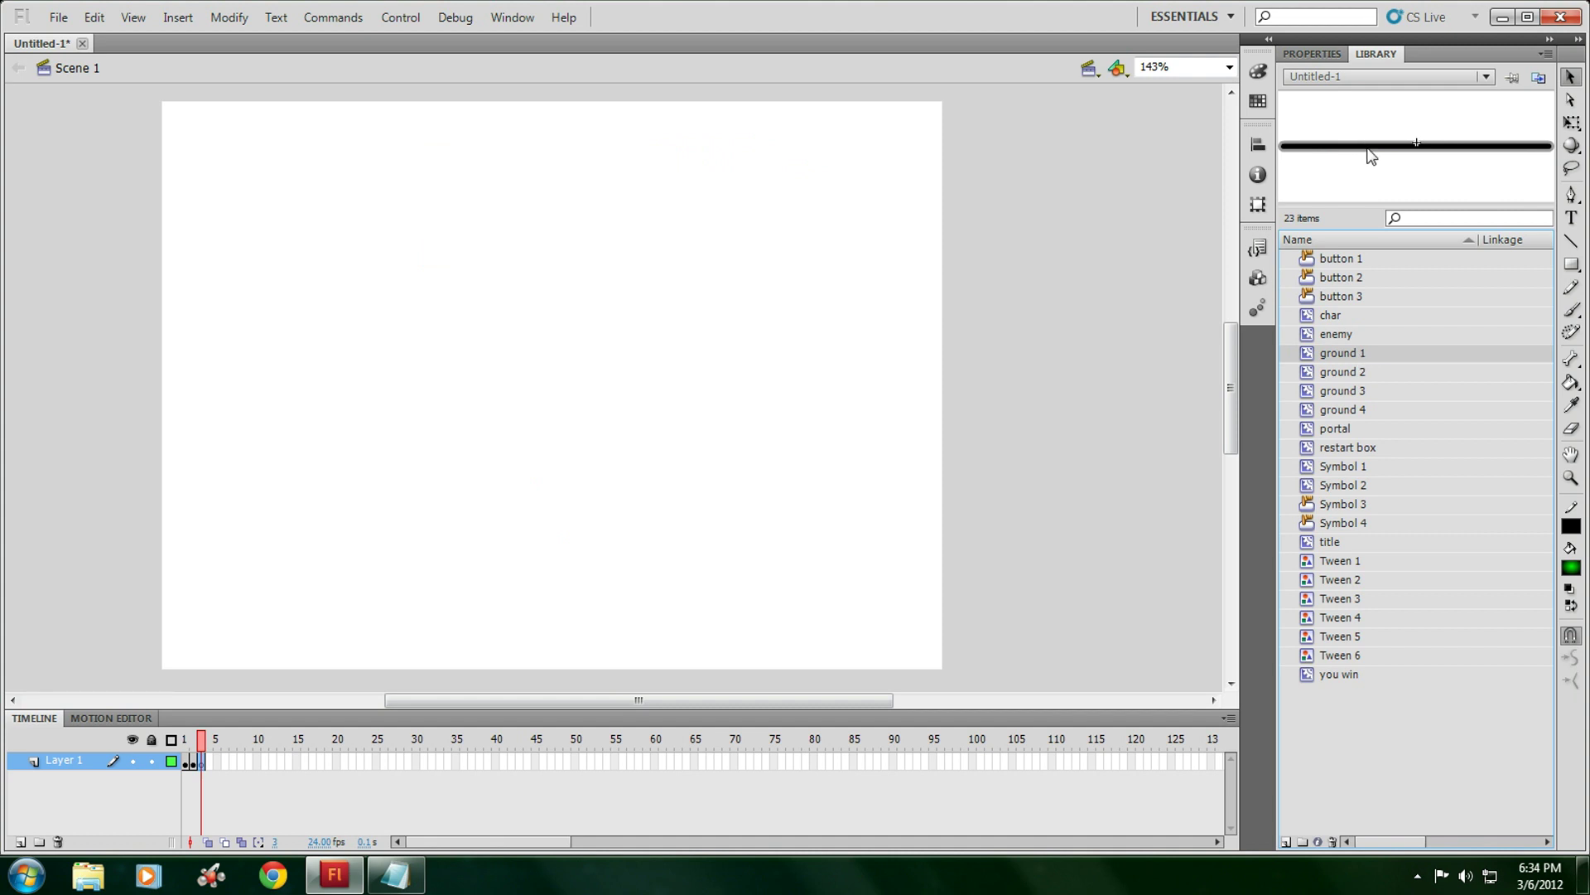
drag(1372, 152, 559, 565)
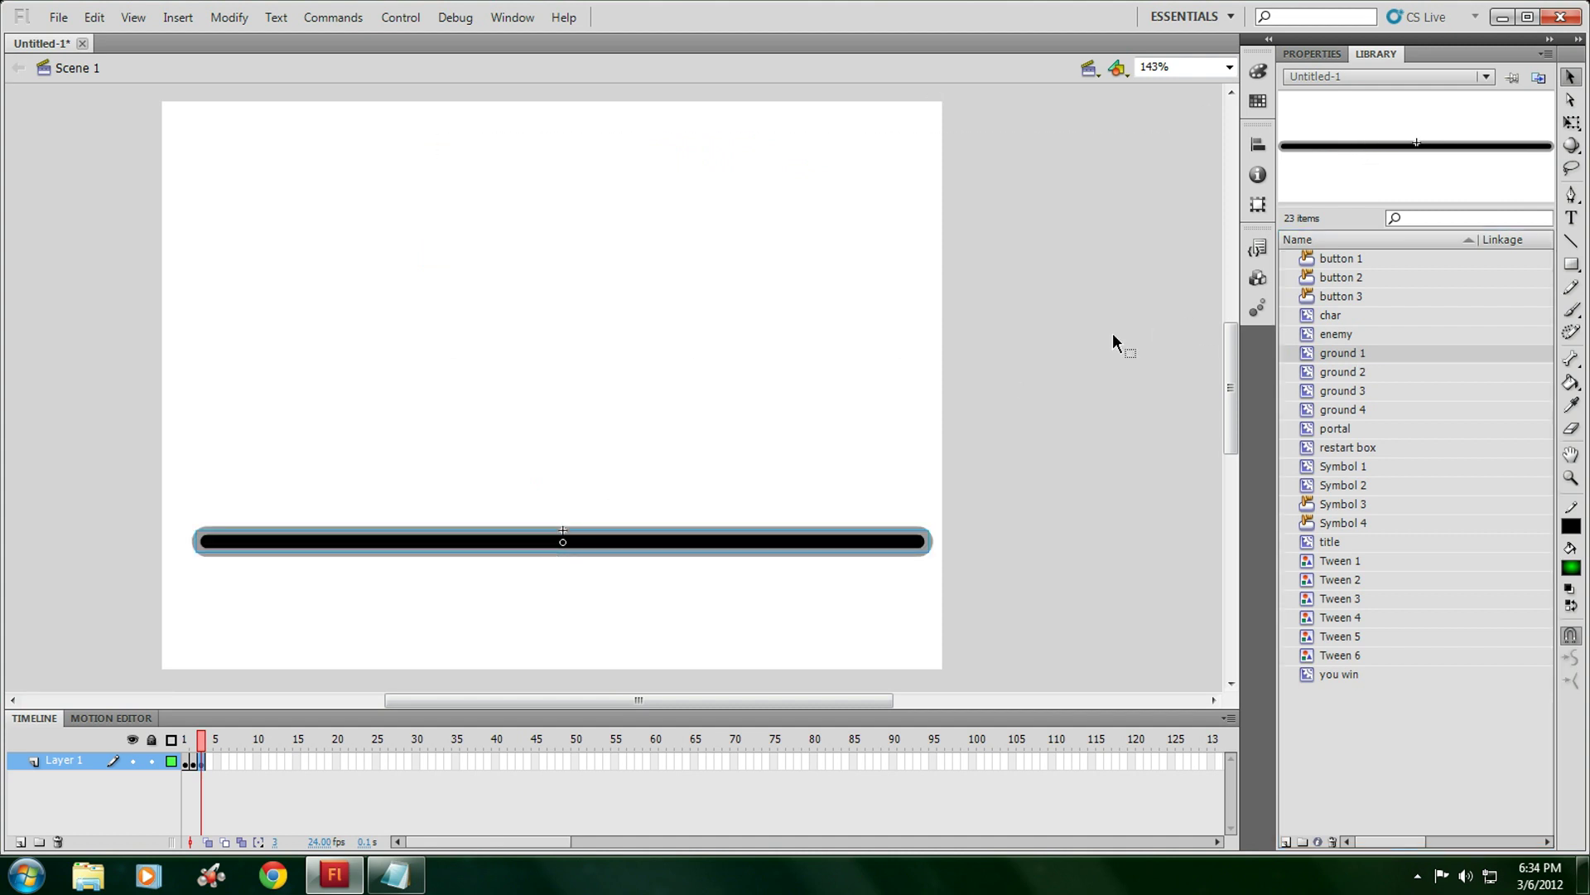
click(1330, 316)
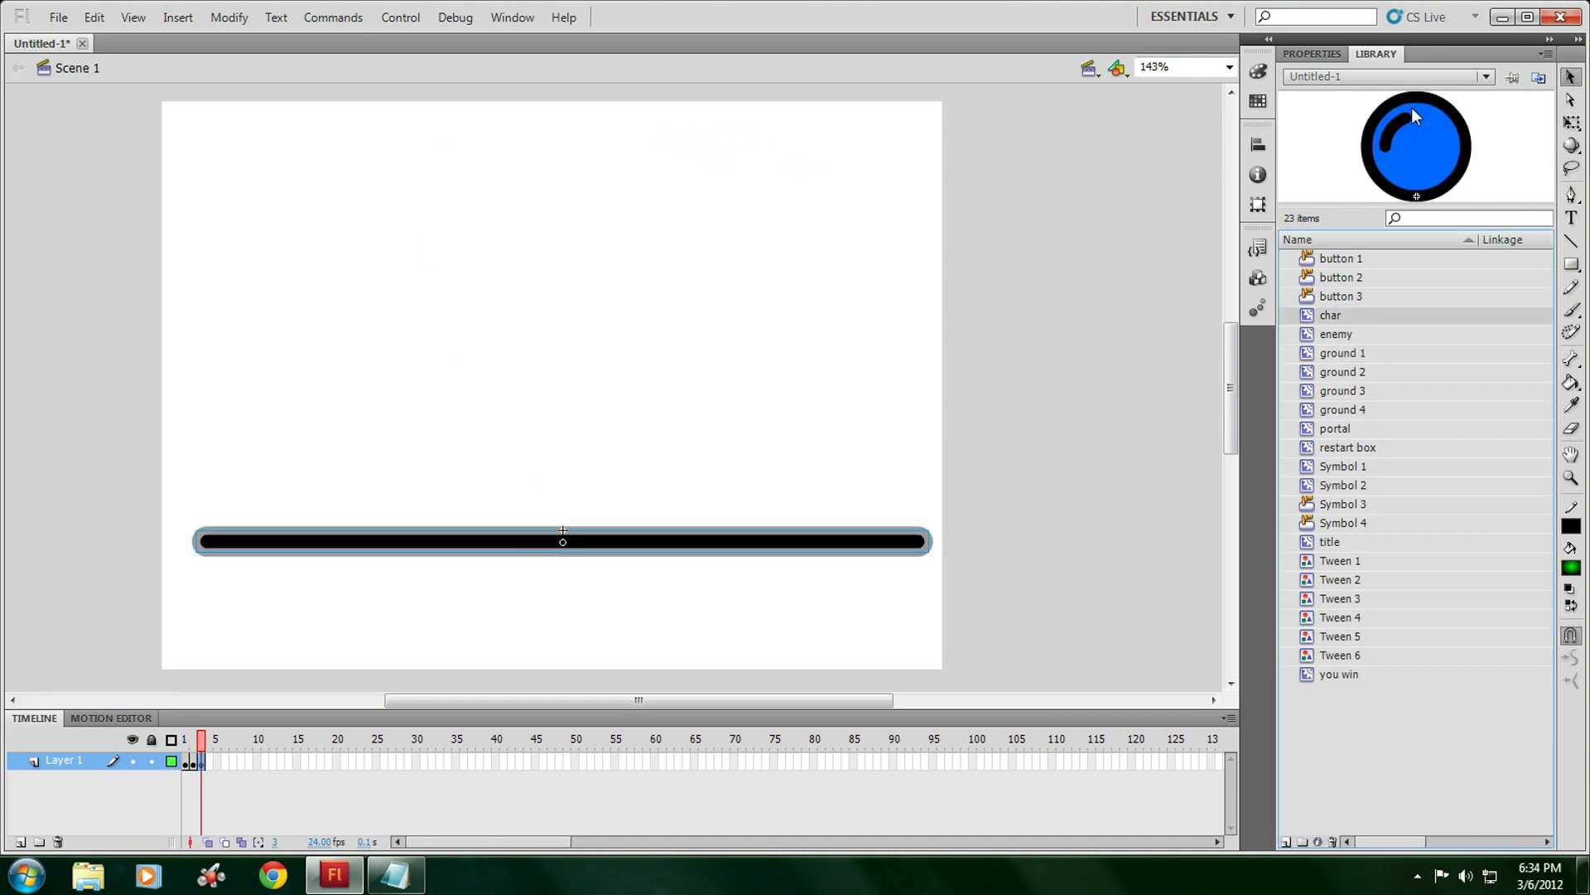
drag(1413, 106, 260, 492)
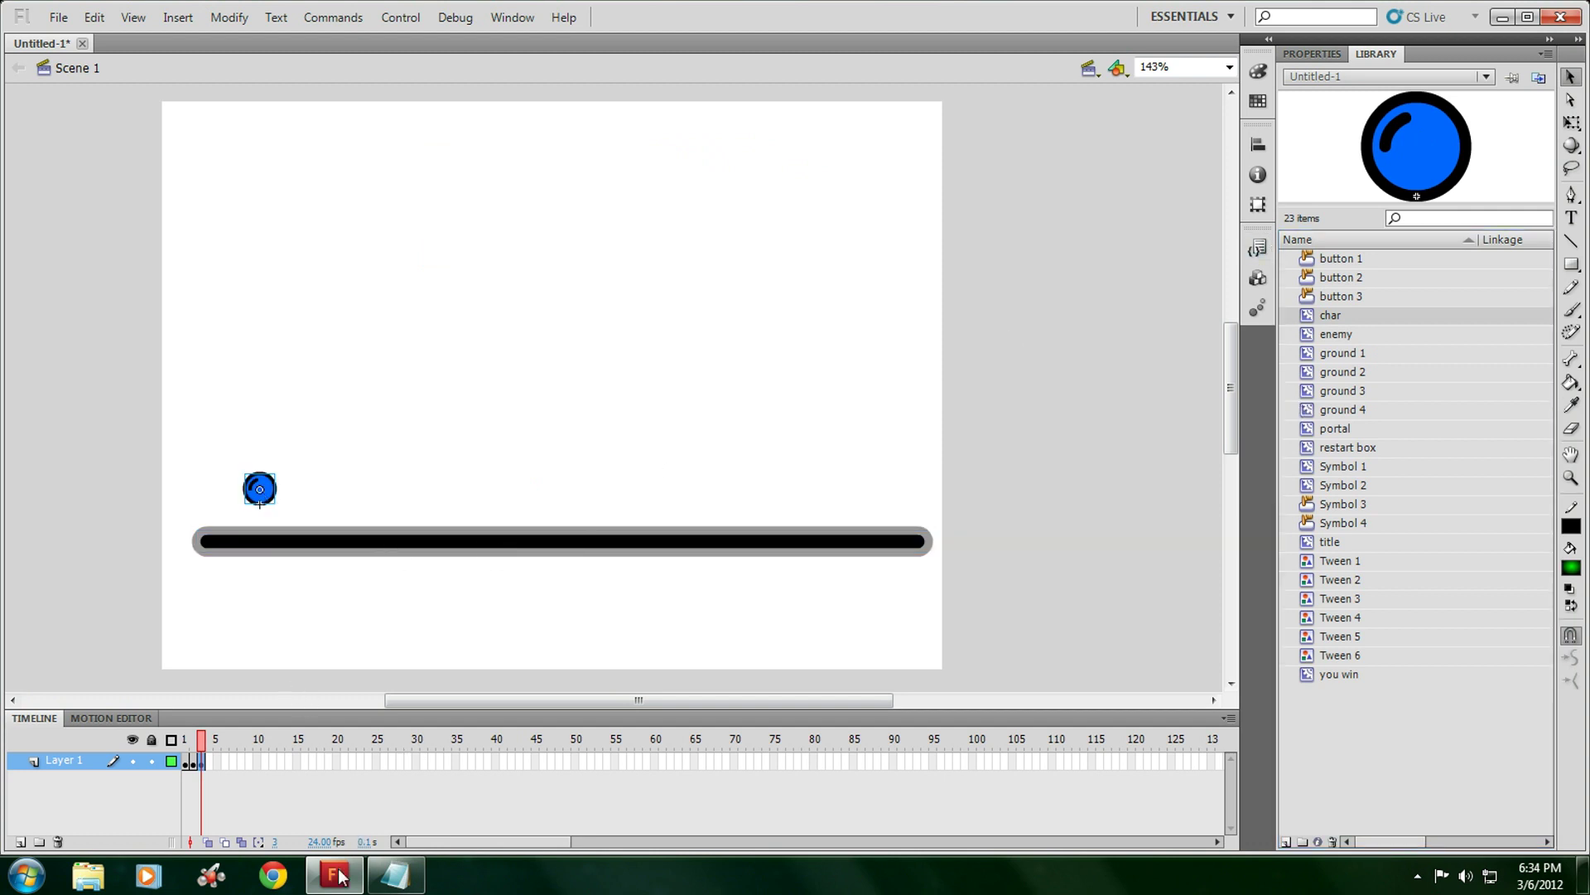
click(395, 875)
Place a restart box instance from the Library below the stage
click(1050, 109)
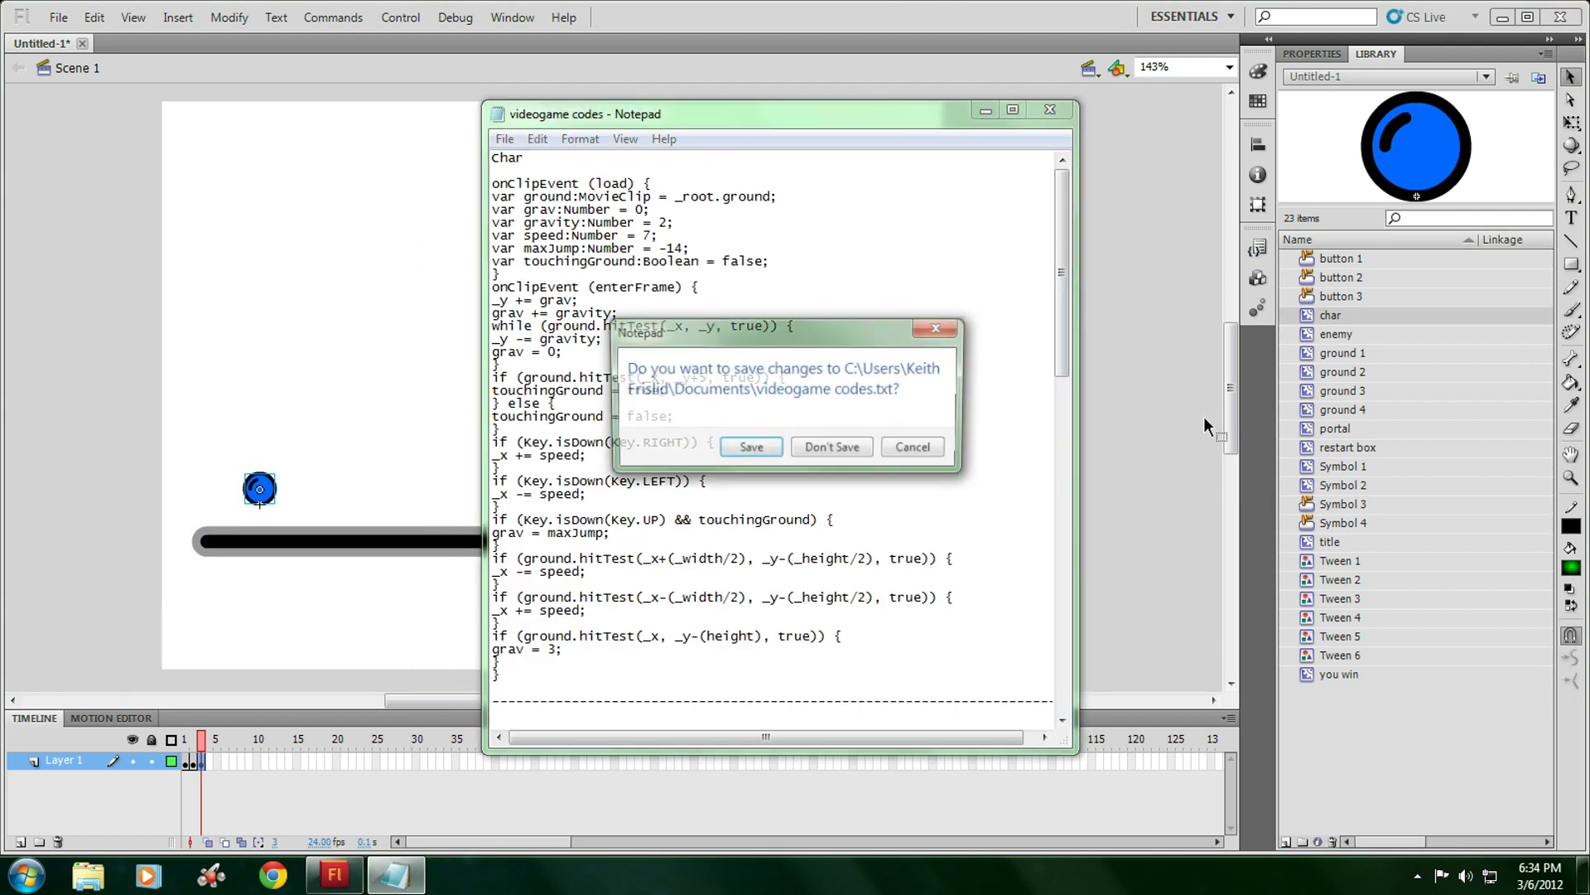
click(920, 450)
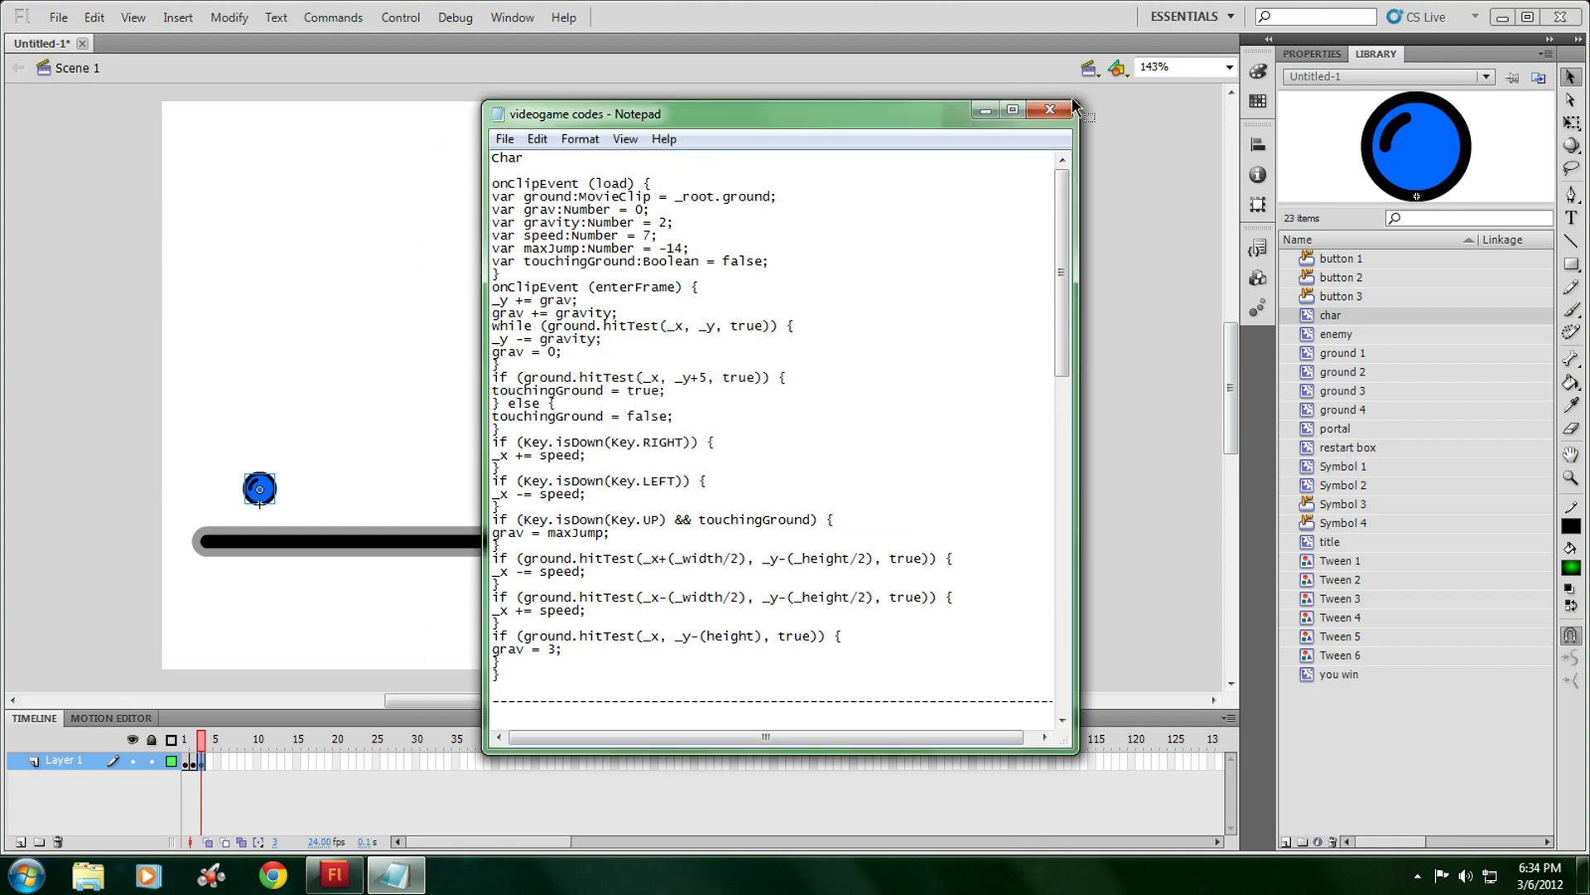
click(986, 110)
click(1326, 448)
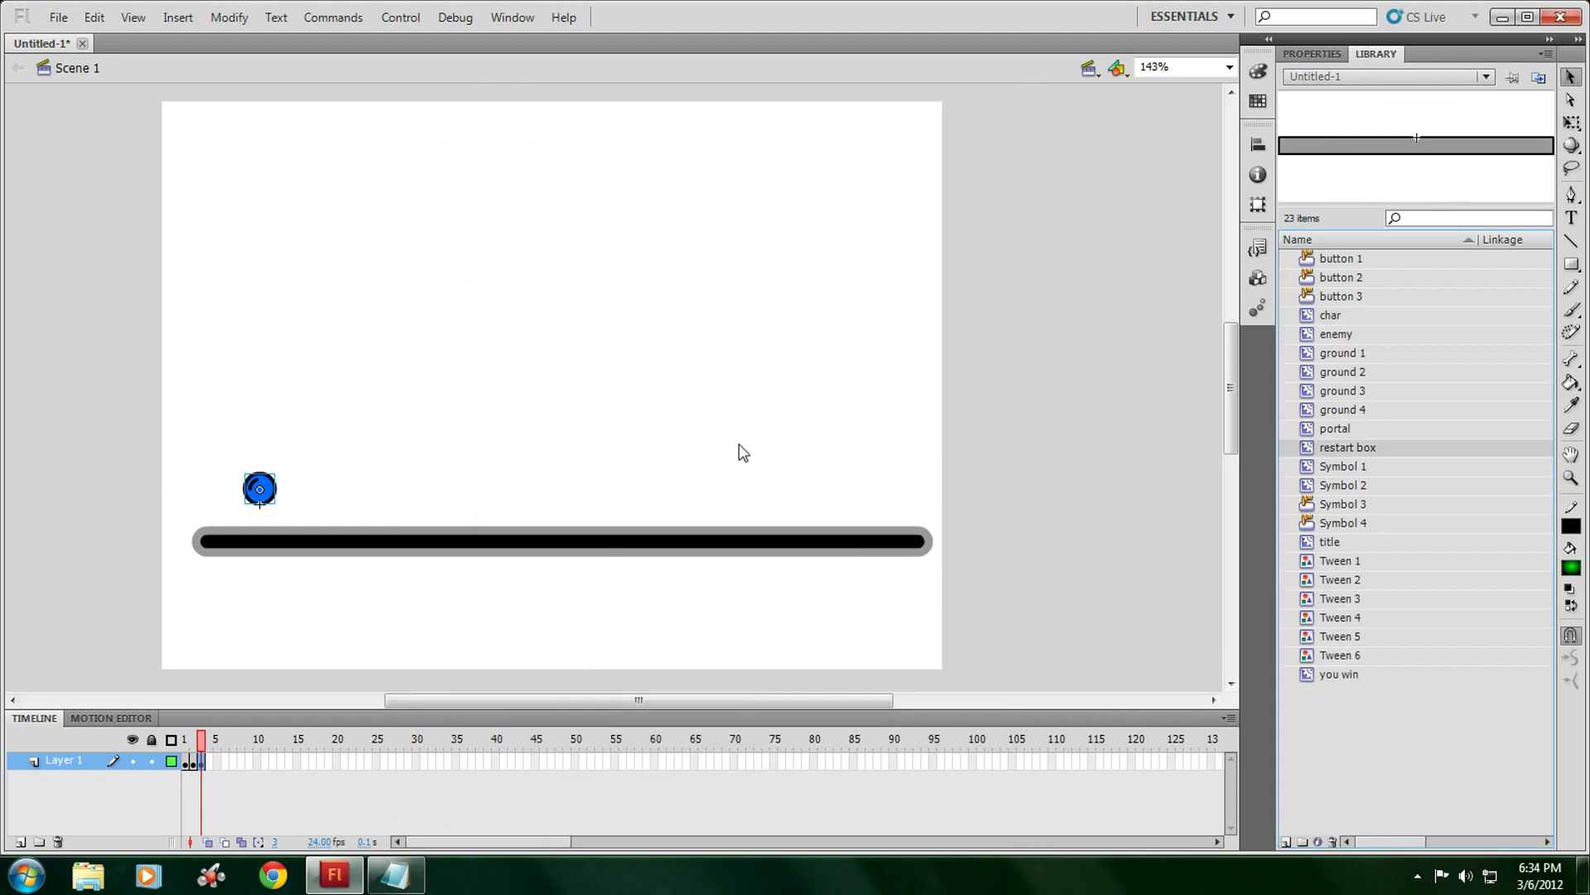
drag(1377, 148, 548, 636)
scroll(551, 584, down, 3)
drag(572, 487, 564, 599)
scroll(384, 503, up, 2)
click(260, 401)
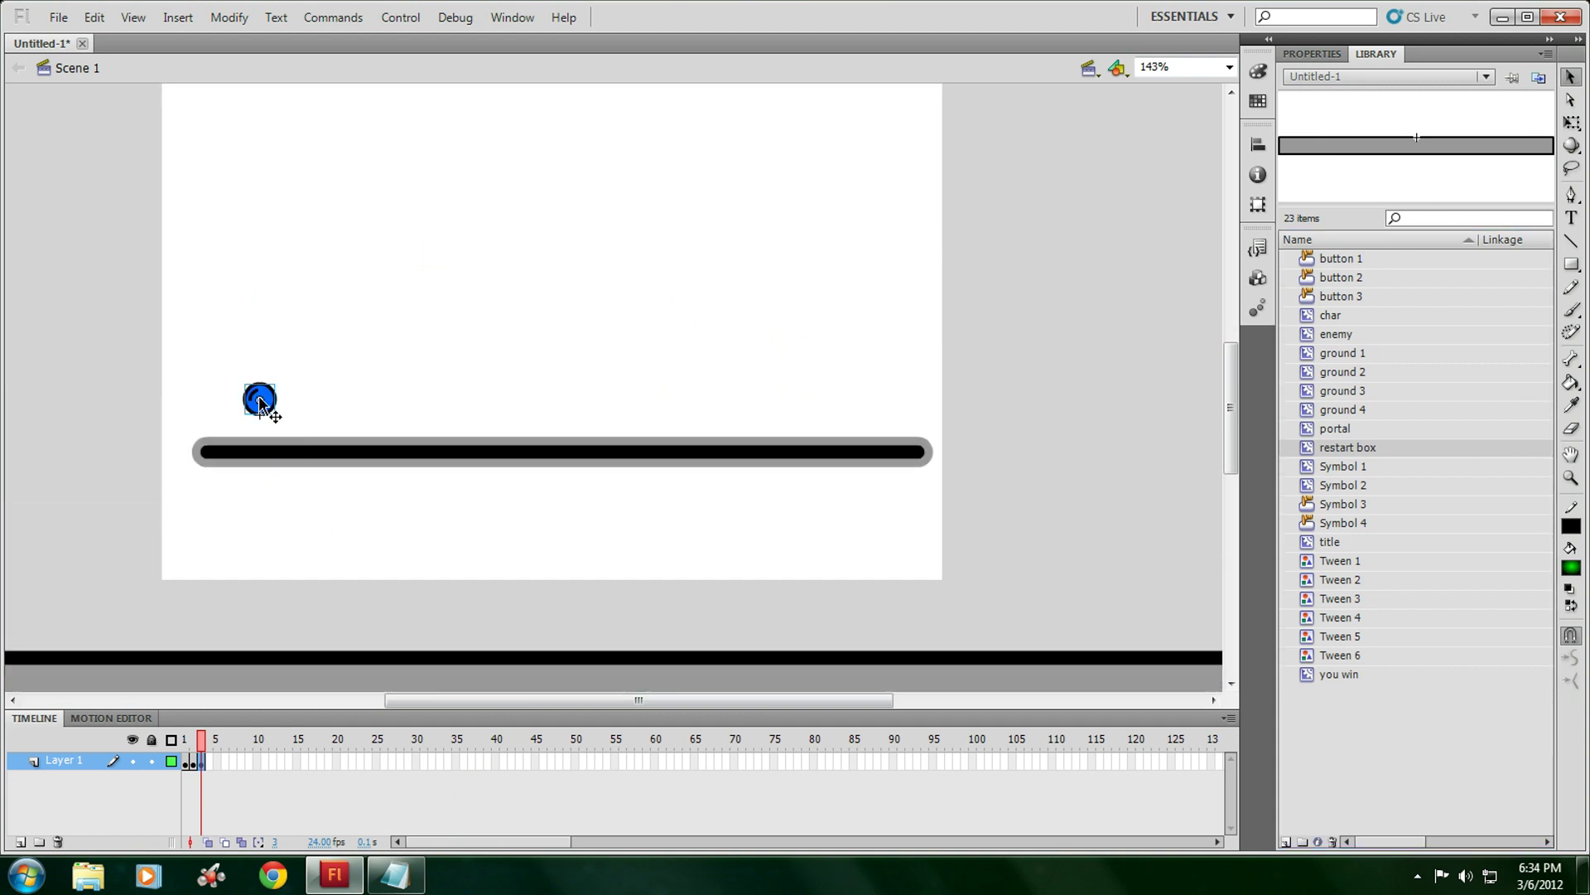
Copy the character's gravity and movement code, without the Char heading, from the videogame codes notes
click(414, 889)
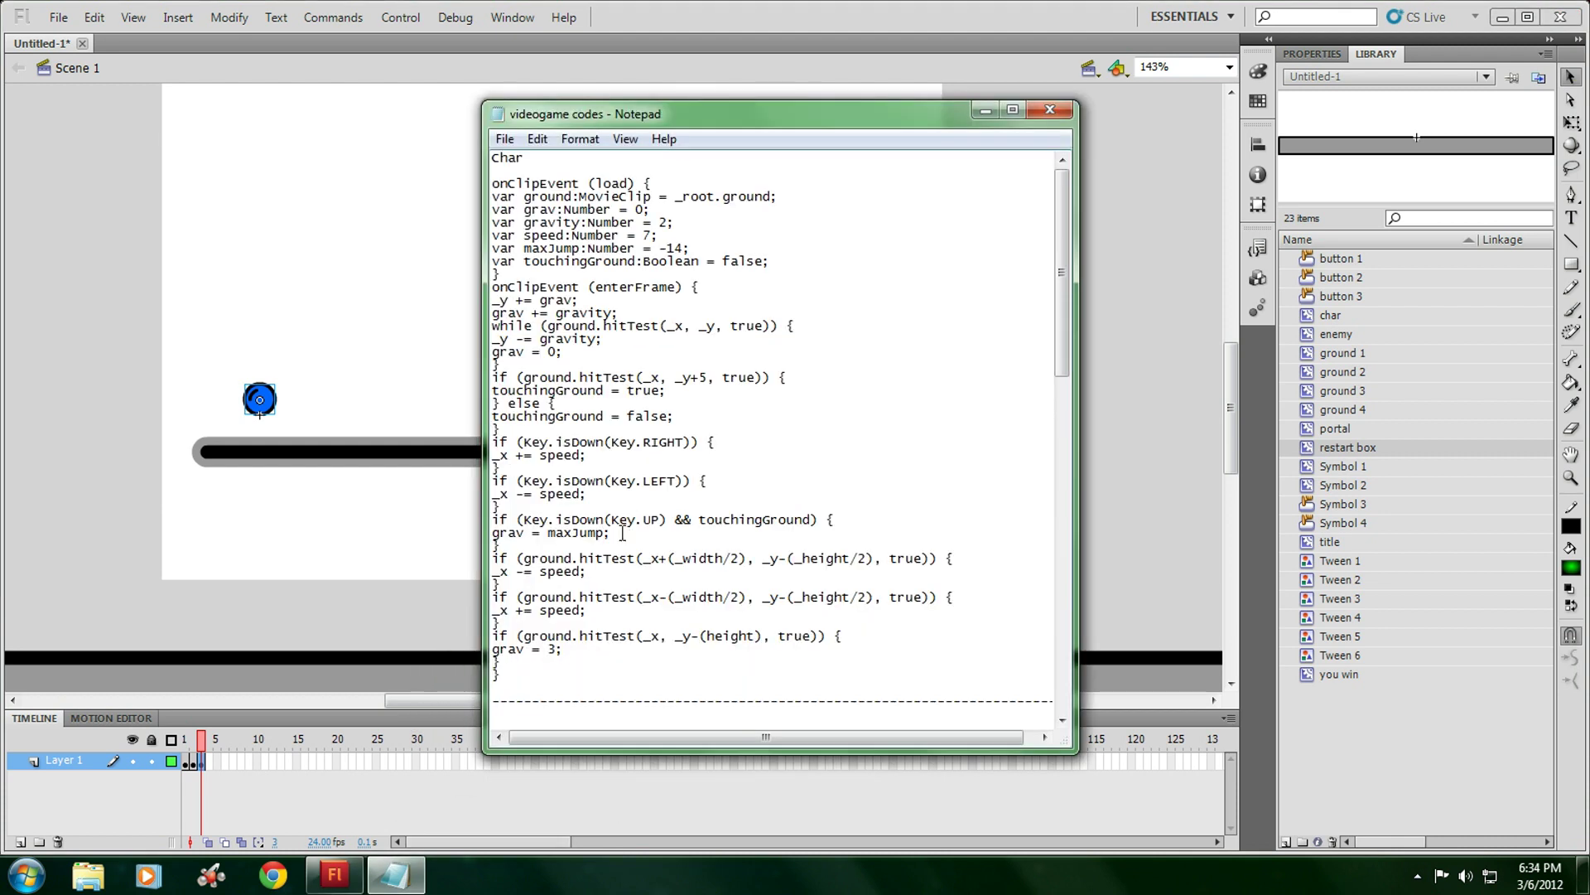
drag(510, 671, 498, 6)
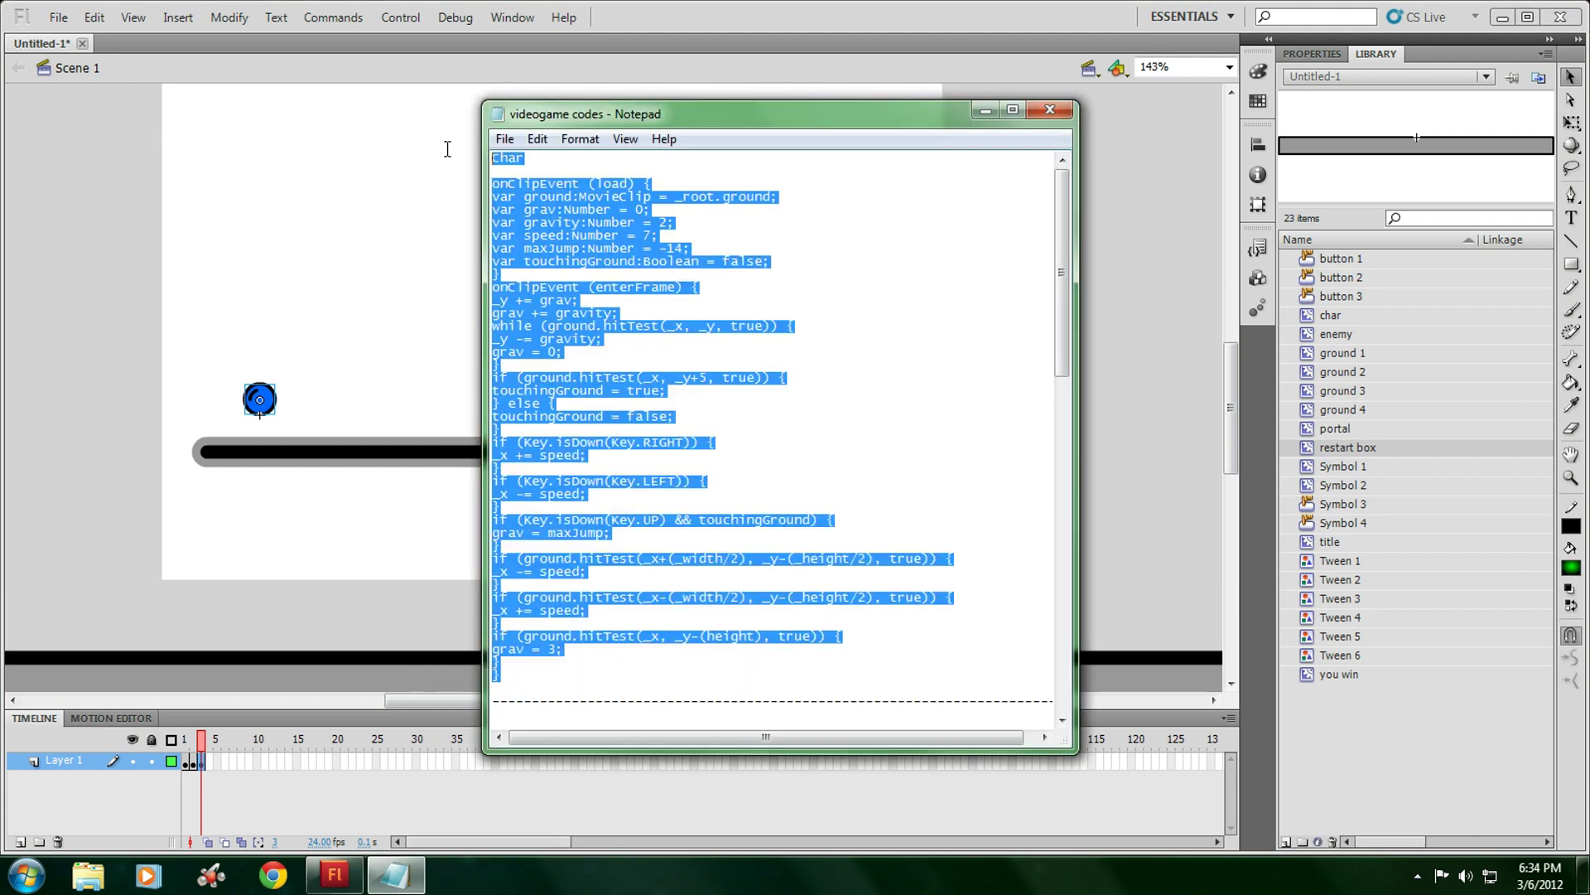
drag(448, 148, 489, 188)
right_click(541, 231)
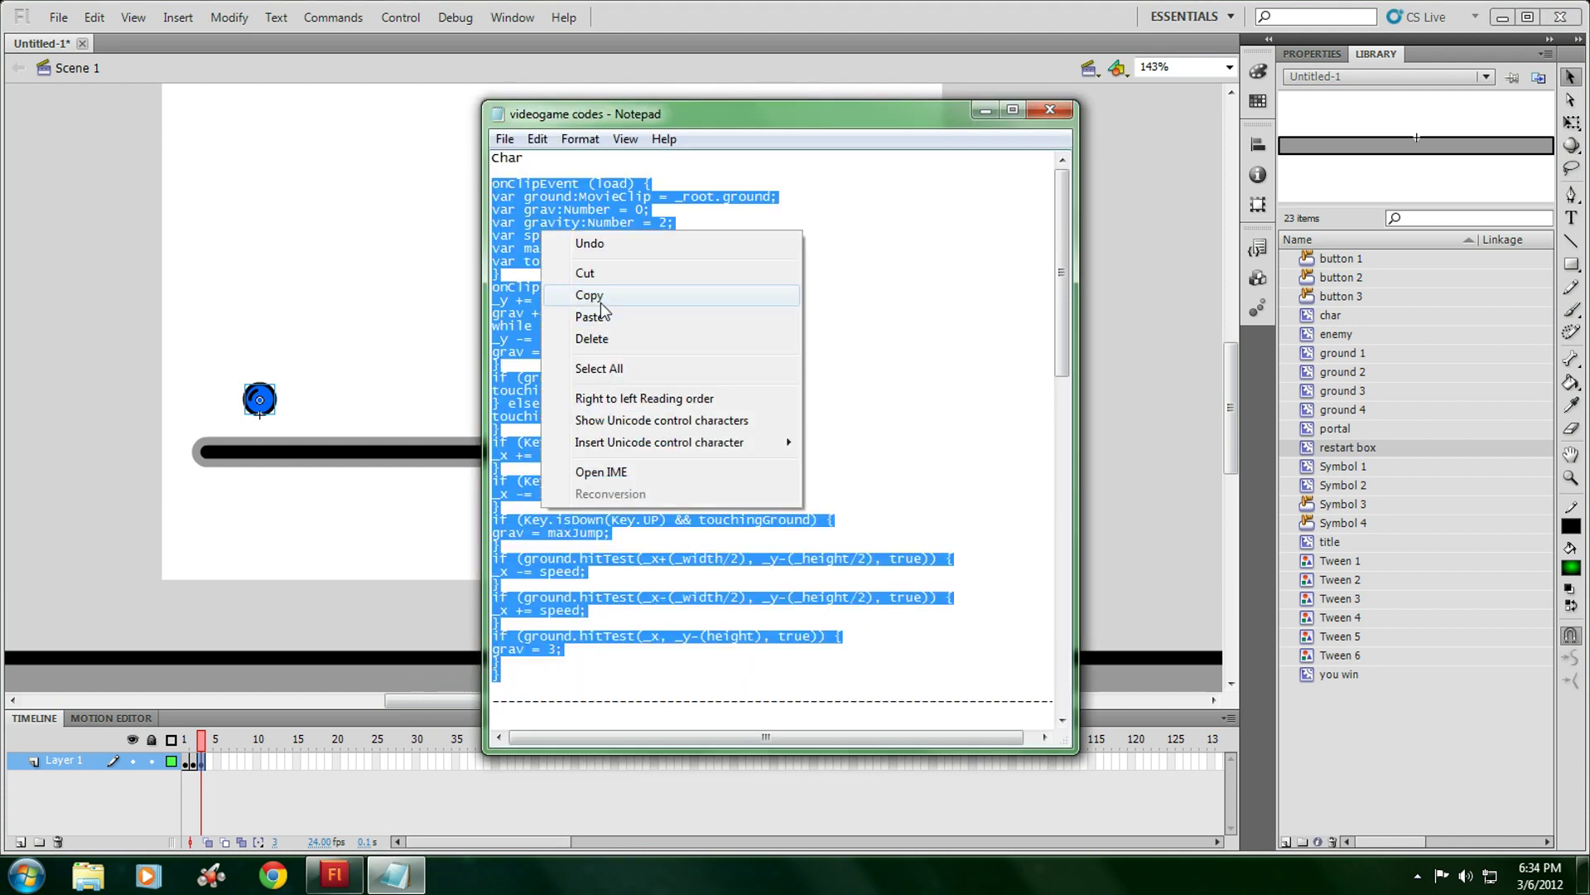
click(601, 299)
click(986, 110)
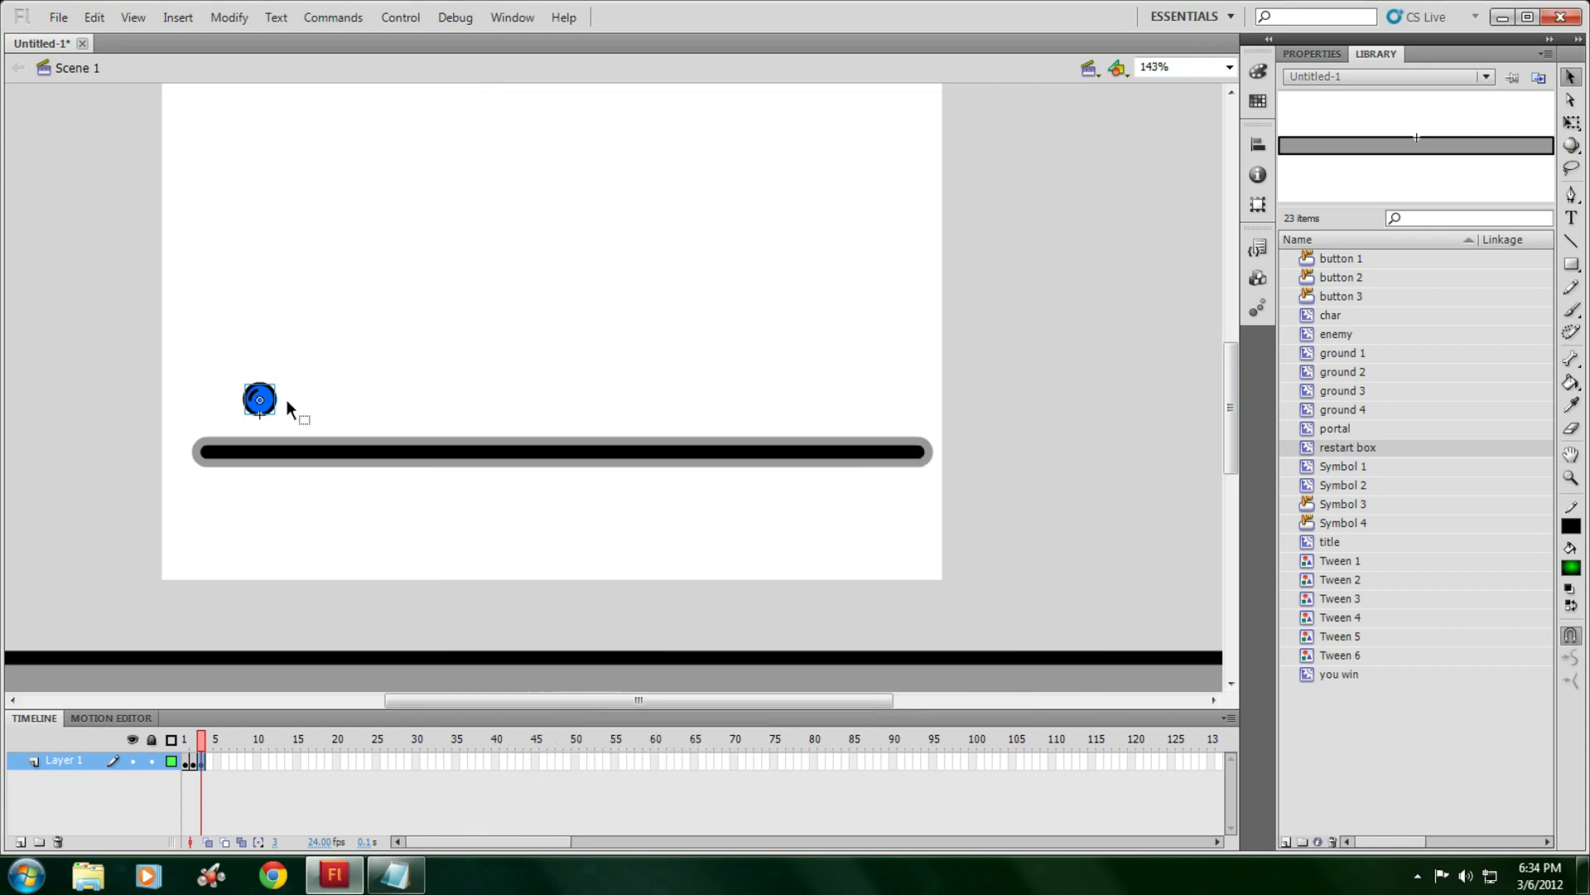
right_click(259, 401)
Paste the copied movement code into the blue ball's Actions script
click(315, 693)
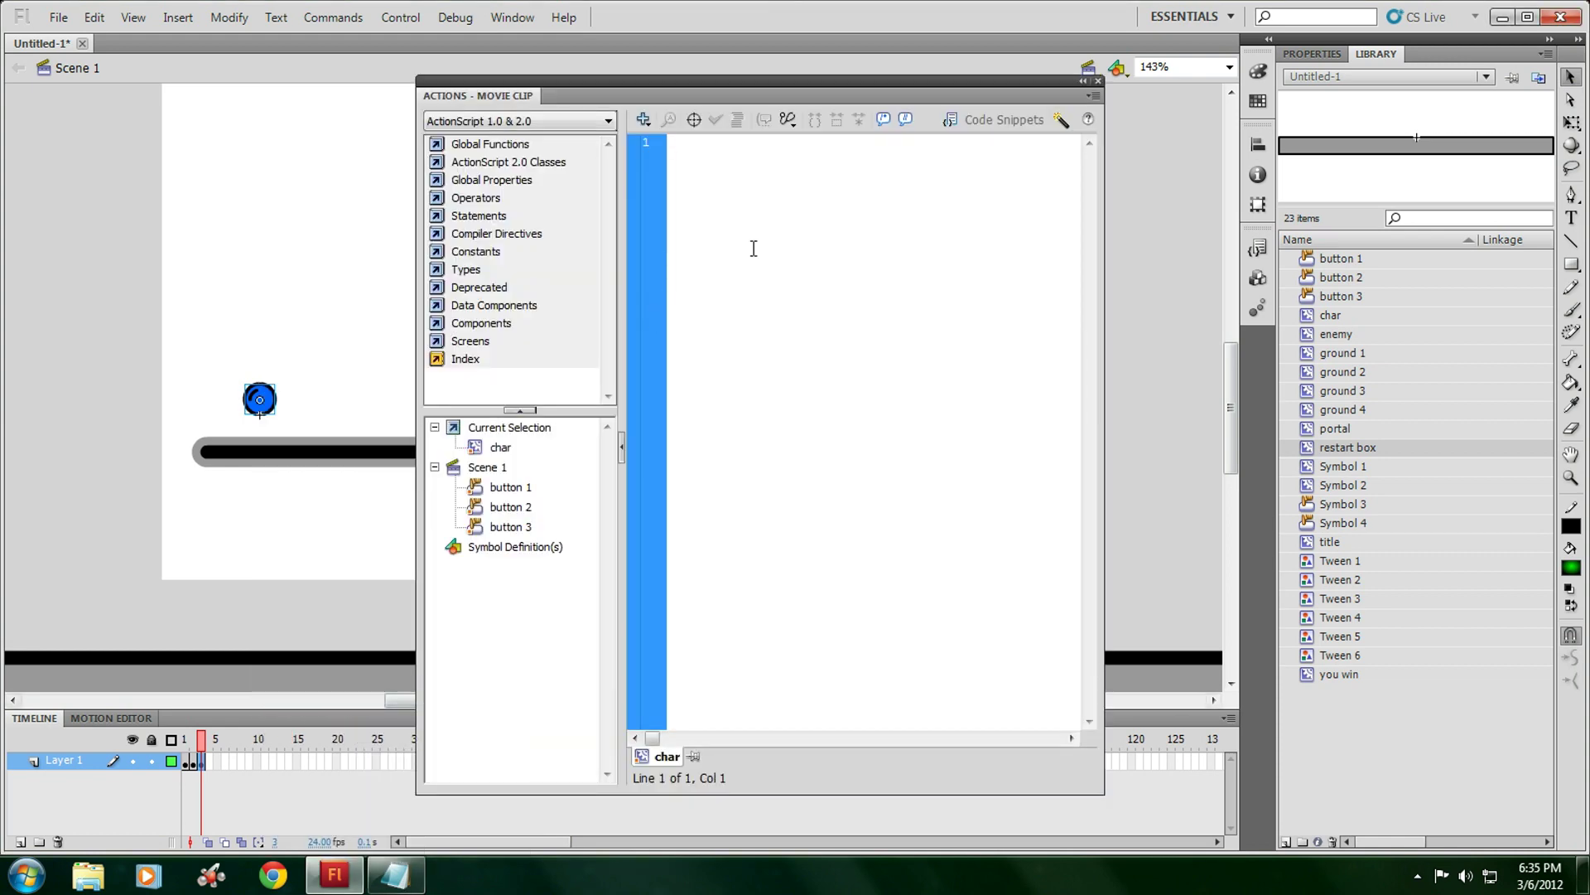
right_click(753, 250)
click(801, 387)
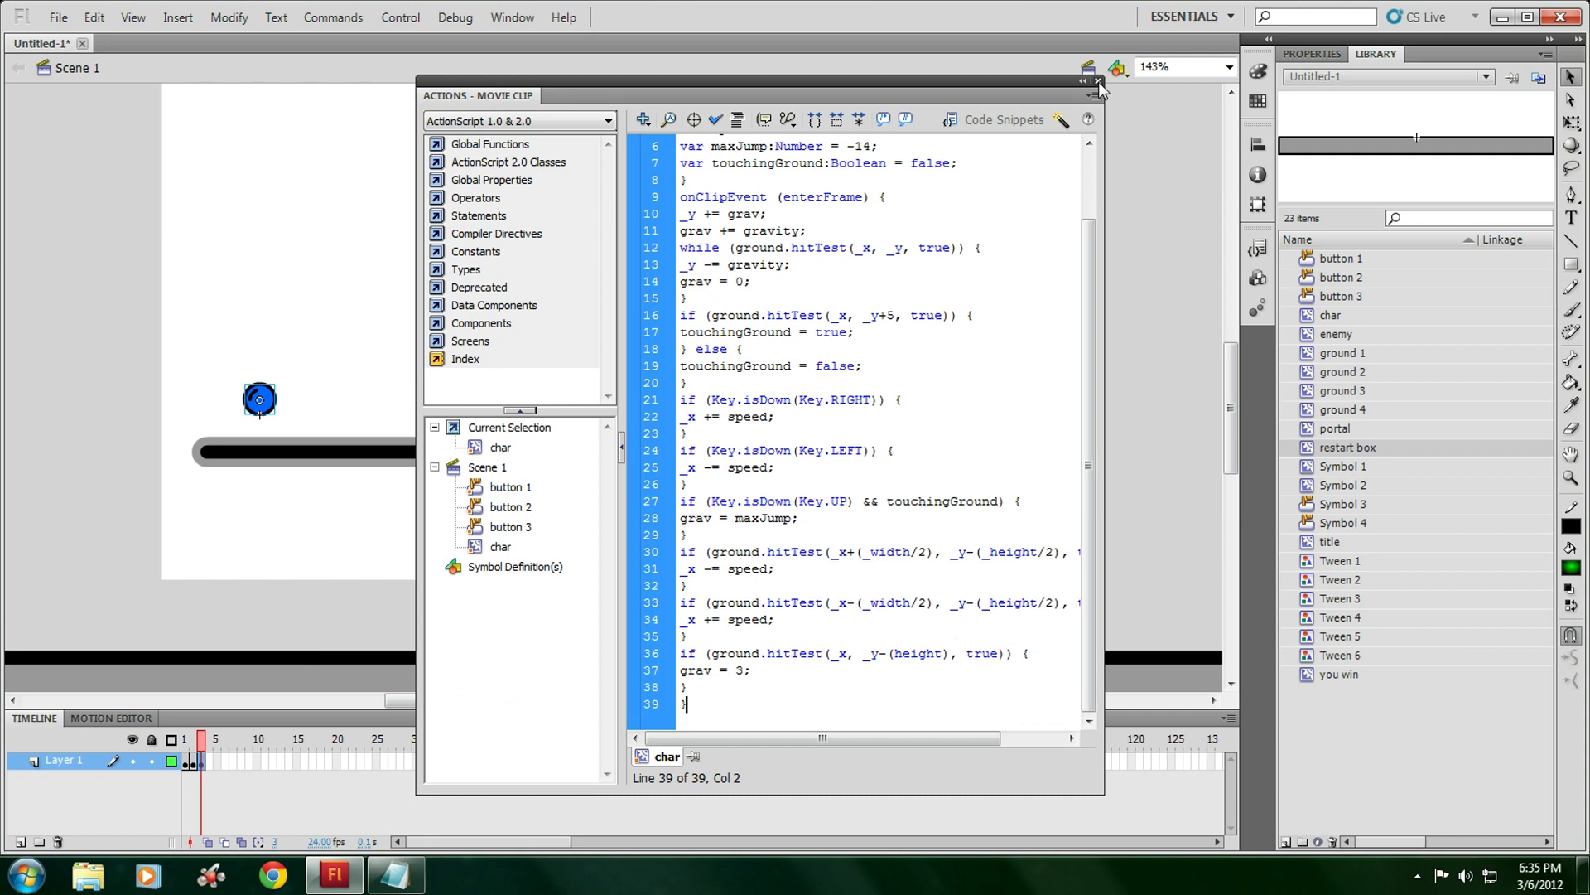
click(1099, 81)
Name the bar instance 'ground' and the ball instance 'char' in the Properties panel
click(524, 457)
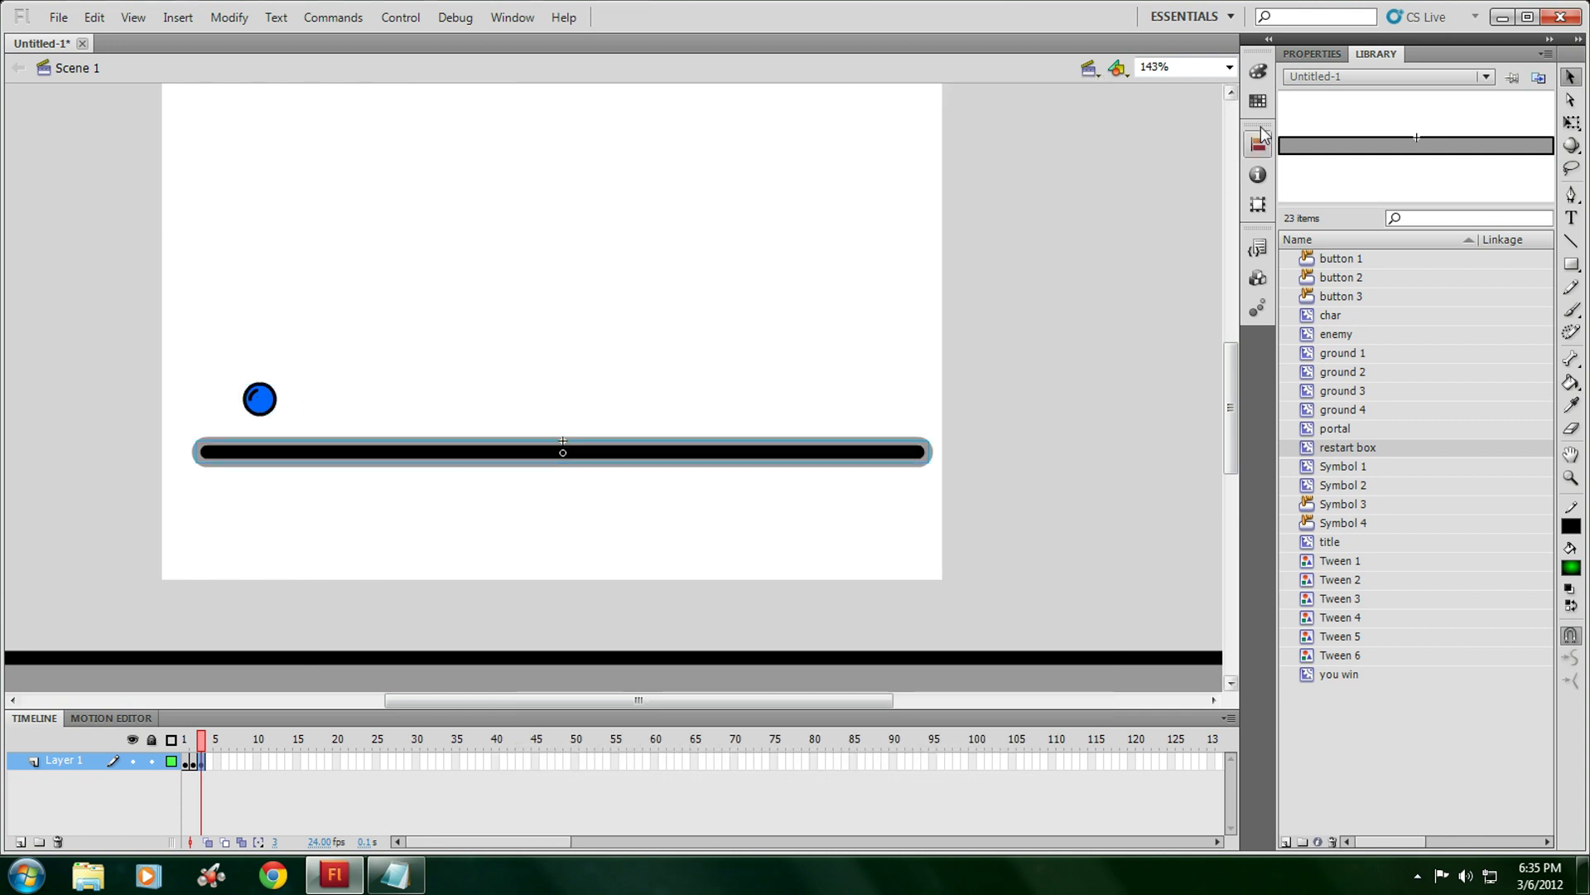
click(1312, 54)
click(1385, 80)
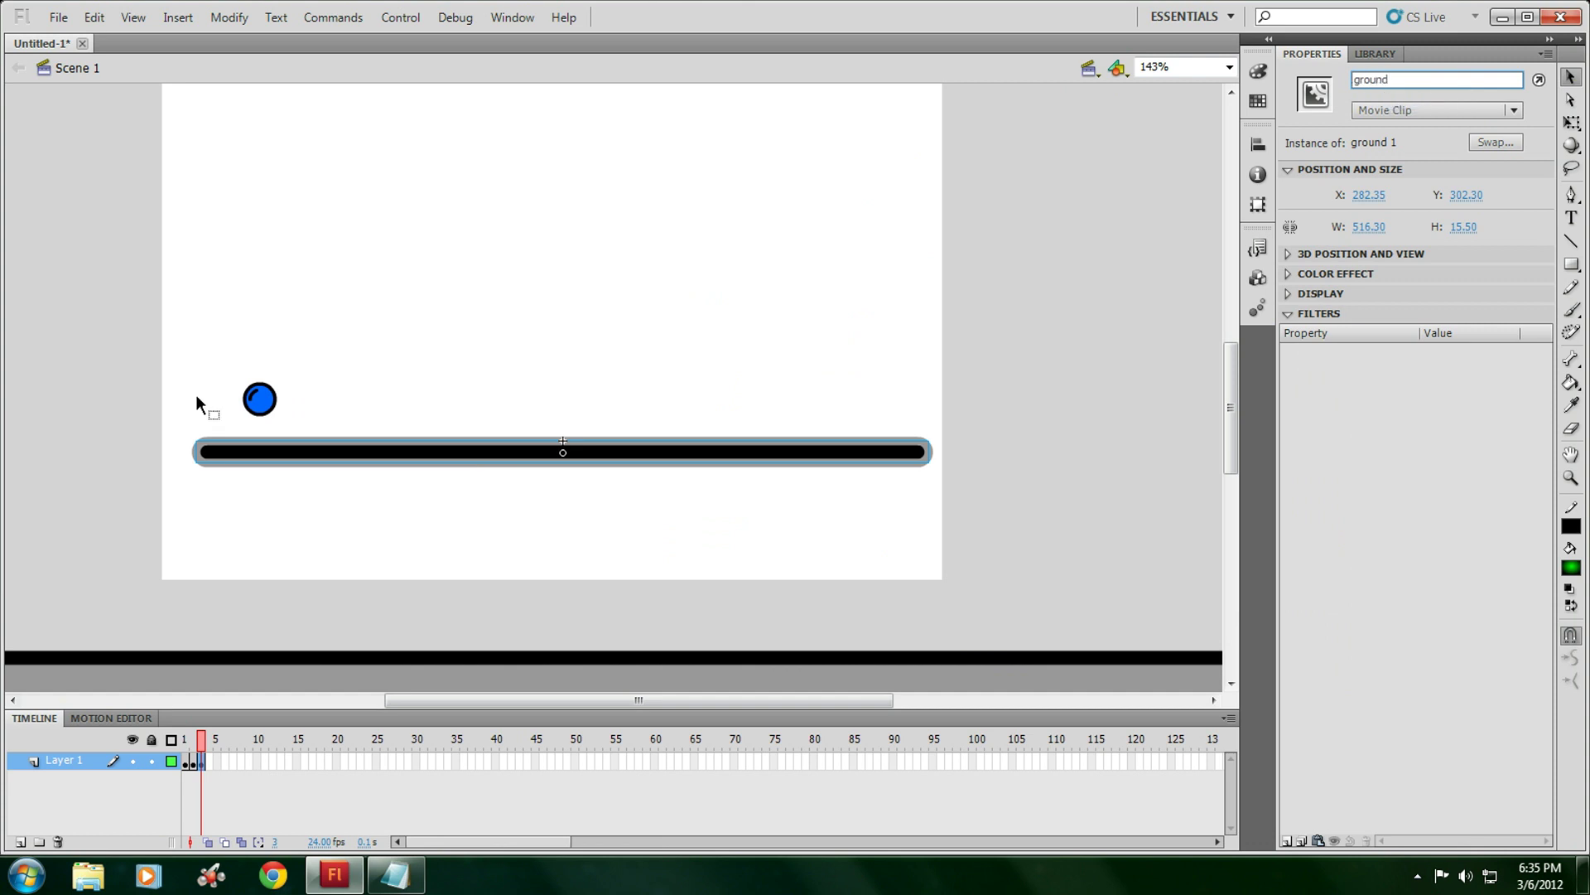
click(259, 398)
click(1386, 81)
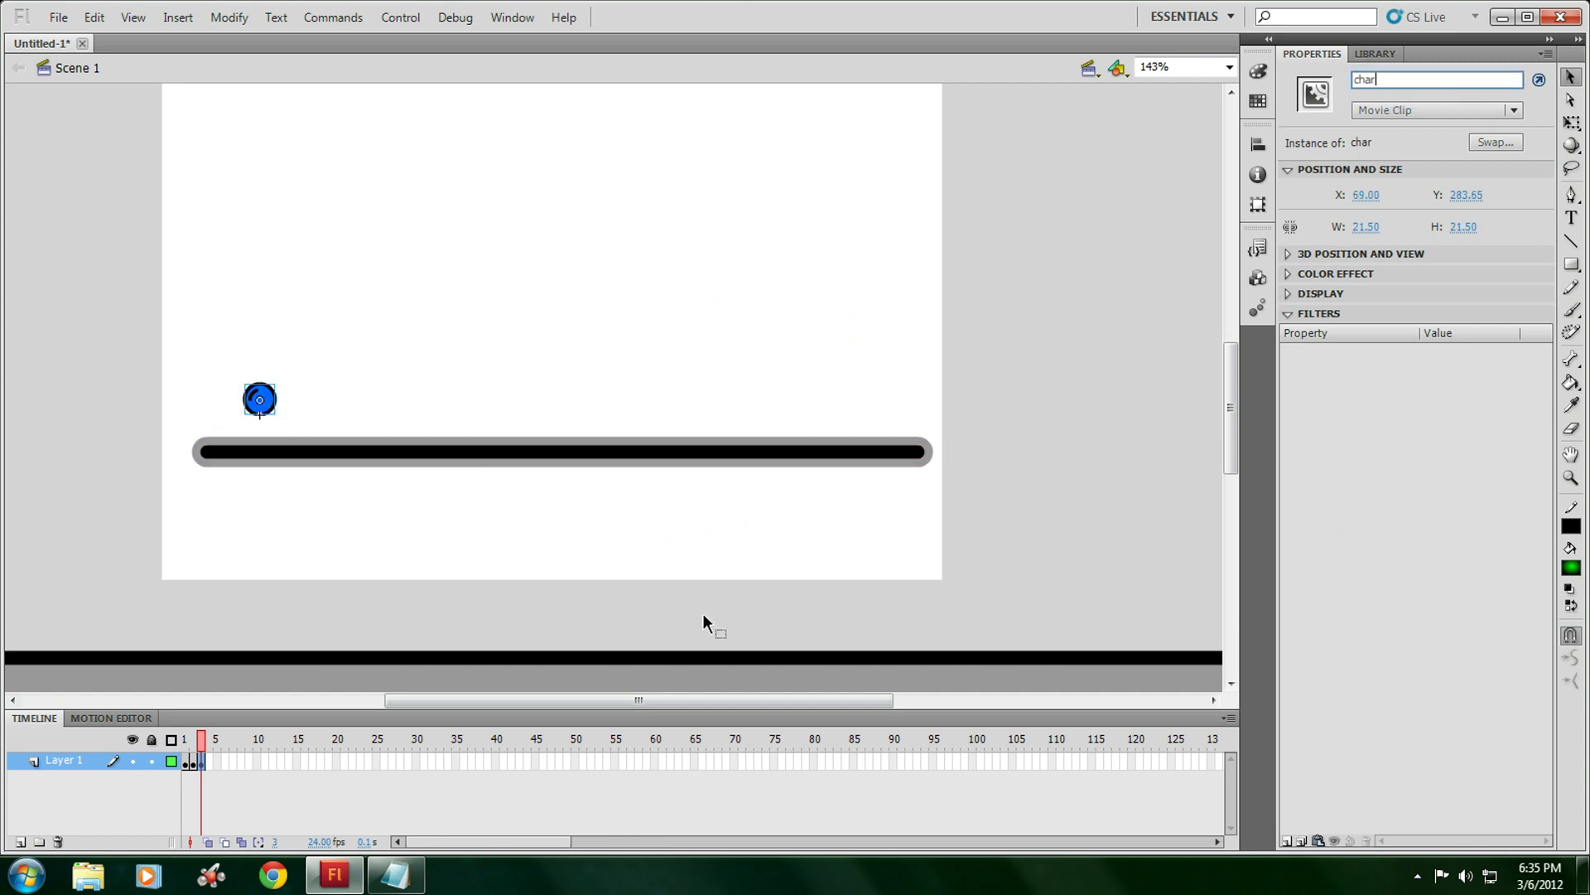
click(694, 654)
click(395, 875)
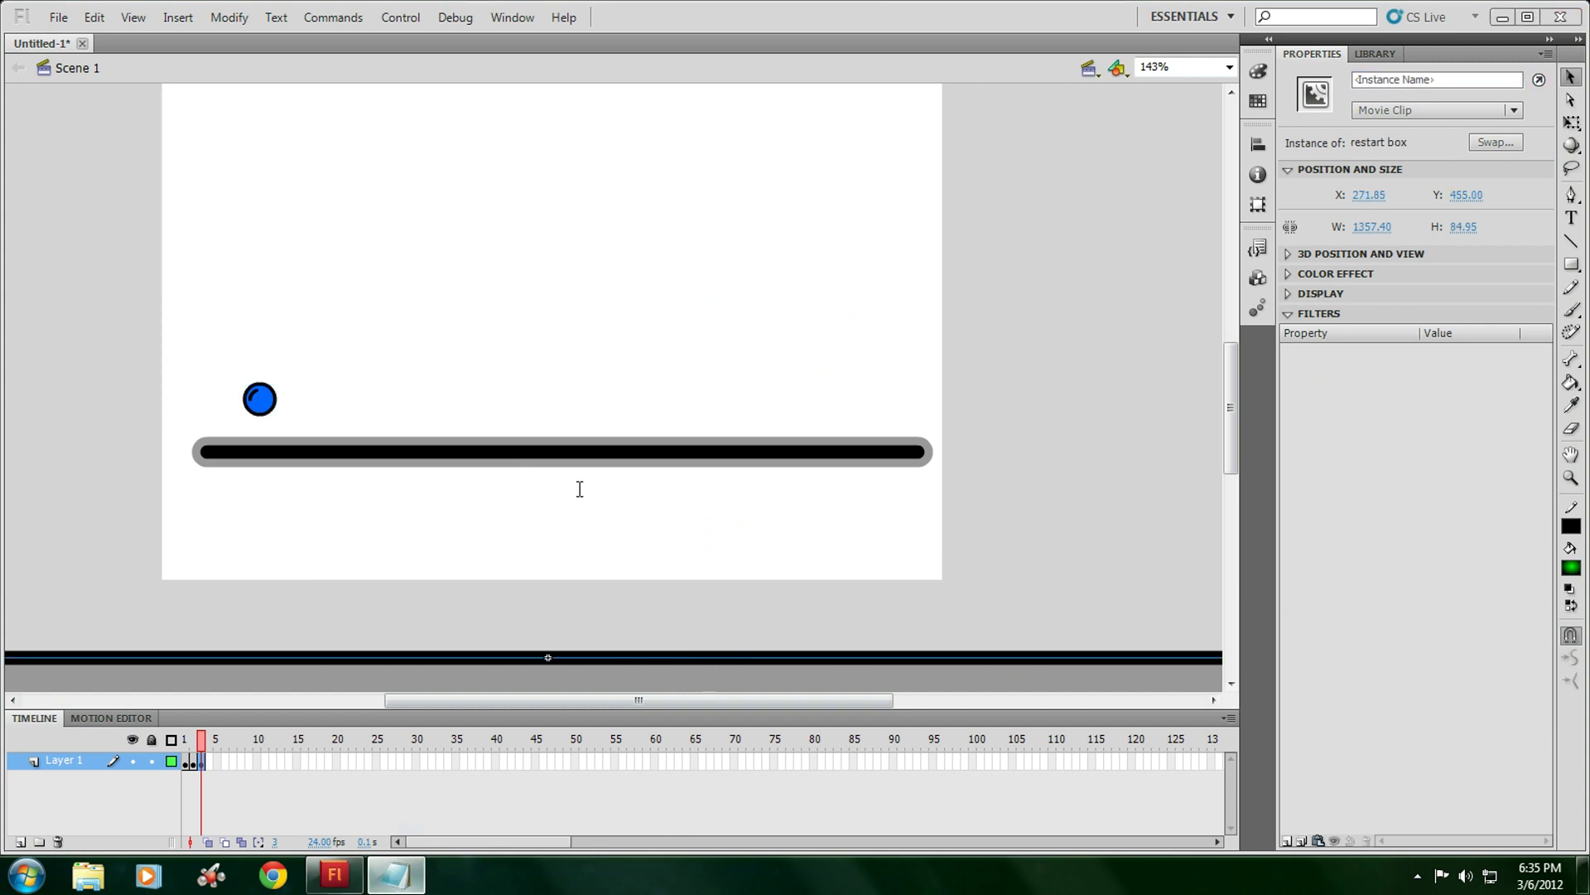
Copy the reset box code block from the Notepad notes
click(603, 650)
scroll(604, 649, down, 5)
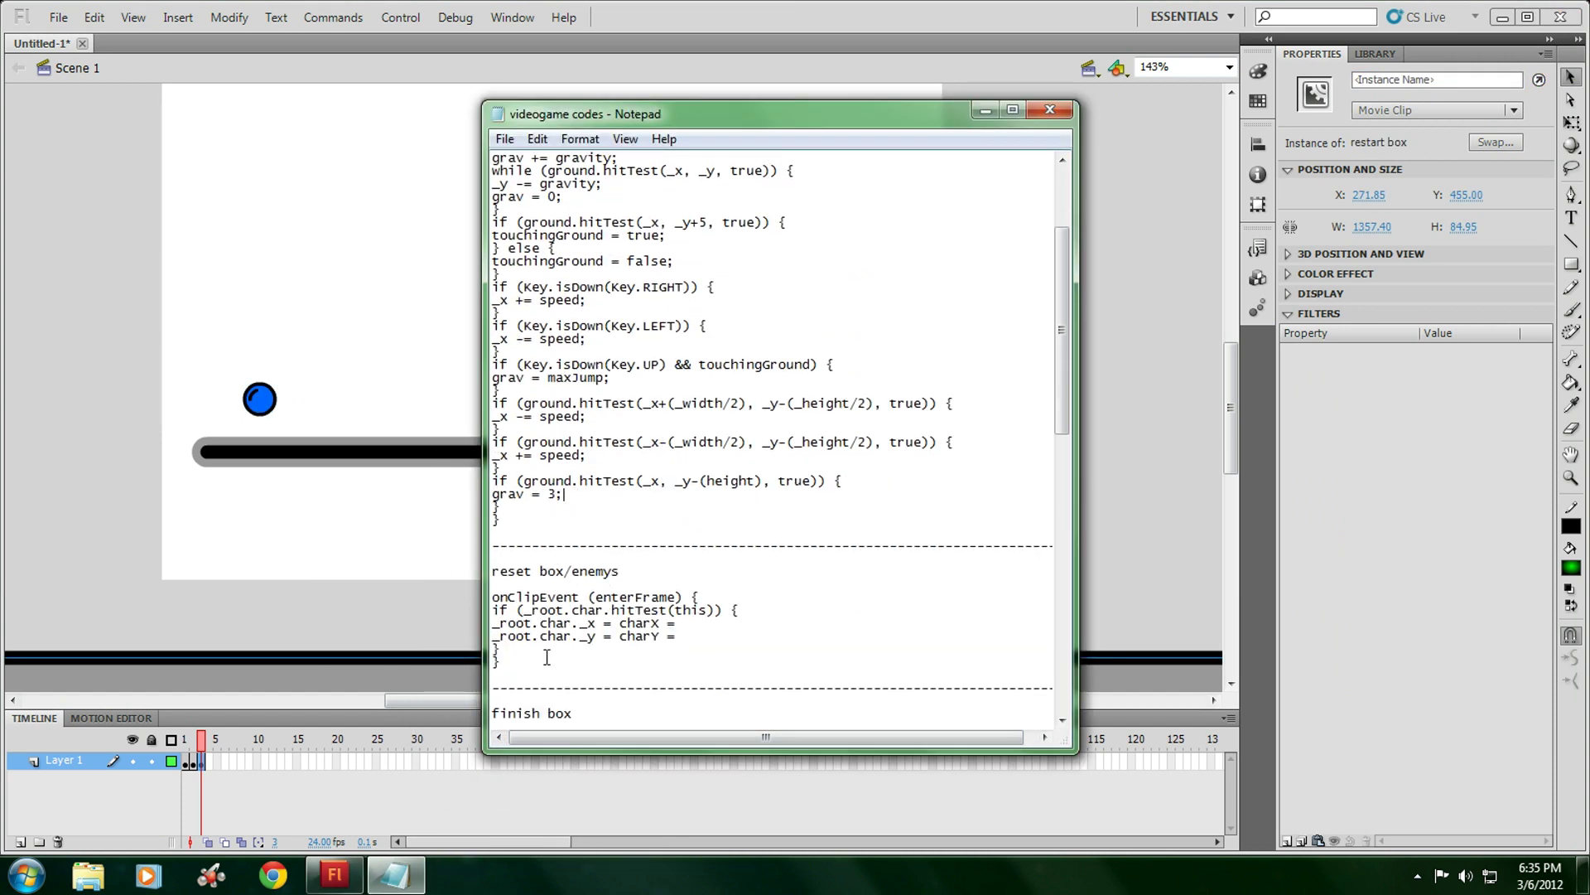
drag(511, 625, 477, 564)
right_click(527, 587)
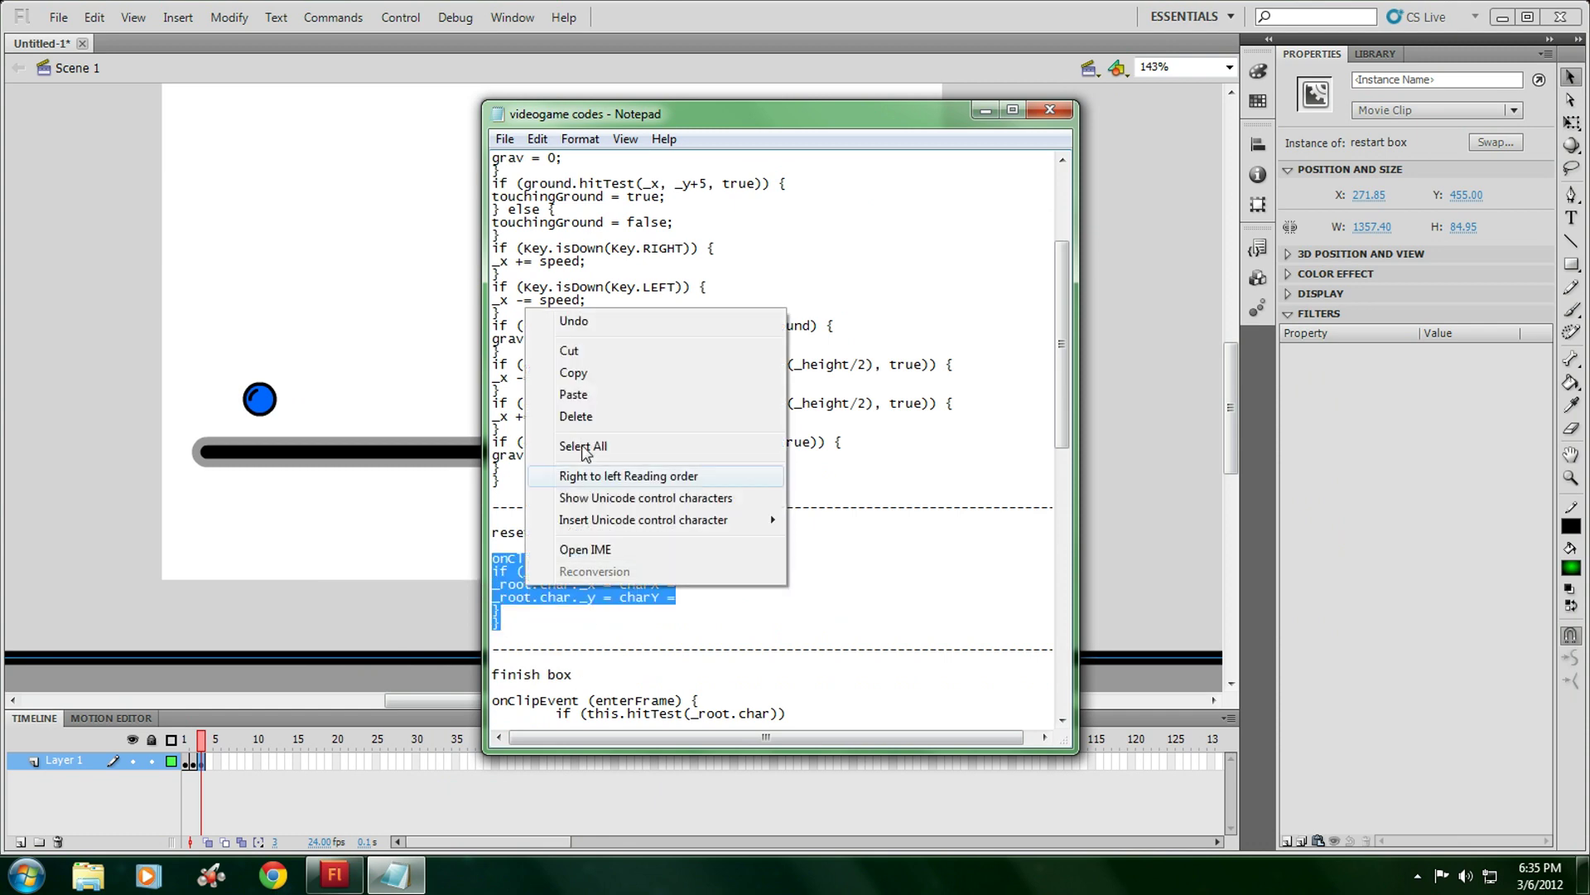
click(572, 371)
Paste the reset code into the restart box's Actions script
click(974, 110)
scroll(677, 465, down, 2)
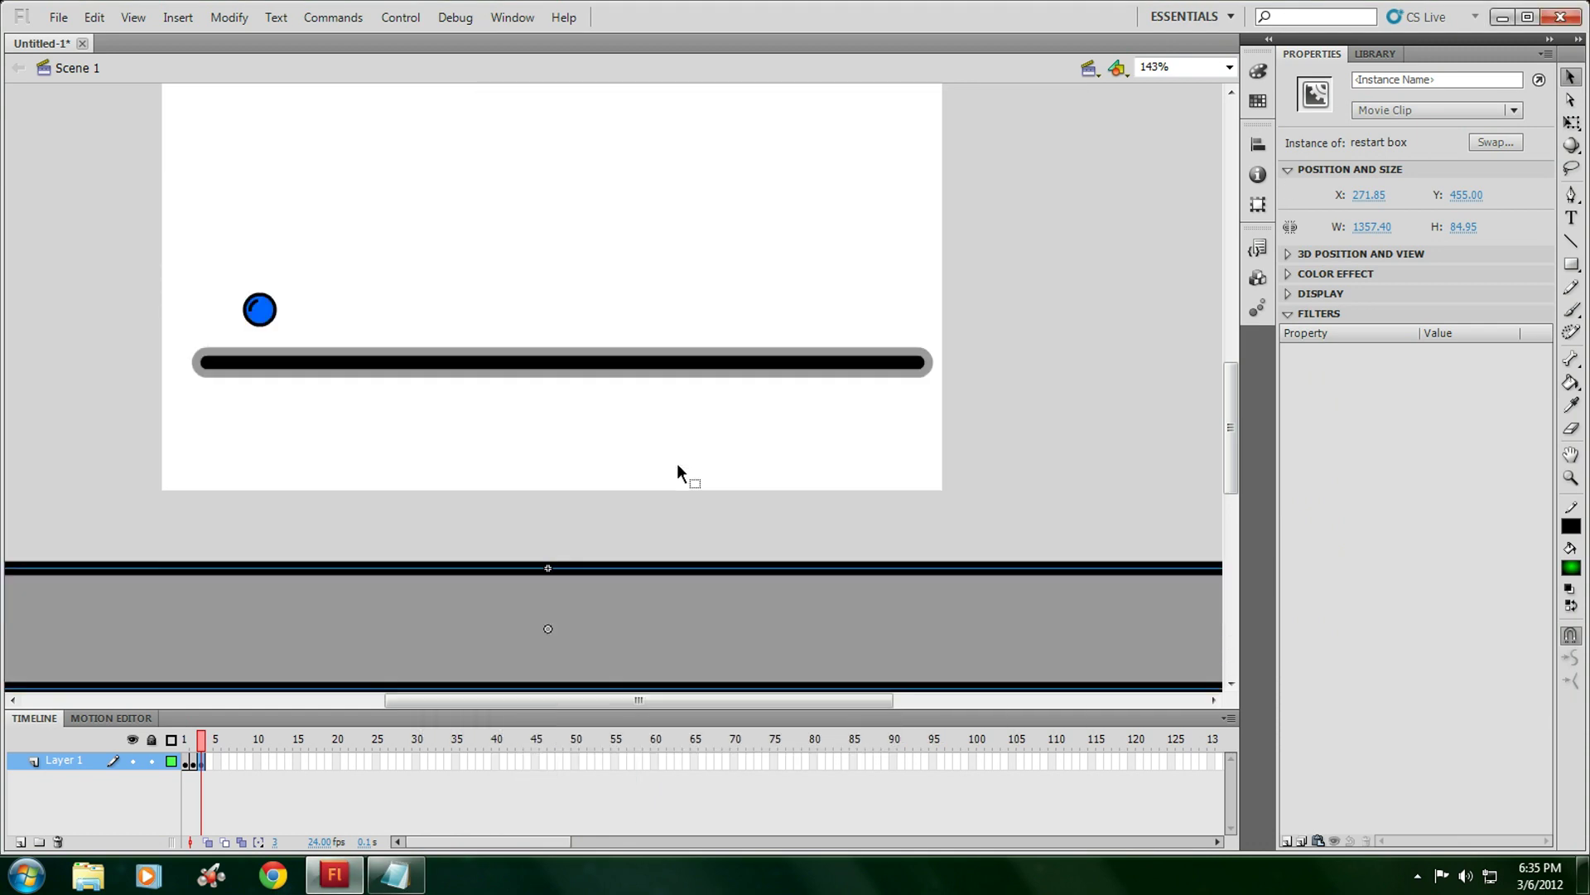
right_click(679, 515)
click(733, 694)
right_click(681, 313)
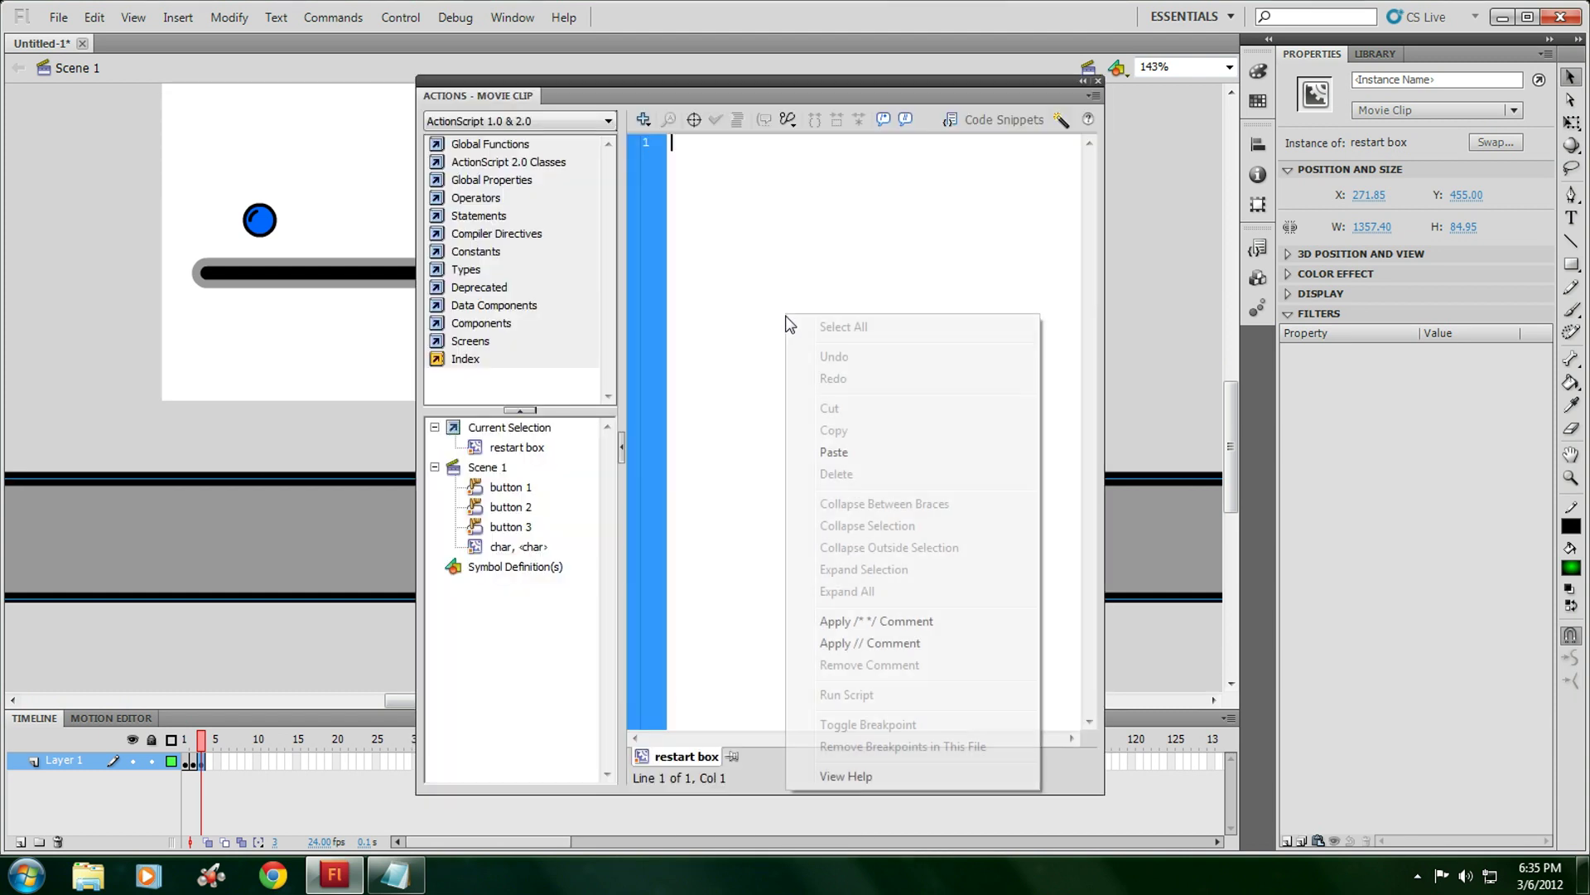
click(726, 451)
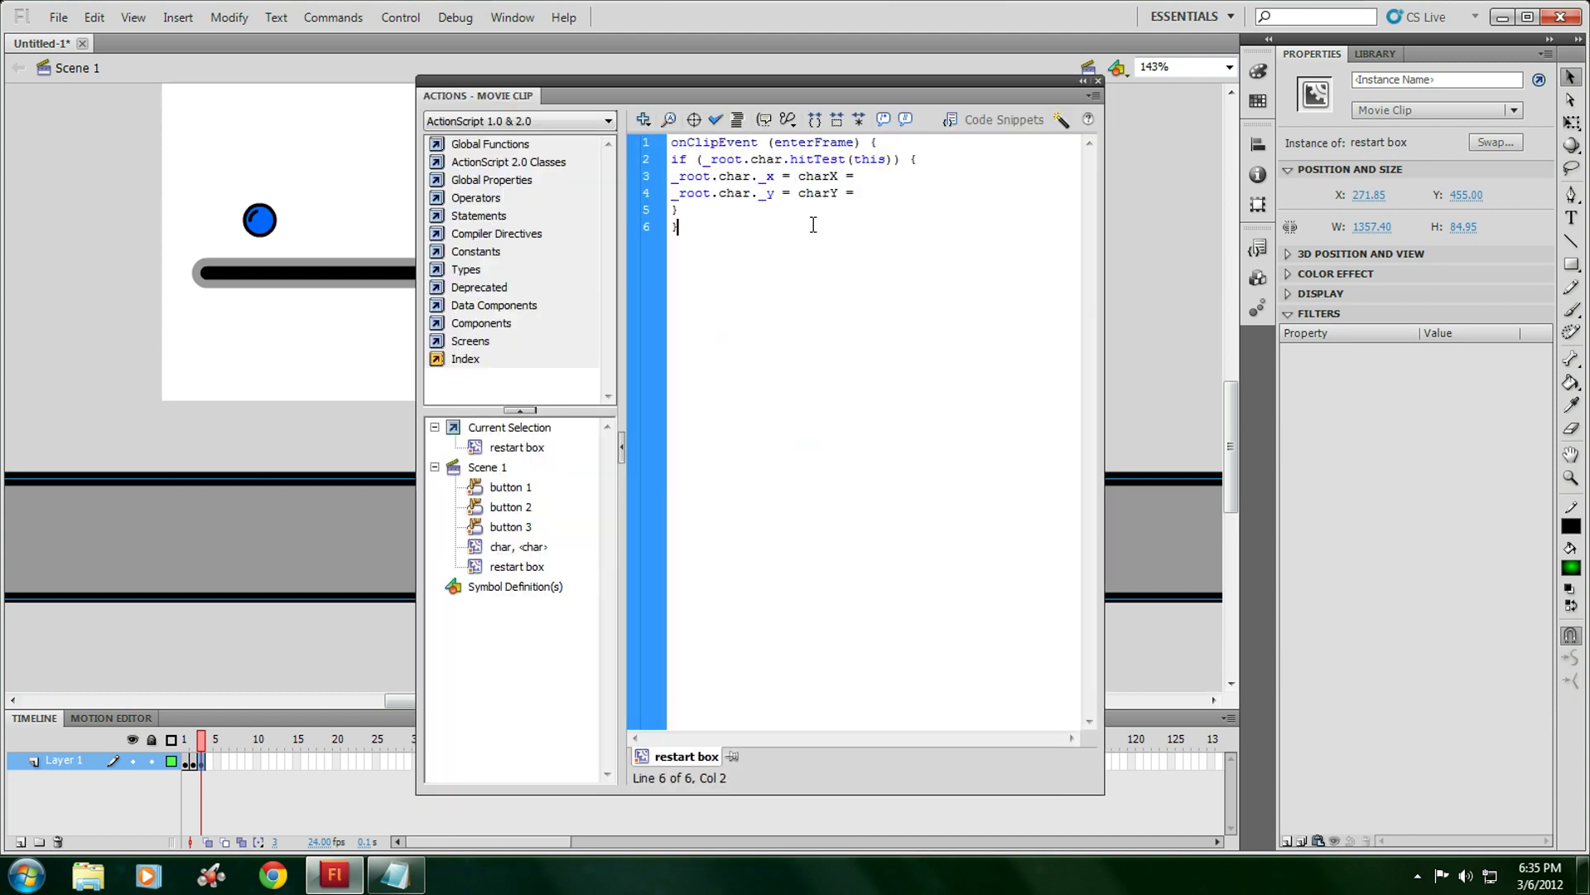
Raise the ball and ground bar on the stage, with the ball at X 57.80, Y 100.80
click(1098, 80)
scroll(366, 484, up, 3)
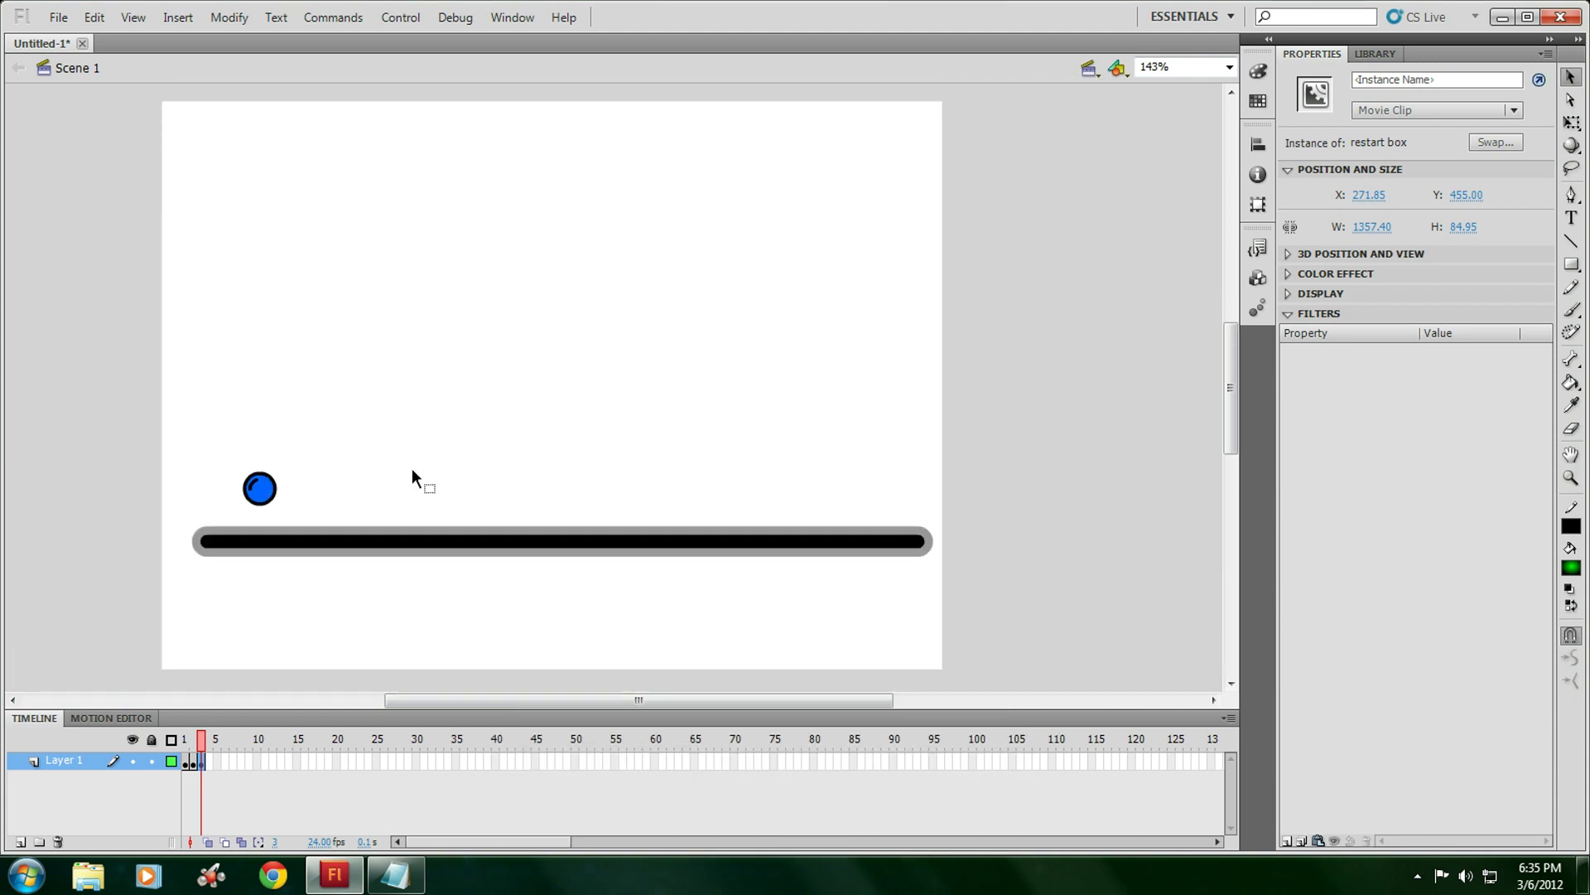
drag(250, 502, 243, 230)
drag(437, 543, 433, 426)
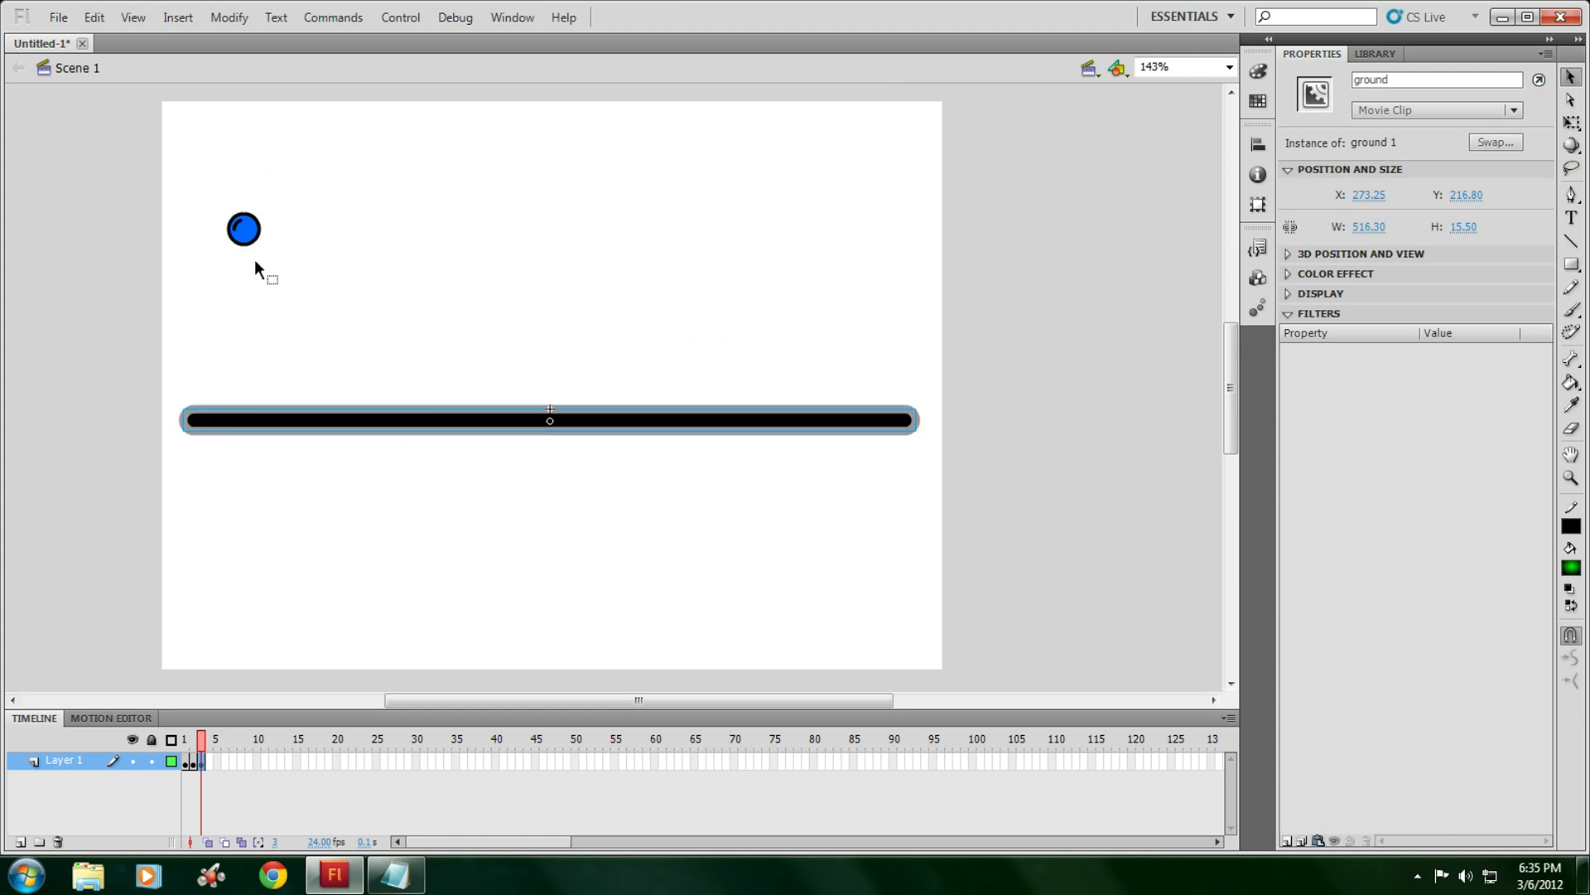
scroll(258, 228, down, 3)
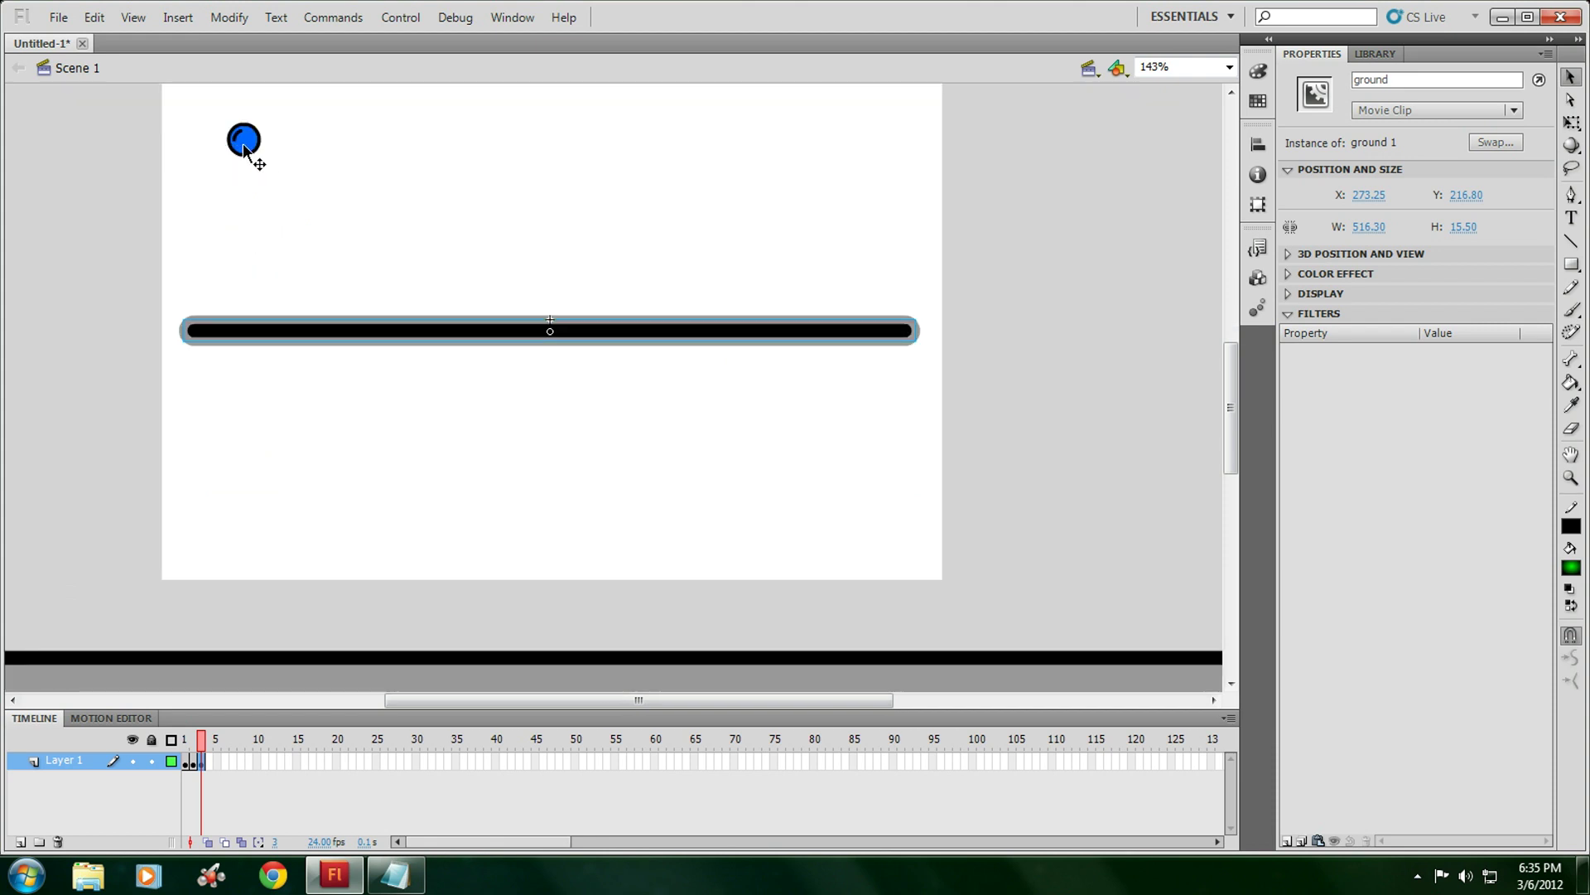
click(245, 147)
scroll(258, 170, up, 6)
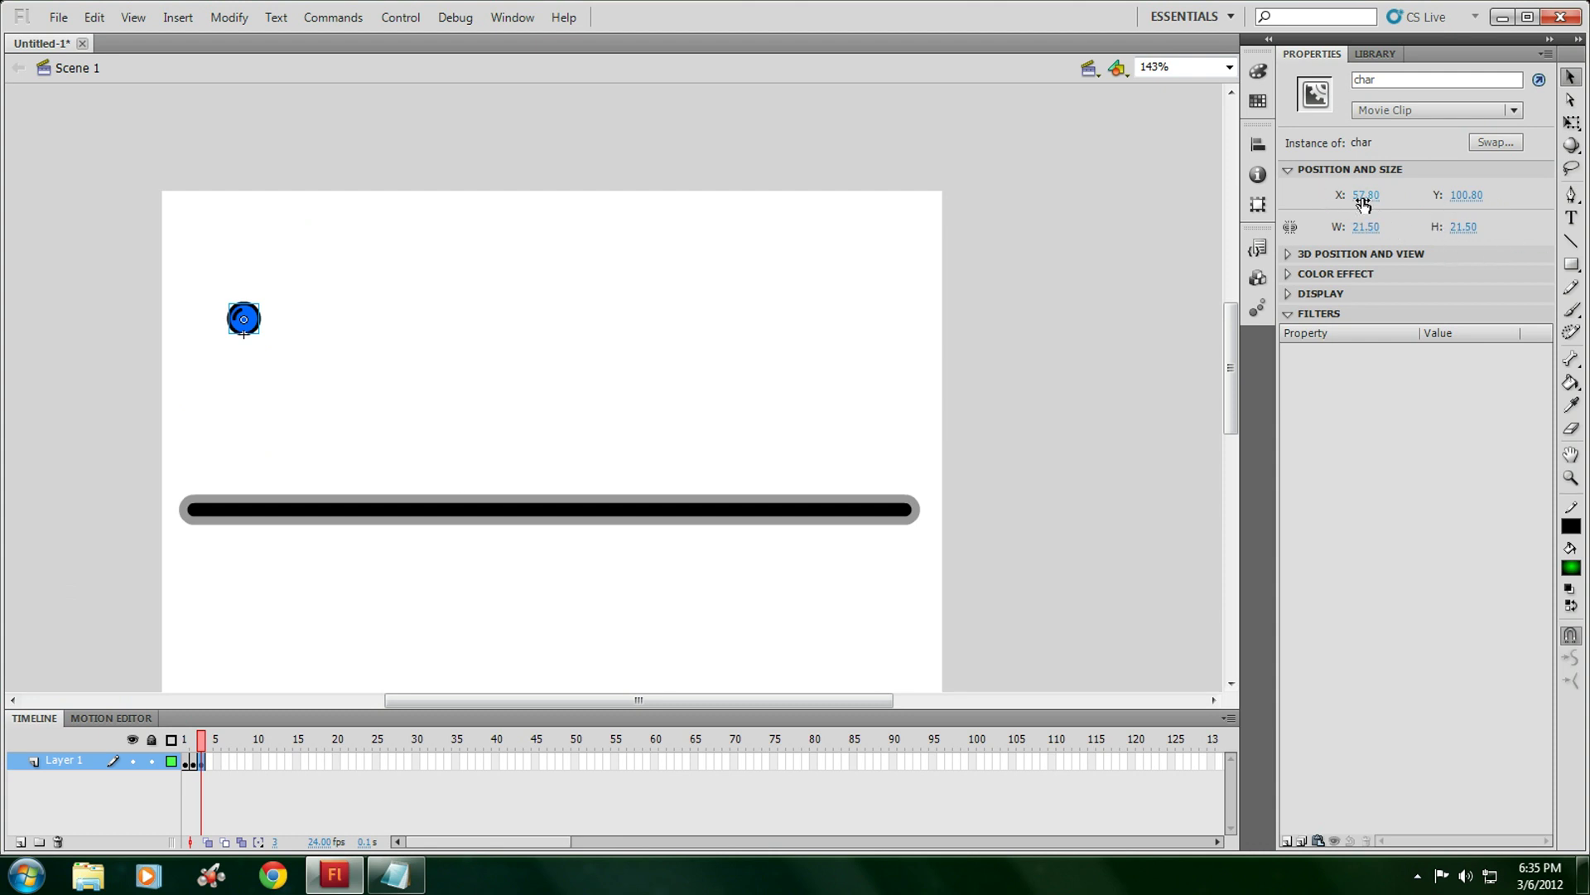
scroll(729, 410, down, 5)
Edit the restart box script so charX is 57.80 and charY is 100
right_click(529, 596)
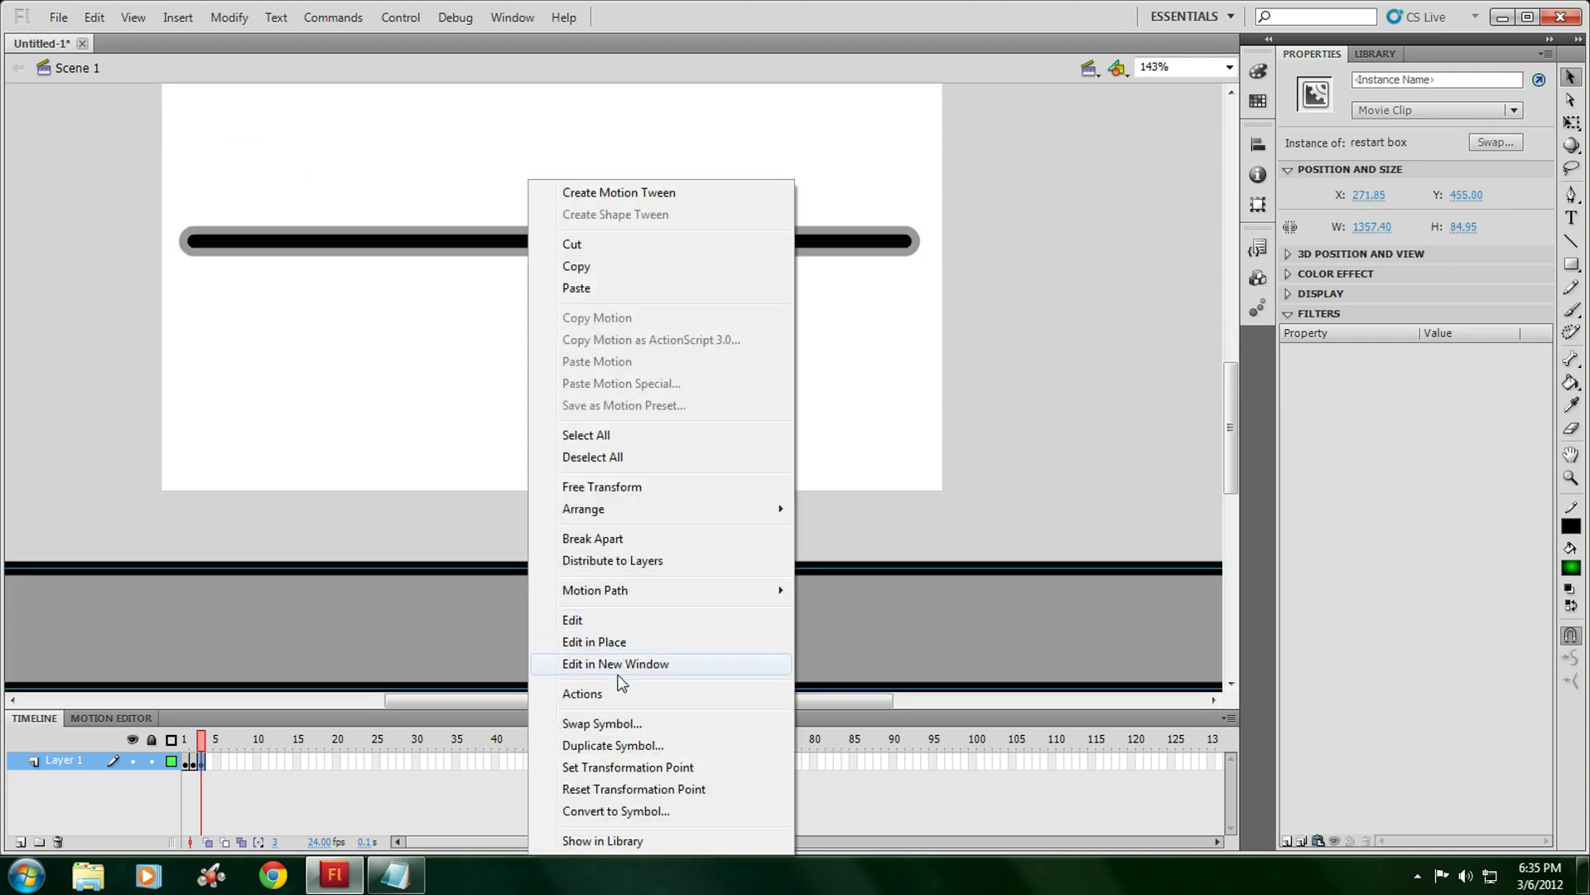
click(617, 693)
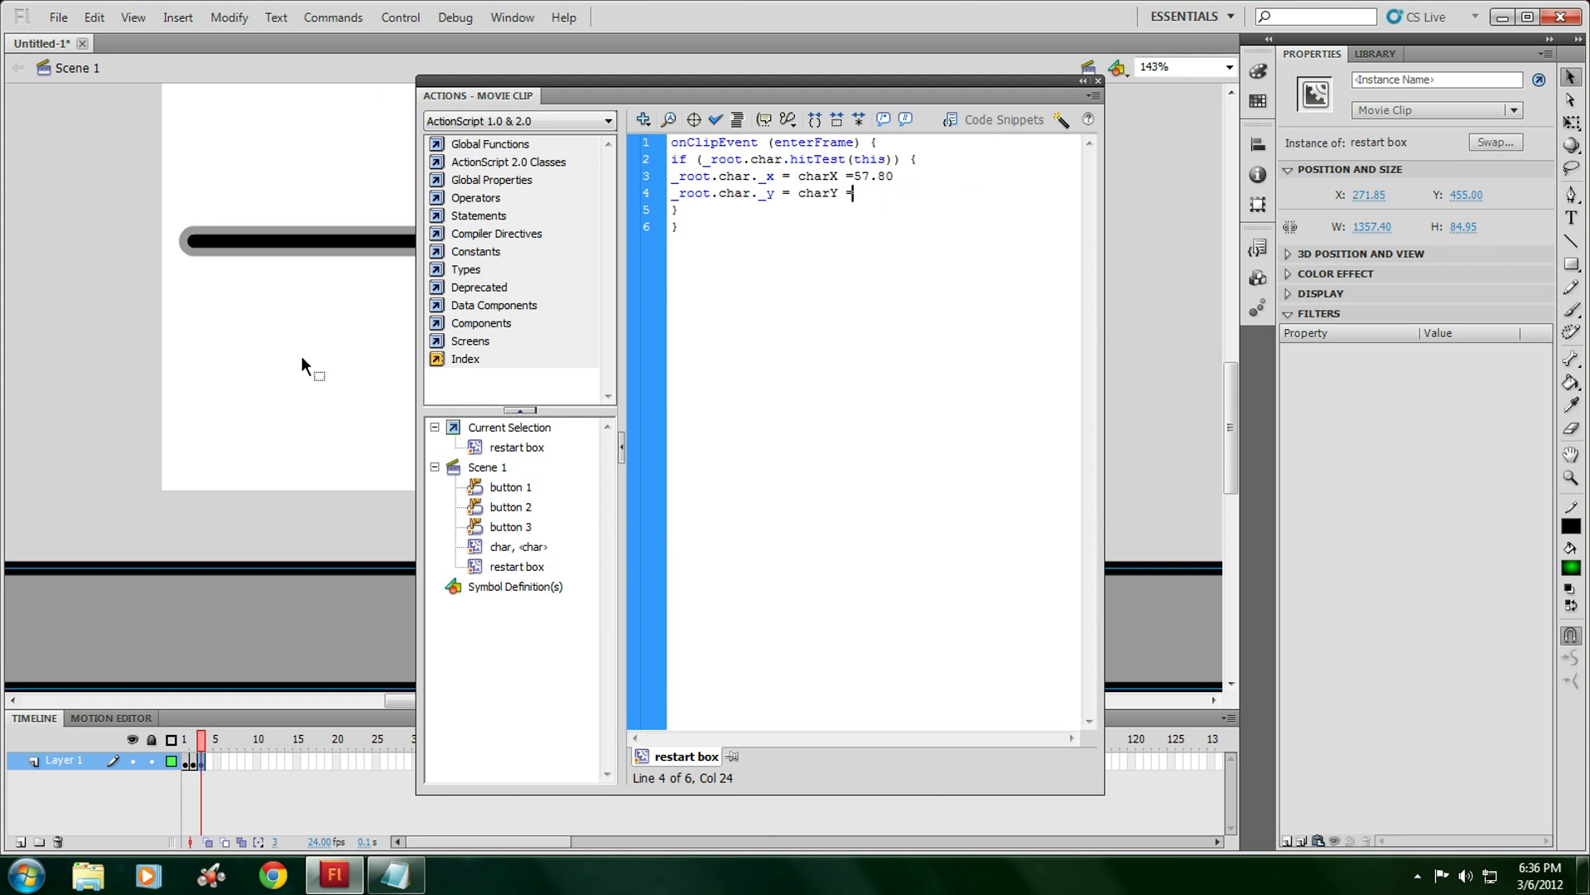
click(312, 419)
scroll(311, 420, up, 6)
click(239, 413)
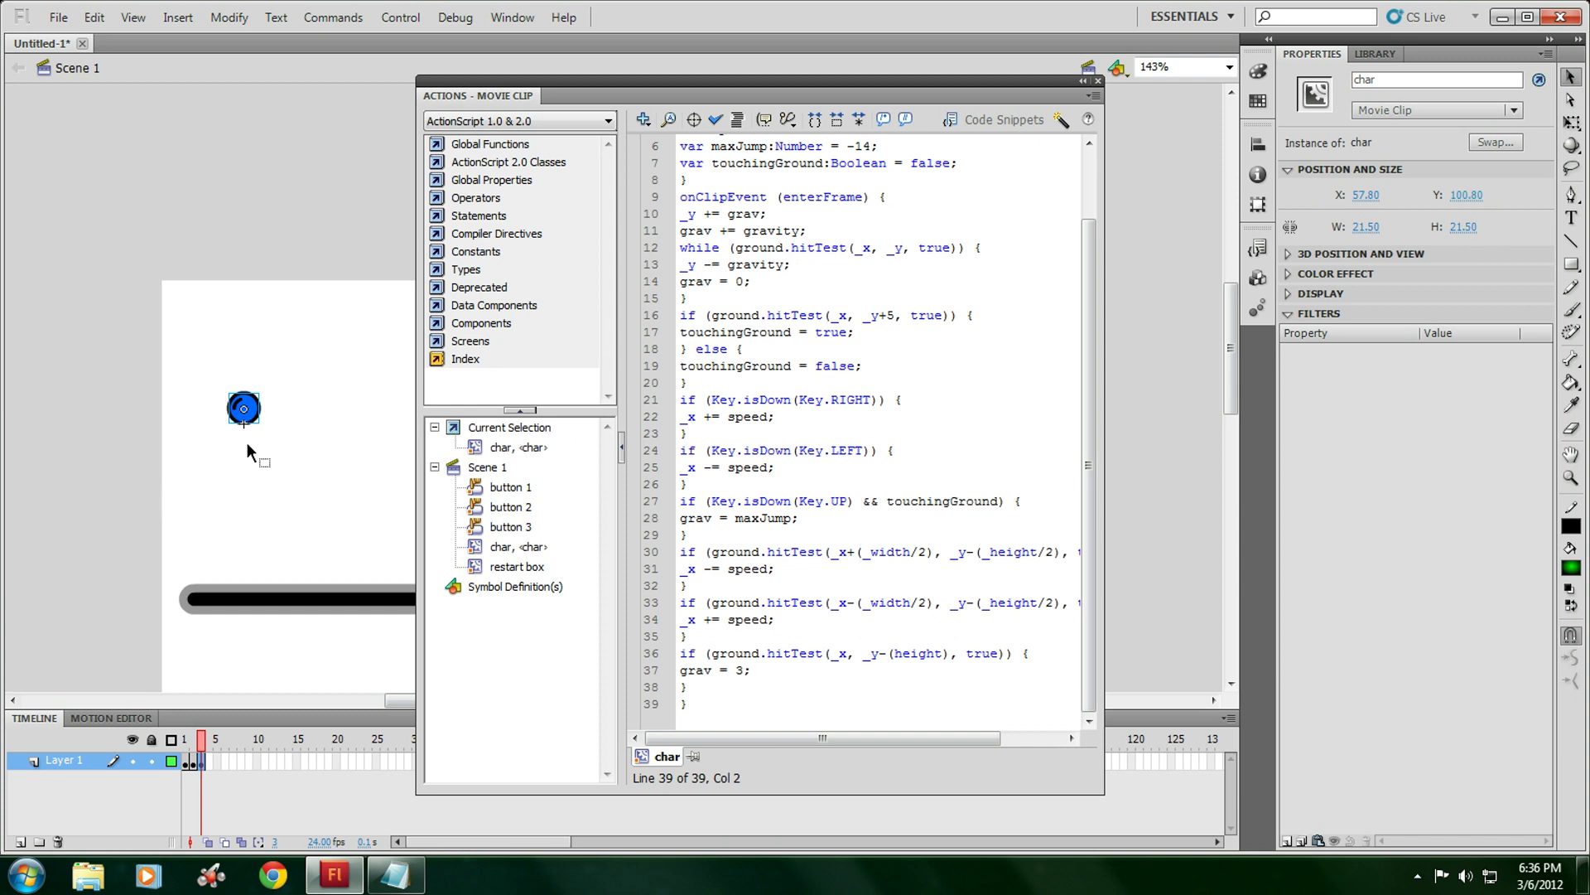
scroll(265, 497, down, 6)
click(300, 540)
click(866, 192)
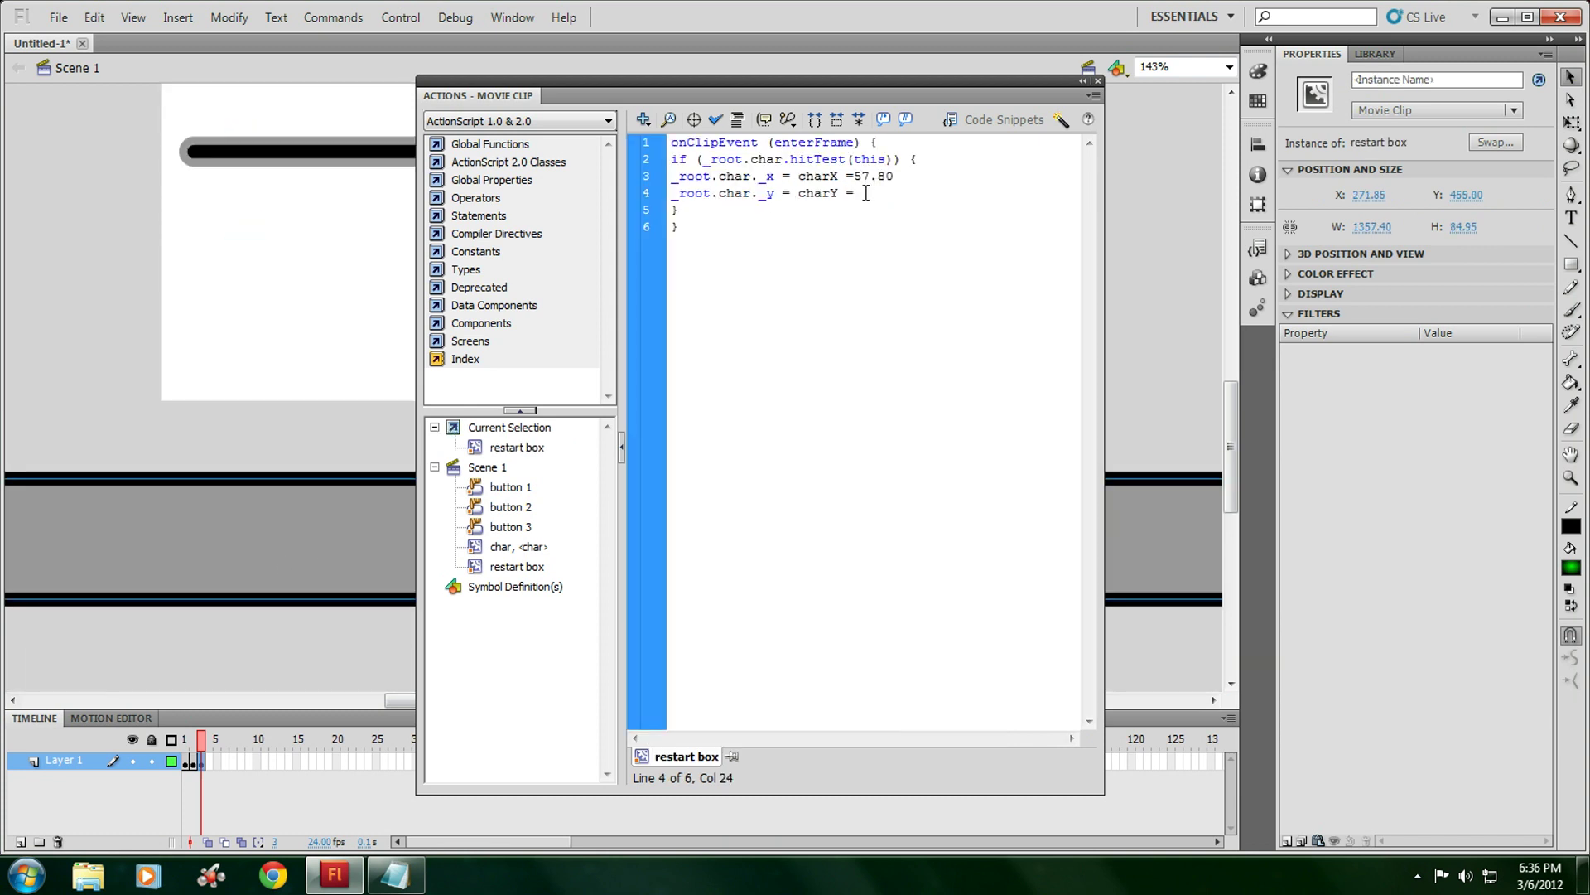
text(100.80)
Add a new layer named stop below Layer 1
click(1098, 80)
scroll(469, 381, up, 3)
scroll(469, 381, up, 3)
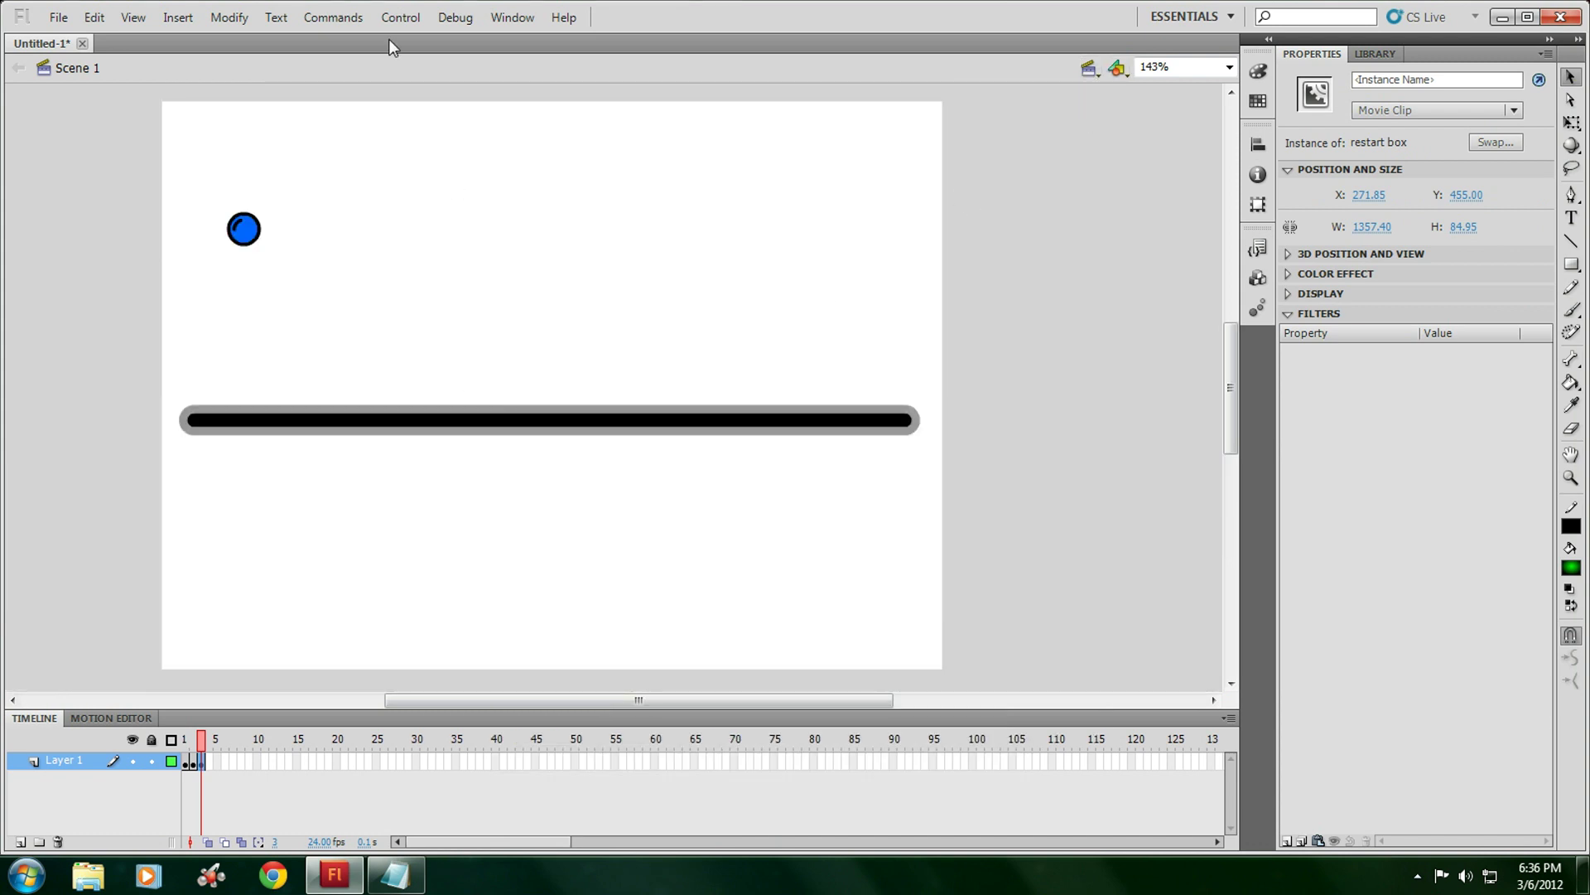
click(397, 18)
click(142, 410)
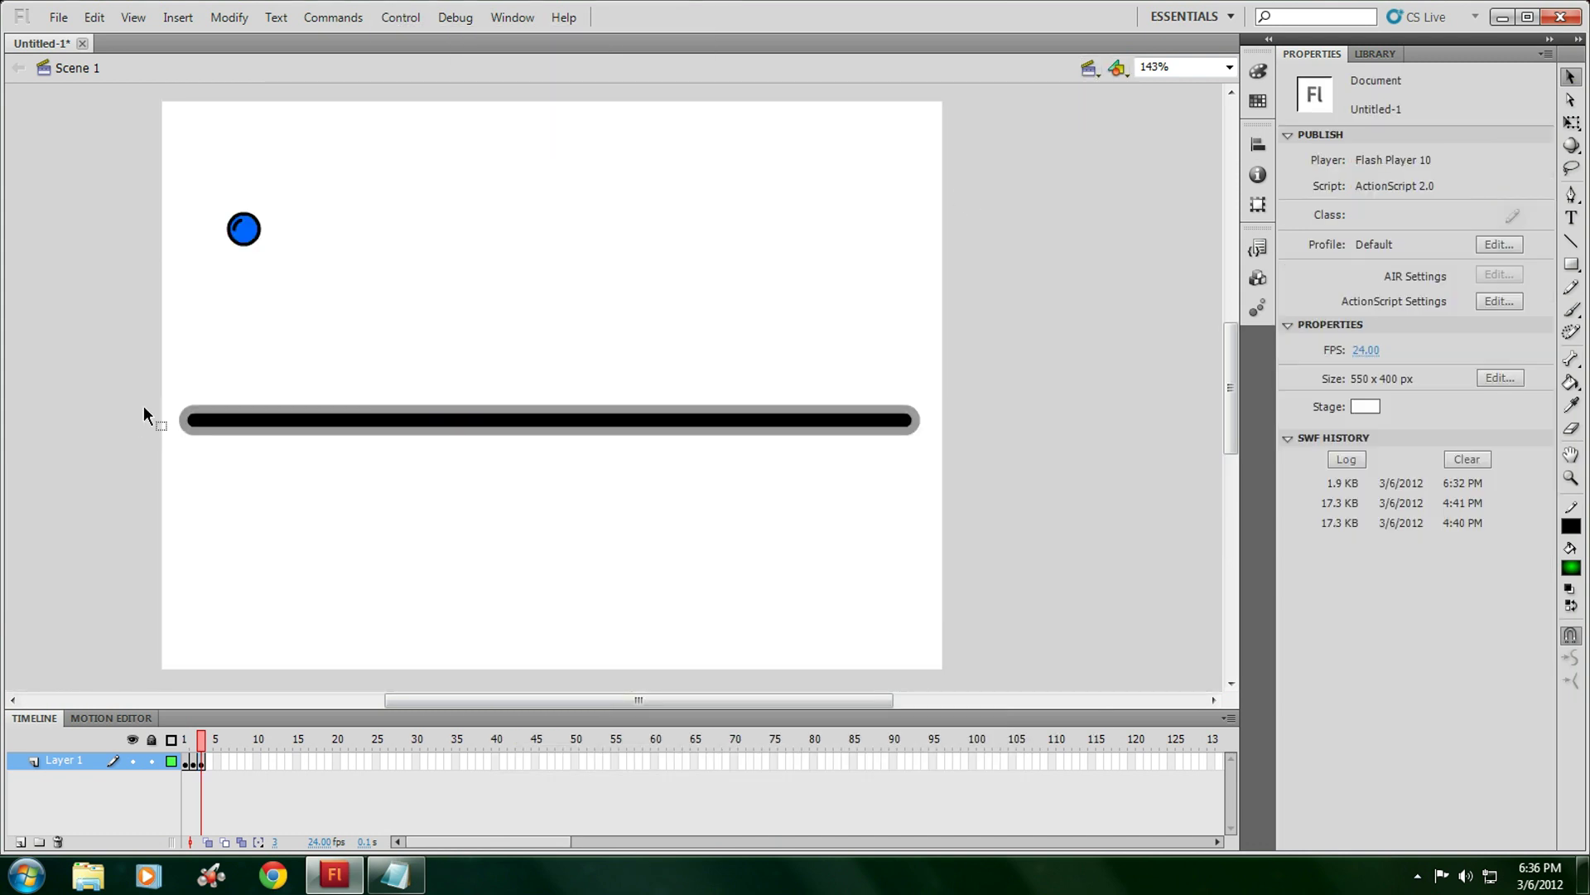
click(19, 842)
mouse_move(48, 785)
mouse_down()
mouse_move(57, 816)
mouse_move(62, 791)
mouse_up()
double_click(69, 779)
text(stop)
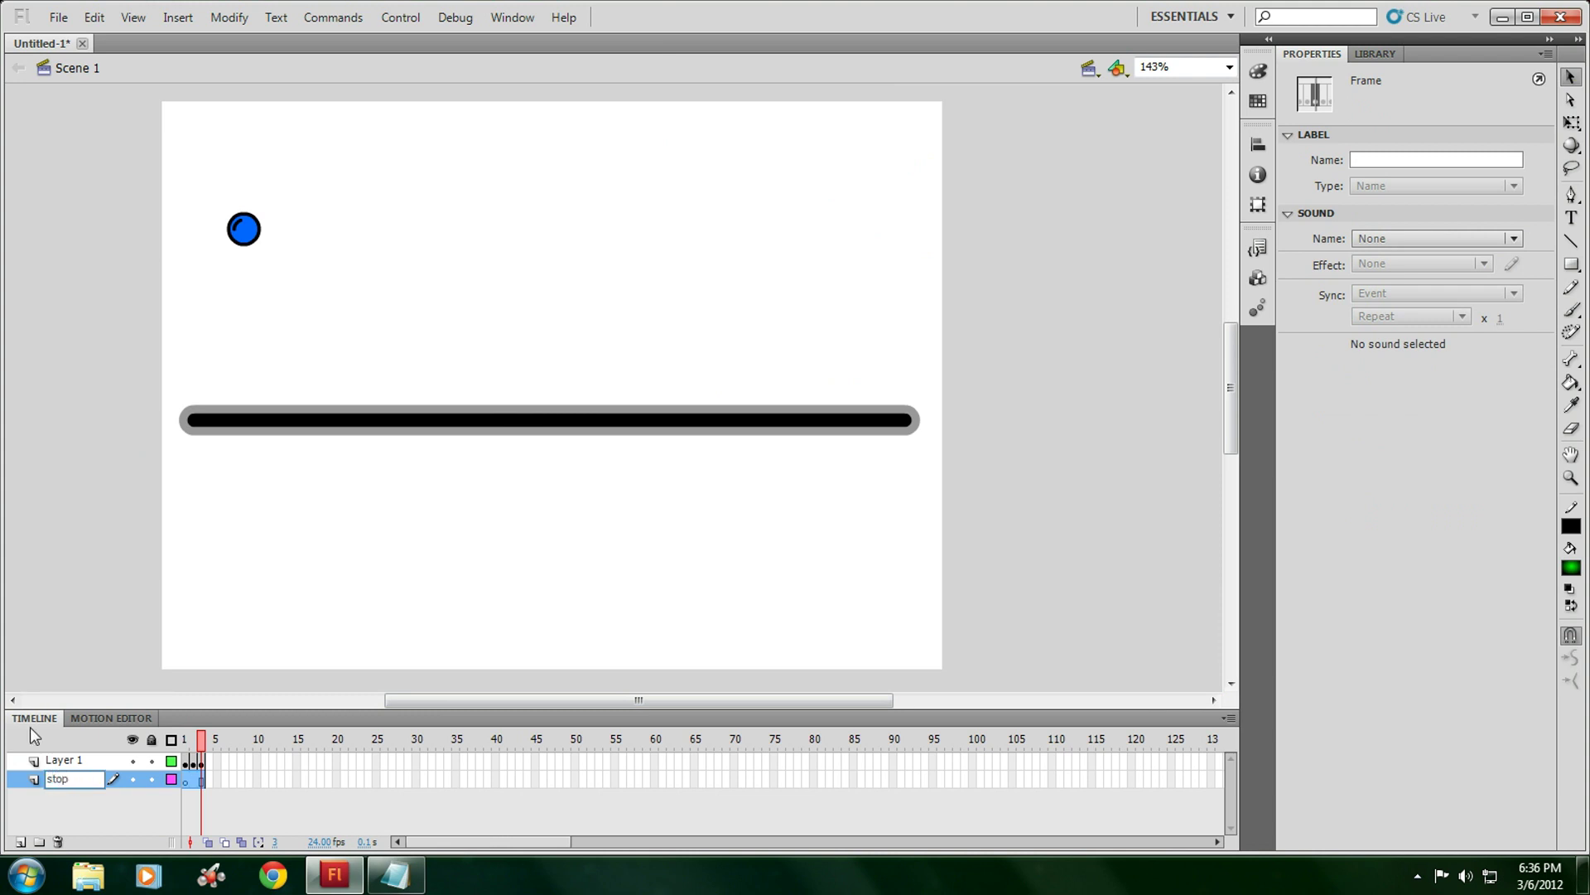
Rename Layer 1 to game
double_click(60, 762)
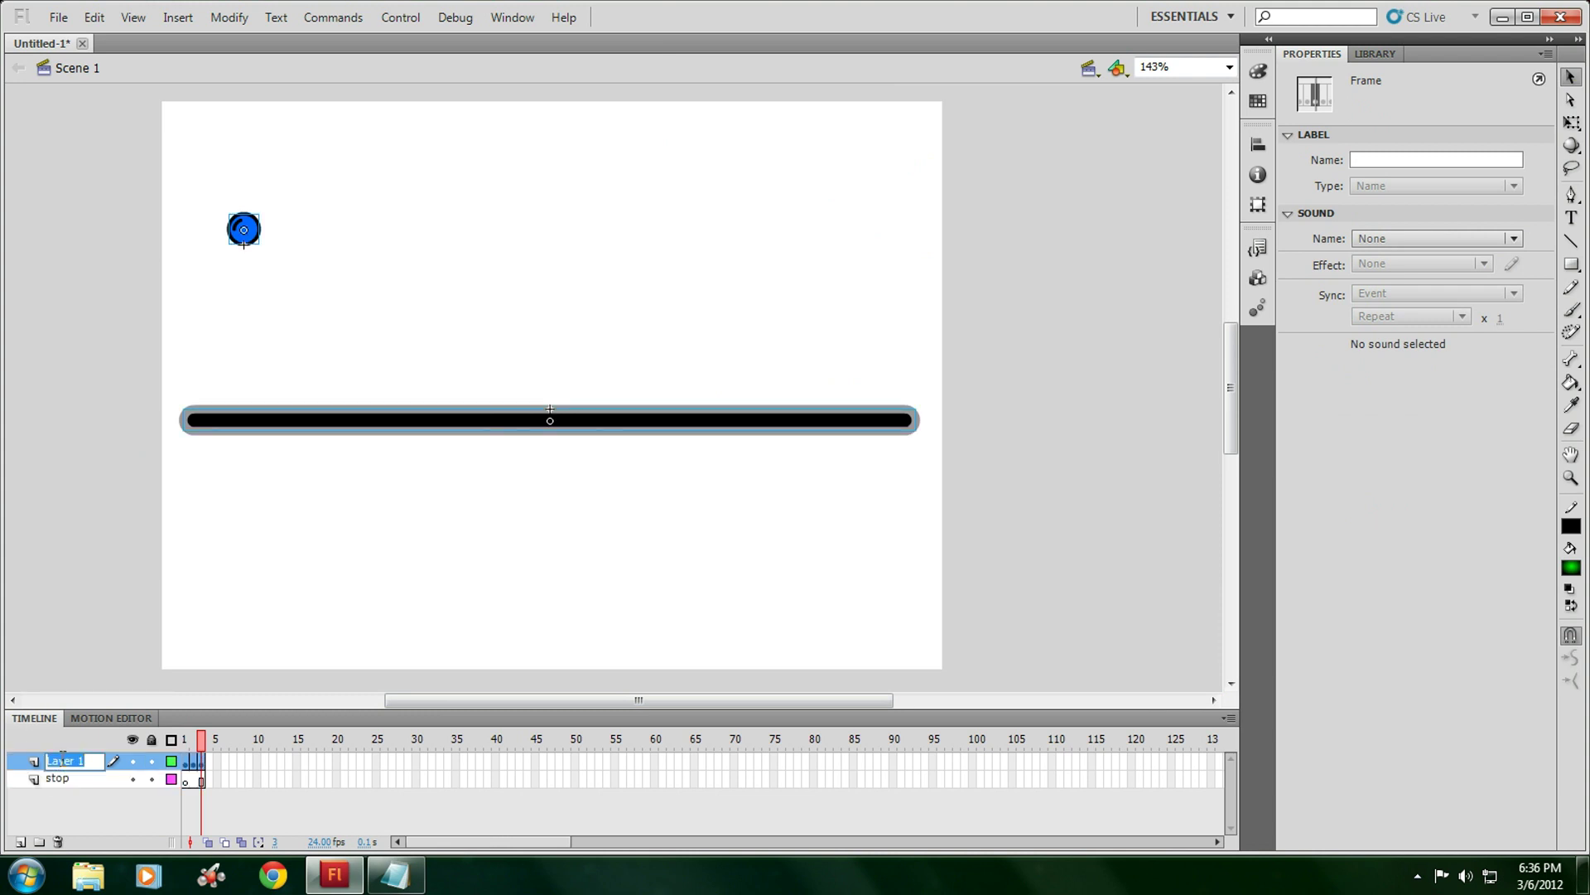
text(game)
click(50, 798)
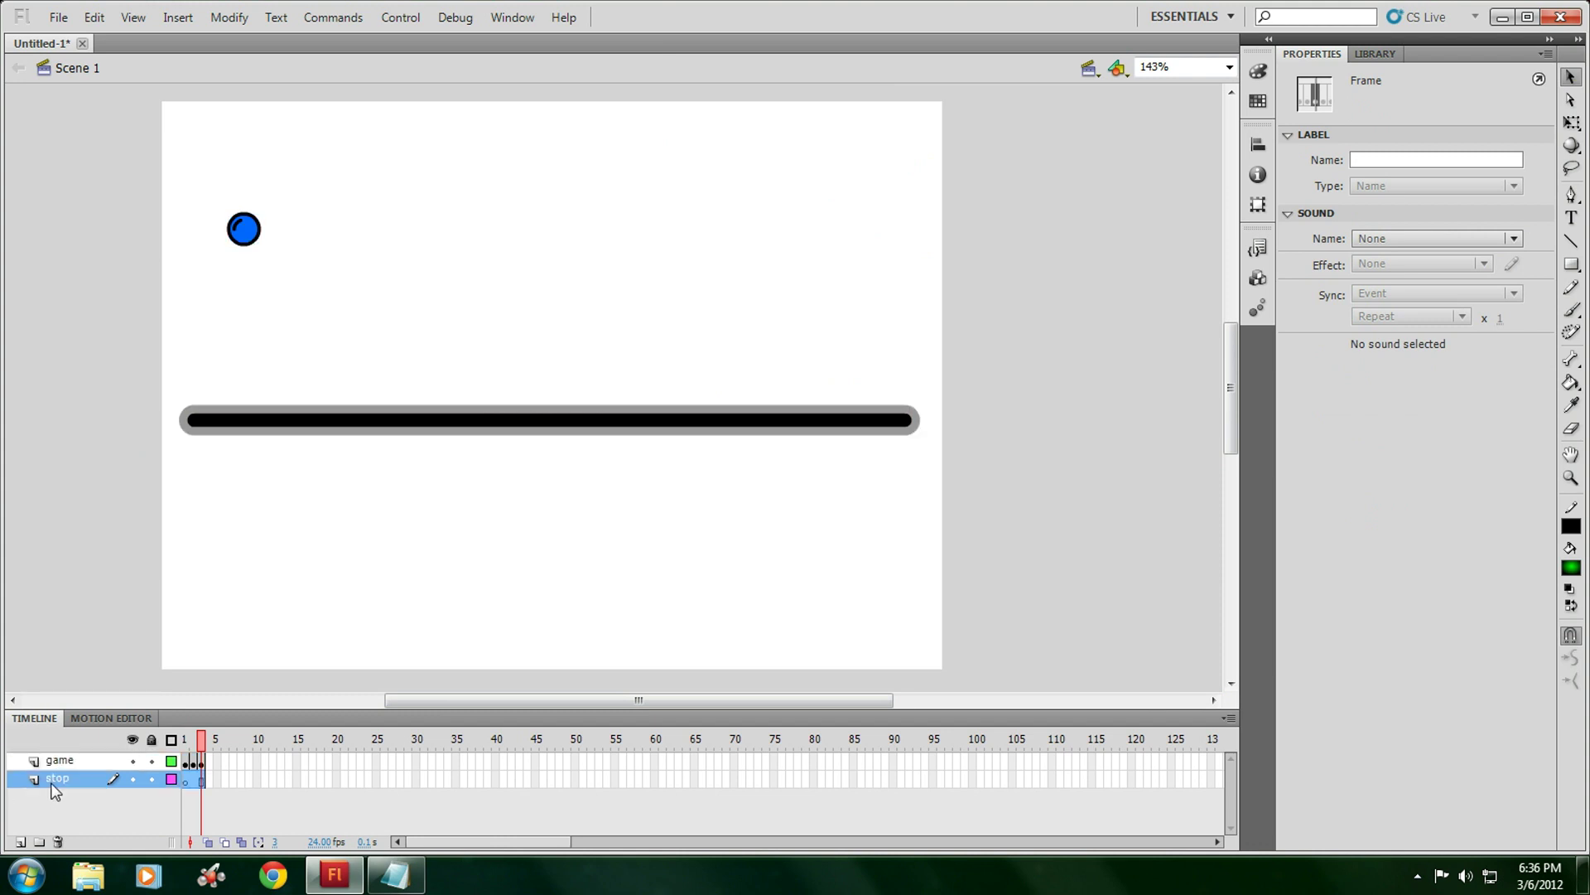
Attach the script stop(); to frame 1 of the stop layer
right_click(185, 785)
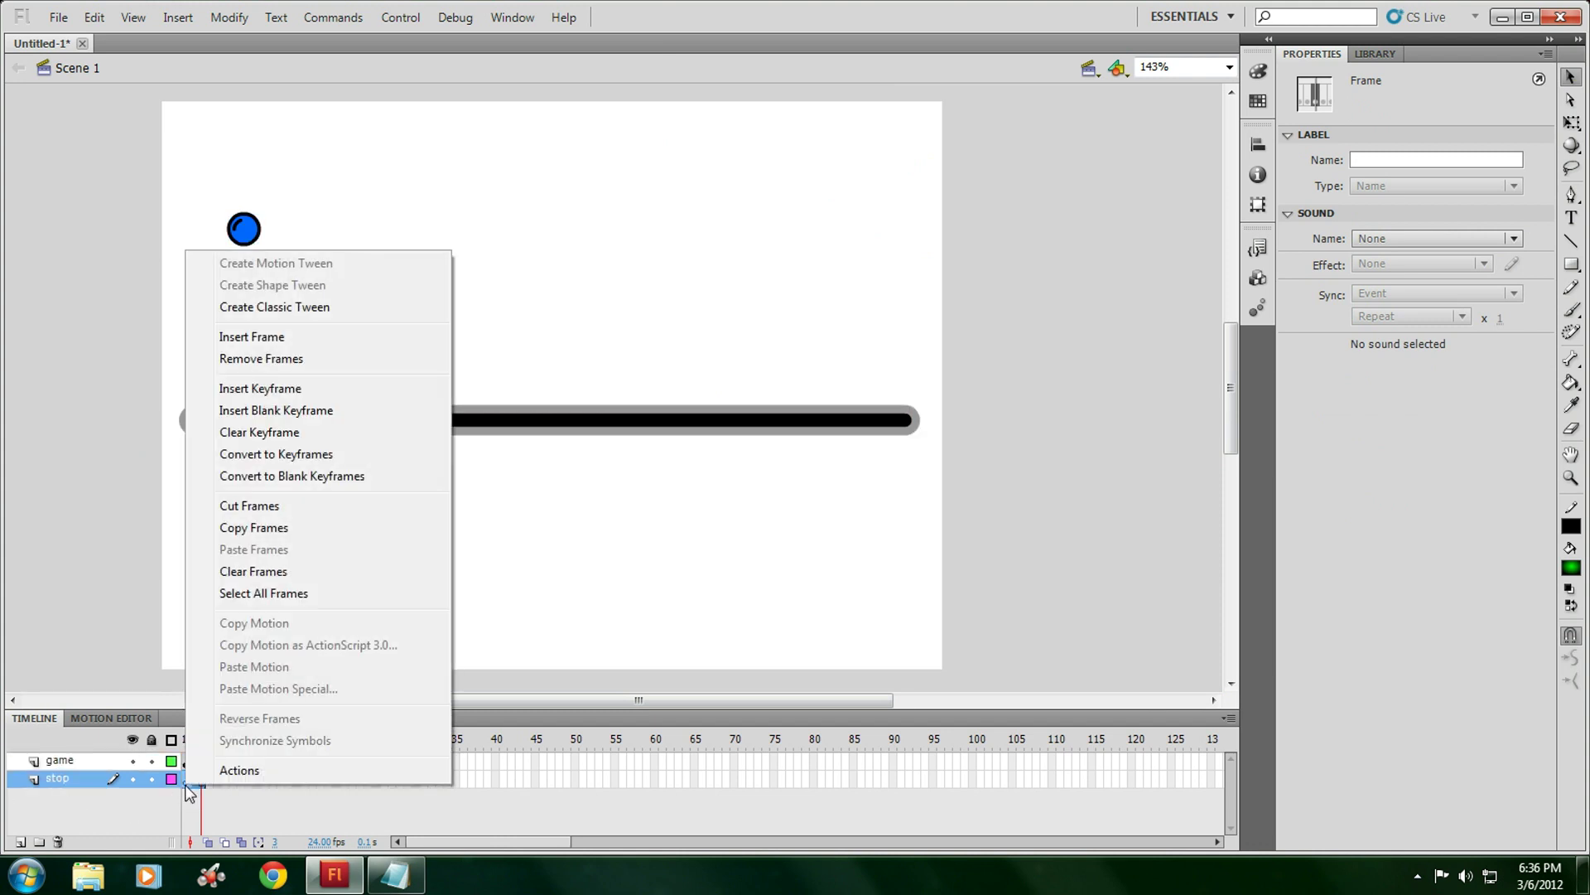
click(183, 799)
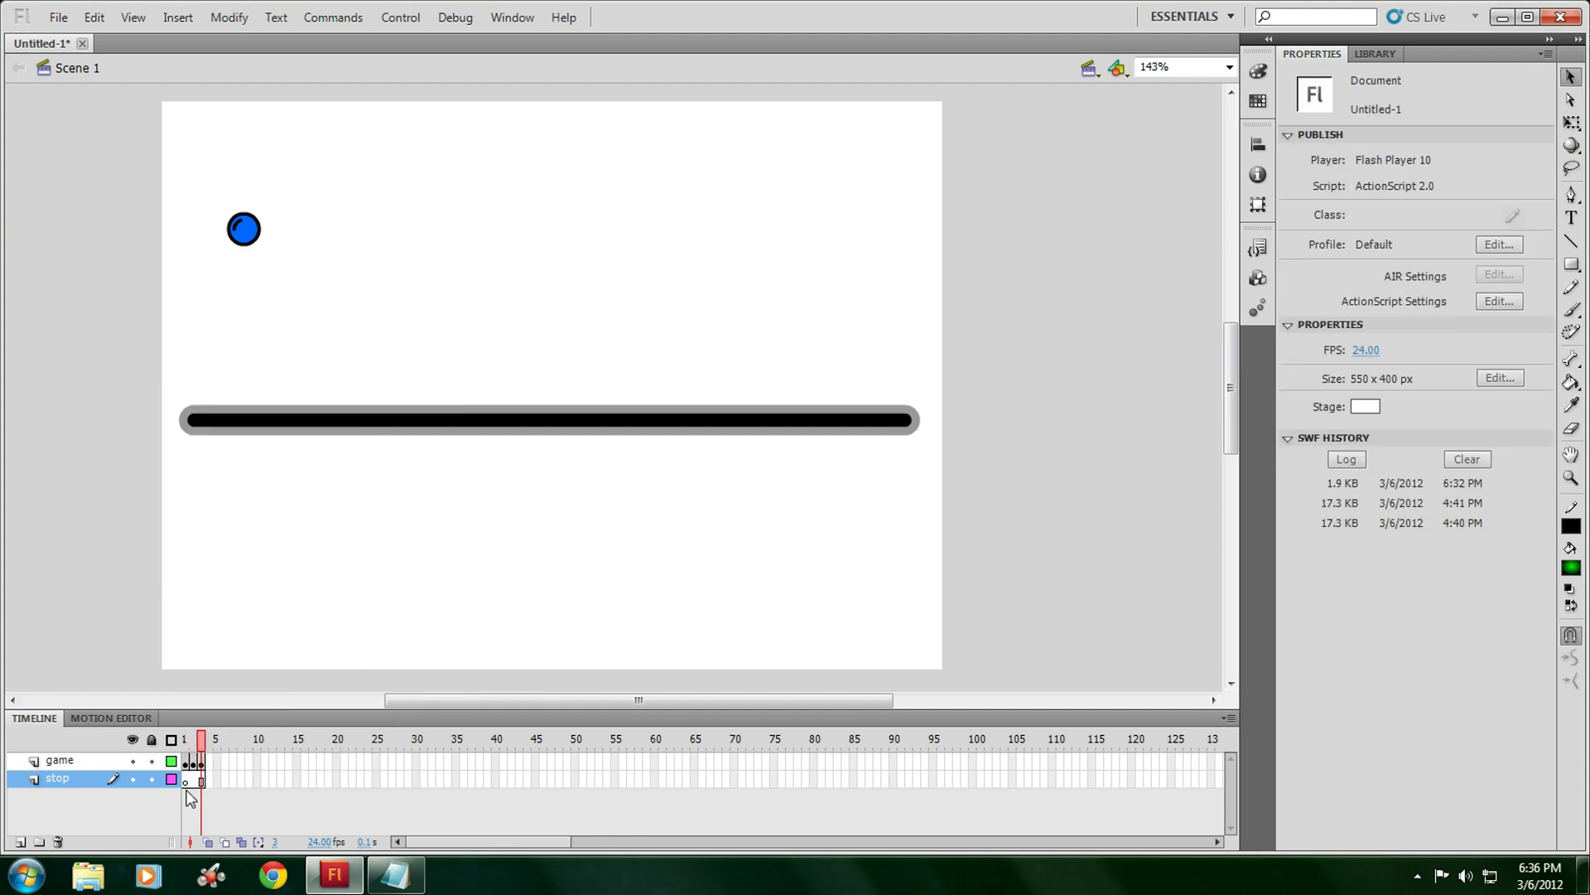
right_click(189, 787)
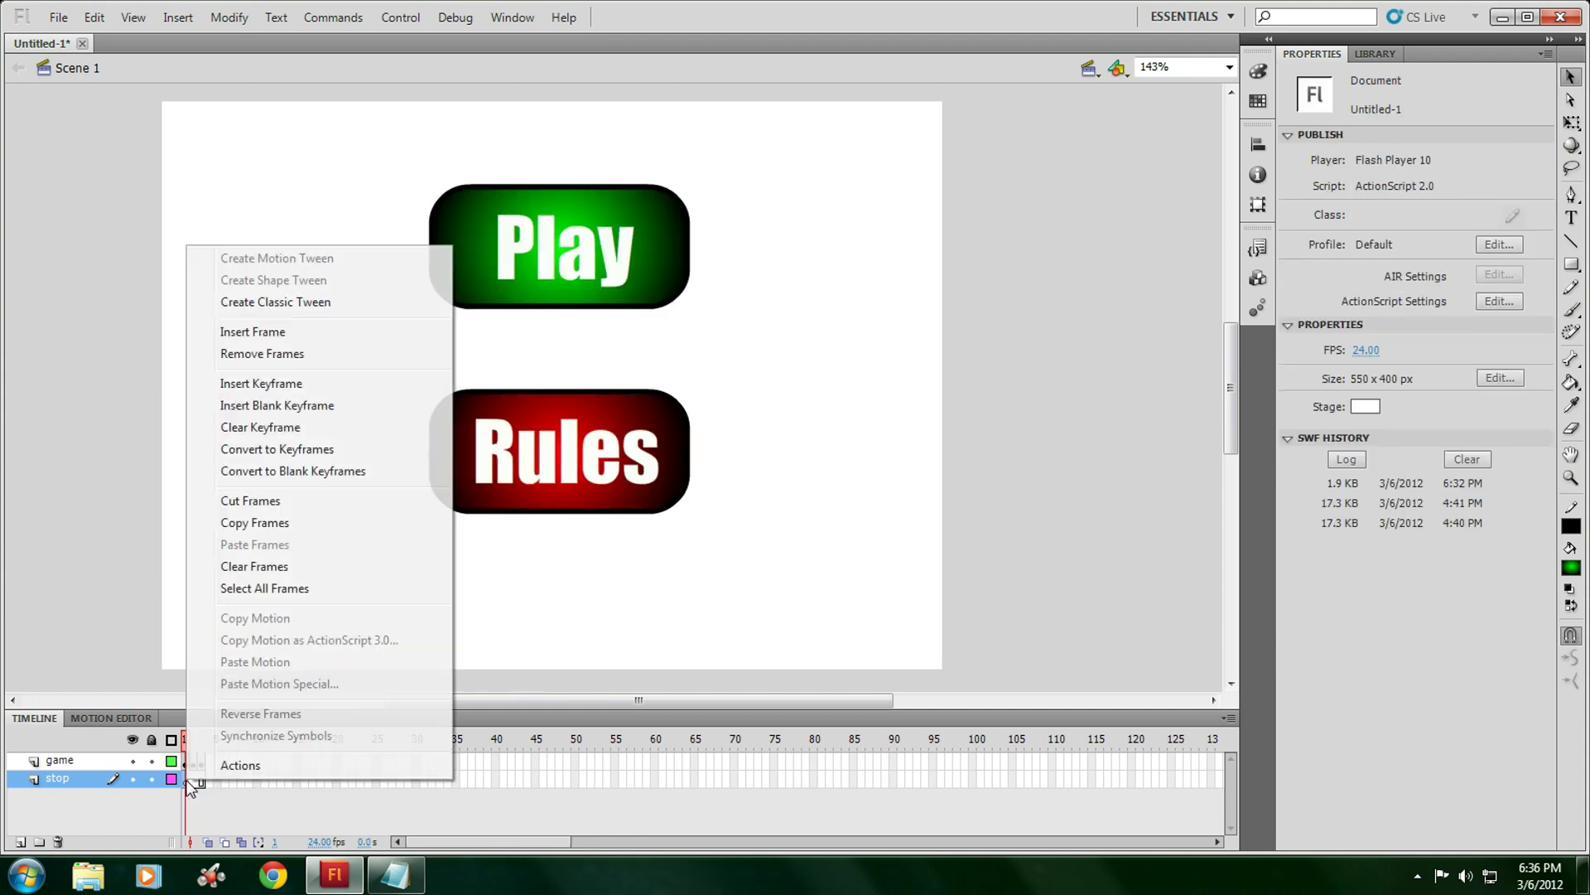
click(244, 772)
text(stop();)
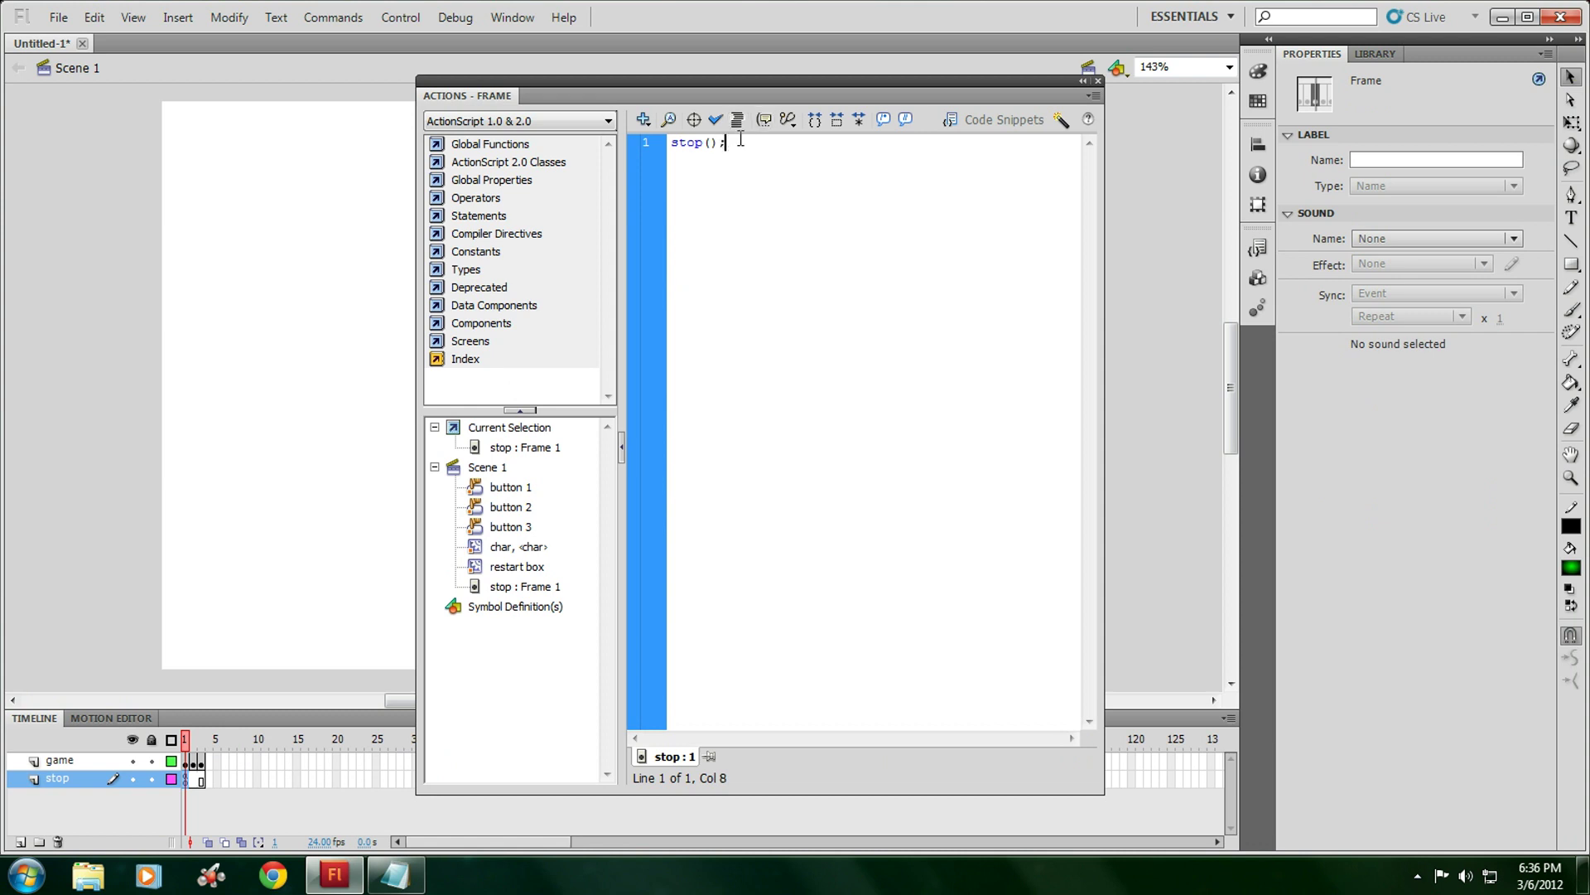
Close the Actions panel and run Control > Test Movie > Test
click(1098, 81)
click(401, 18)
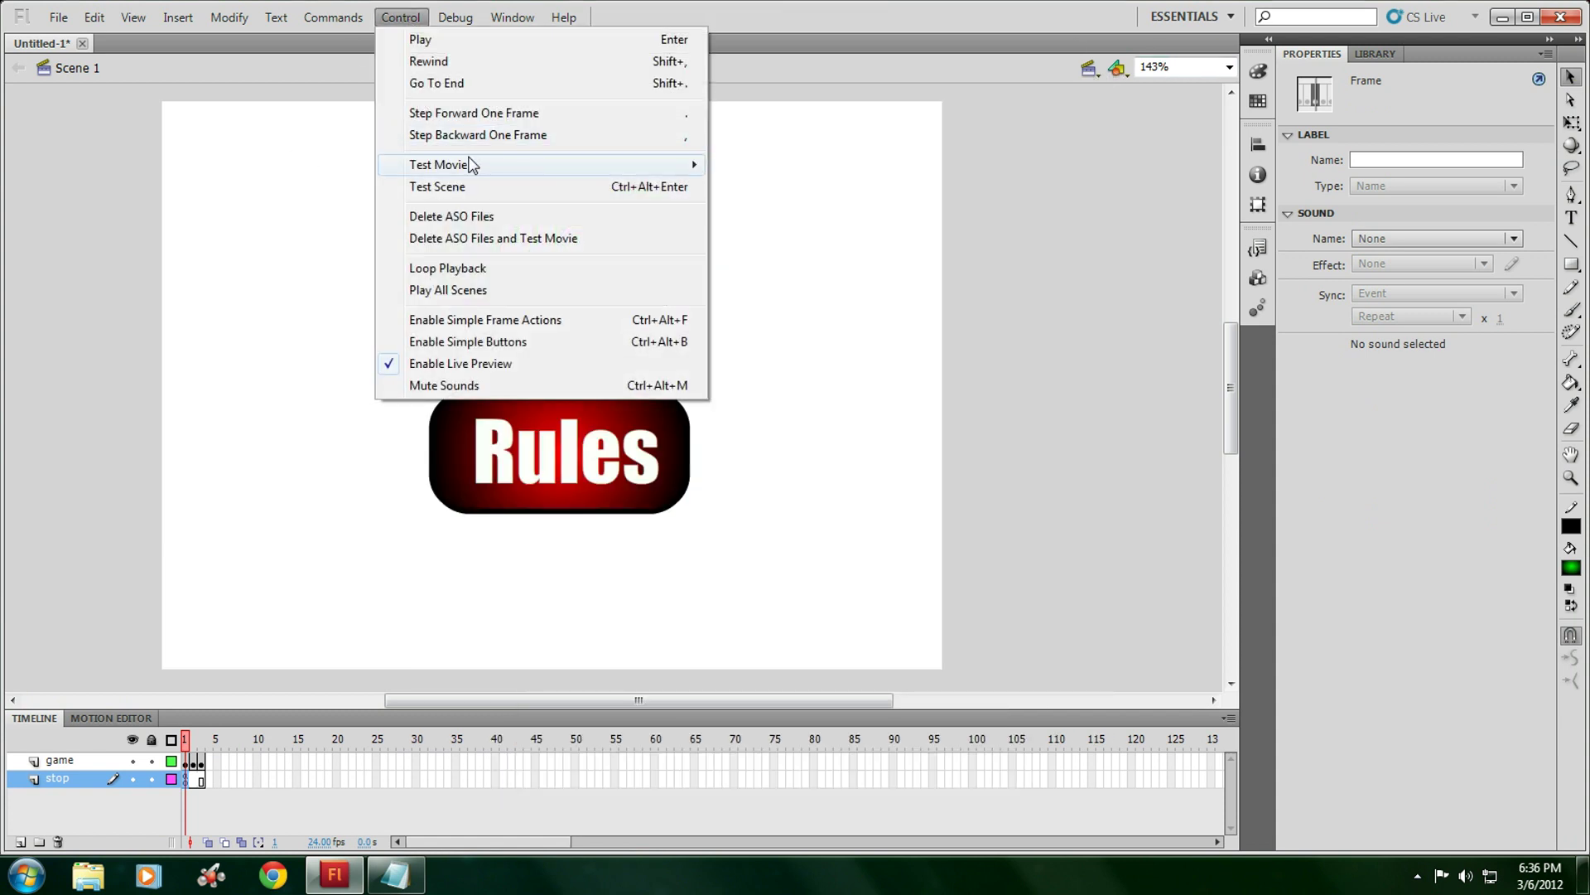
mouse_move(462, 160)
click(810, 260)
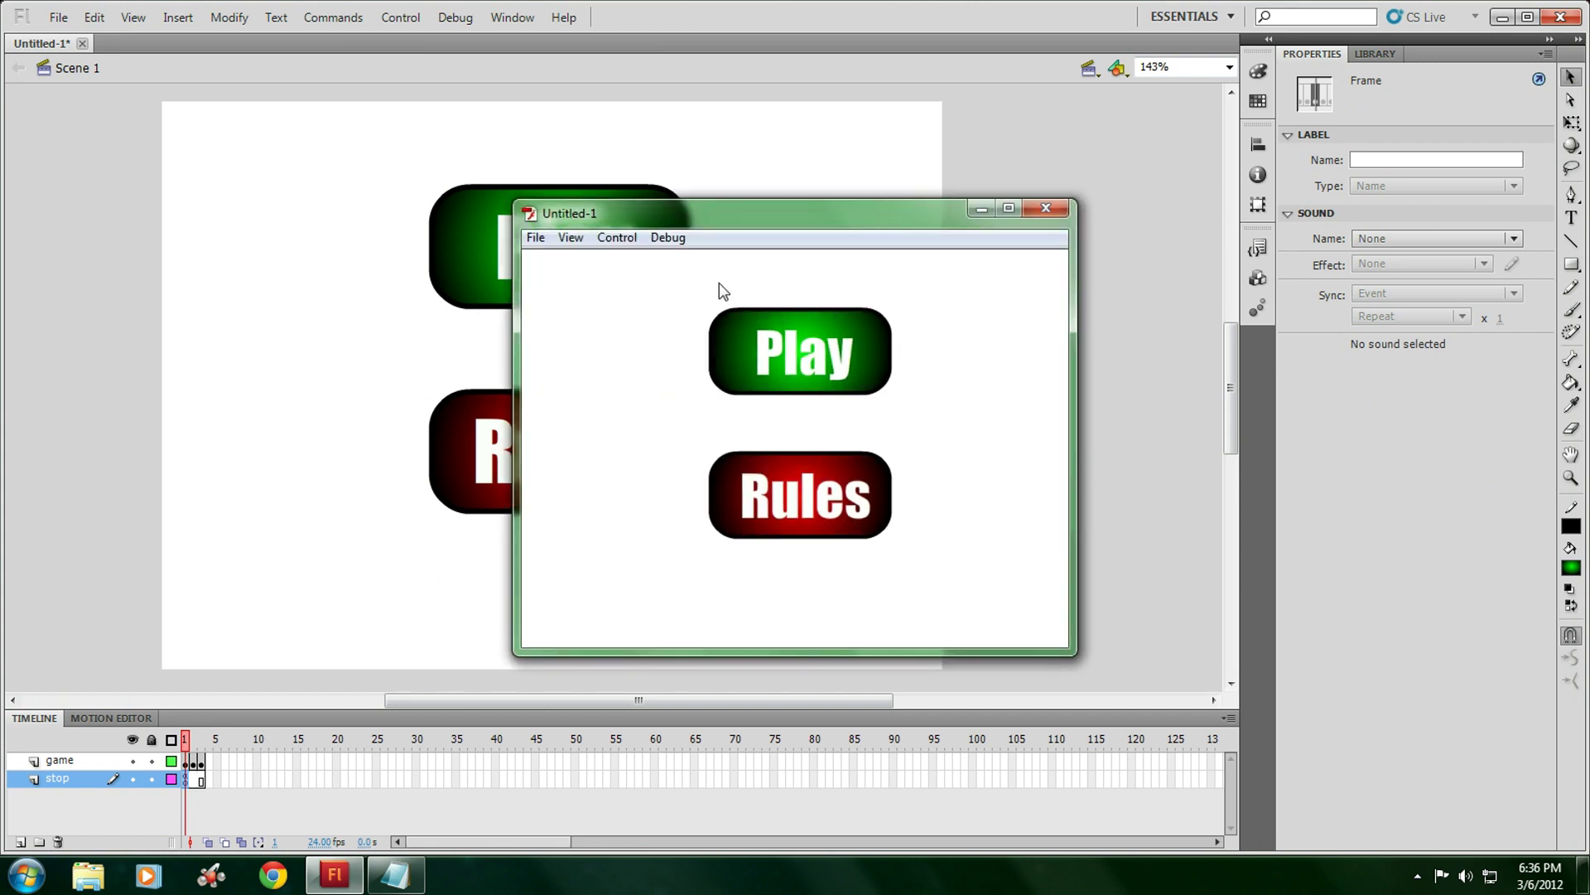
In the test movie, try Rules, Back and Play, move the ball right and left, then close
click(809, 469)
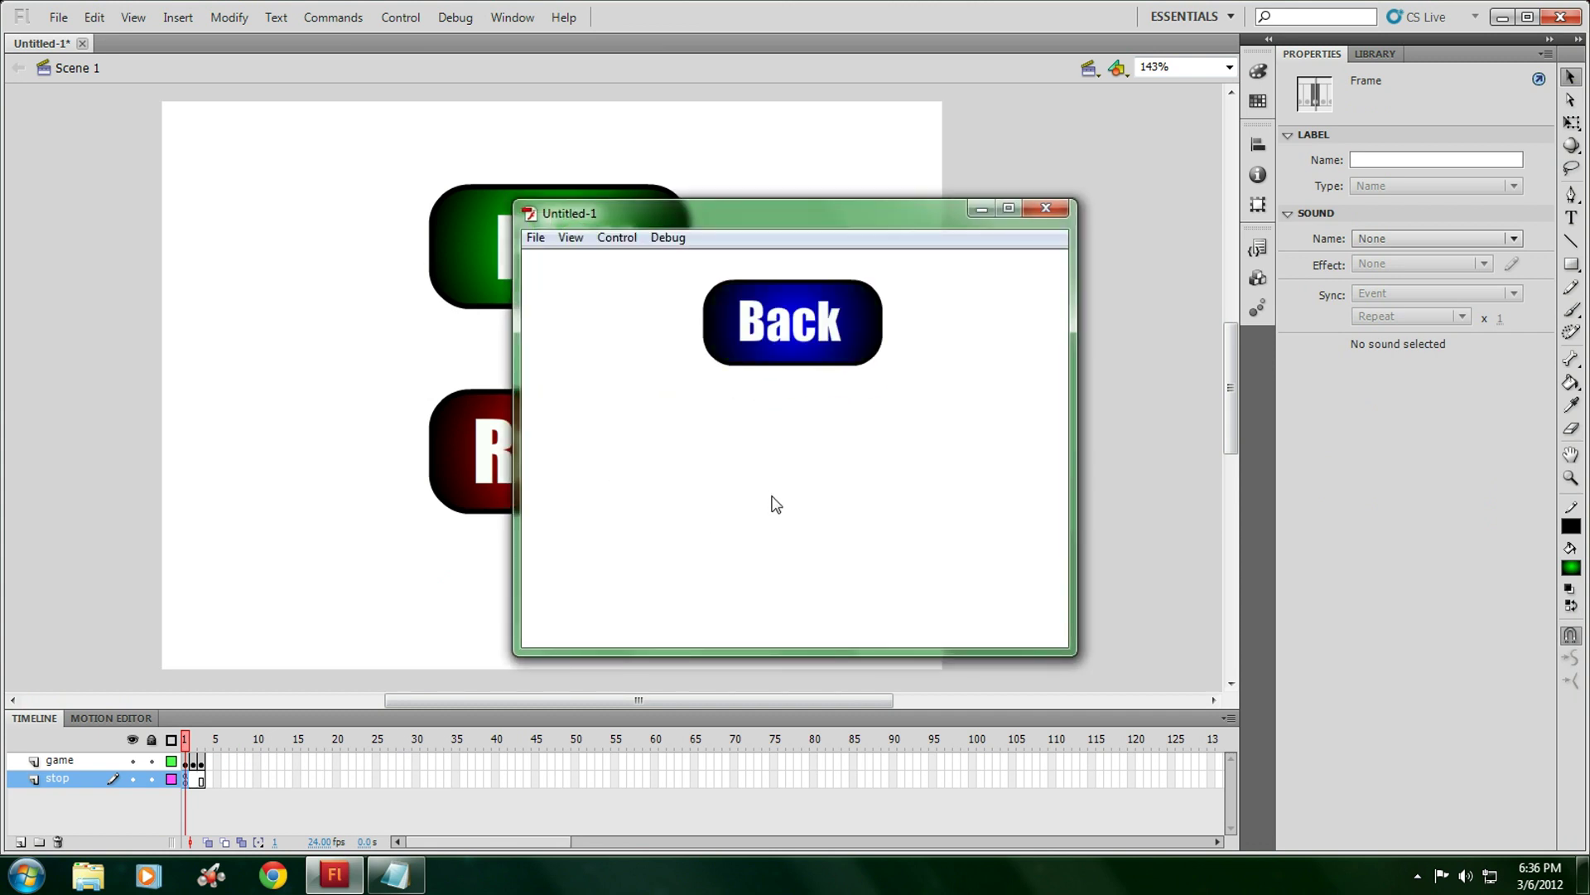
click(810, 339)
click(805, 336)
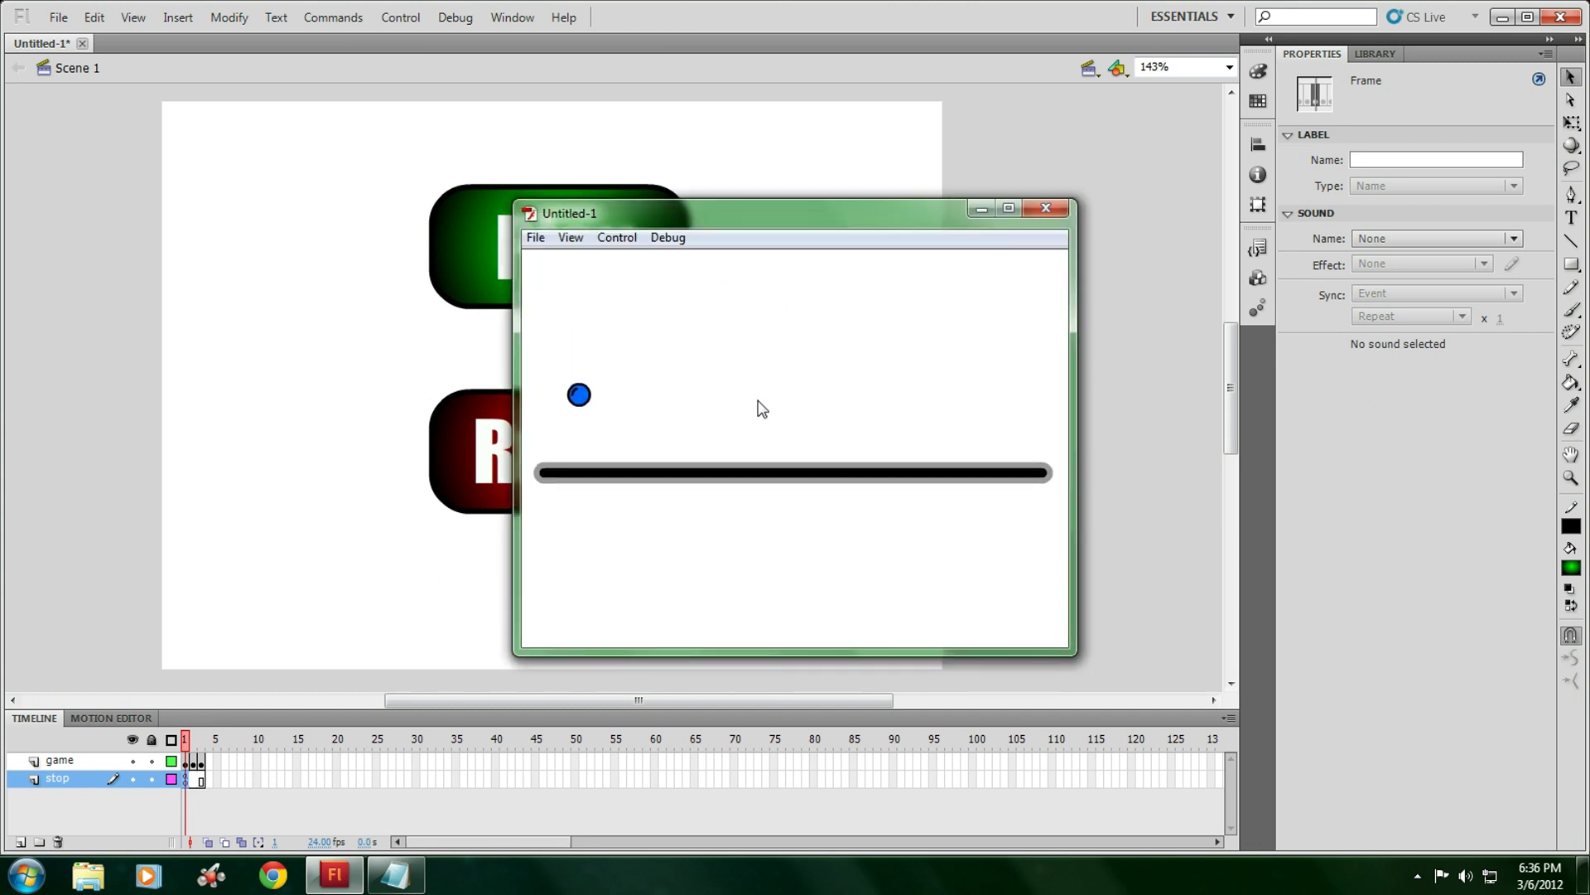
key(Right)
key(Left)
click(1042, 210)
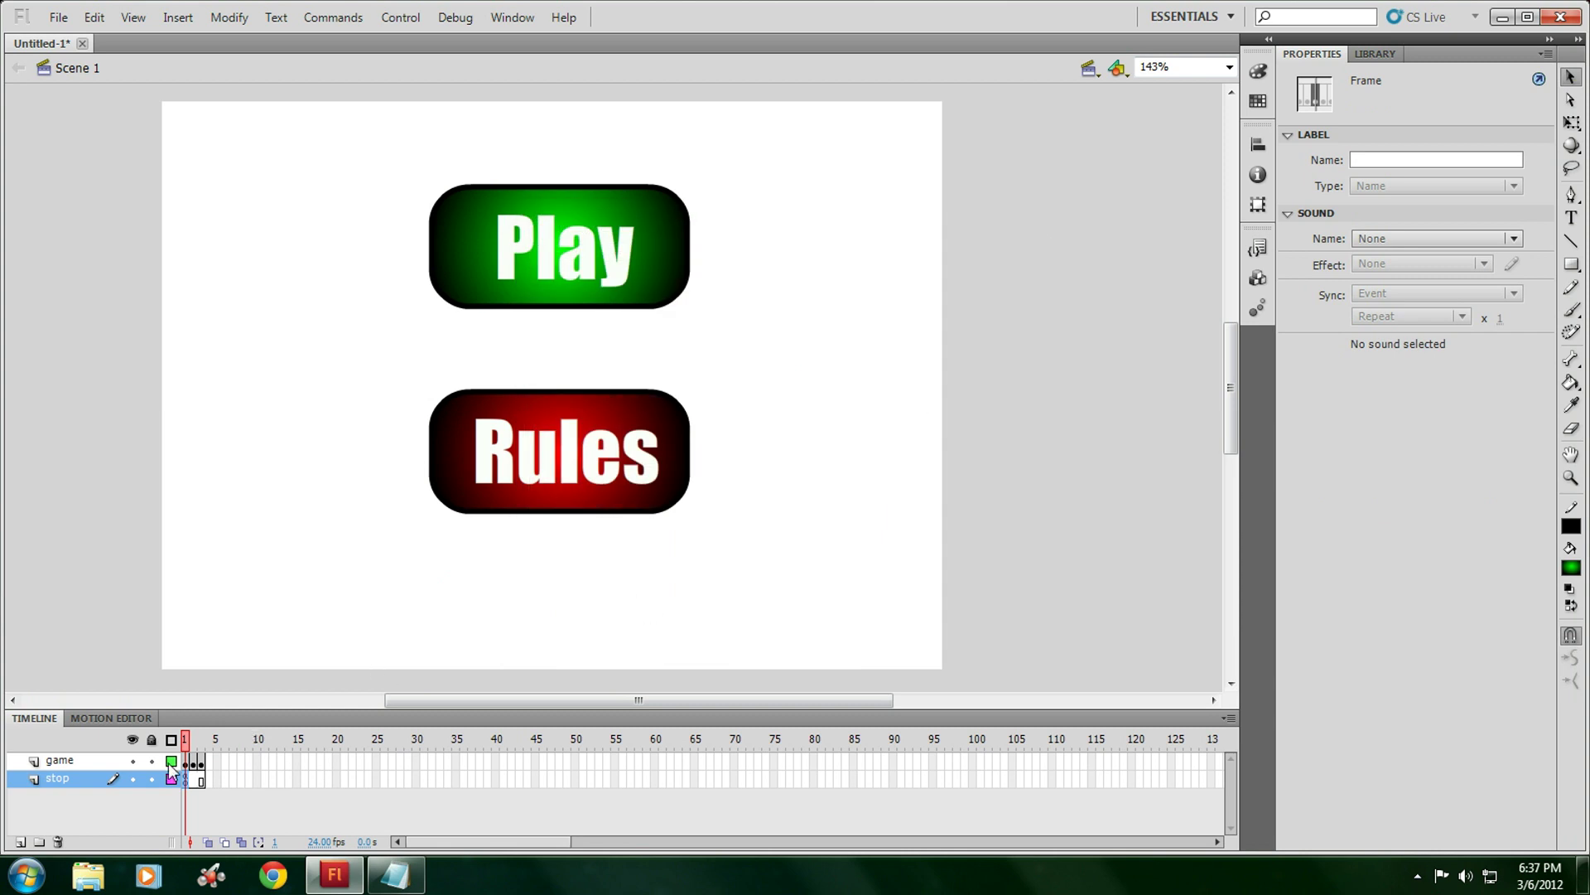
Insert a new layer named BG
click(20, 841)
click(70, 784)
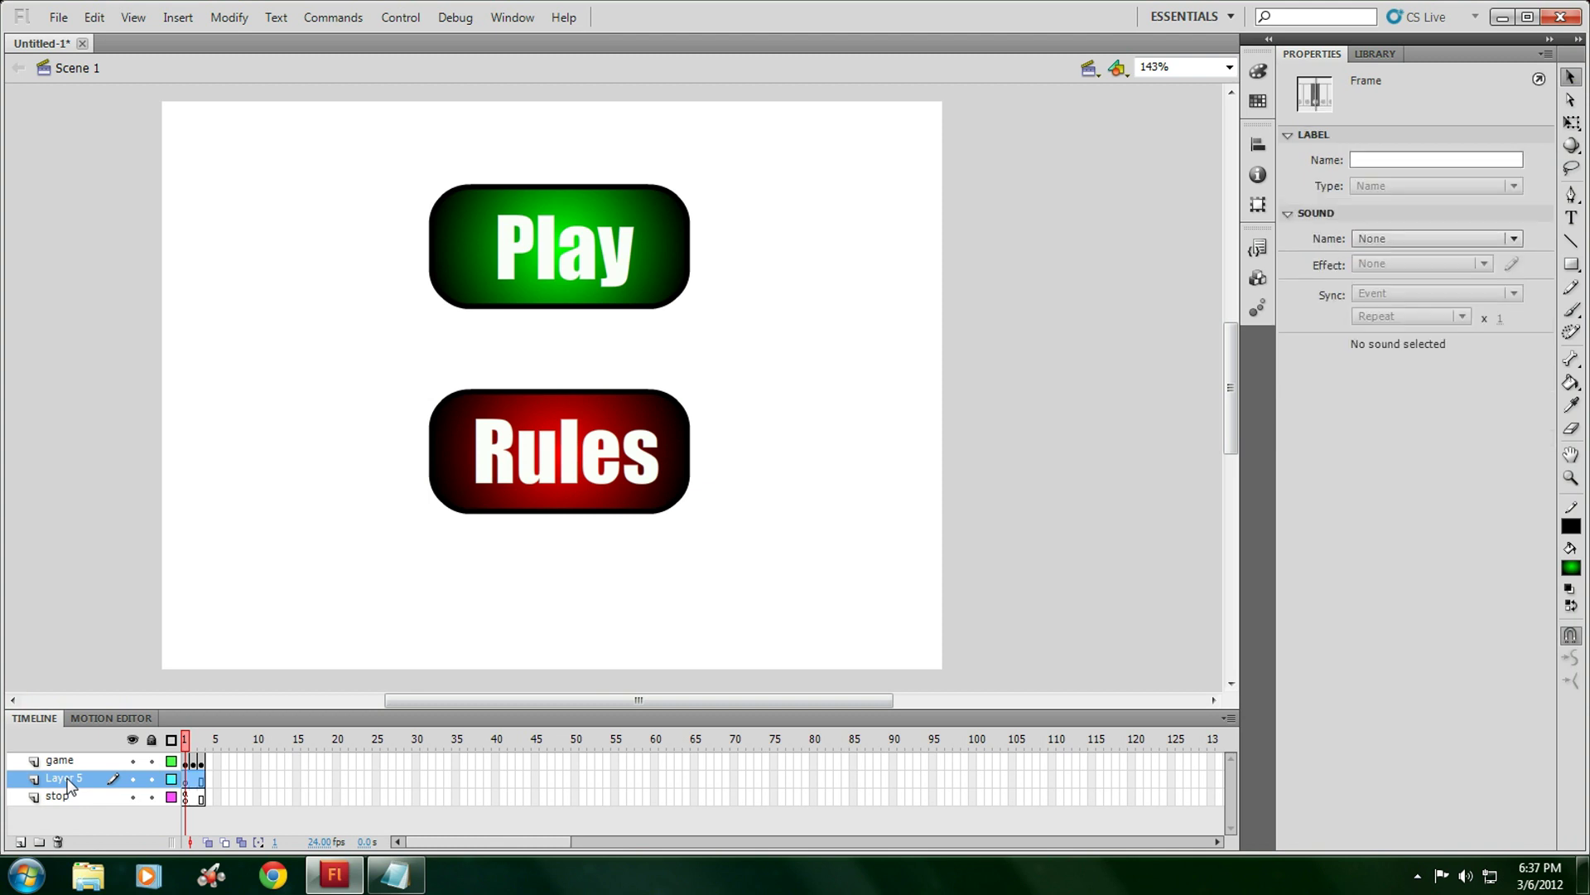
double_click(68, 778)
text(BG)
click(79, 594)
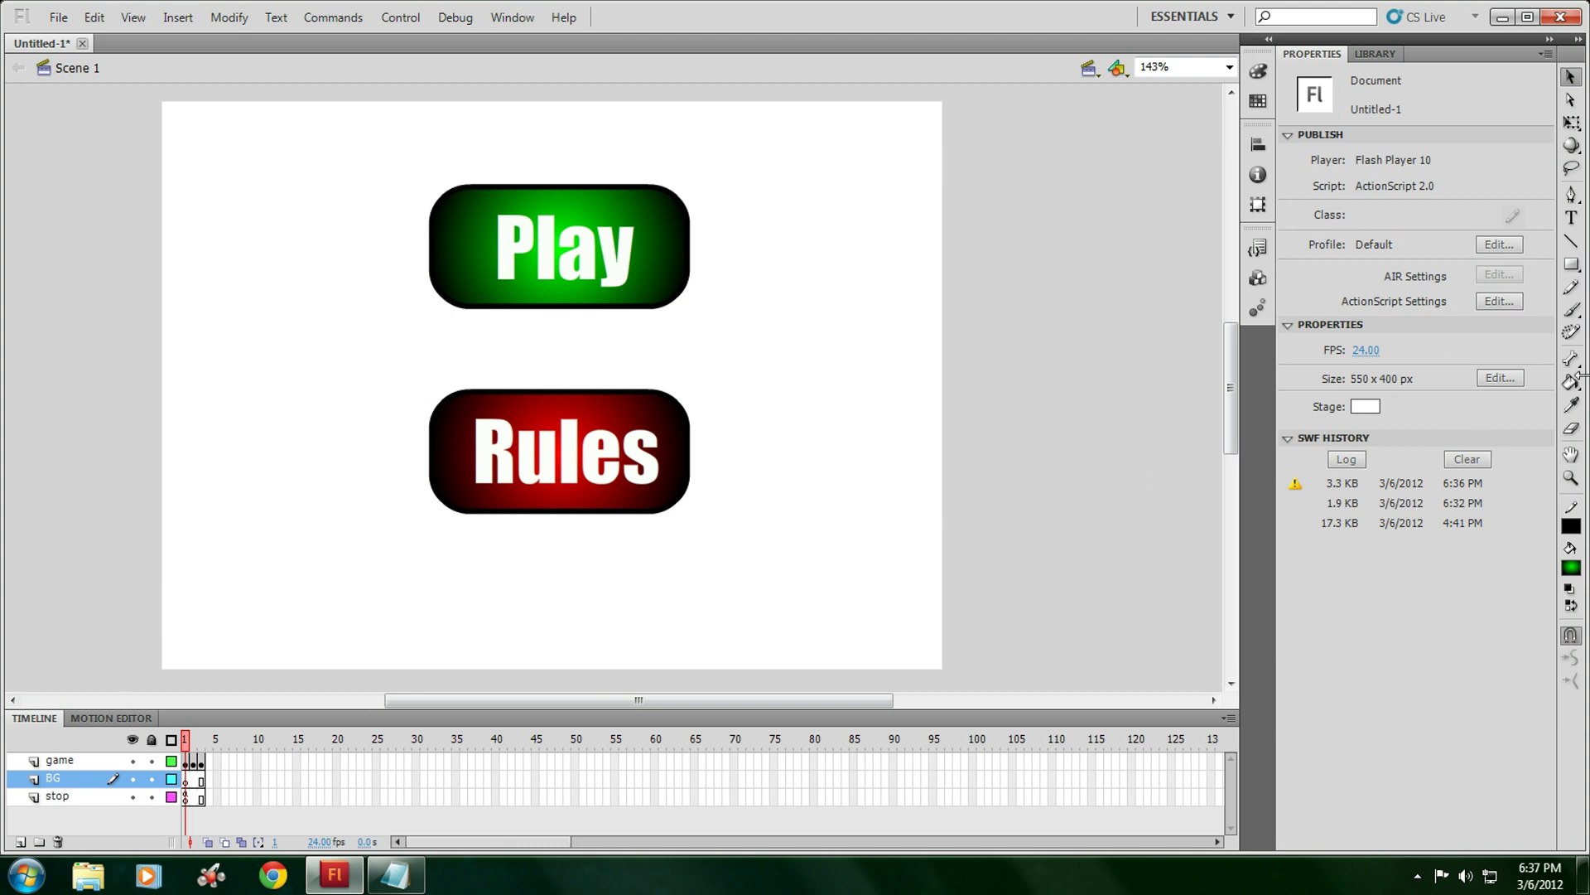
Zoom out and draw a large rectangle with a white-to-black linear gradient fill
click(1571, 478)
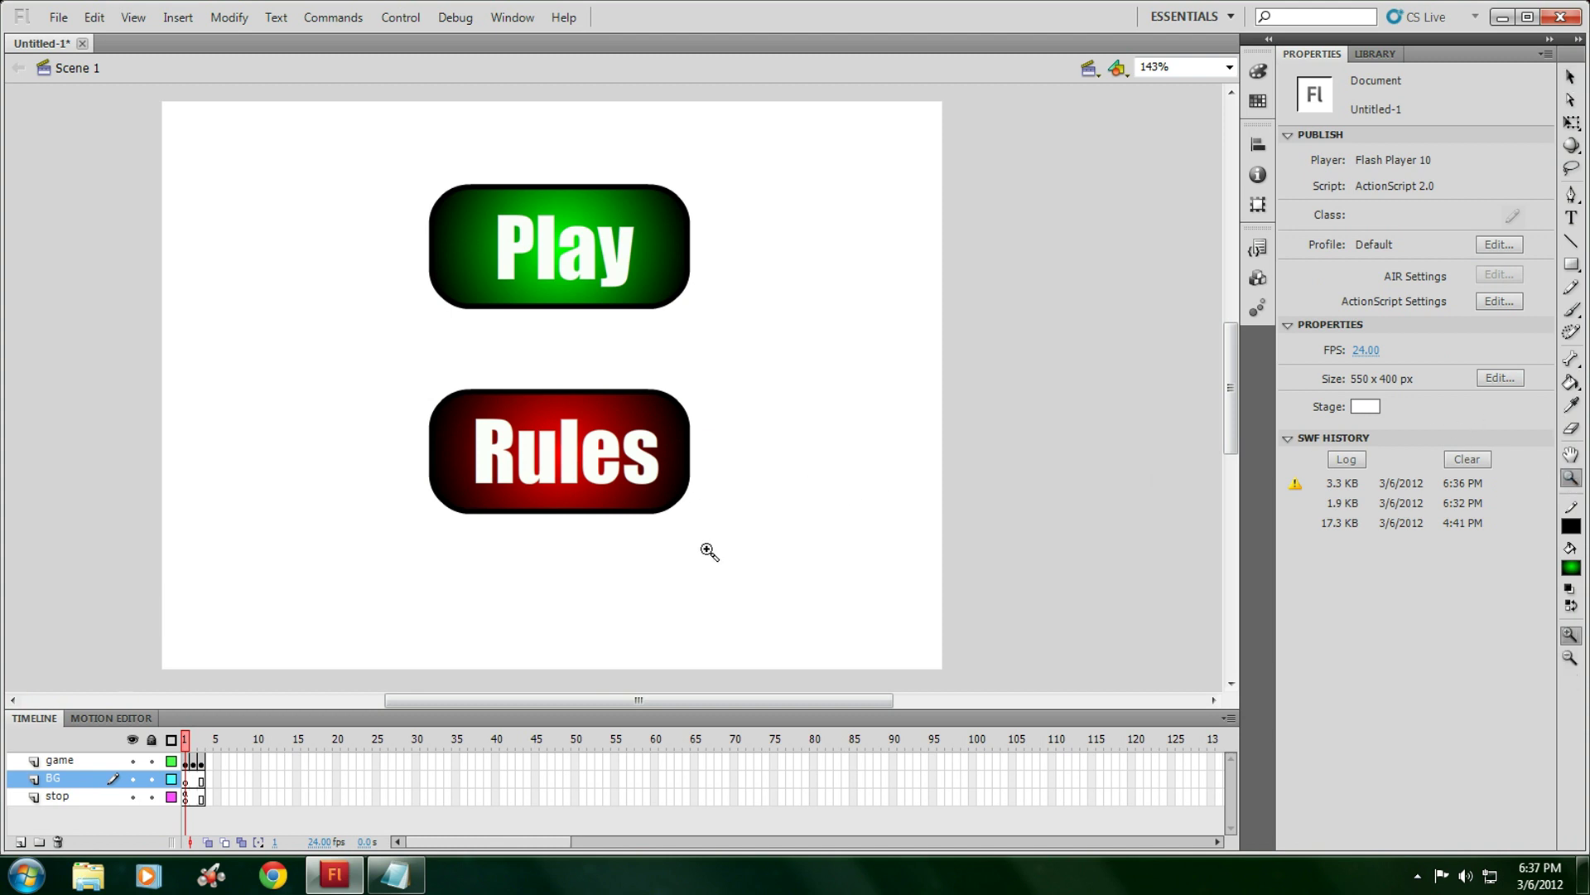
alt+click(574, 345)
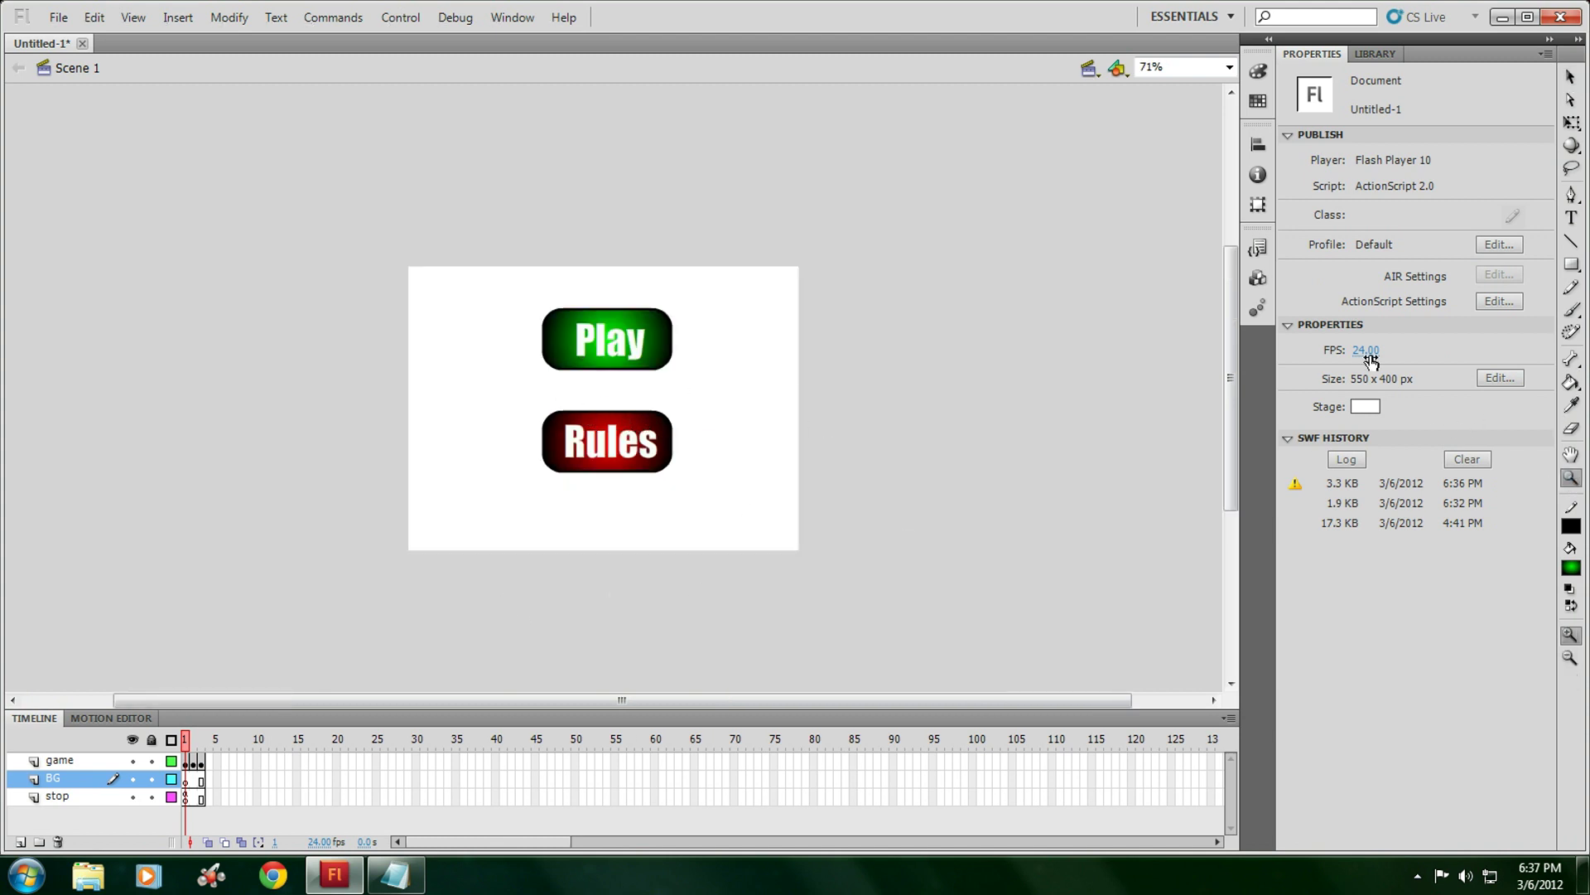
click(1571, 264)
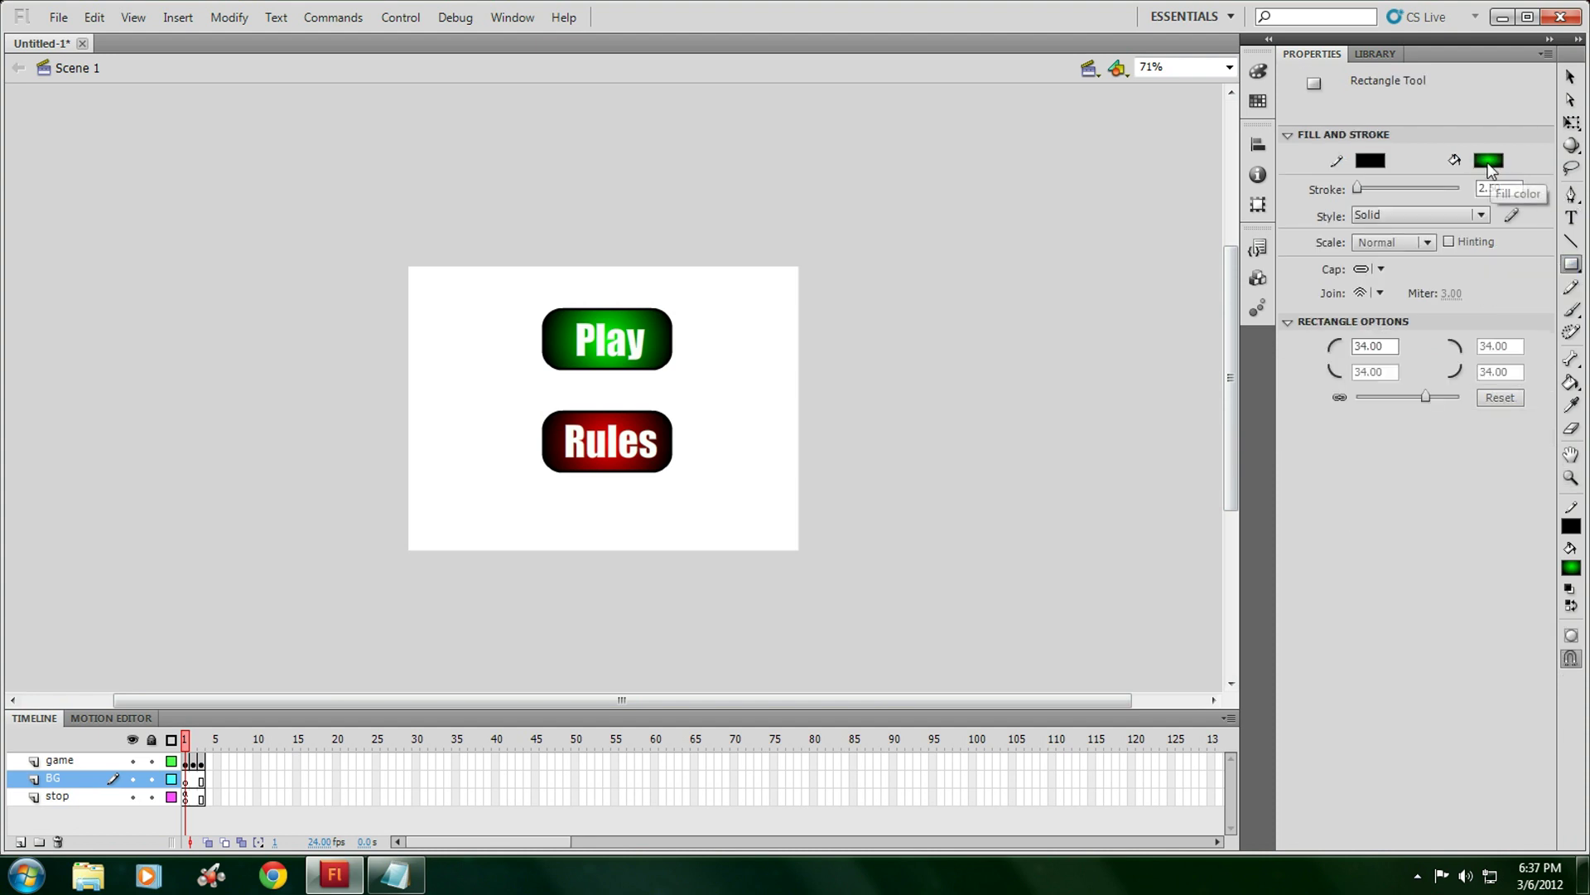
click(1488, 160)
click(1280, 380)
drag(936, 647, 300, 98)
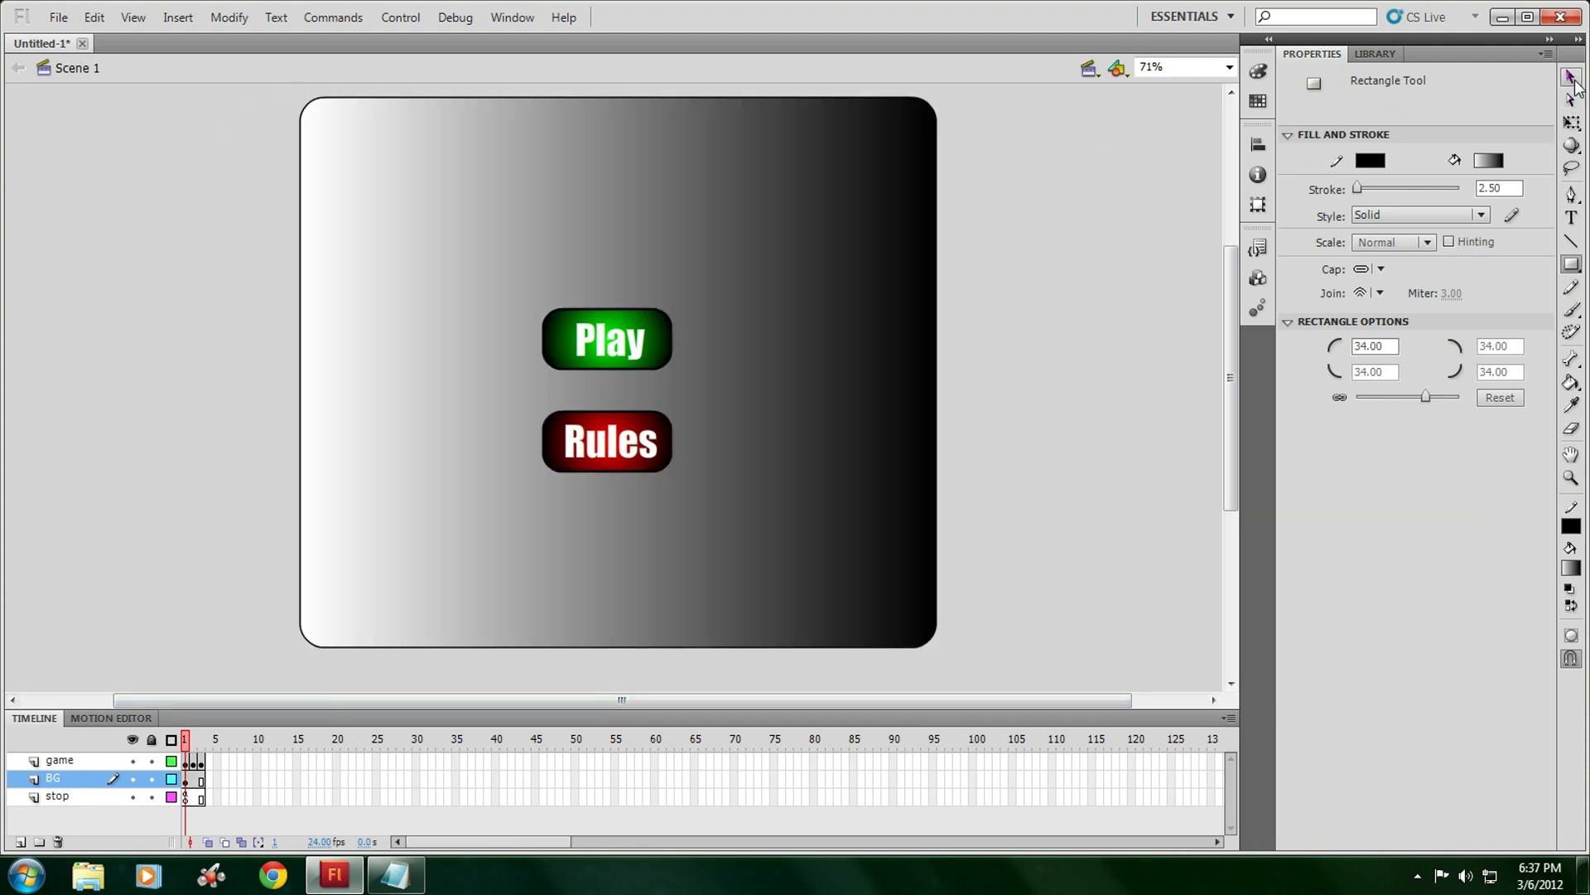
Rotate the gradient rectangle 90 degrees and stretch it wider to cover the stage
click(1571, 77)
double_click(725, 238)
click(1571, 123)
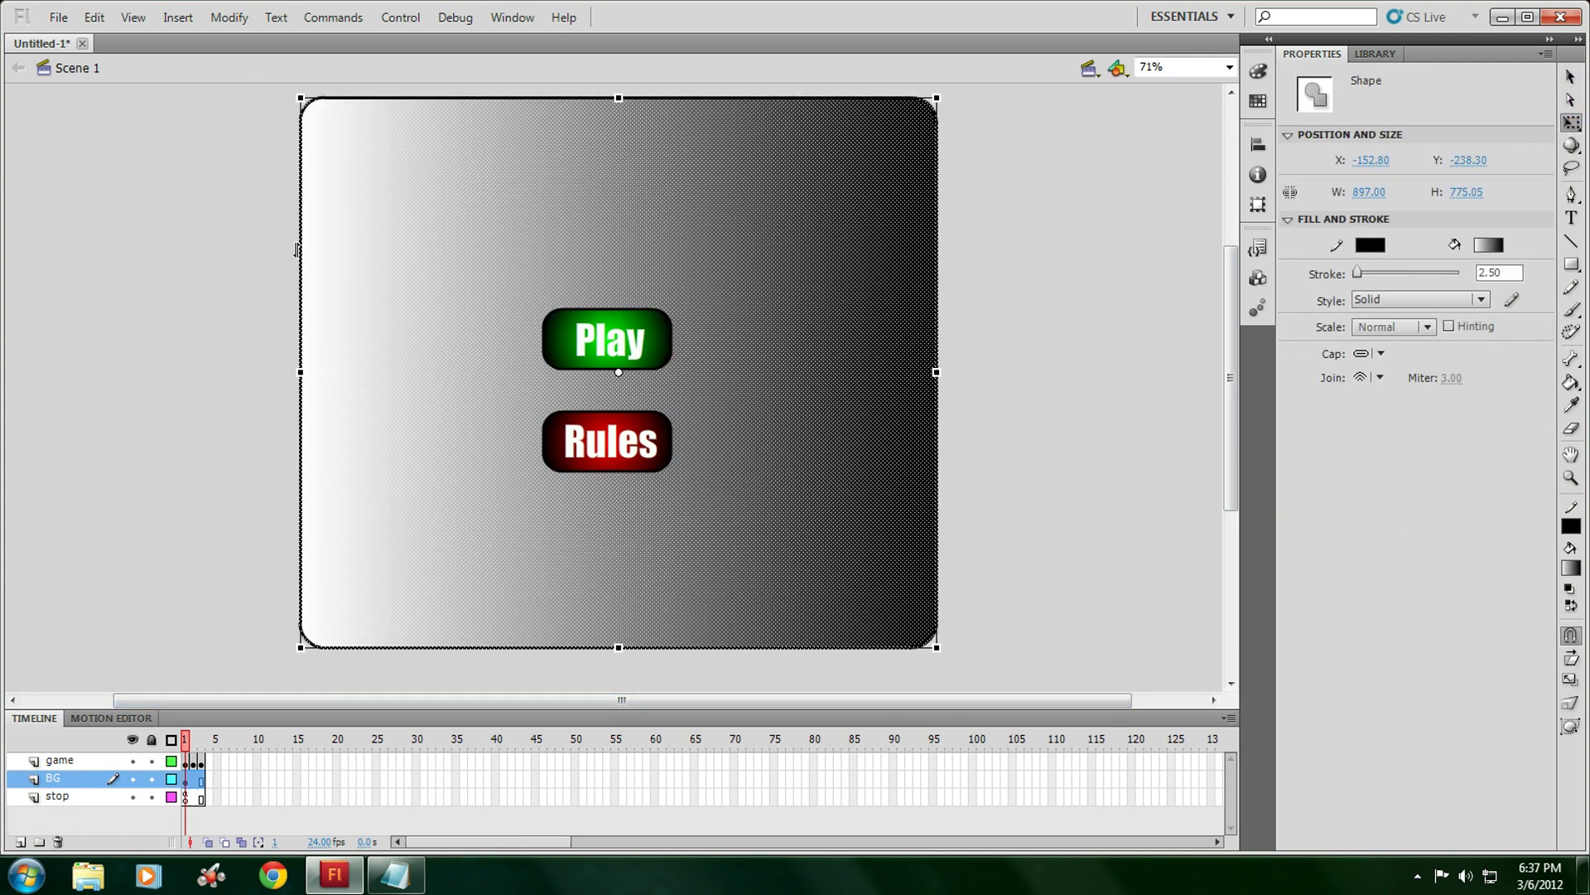
drag(301, 88, 841, 68)
drag(893, 372, 1055, 372)
drag(345, 372, 147, 375)
scroll(425, 453, down, 2)
scroll(425, 454, up, 3)
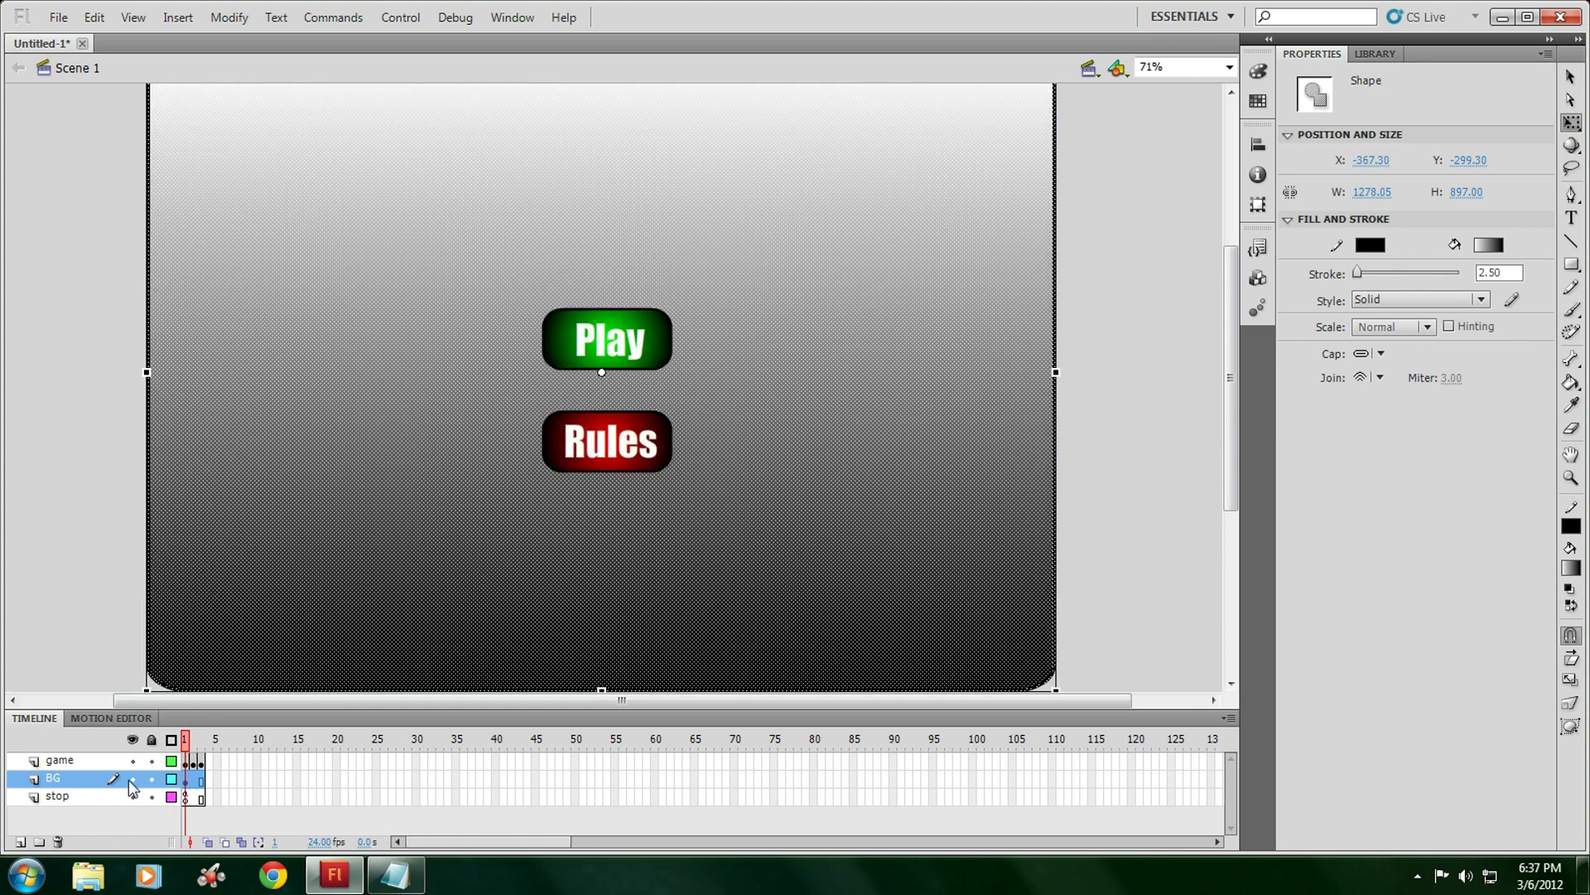
Lock and hide the BG layer, then test the movie to check the gradient background
click(151, 778)
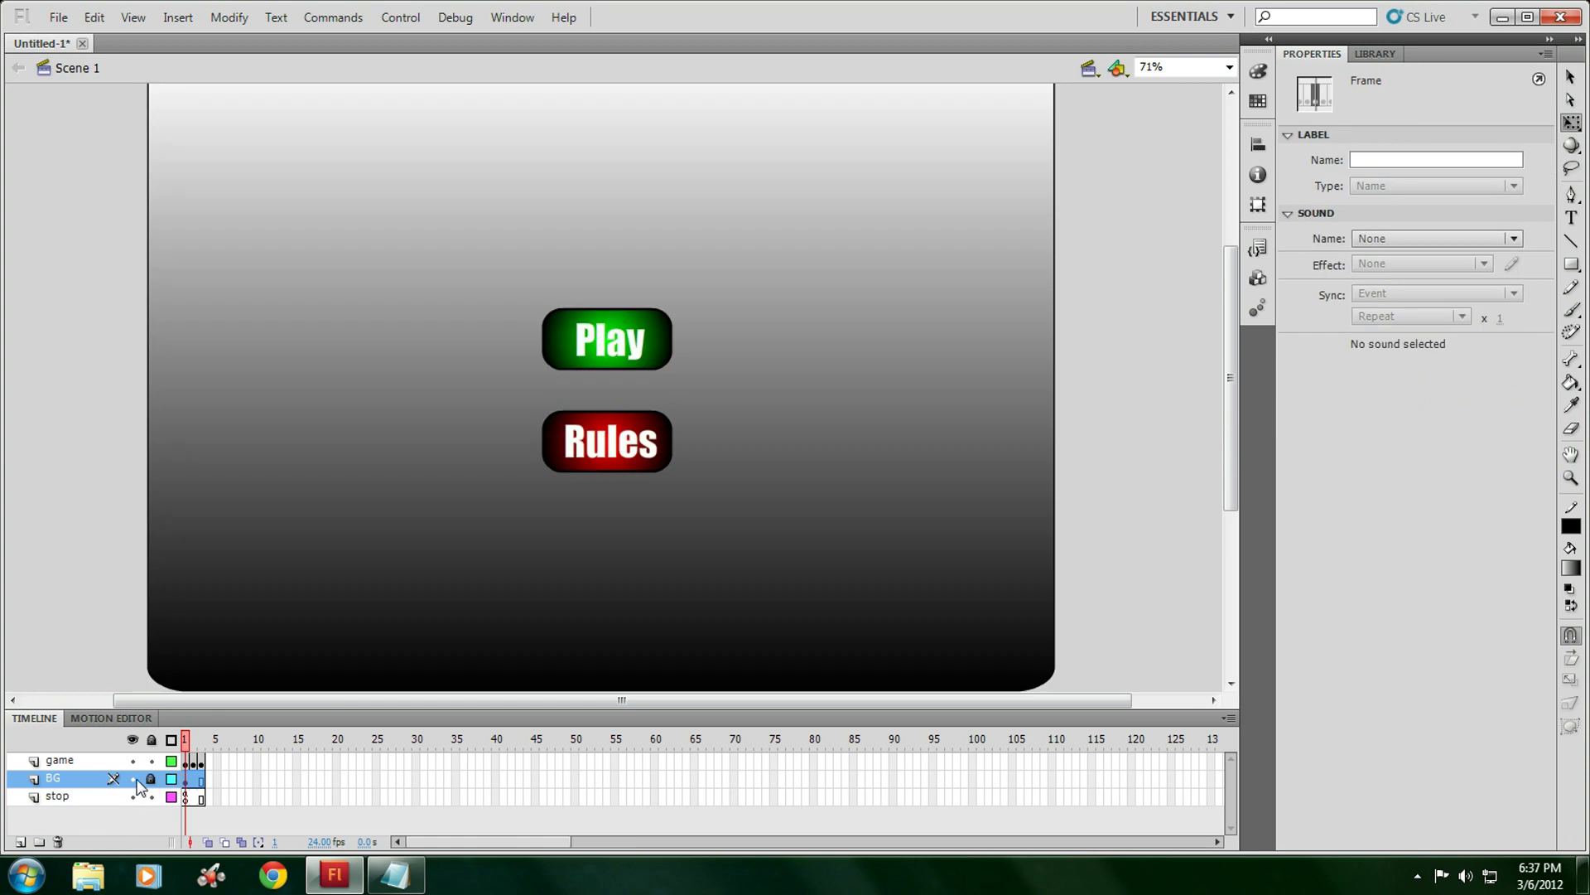
click(132, 779)
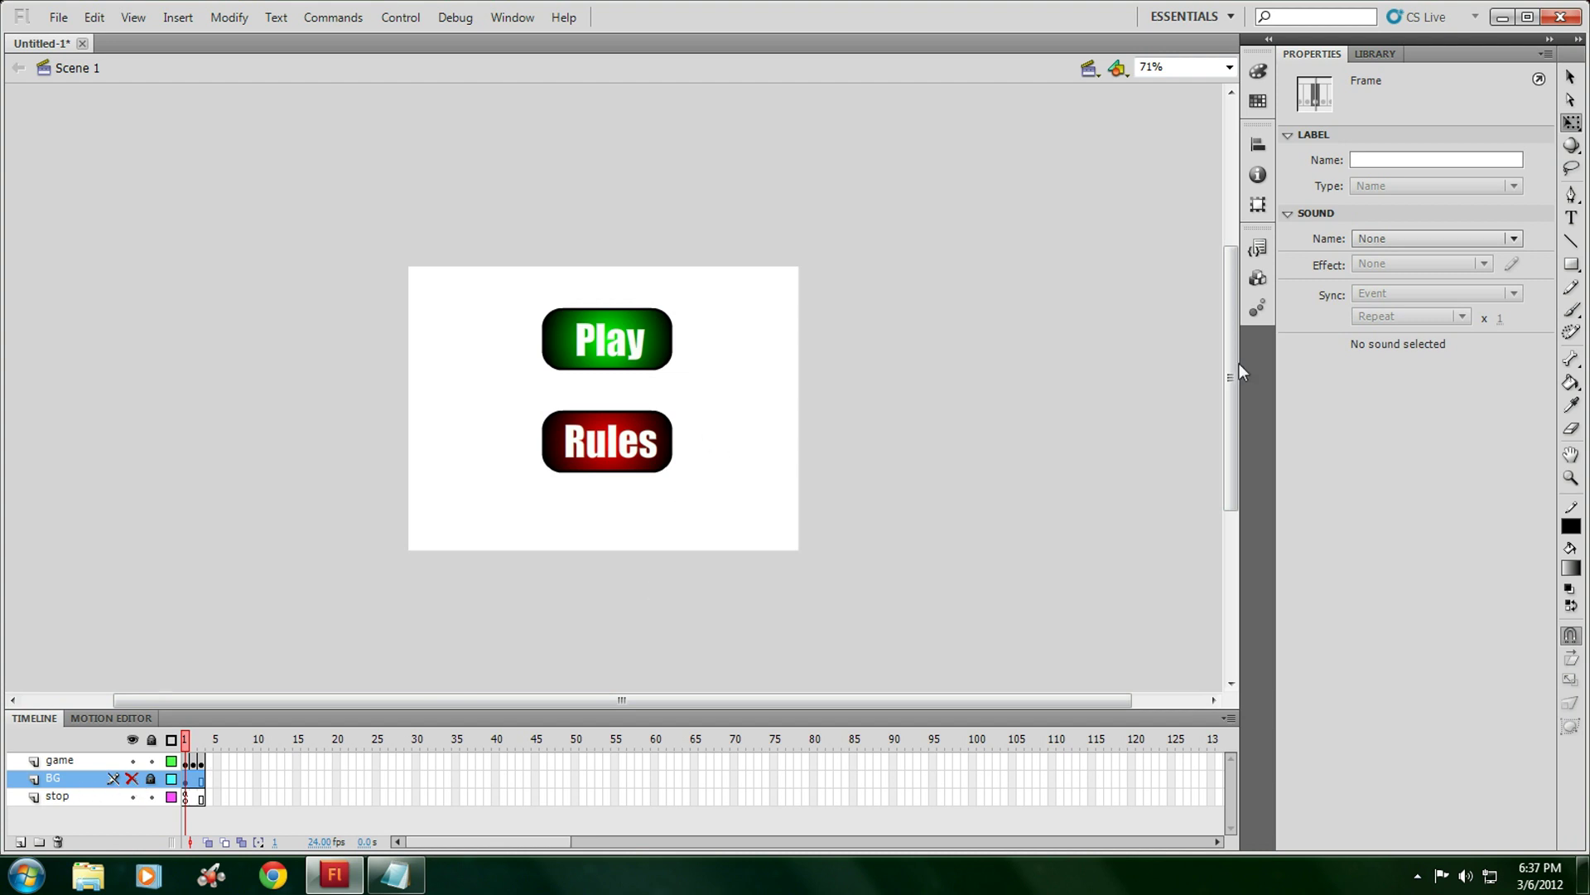
click(380, 19)
mouse_move(568, 166)
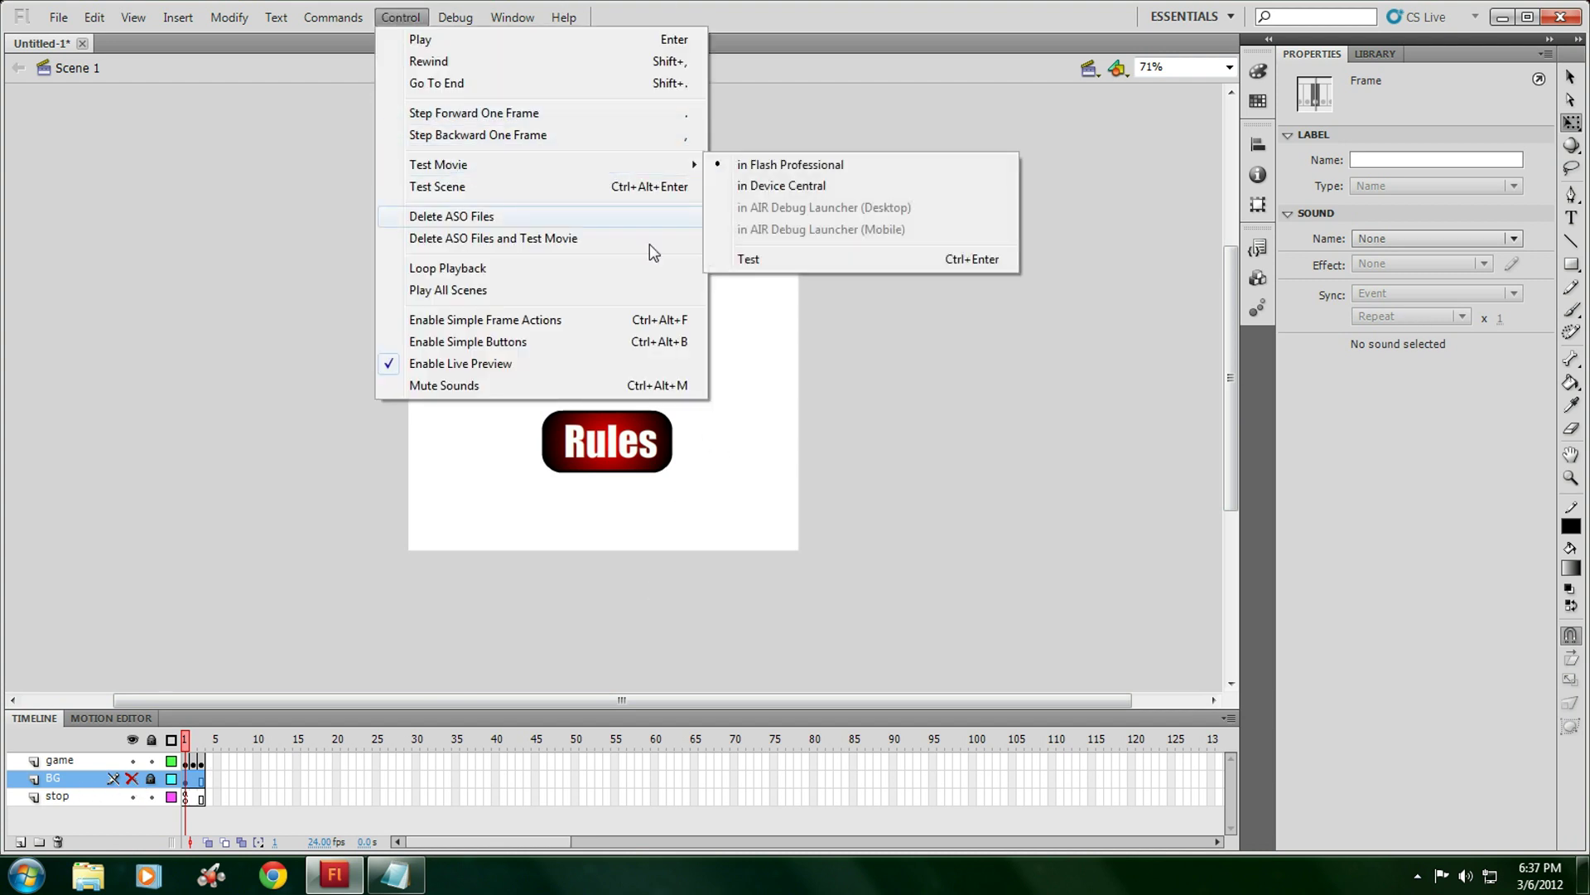
click(746, 258)
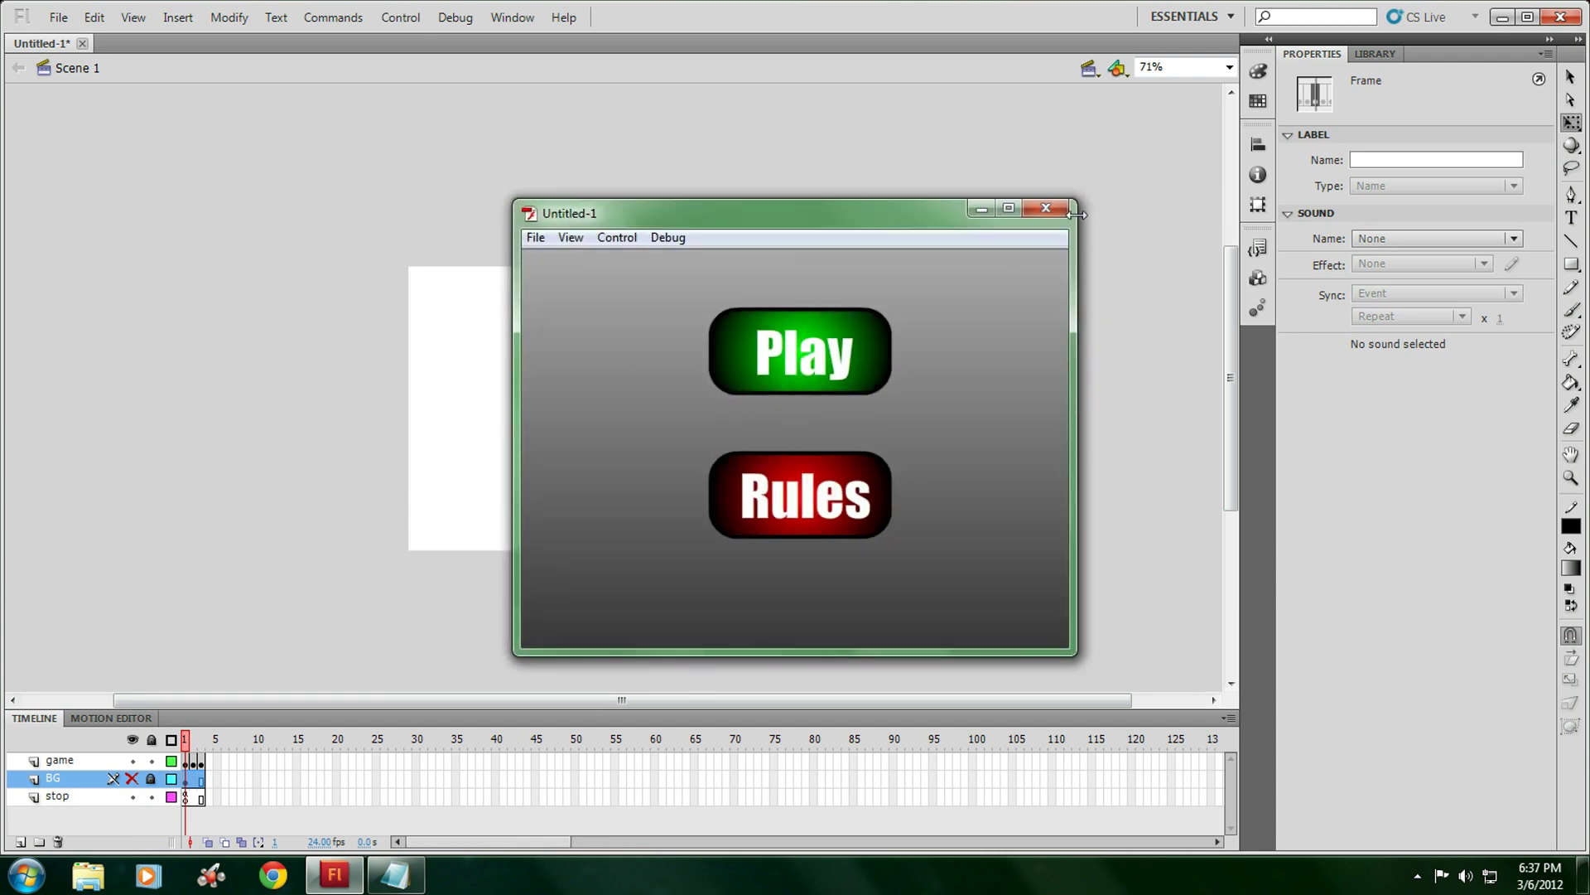
click(1043, 208)
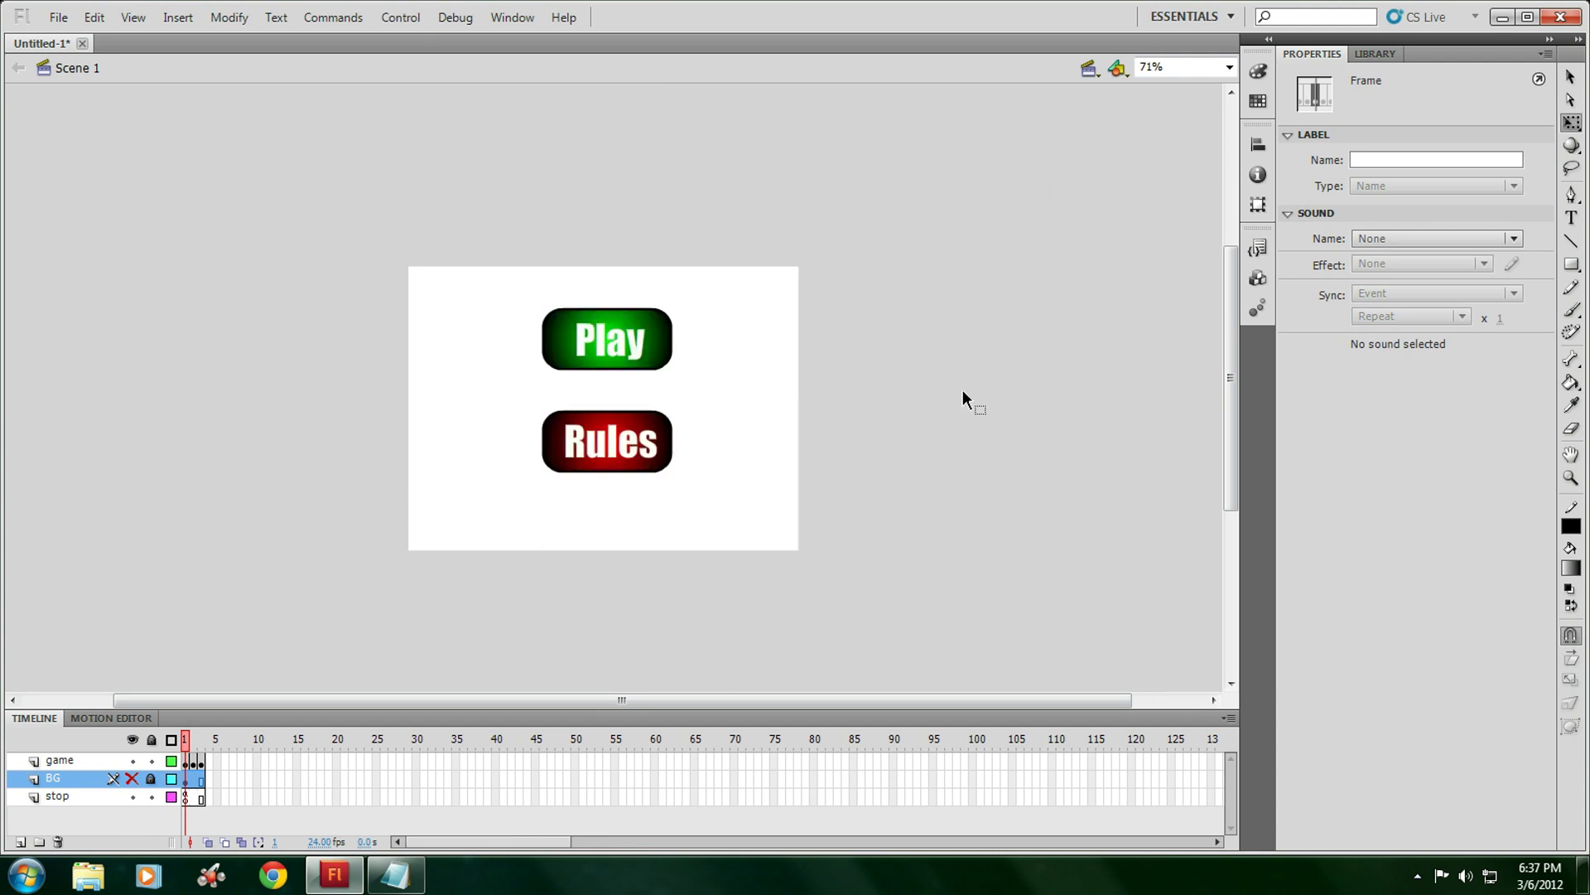
Lower the Play and Rules buttons and place the Flash Videogame title symbol above them
drag(627, 359, 609, 411)
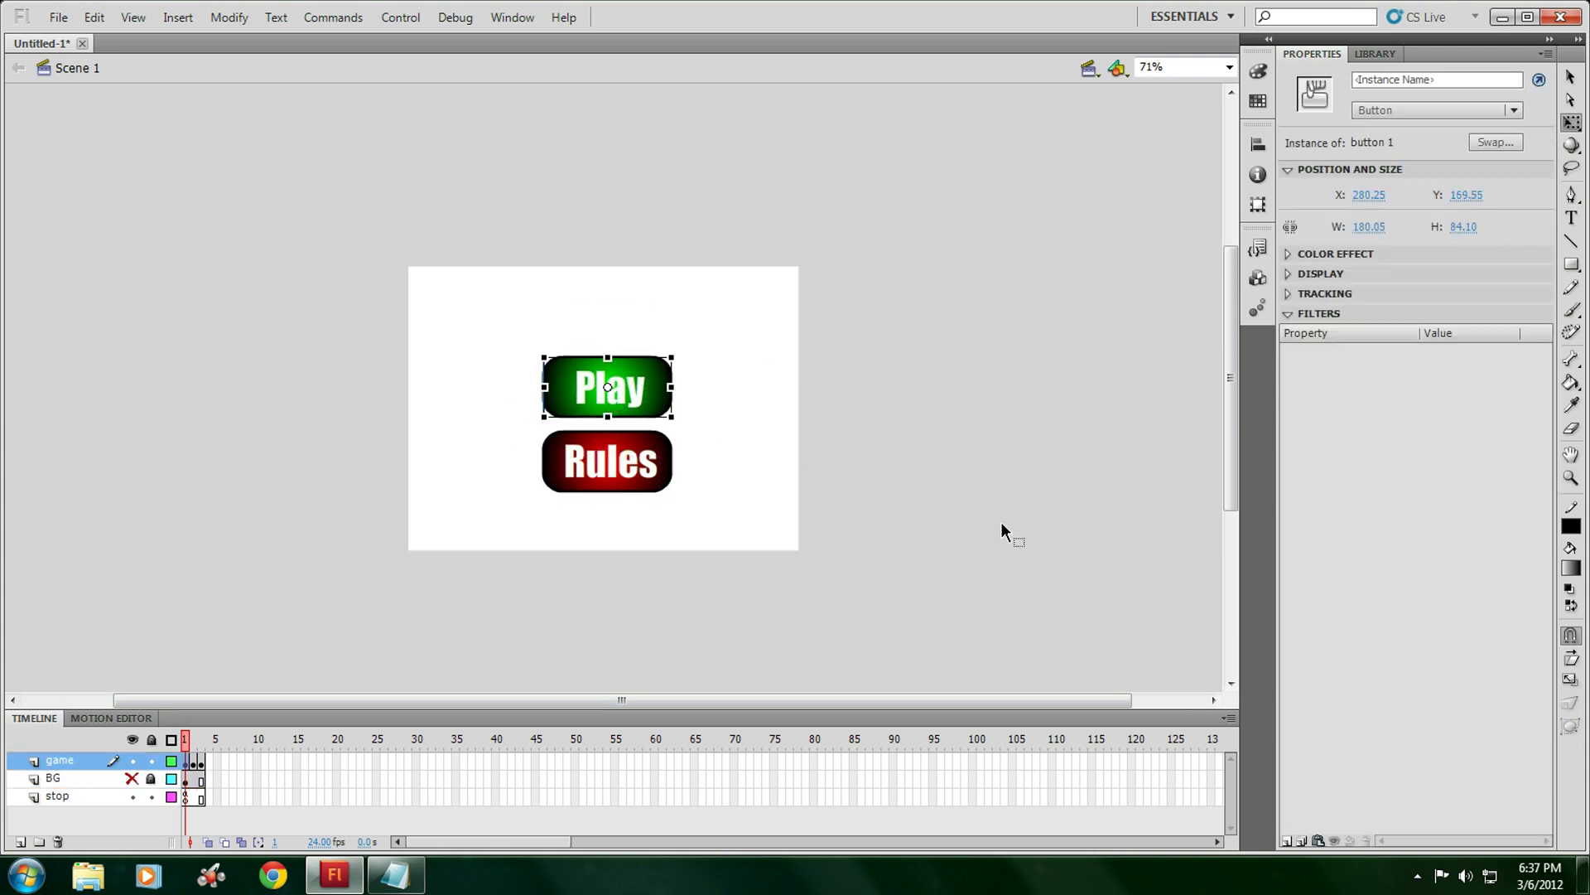
click(1376, 54)
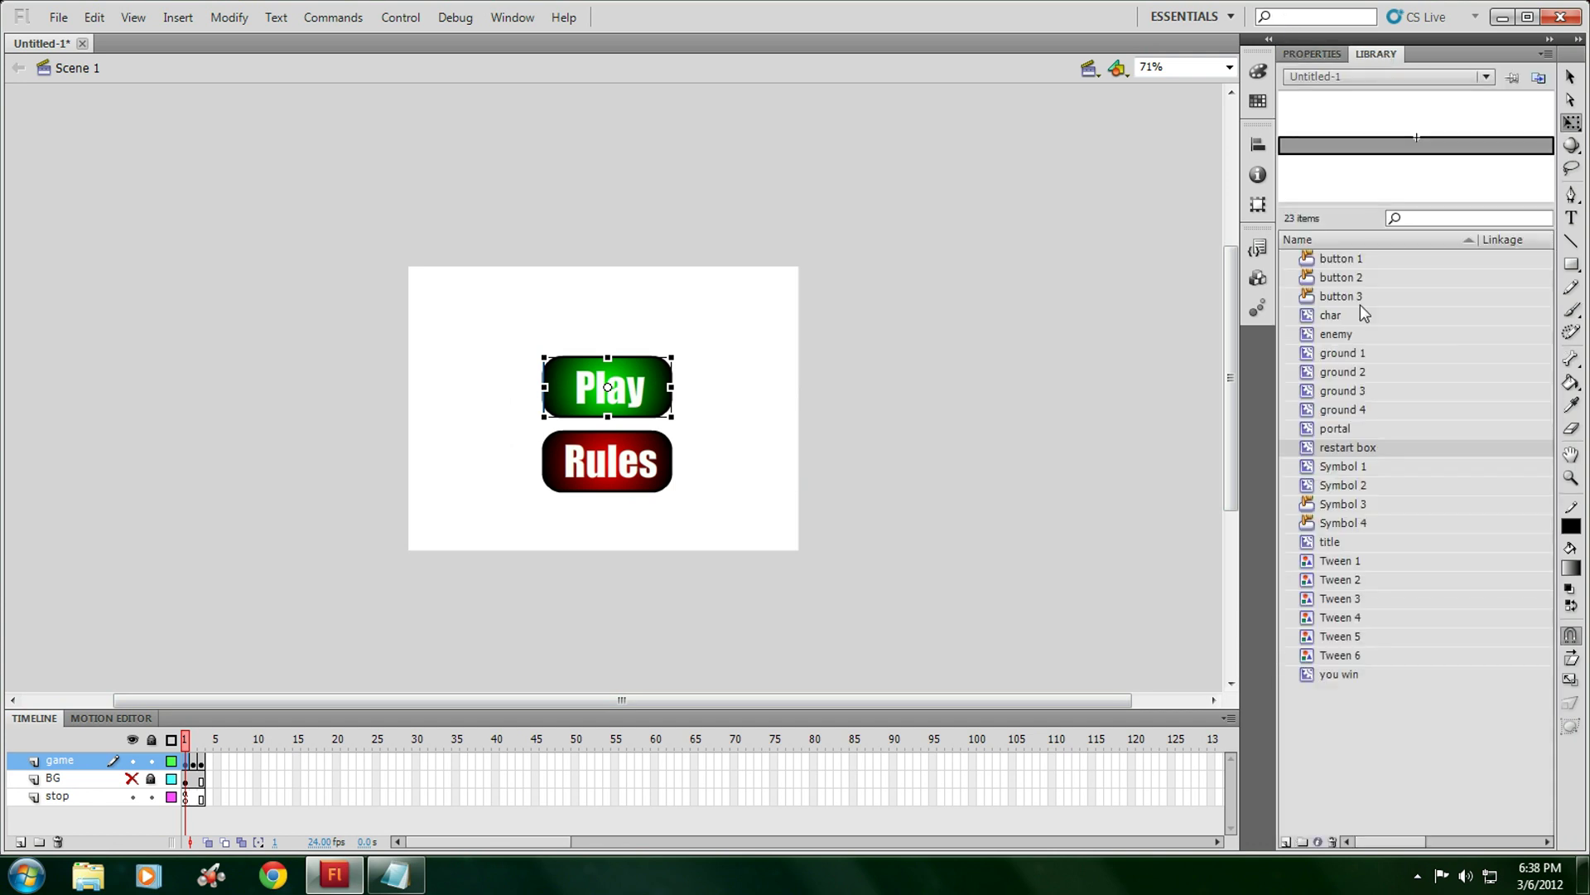
click(1343, 466)
click(1343, 485)
click(1341, 561)
click(1330, 541)
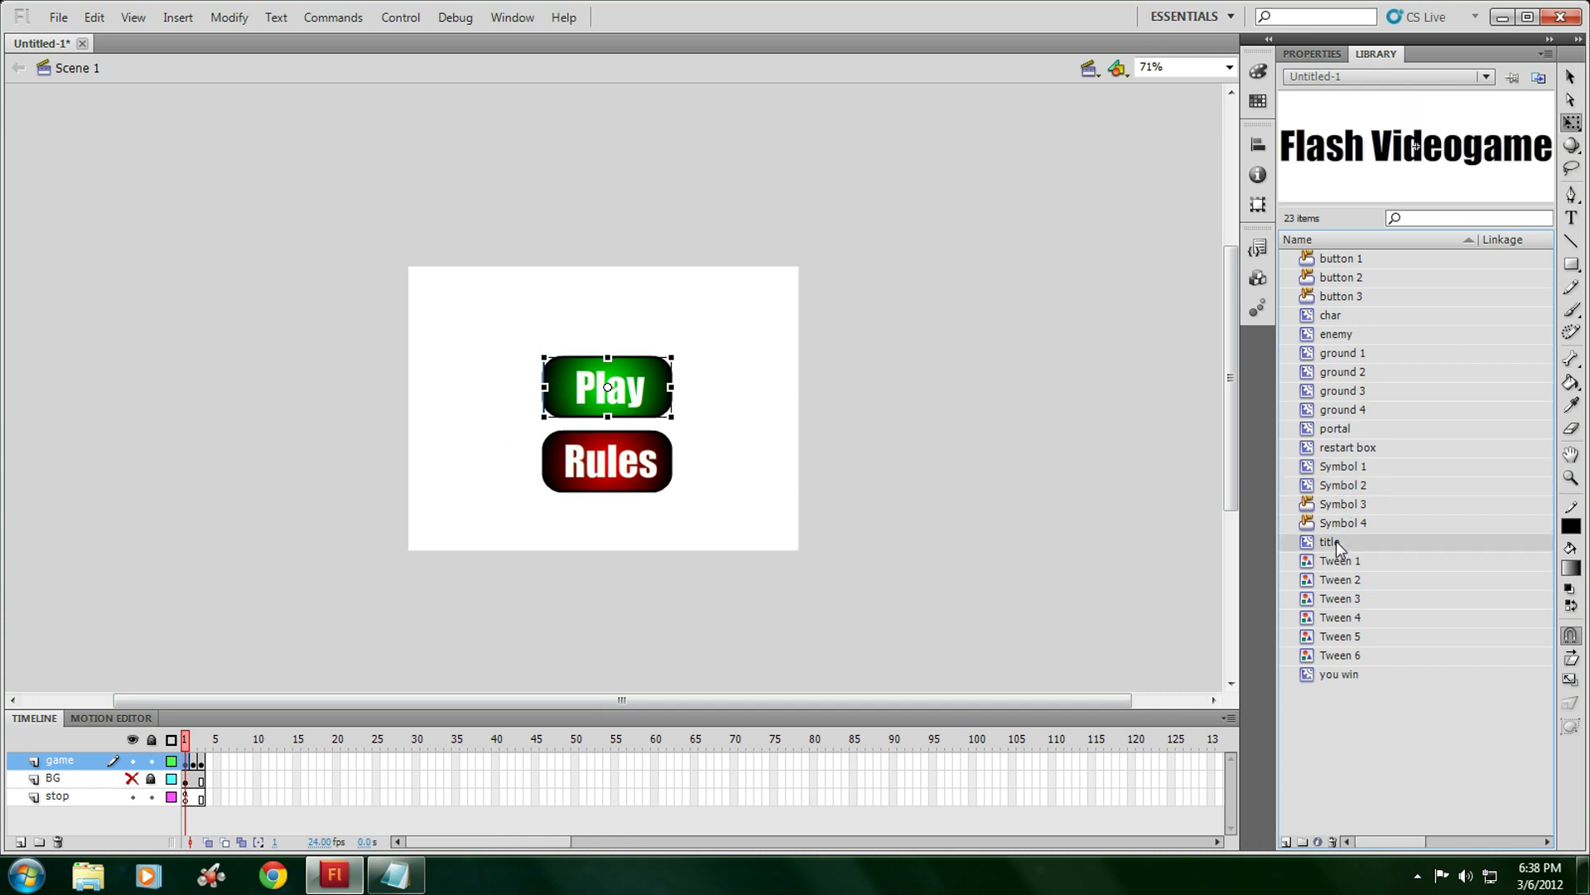
drag(1402, 166, 570, 327)
Switch to frame 2 showing the Back button screen
click(464, 416)
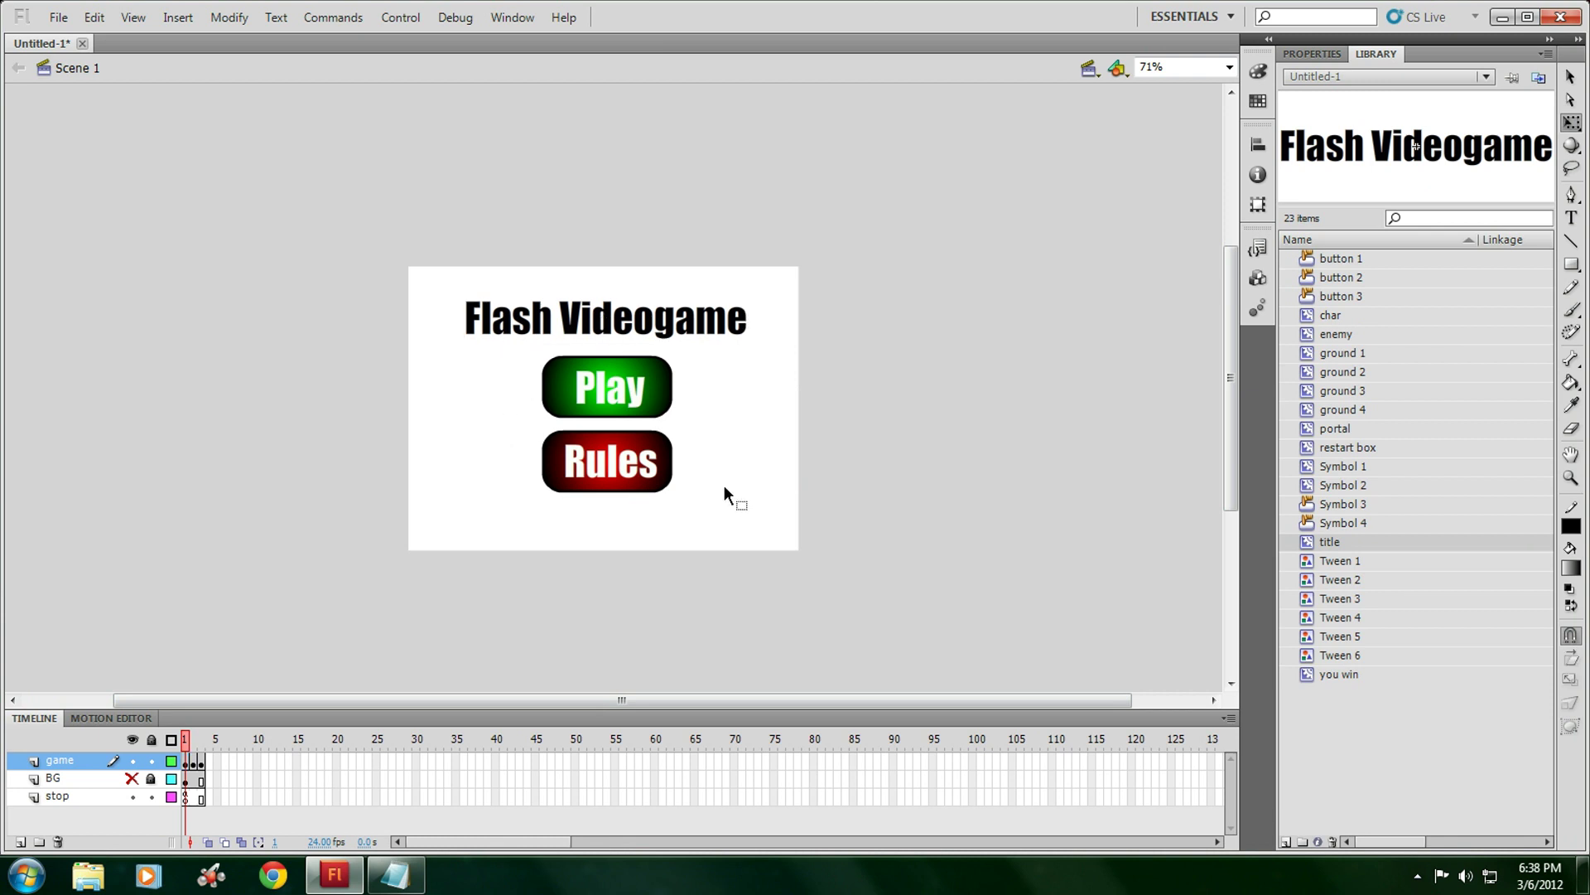
click(192, 762)
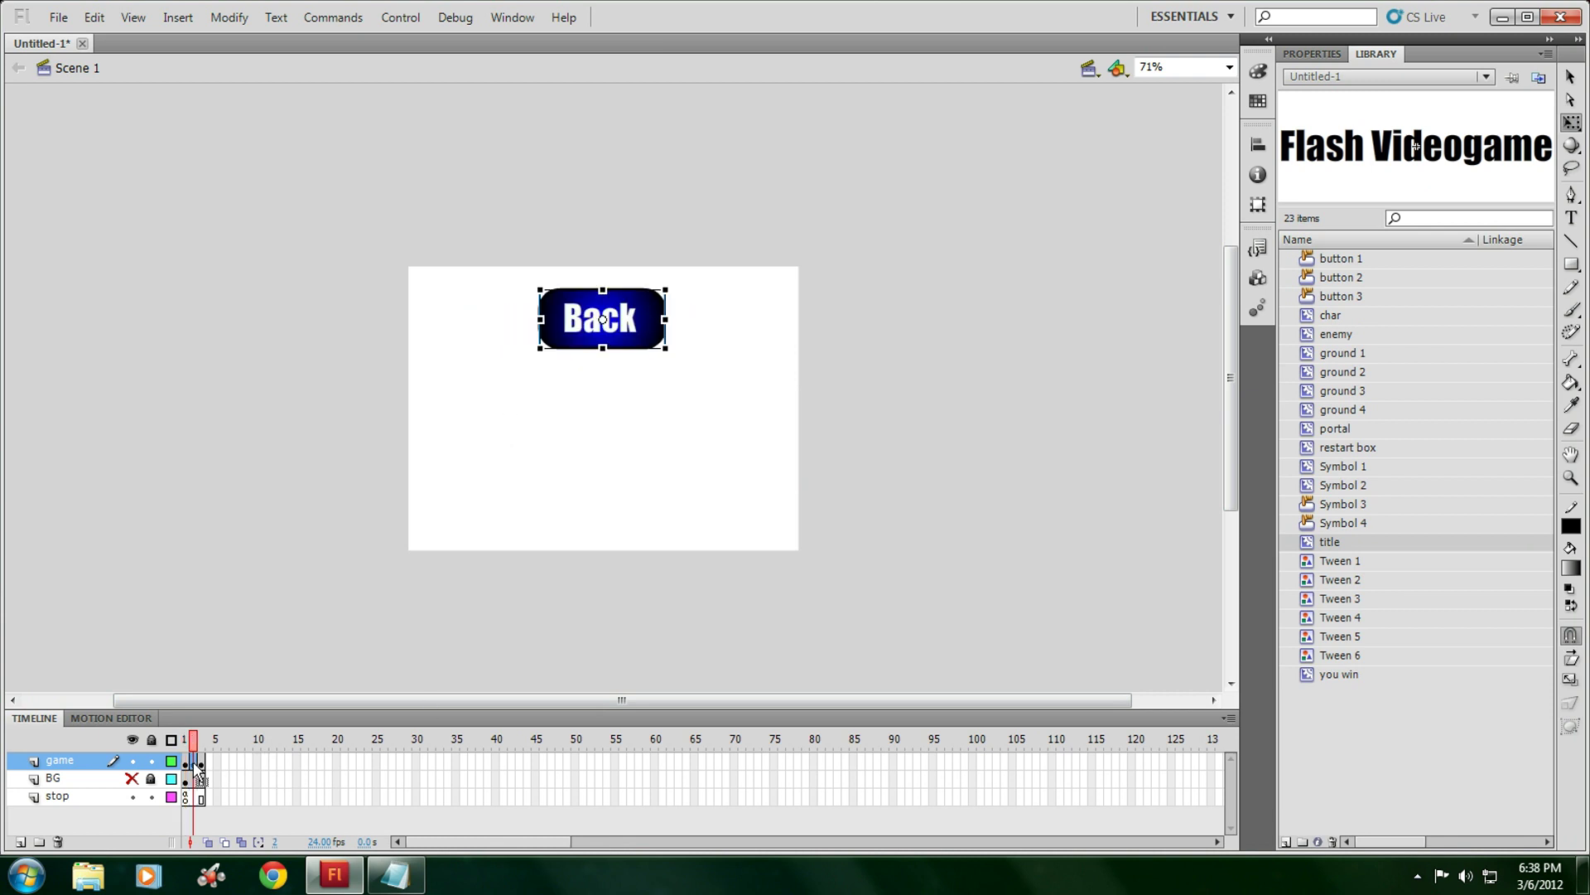
click(282, 623)
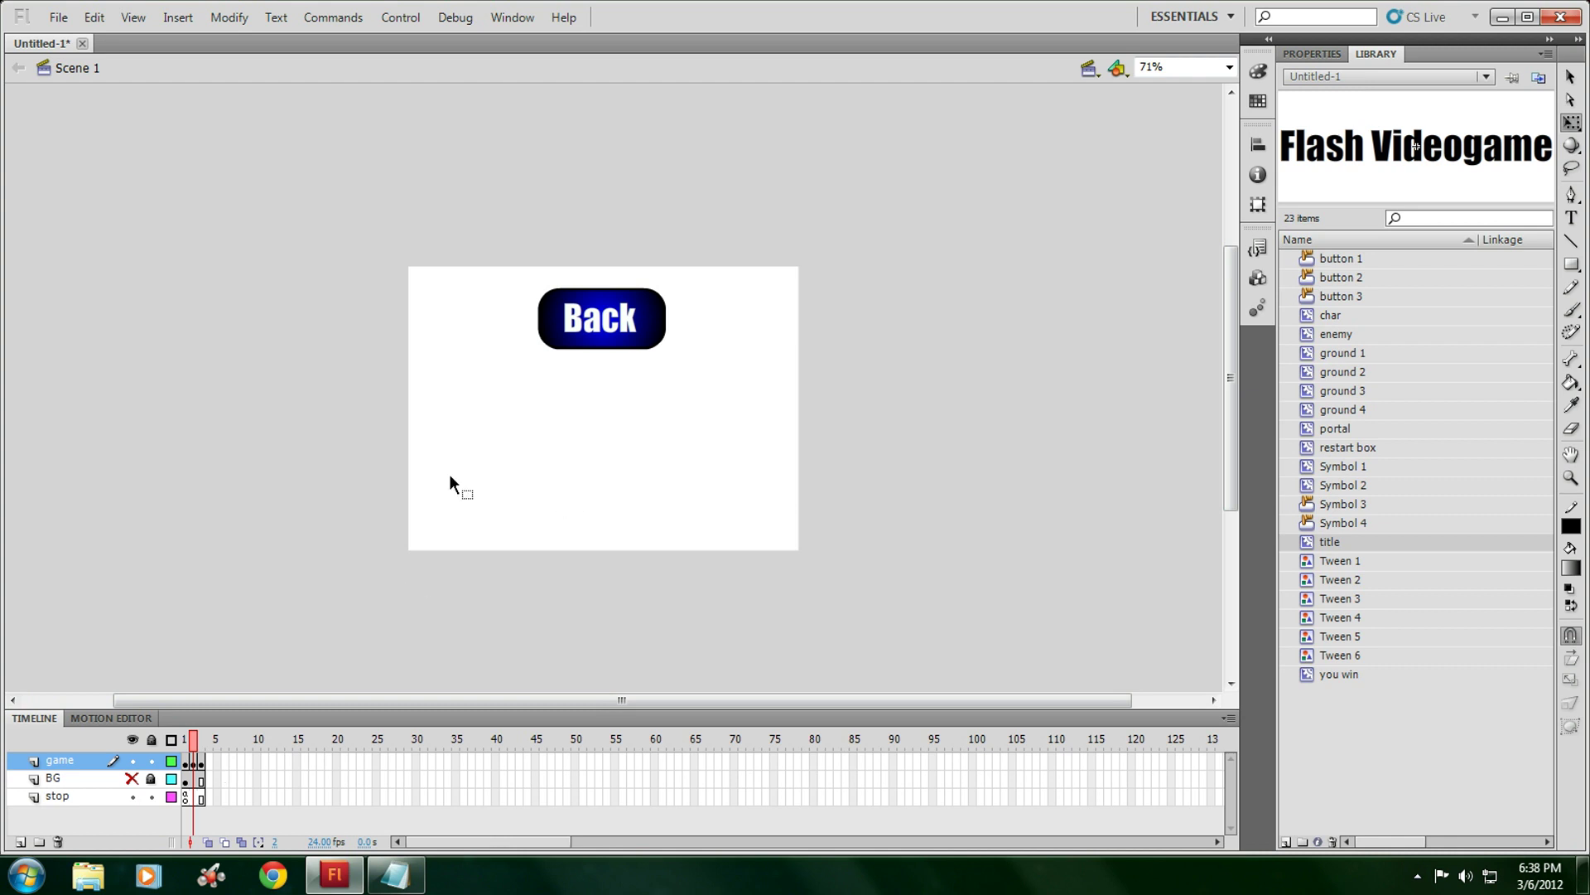